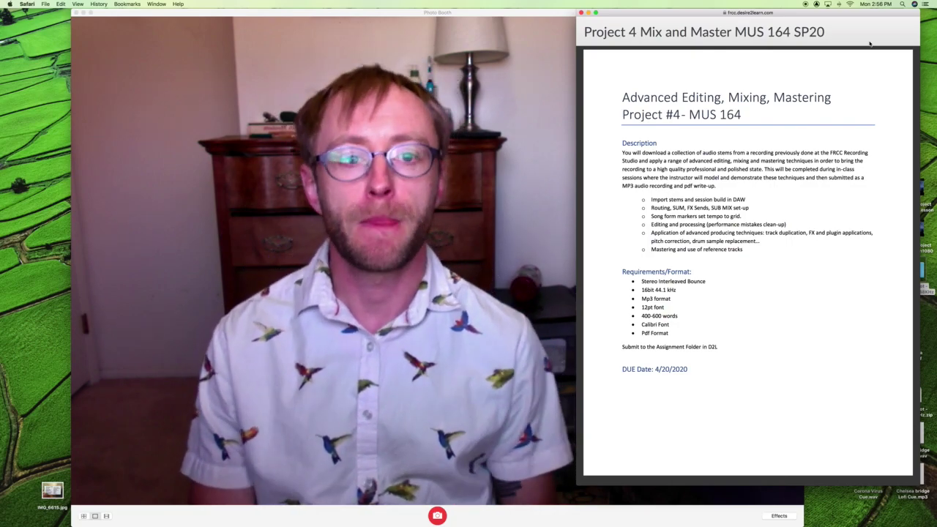
Move the Project 4 assignment sheet window left and enlarge it for easier reading.
drag(699, 14, 607, 7)
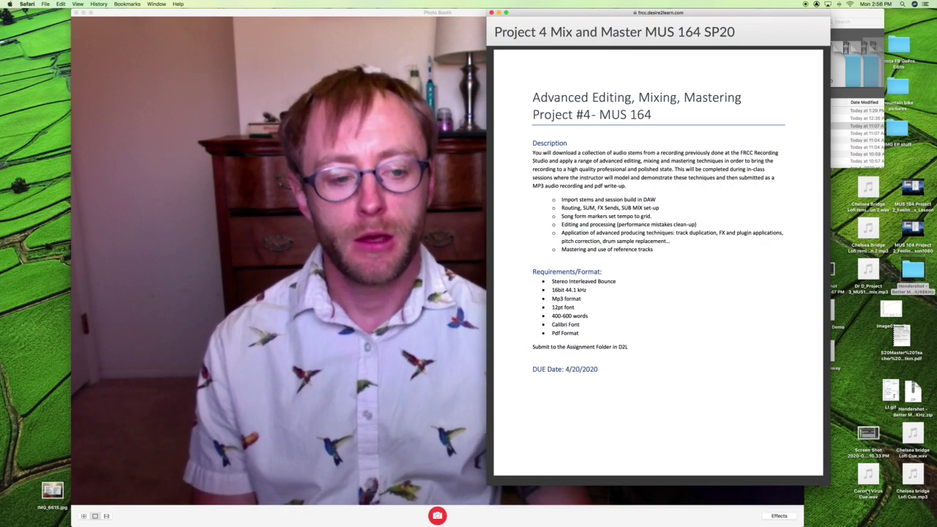
drag(830, 483, 885, 524)
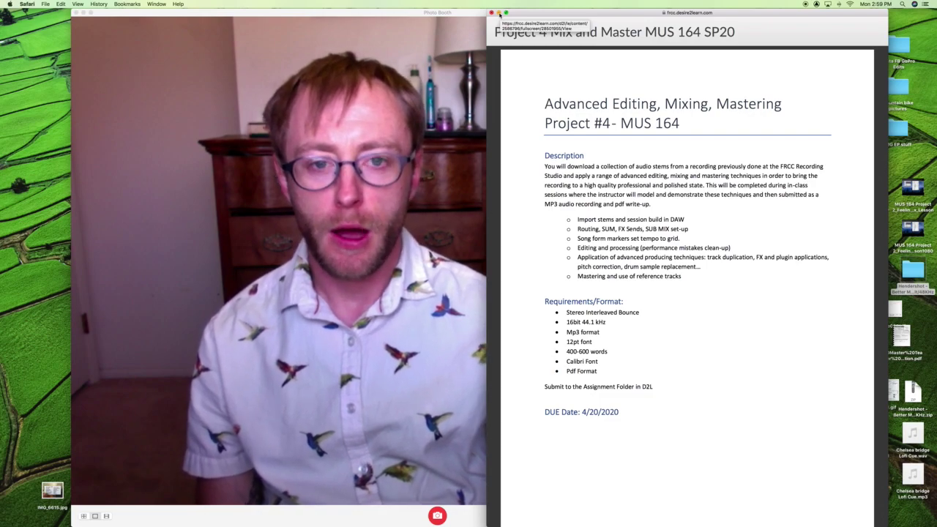
click(498, 13)
Hide Photo Booth and bring back the browser and the assignment sheet window.
drag(494, 14, 487, 13)
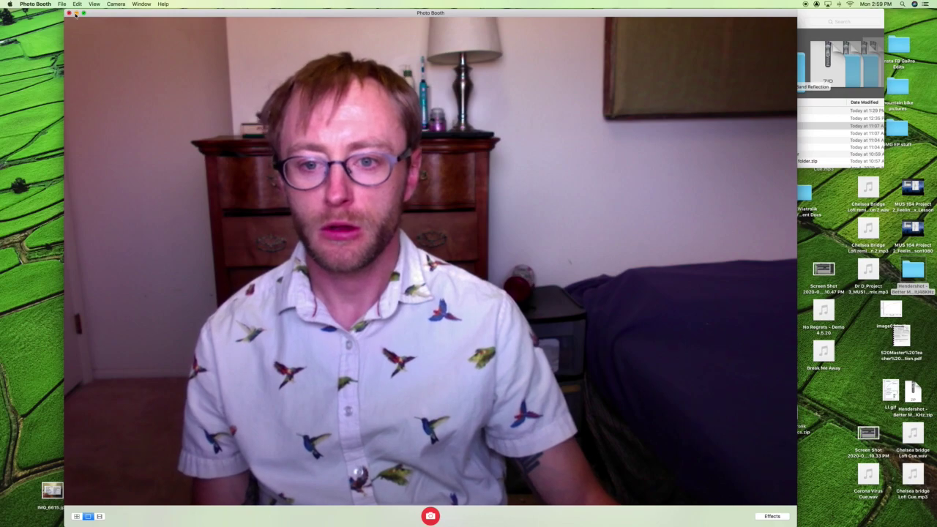
click(76, 14)
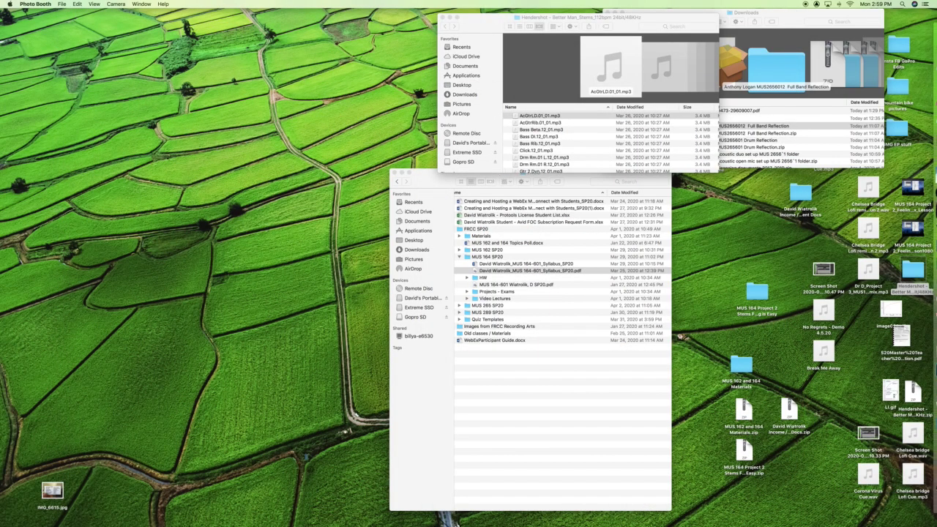
click(927, 69)
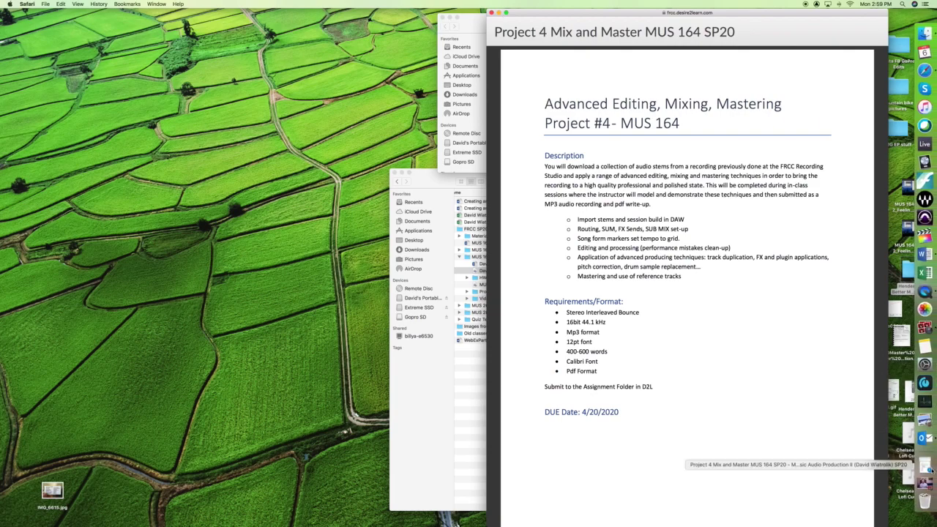
click(924, 465)
From the course homepage, open Course Materials > Content and the Project 4 Mix and Master PDF.
click(179, 49)
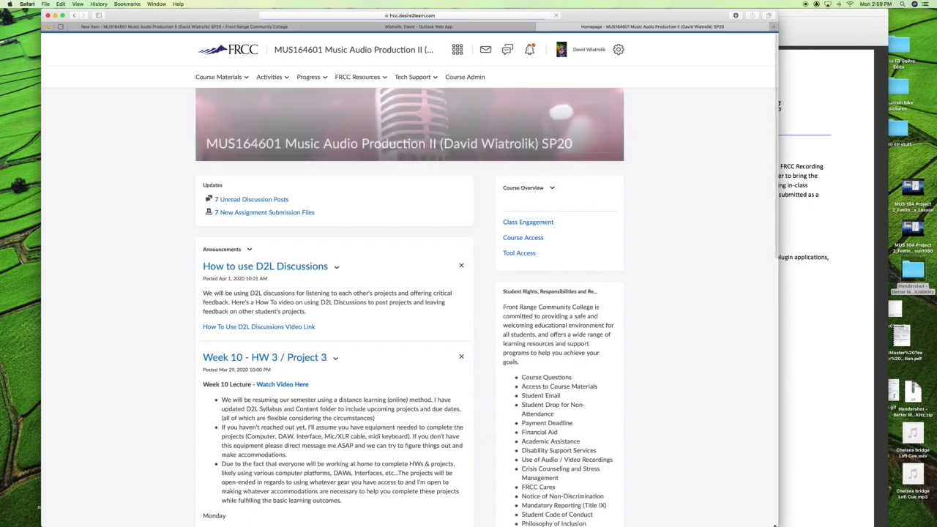
scroll(402, 306, down, 3)
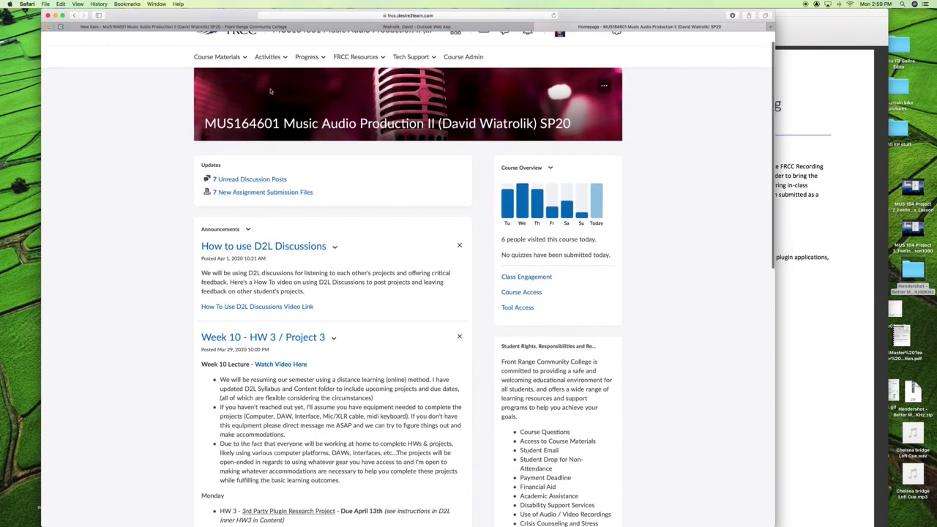
click(217, 56)
click(219, 79)
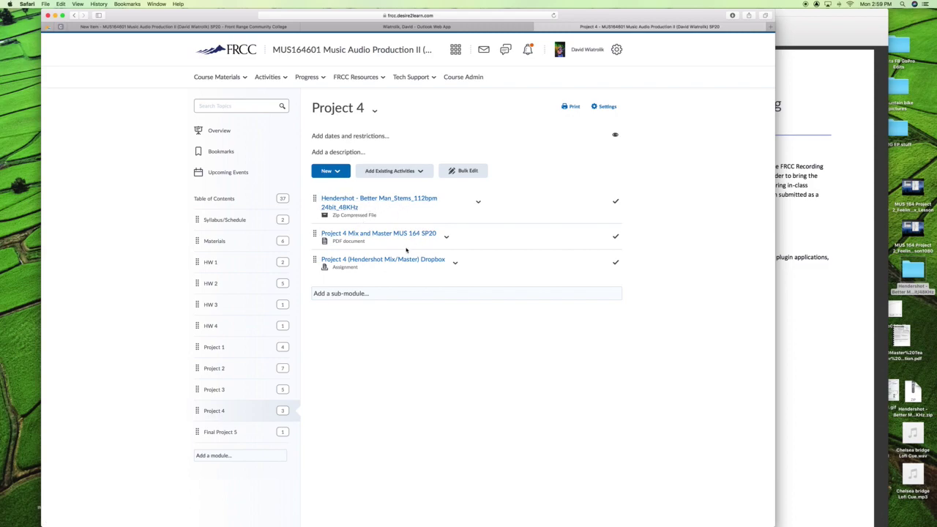
click(358, 234)
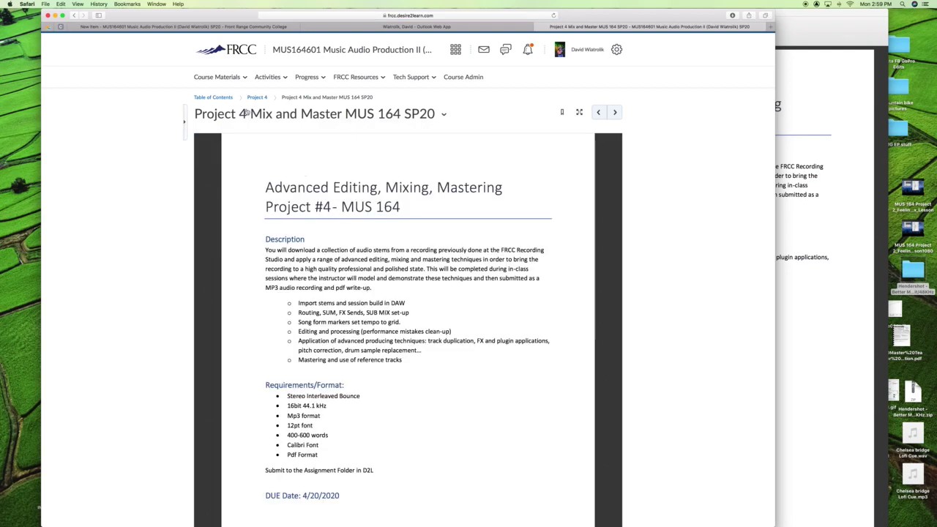
Return to the Project 4 module and bring the assignment sheet forward, moved left.
click(256, 97)
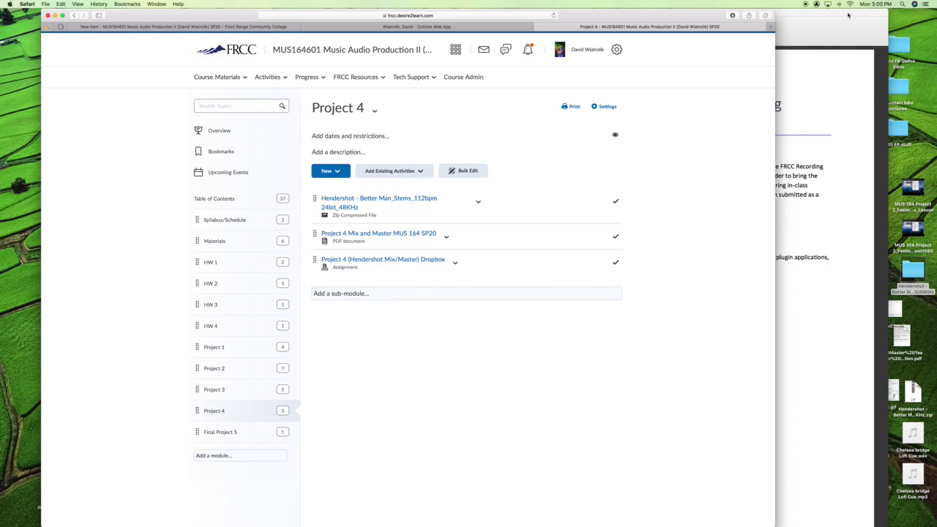
drag(850, 16, 512, 3)
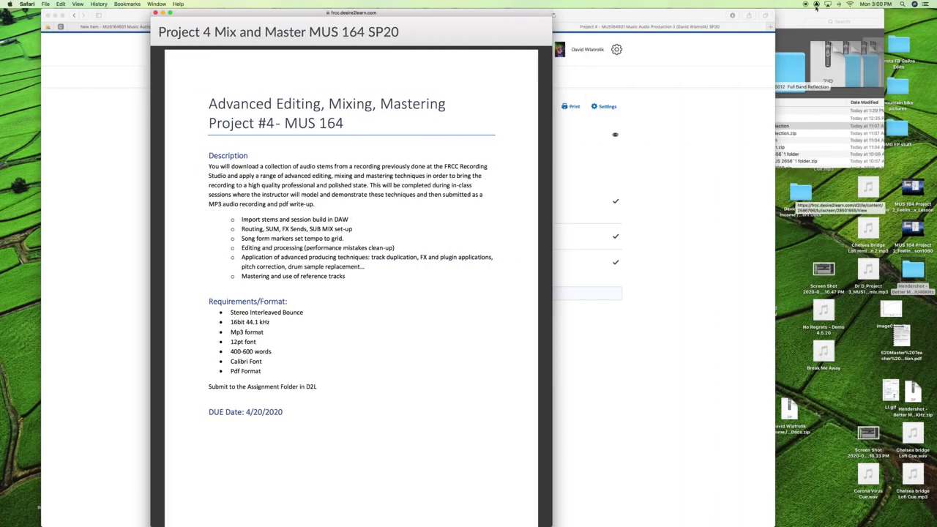
click(778, 22)
Open the Hendershot stems folder and browse the guitar, drum and Bass Rib.12_01 files.
double_click(892, 284)
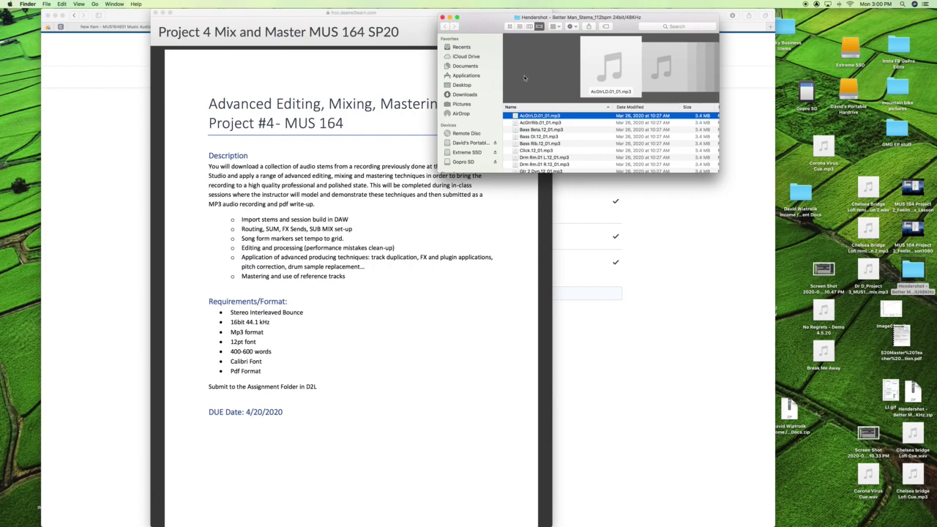
drag(613, 171, 644, 385)
scroll(600, 352, down, 2)
scroll(569, 324, up, 5)
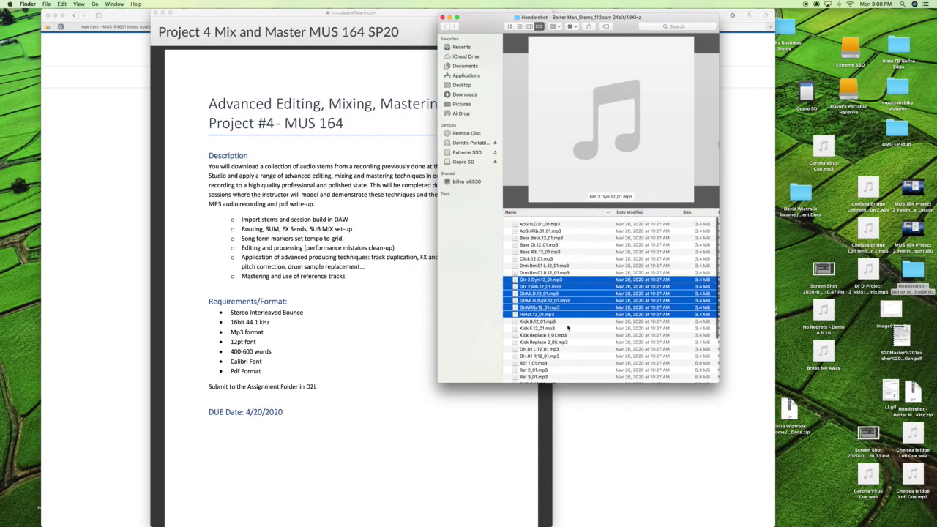
scroll(568, 327, down, 6)
scroll(568, 327, up, 3)
click(585, 249)
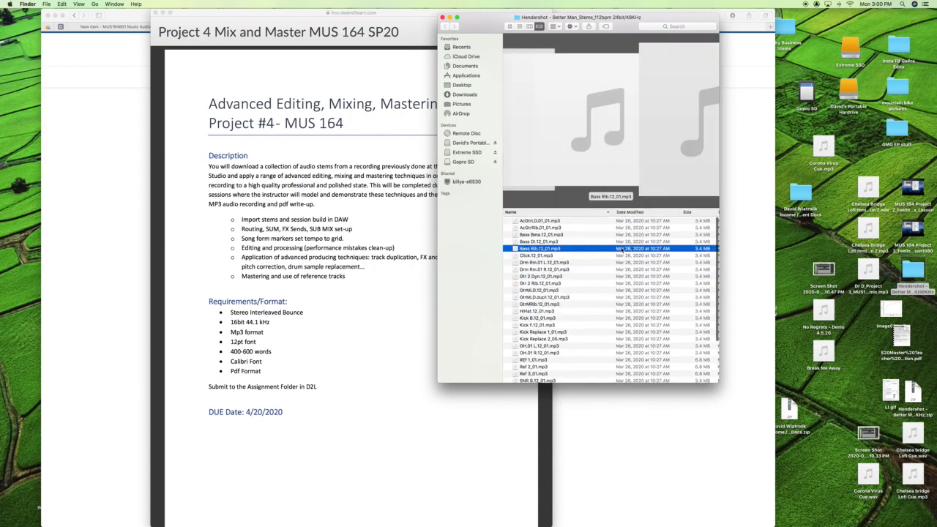
scroll(651, 306, right, 2)
scroll(651, 305, left, 2)
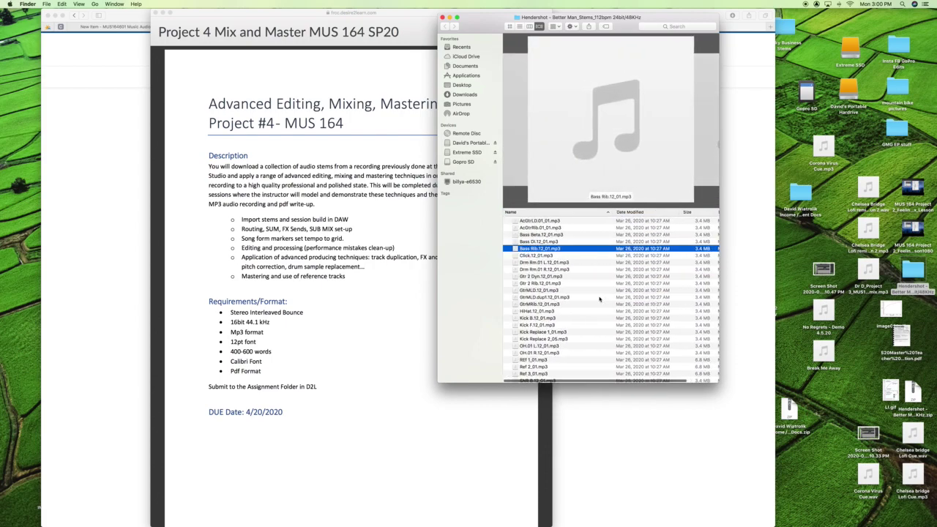
scroll(599, 299, down, 1)
scroll(600, 298, up, 1)
scroll(599, 298, down, 3)
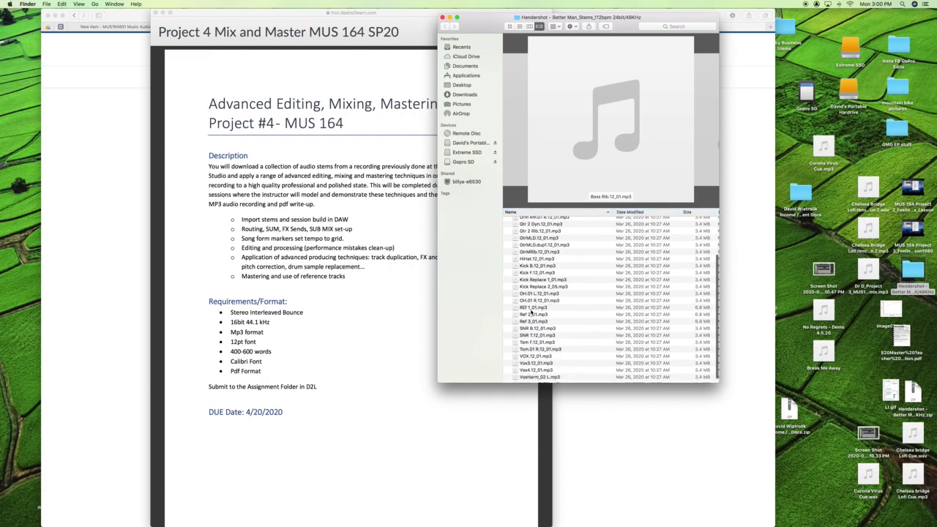
Look over the Ref 1_01, Ref 2_01, Ref 3_01 and OH.01 R stem files.
click(533, 314)
click(533, 321)
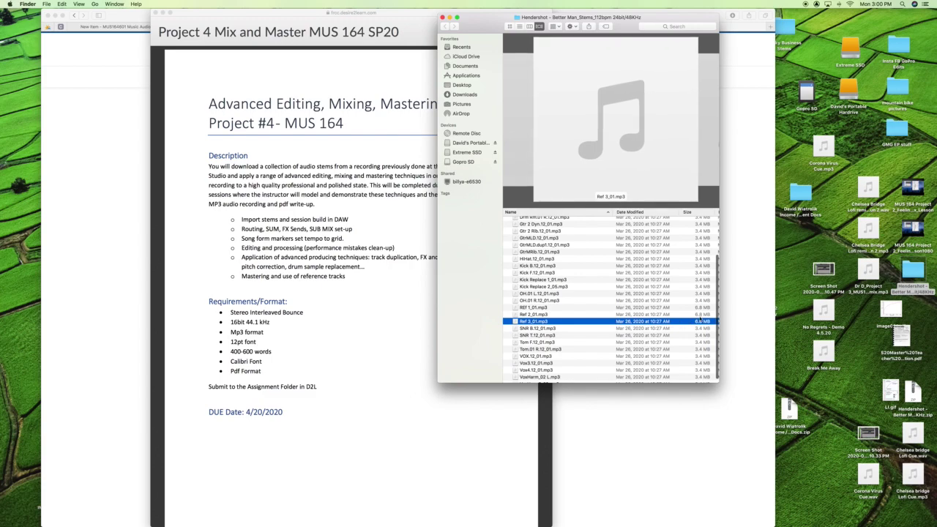
click(701, 307)
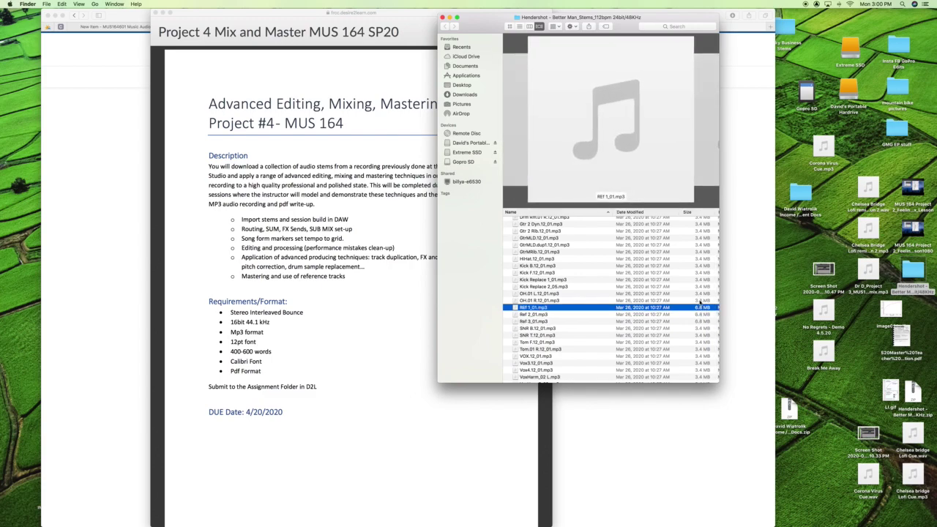
click(700, 300)
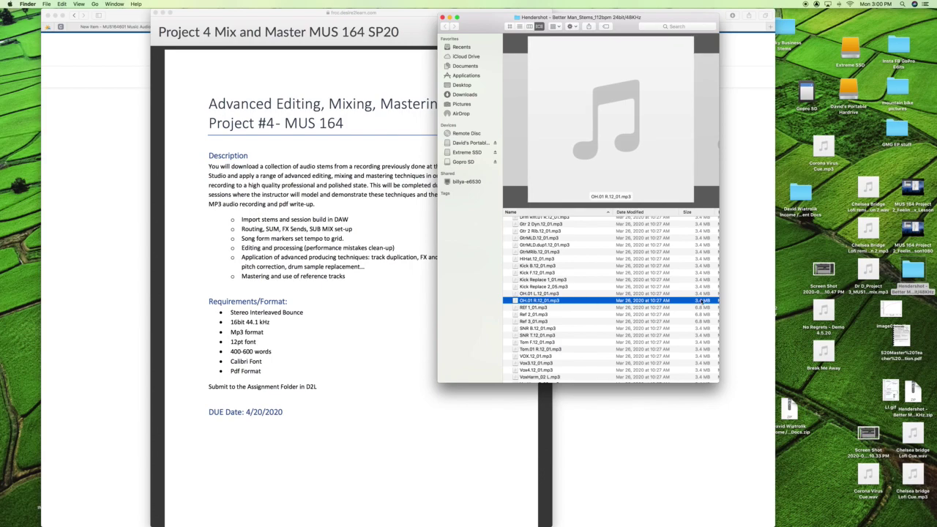
click(703, 307)
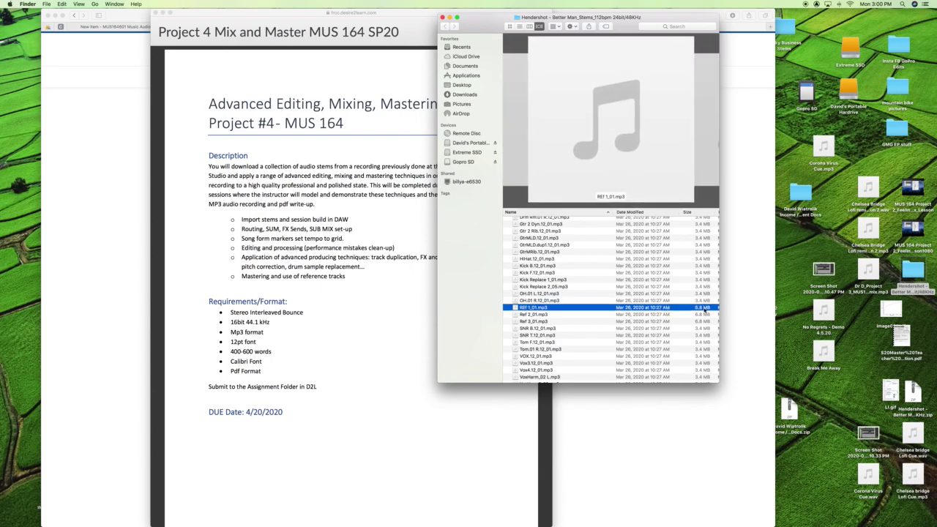
scroll(667, 318, down, 1)
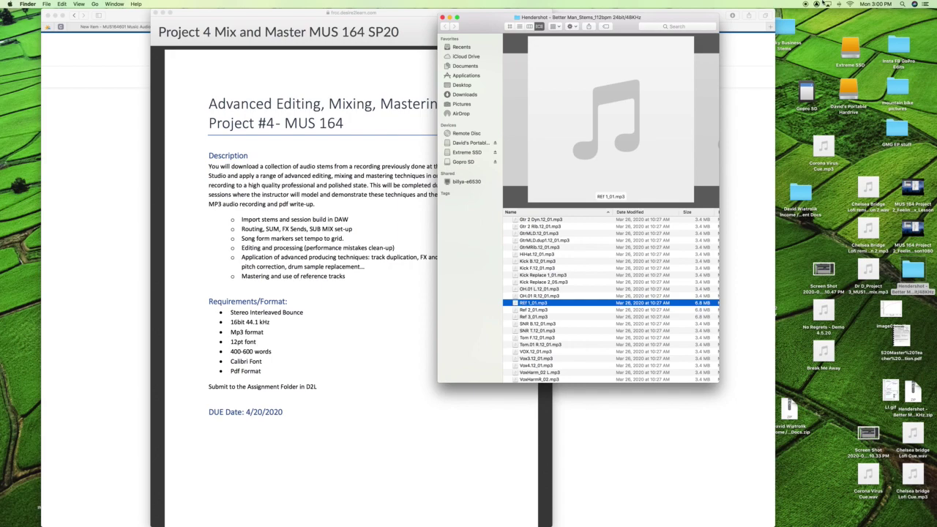
Move the stems folder window right and the assignment sheet window left.
drag(495, 10, 596, 12)
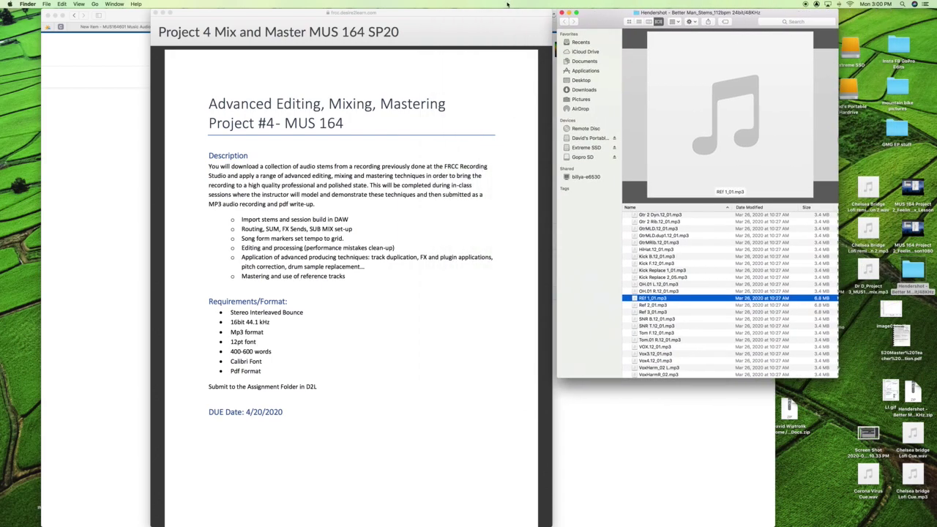
drag(495, 11, 429, 11)
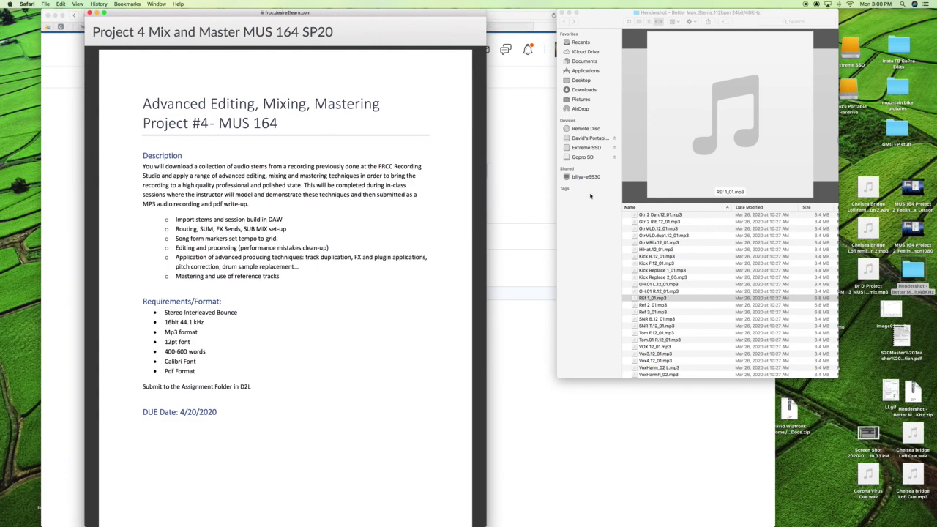
mouse_move(925, 168)
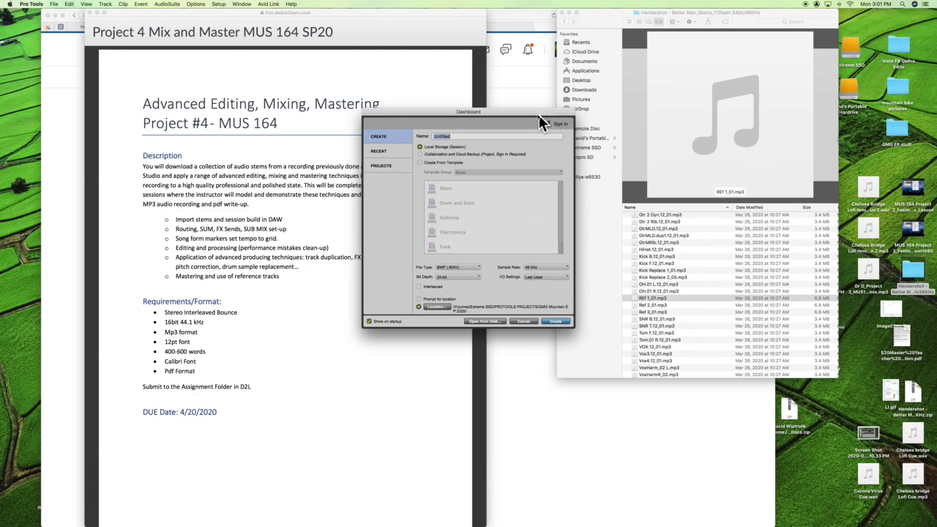
Name the new session with the student's name followed by _Project 4_MUS164.
drag(542, 115, 482, 53)
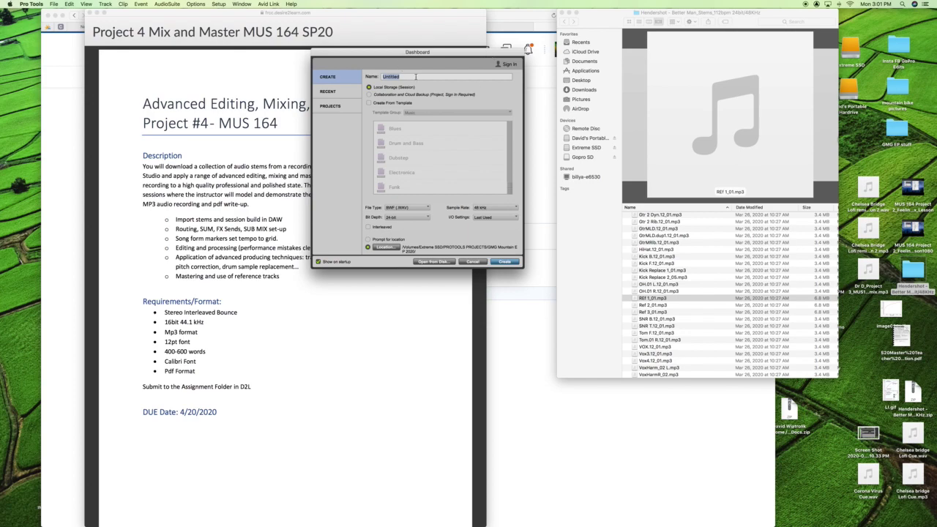
text(davidwiatrolik)
text(_MU)
key(BackSpace)
key(BackSpace)
key(BackSpace)
text(Project 4_MUS164)
Select the AcGtrRib.01_01 stem in the Finder folder and bring up its options.
scroll(661, 285, up, 4)
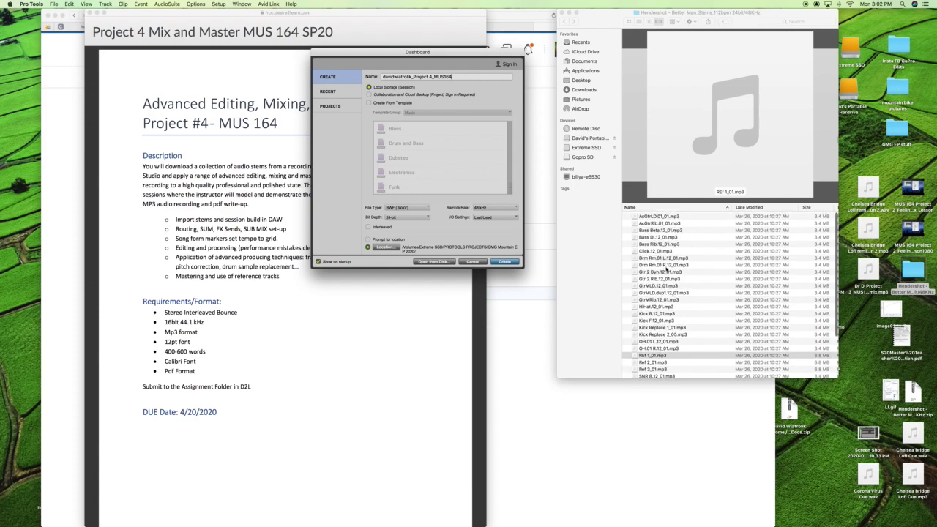
click(672, 224)
click(672, 224)
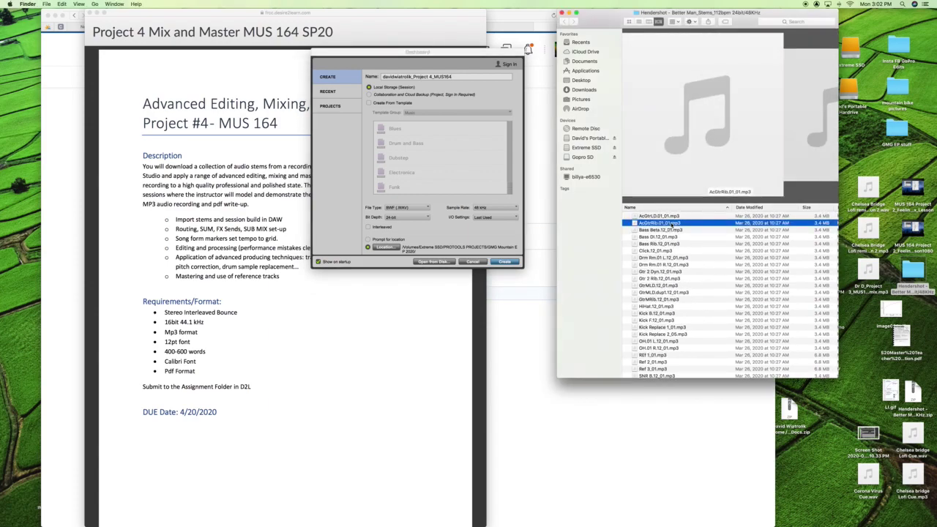
right_click(678, 225)
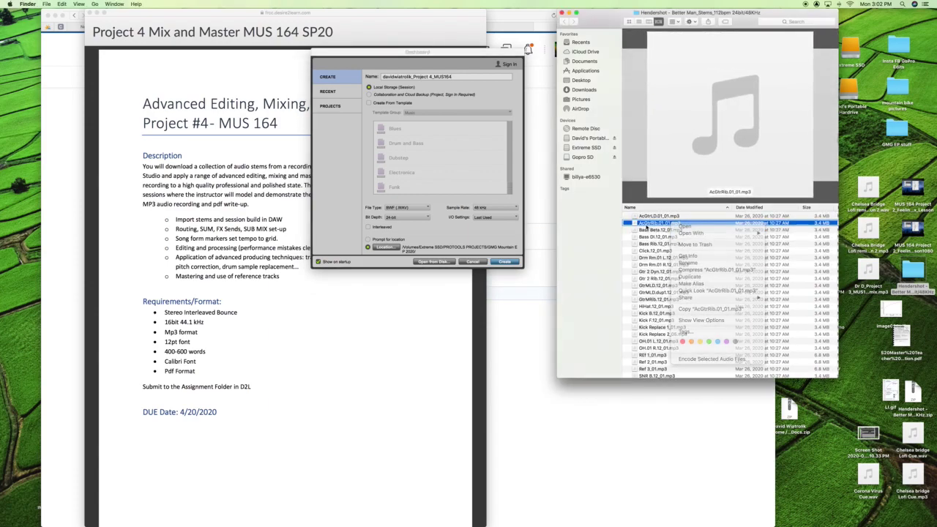
Check the AcGtrRib.01_01 file's info, then set the session I/O Settings to Stereo Mix.
click(683, 226)
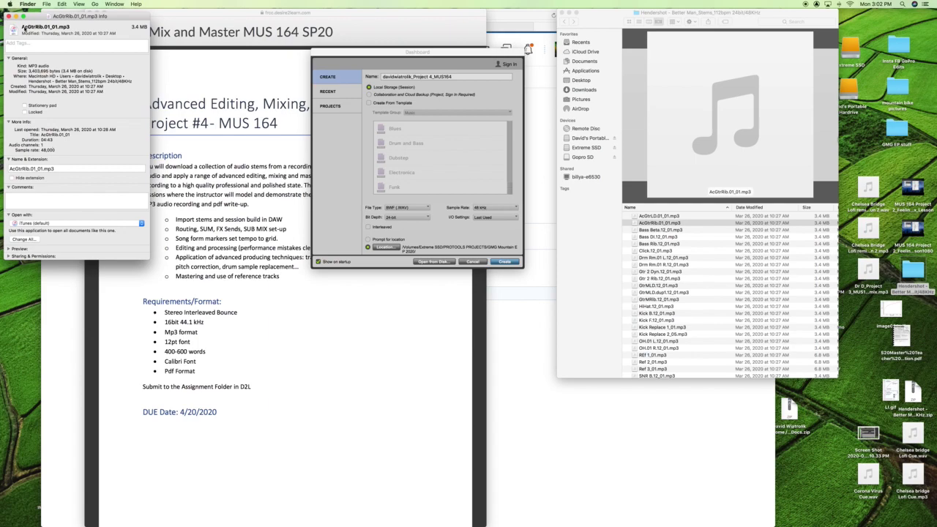
click(9, 15)
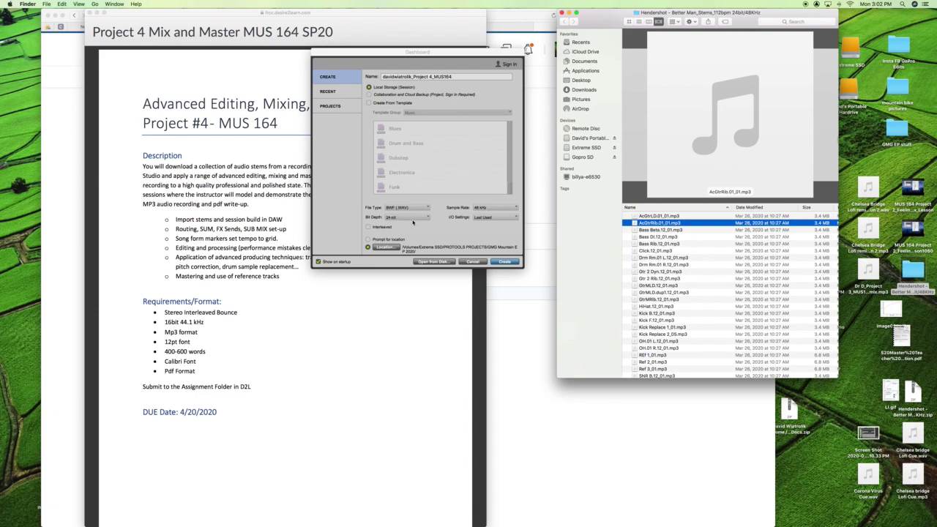
click(500, 218)
click(502, 227)
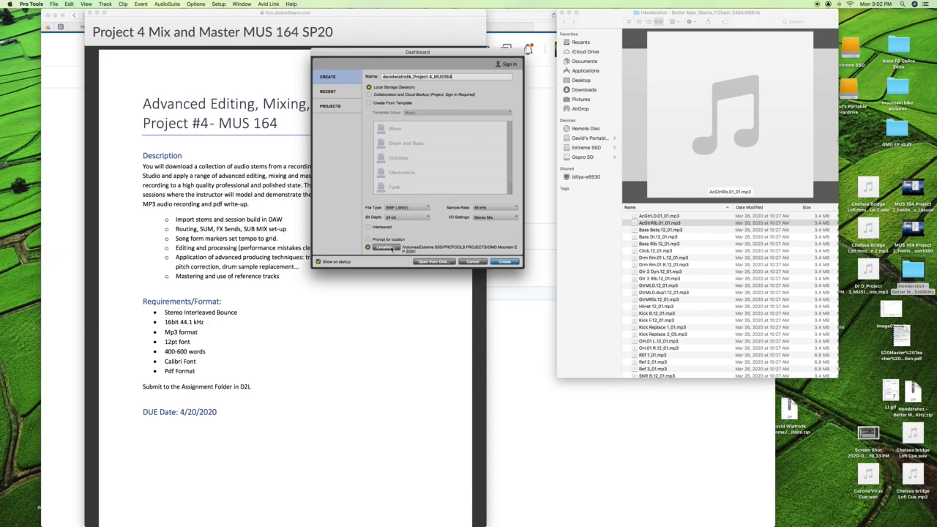
Save the session into Extreme SSD's PROTOOLS PROJECTS folder and create it.
click(392, 249)
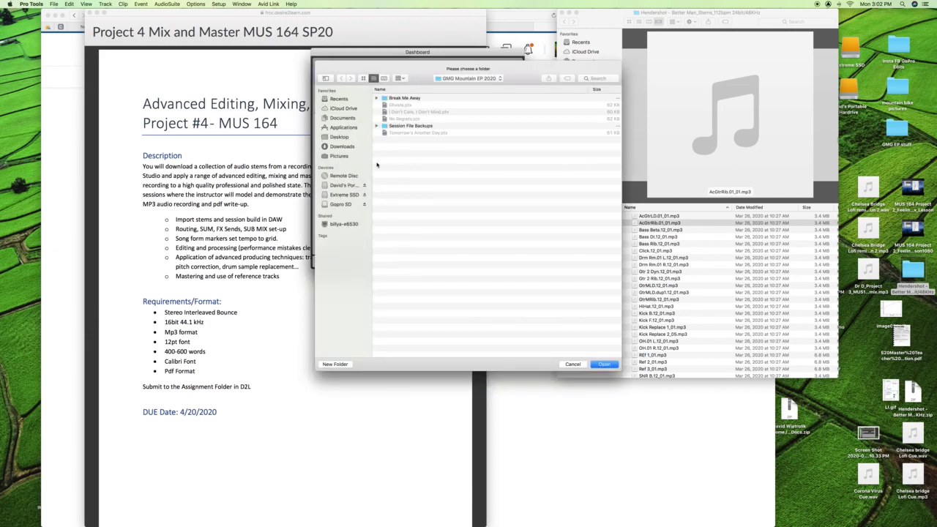
click(344, 195)
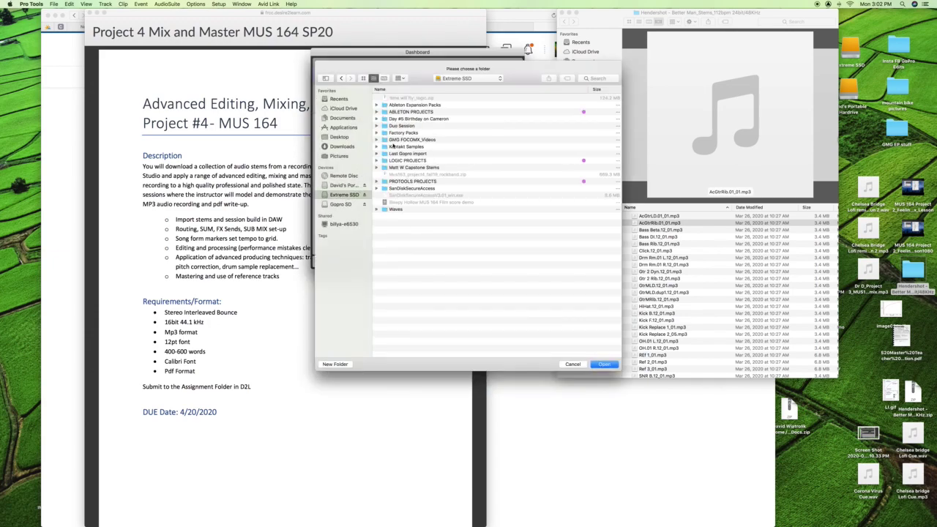
click(416, 182)
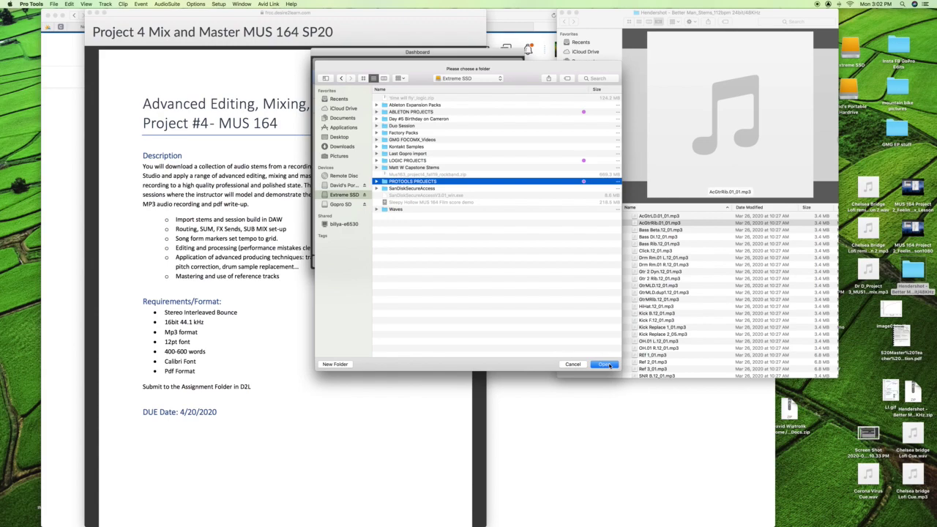
click(605, 364)
click(505, 261)
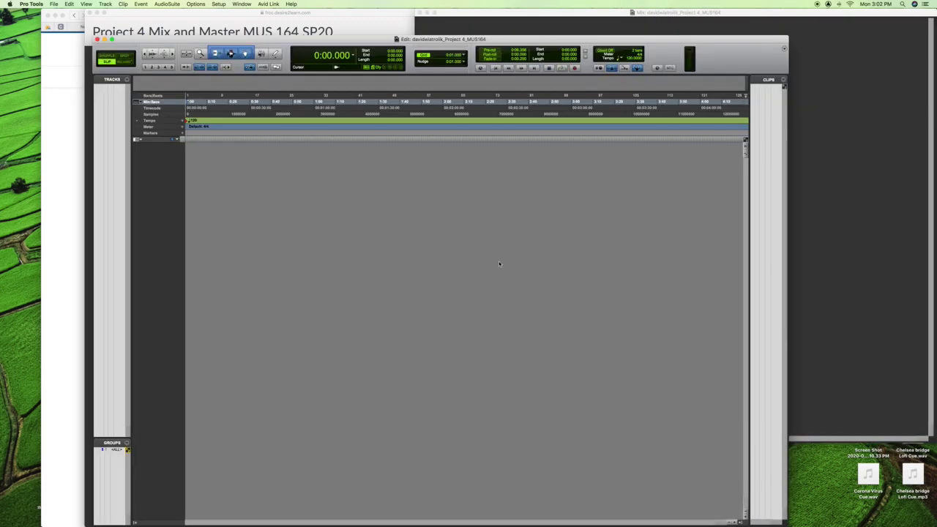
Move the new session's Edit window up and zoom it to fill the screen.
drag(325, 42, 306, 13)
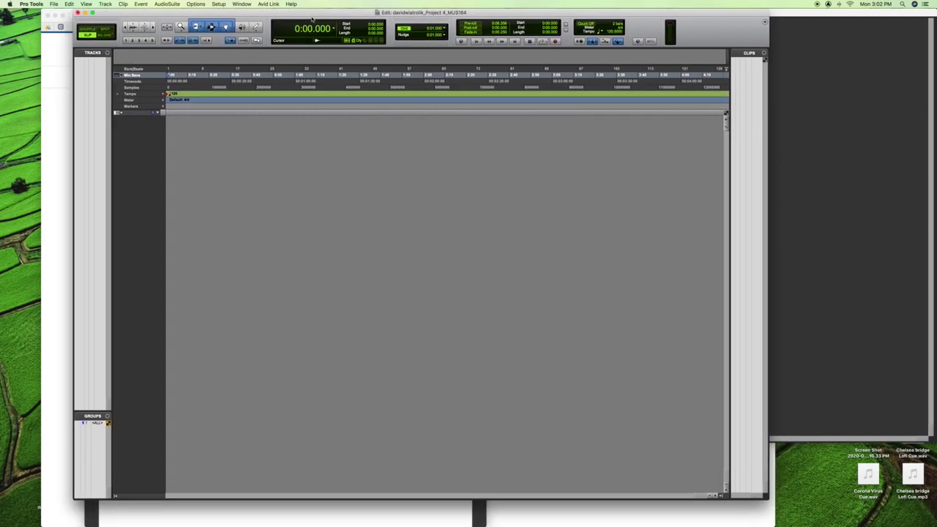
double_click(306, 13)
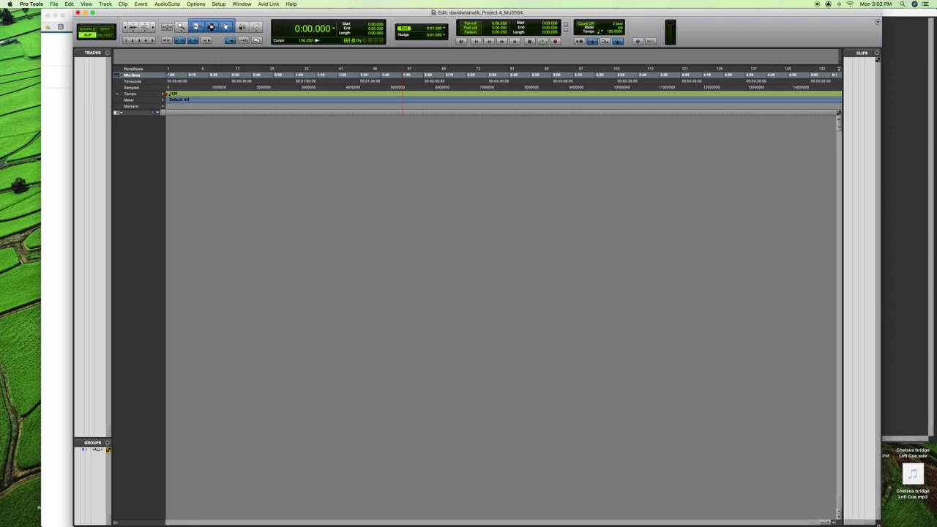
drag(508, 11, 474, 10)
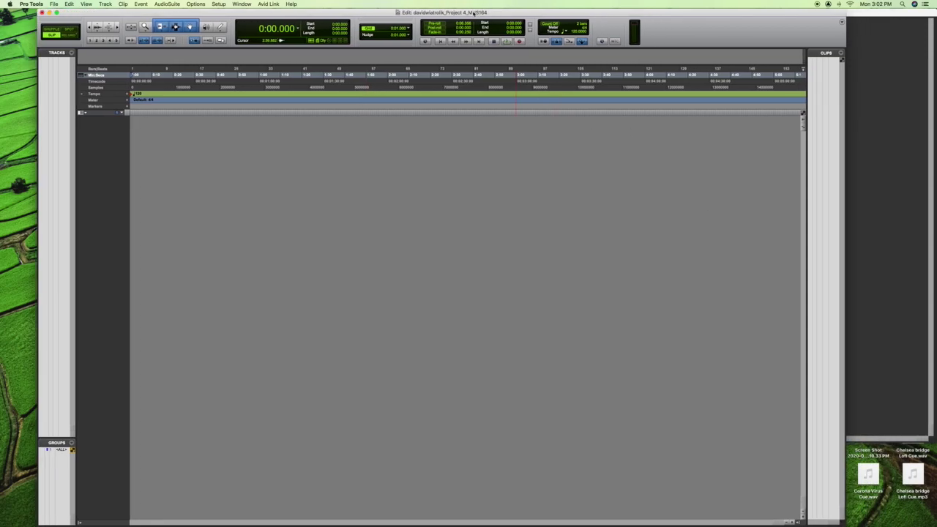
click(54, 4)
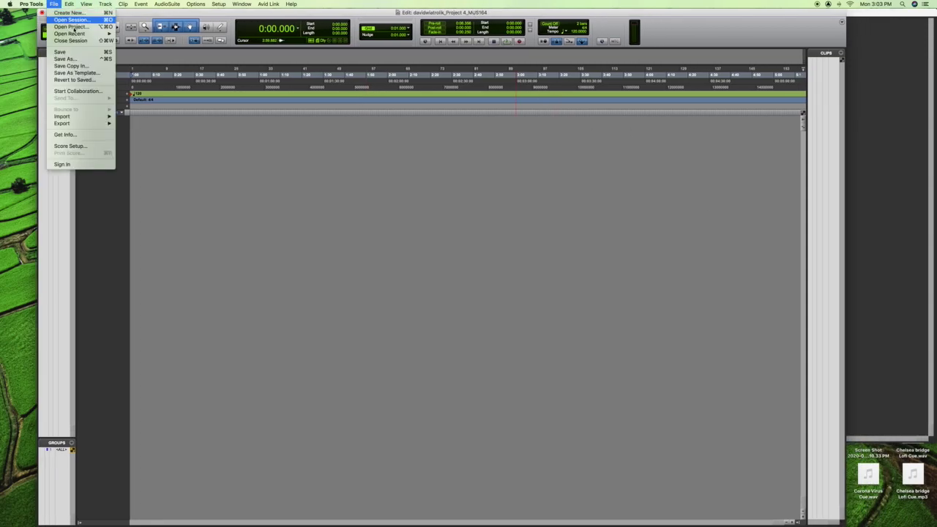
Choose File > Import > Audio to bring up the Import Audio dialog.
mouse_move(84, 119)
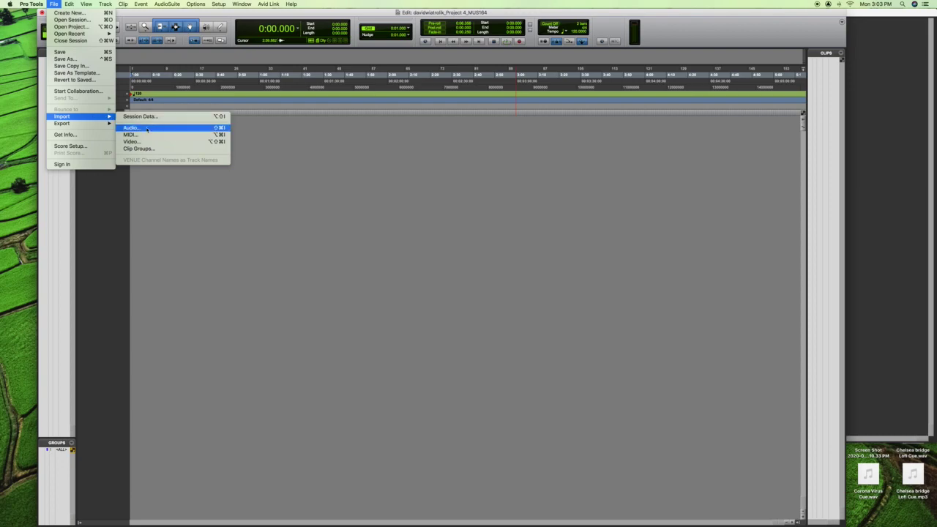
click(131, 127)
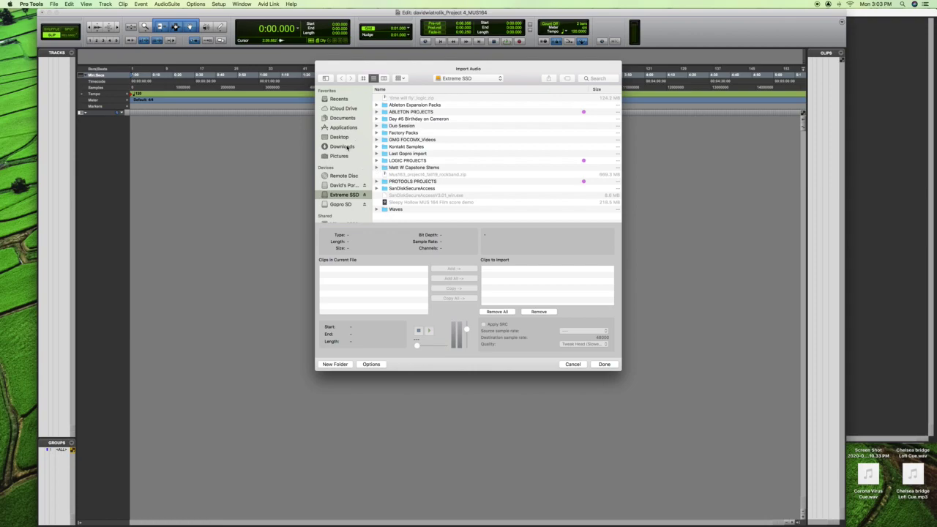
Browse to the Hendershot Better Man stems folder and expand it to list its mp3 files.
click(349, 147)
scroll(437, 163, down, 5)
scroll(410, 163, up, 5)
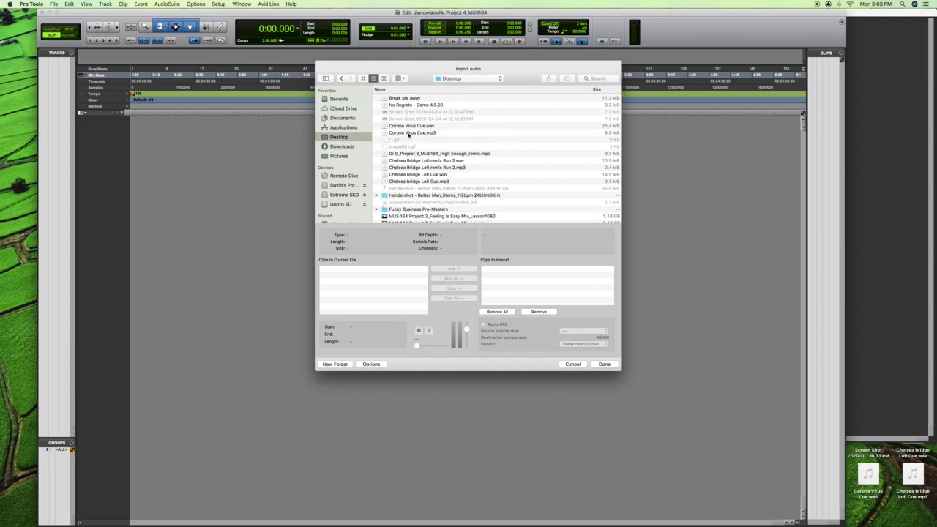
scroll(409, 136, down, 3)
click(415, 143)
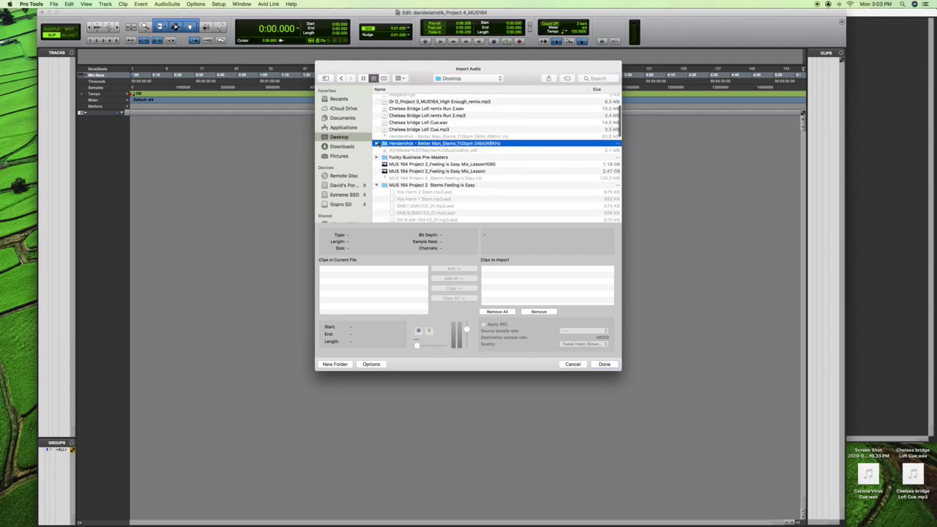
click(376, 144)
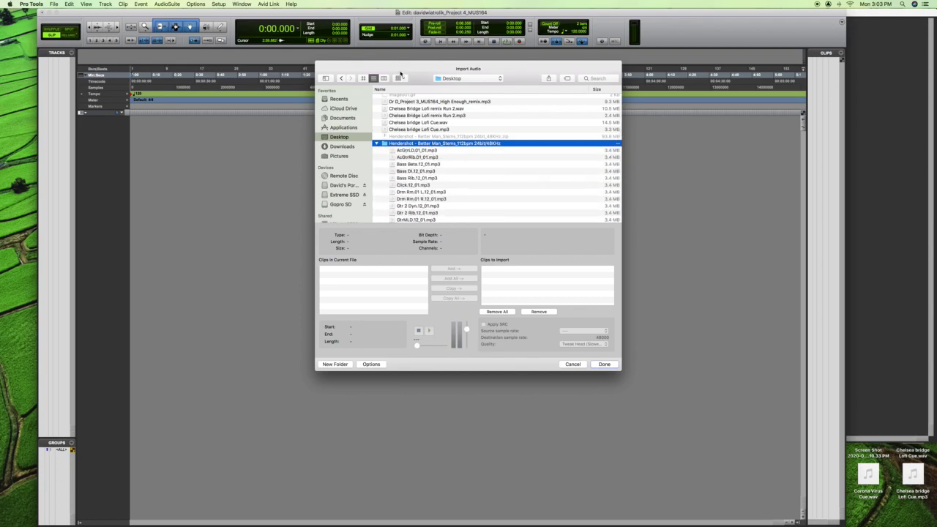
Cancel the Import Audio dialog without importing any stems.
drag(468, 68, 520, 91)
click(625, 387)
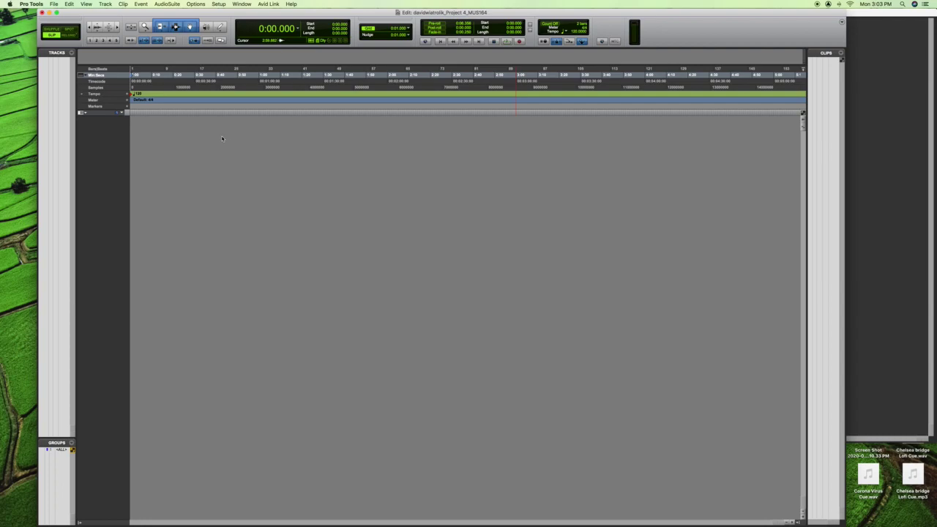
double_click(132, 95)
Enter the session's starting tempo and confirm it reads 112 BPM.
text(110)
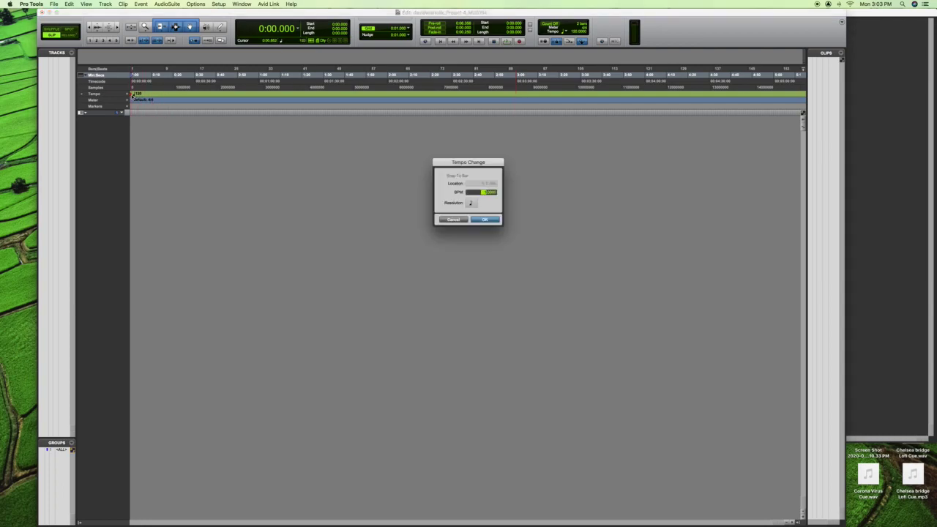
key(Return)
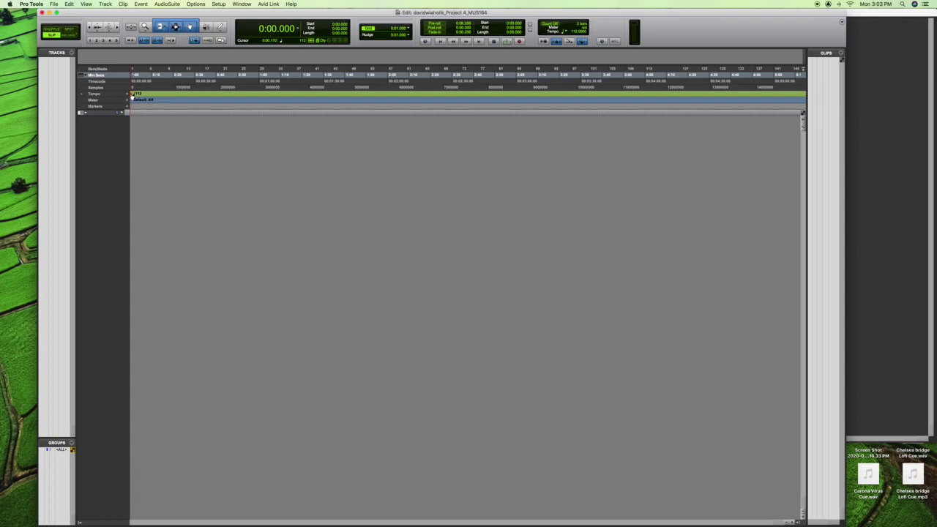
double_click(133, 96)
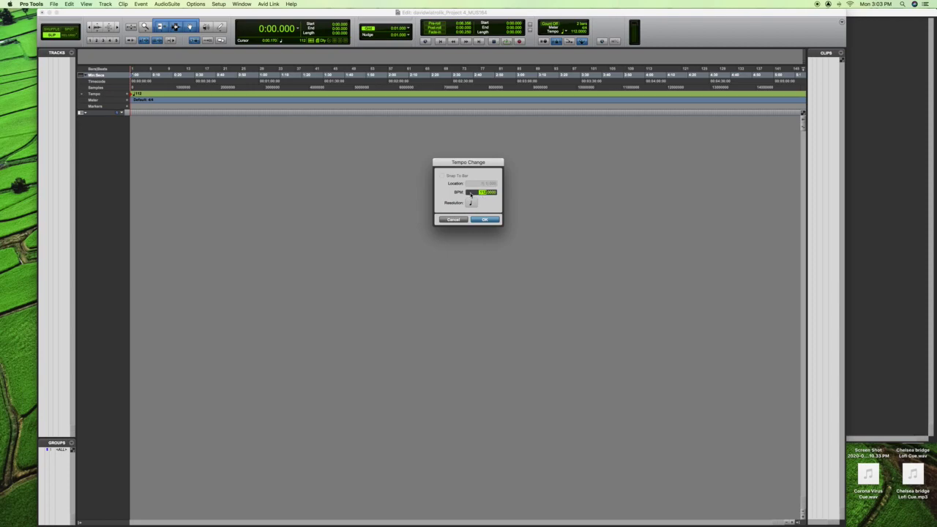
click(486, 221)
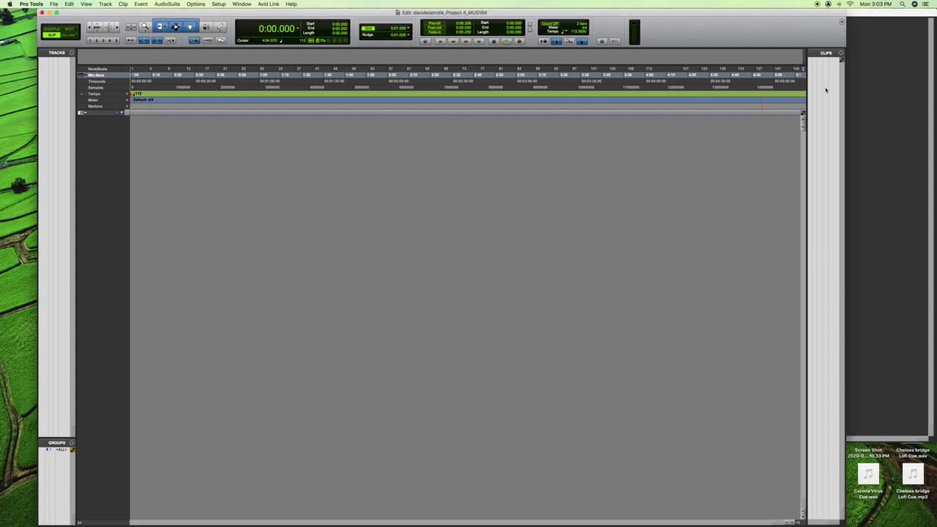
mouse_move(924, 130)
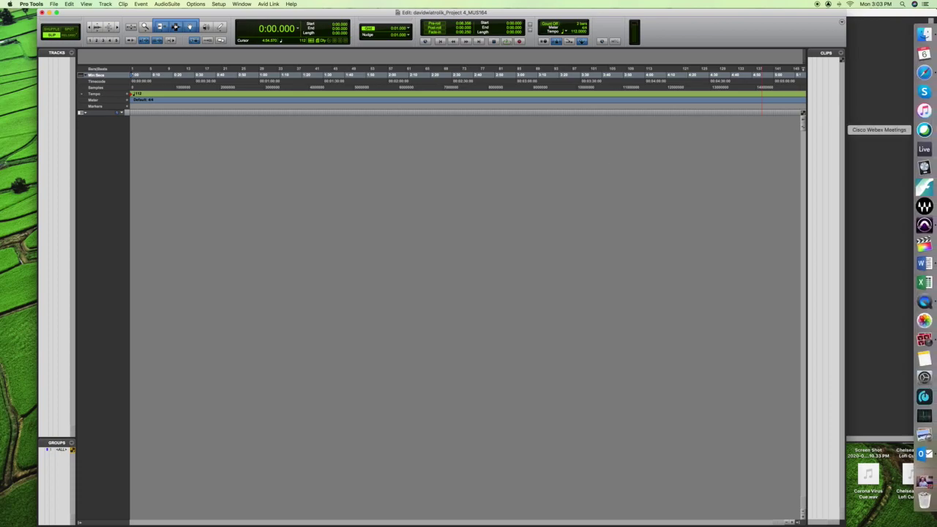
click(53, 4)
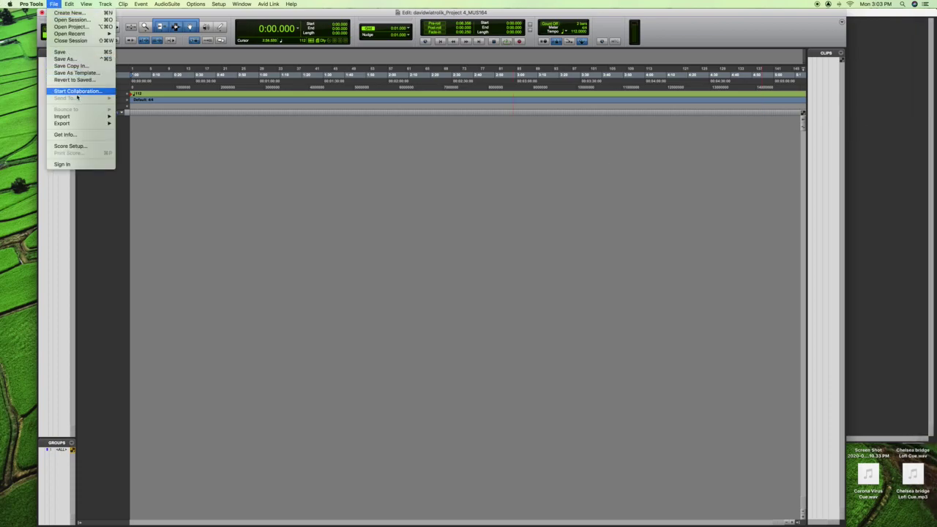
Open the audio import dialog and select all the Hendershot stem files.
mouse_move(87, 116)
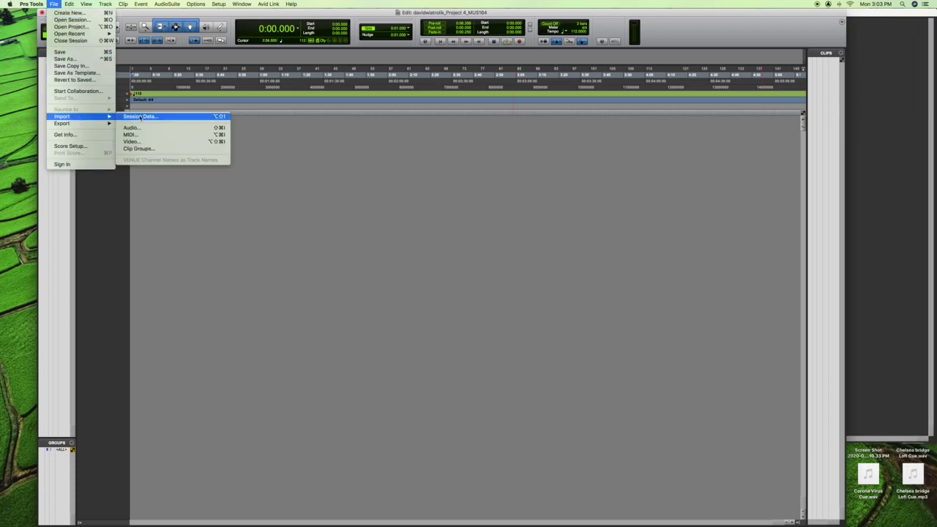
click(131, 127)
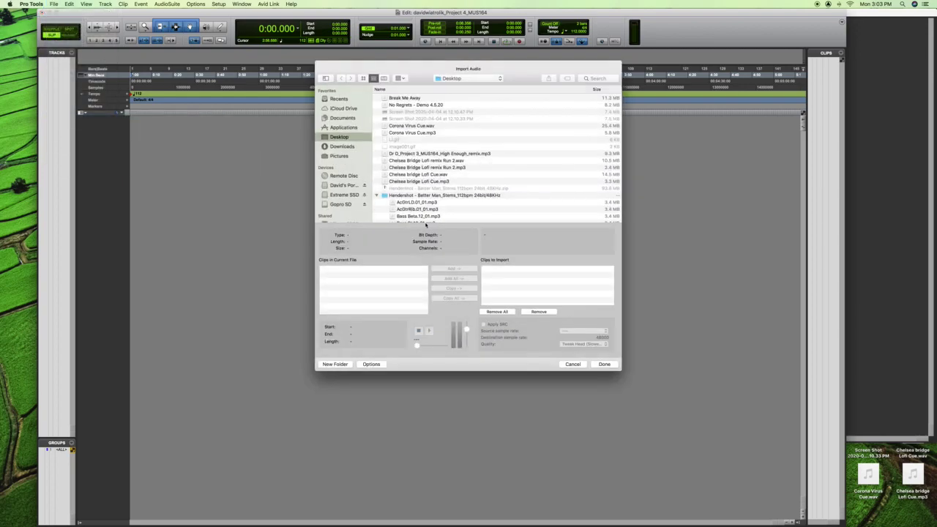
scroll(416, 208, down, 5)
scroll(416, 208, up, 3)
click(410, 162)
scroll(425, 190, down, 3)
scroll(429, 197, down, 10)
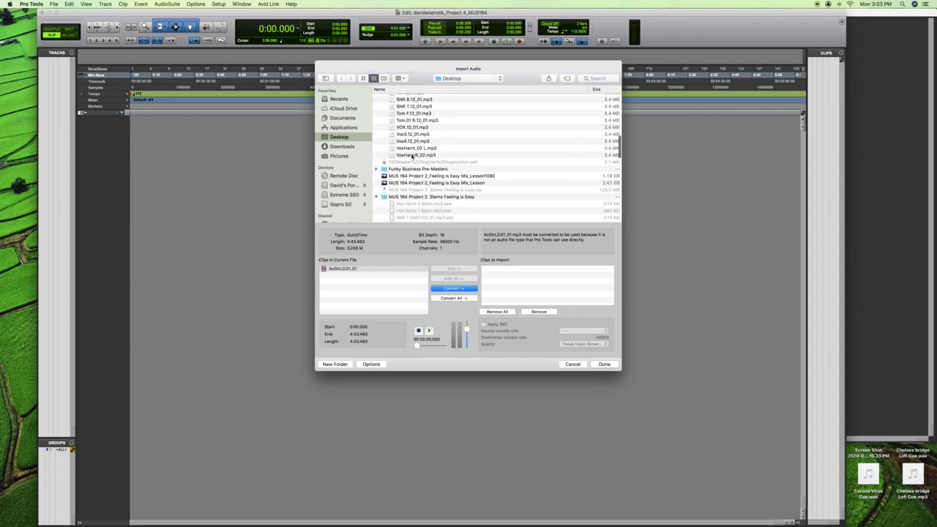
shift+click(413, 156)
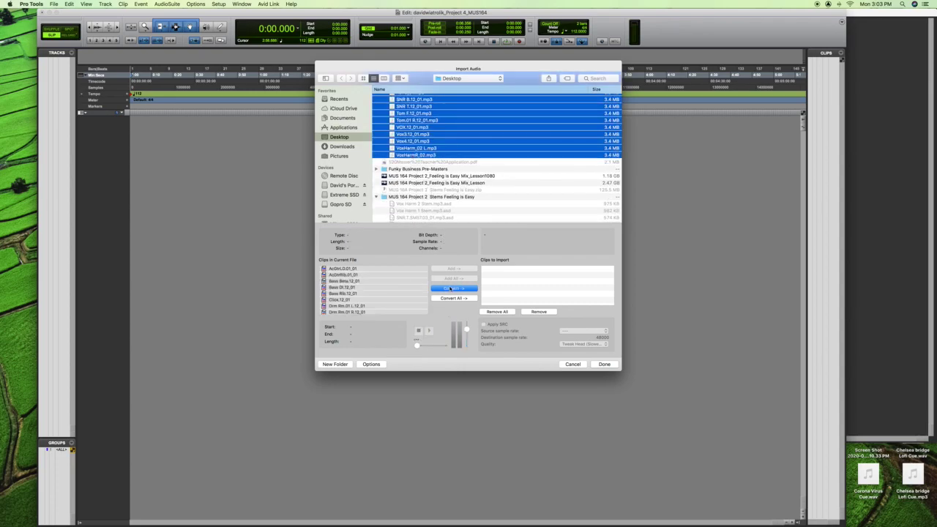
Add the stems for conversion, keep Audio Files as destination, and import them as new tracks.
scroll(393, 296, down, 5)
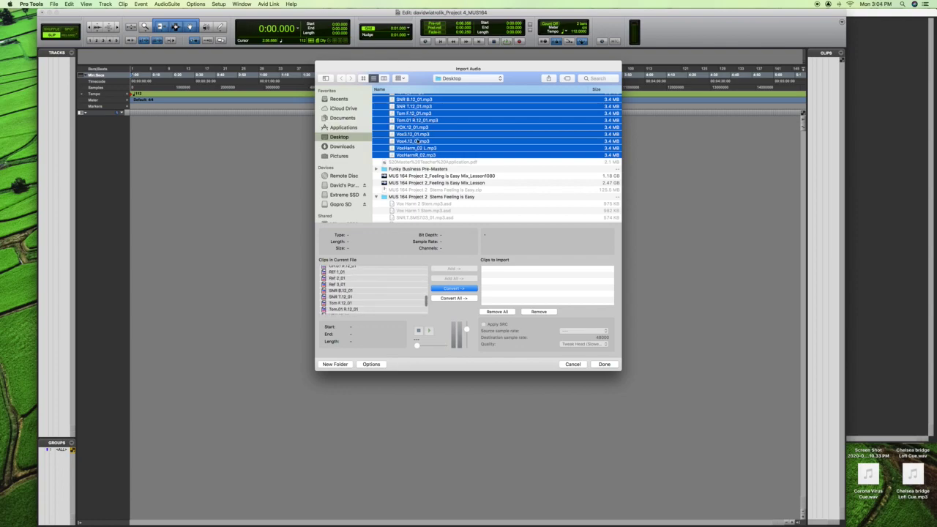
scroll(358, 272, down, 3)
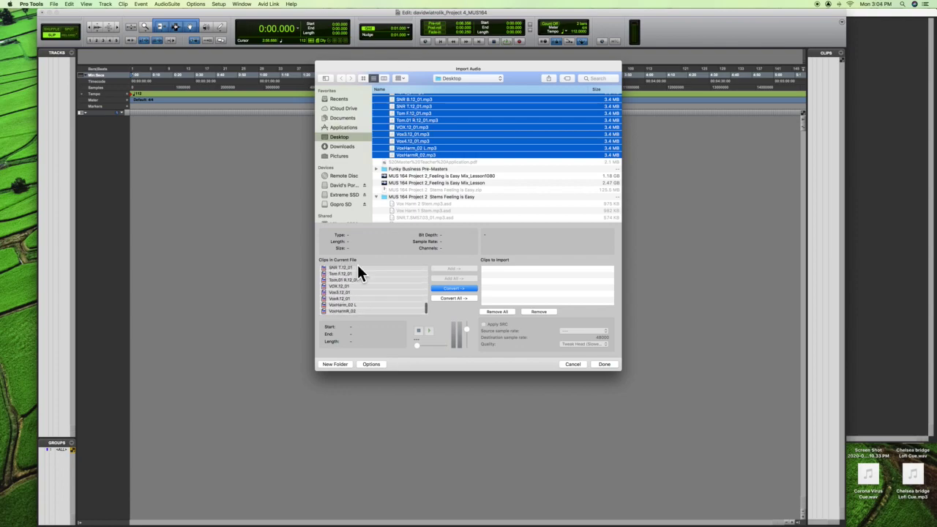
scroll(362, 293, up, 8)
scroll(362, 292, up, 3)
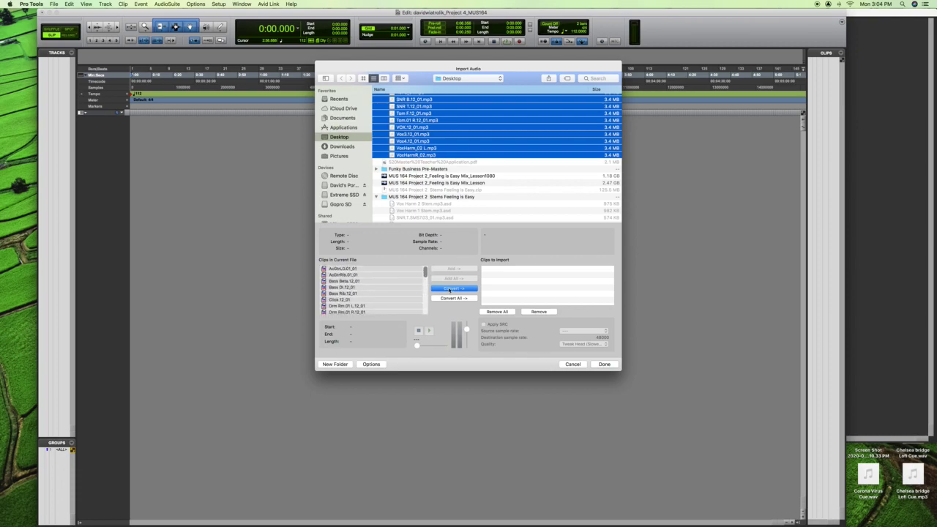
click(450, 289)
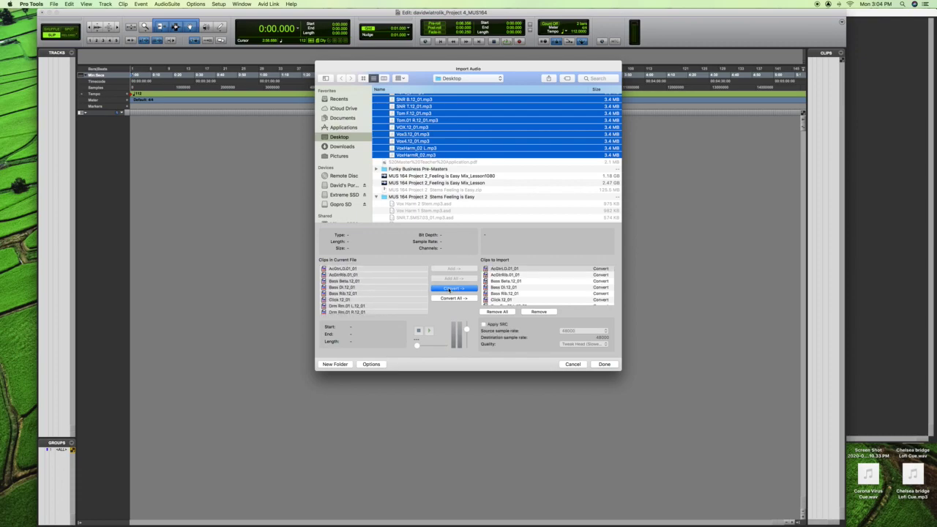
scroll(522, 295, down, 10)
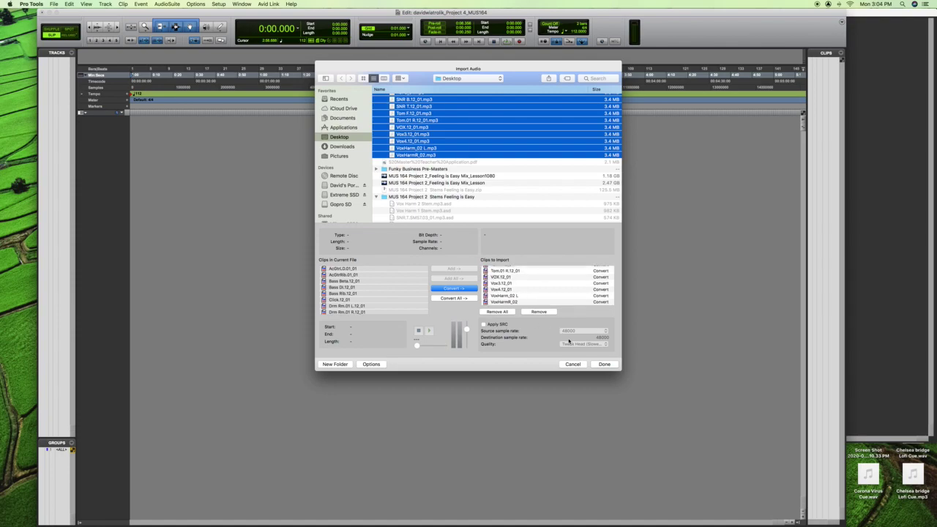
click(602, 365)
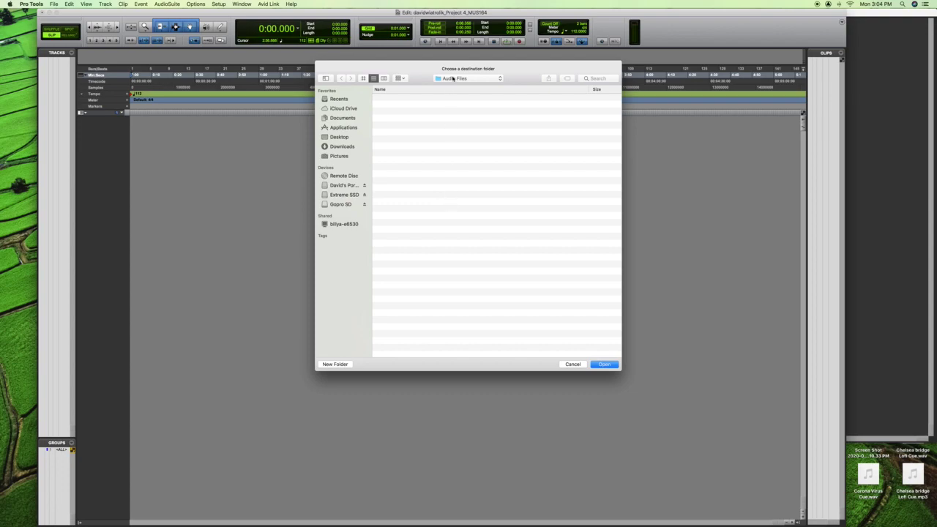
click(604, 364)
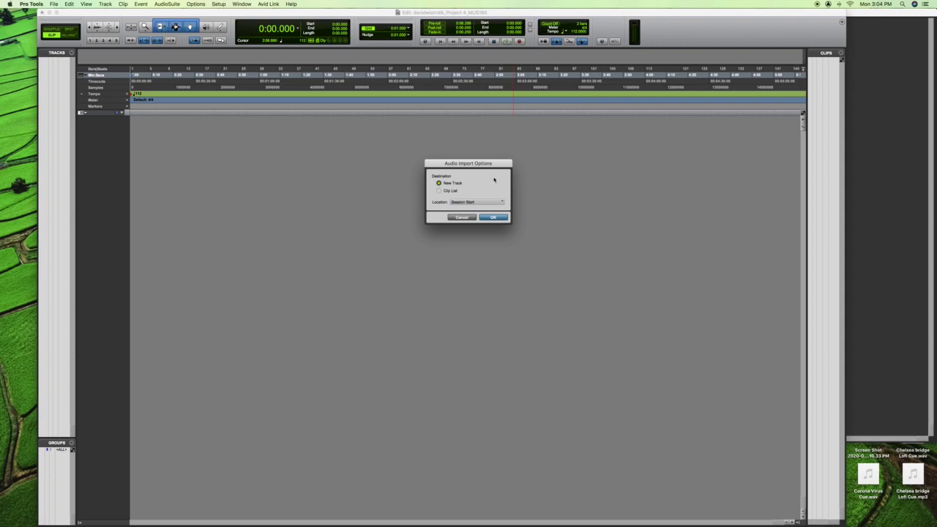
click(501, 216)
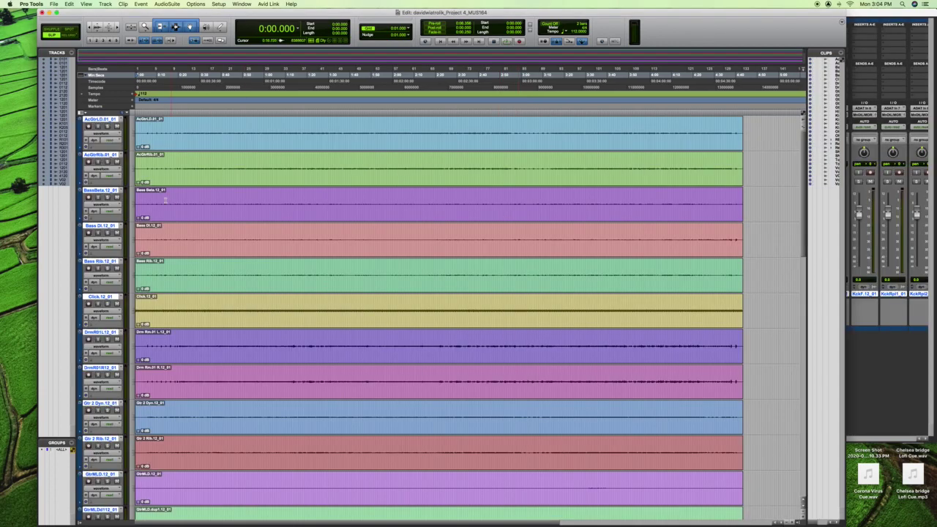
Select the AcGtrLD.01_01 track and set the playback start to 0:29.696.
scroll(439, 293, down, 15)
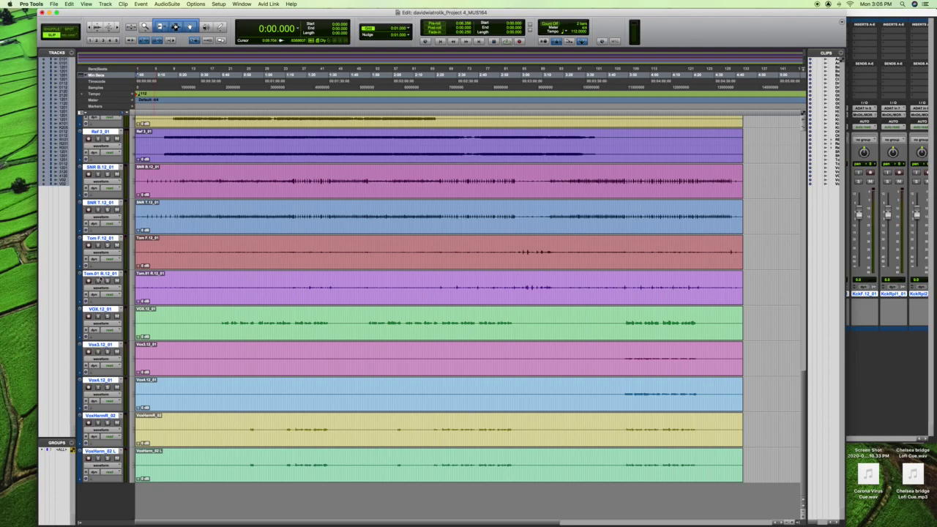
scroll(110, 278, up, 15)
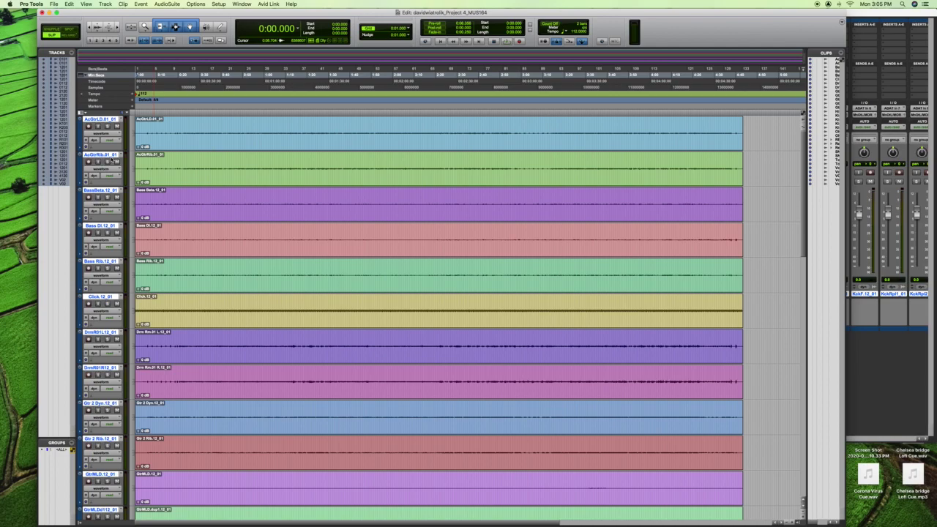
click(108, 155)
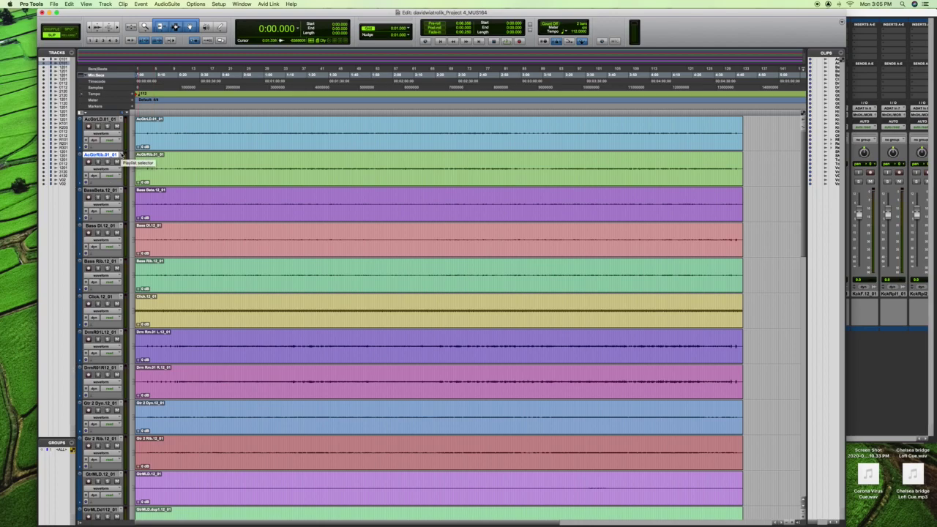
click(103, 119)
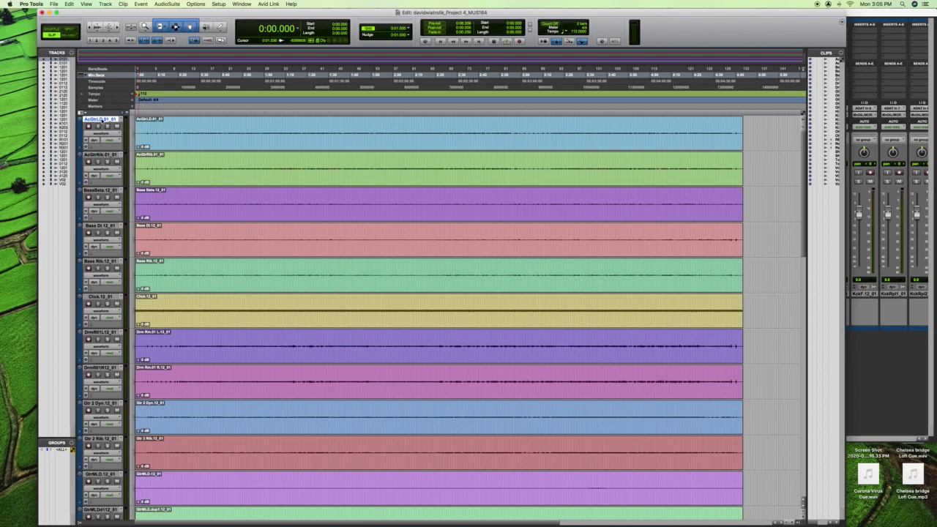
alt+click(104, 121)
Audition AcGtrLD.01_01, then AcGtrRib.01_01 soloed, and open AcGtrLD's rename dialog.
click(107, 127)
key(space)
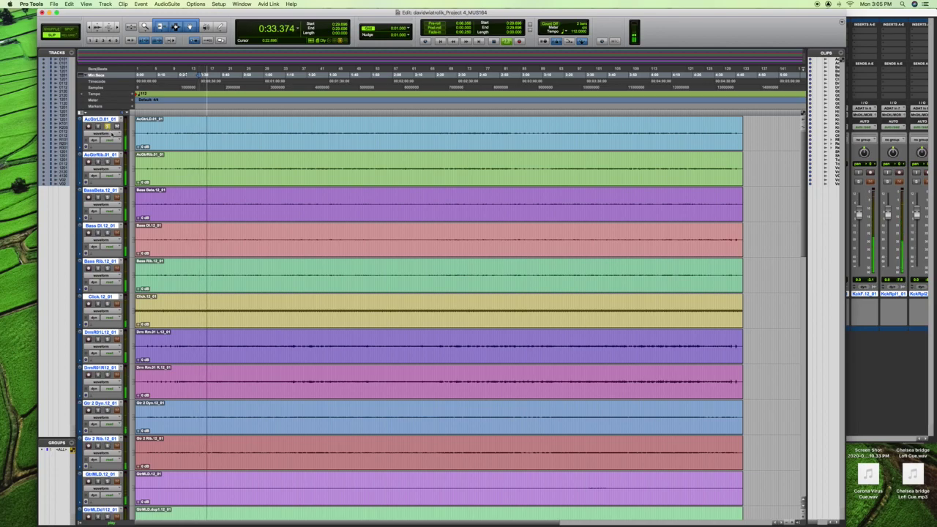
click(108, 127)
key(space)
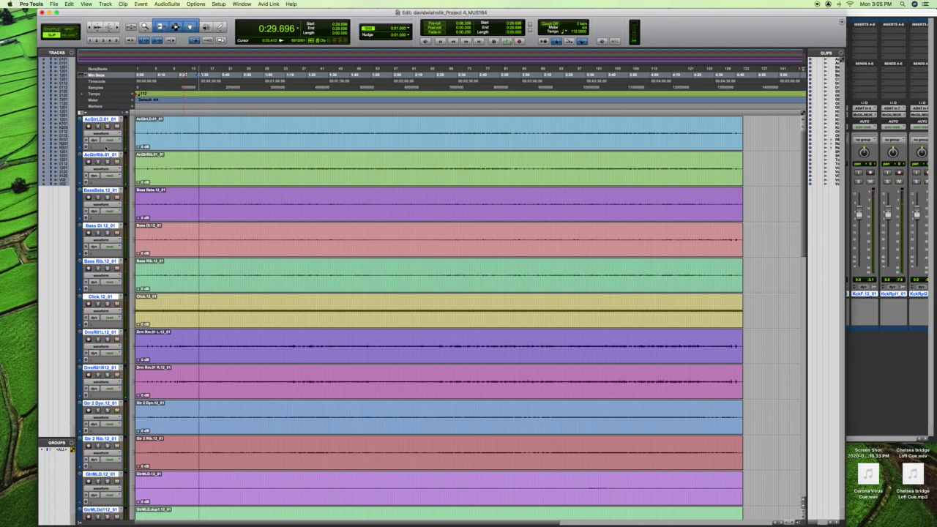
click(106, 162)
key(space)
key(space)
double_click(100, 118)
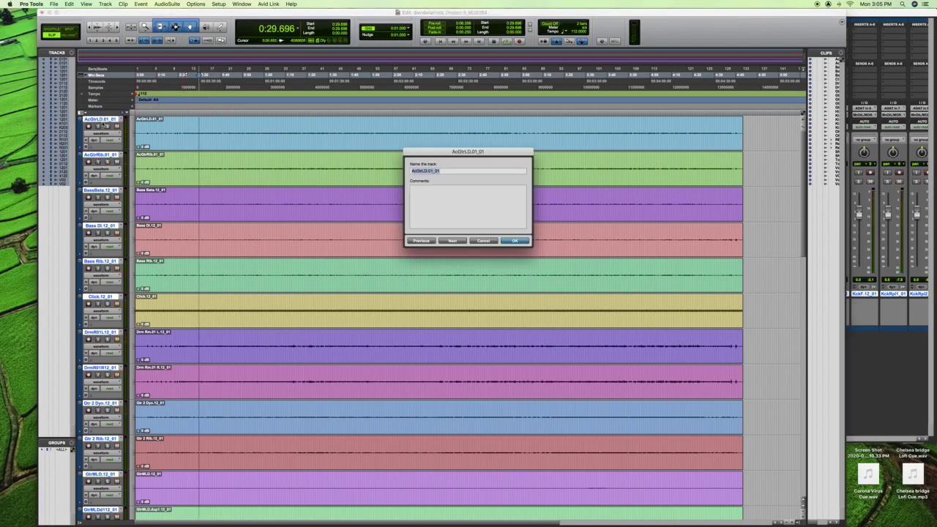
Rename AcGtrLD.01_01 to 'AcGtr L' and AcGtrRib.01_01 to 'AcGtr Low'.
click(423, 170)
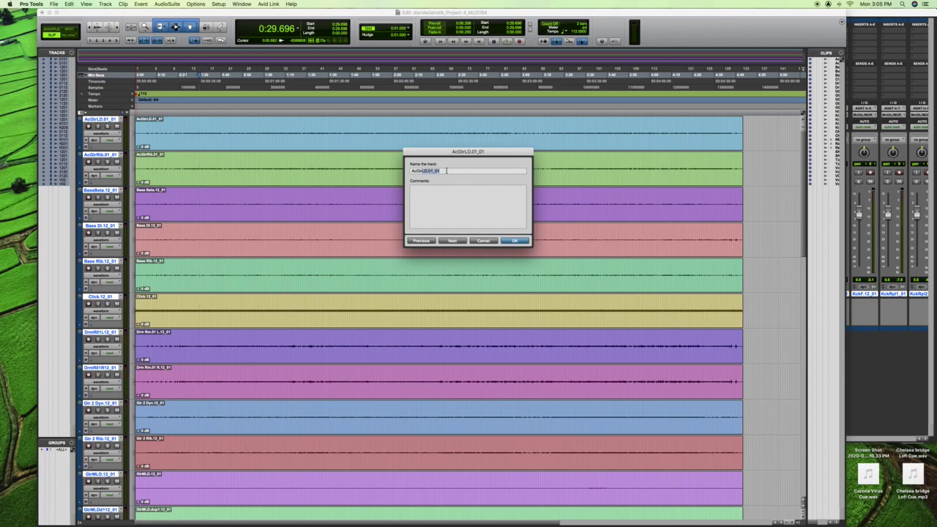
key(BackSpace)
text(L)
key(super+Right)
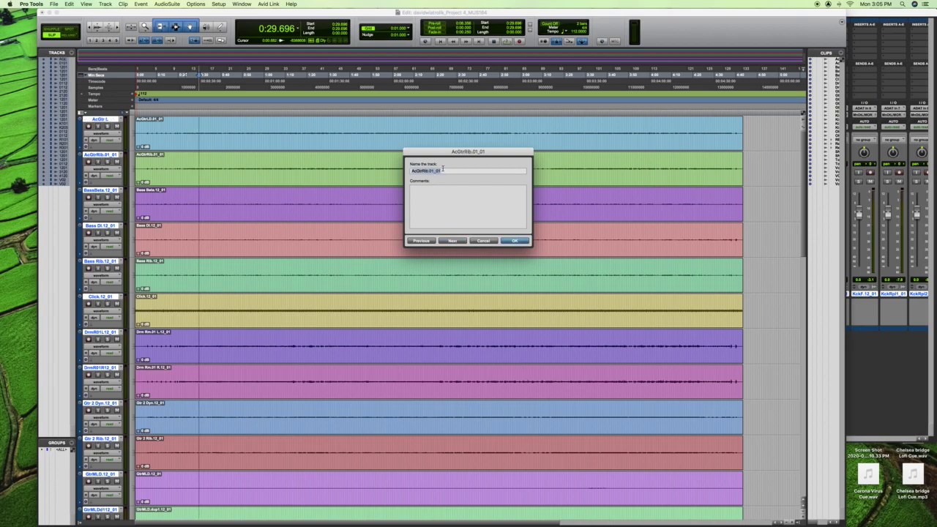
click(454, 171)
drag(448, 170, 424, 170)
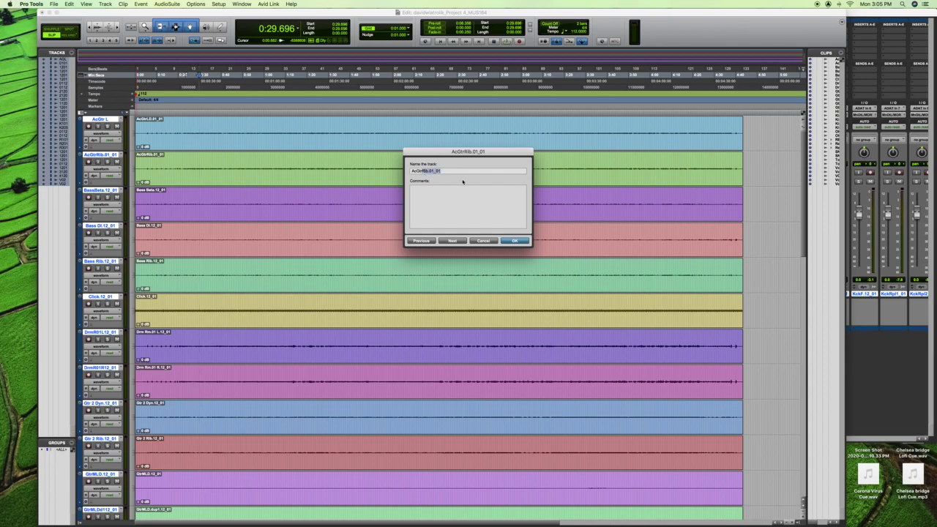
key(BackSpace)
text(Low)
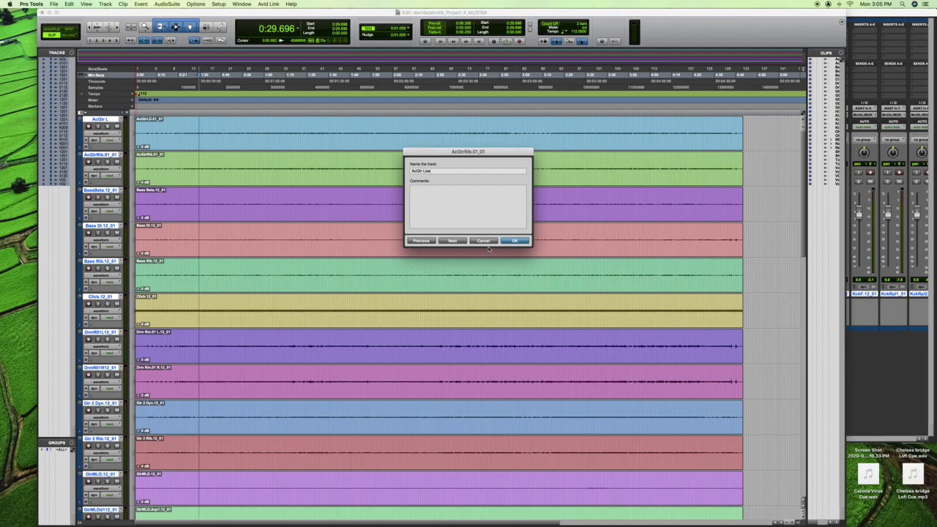
key(Return)
Change 'AcGtr L' to 'AcGtr Hi' and set the playback start to 0:47.274.
double_click(97, 120)
click(430, 173)
key(BackSpace)
text(Hi)
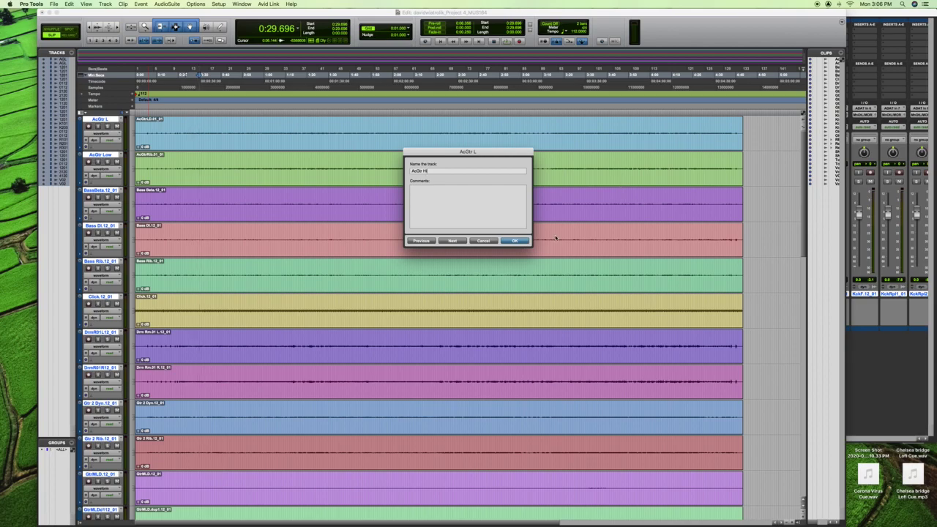
click(516, 241)
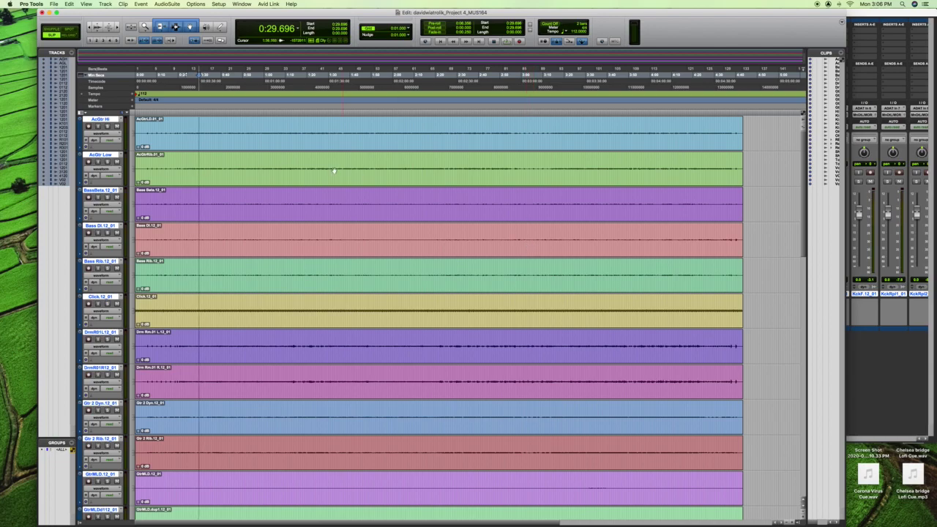
click(106, 161)
click(235, 104)
key(space)
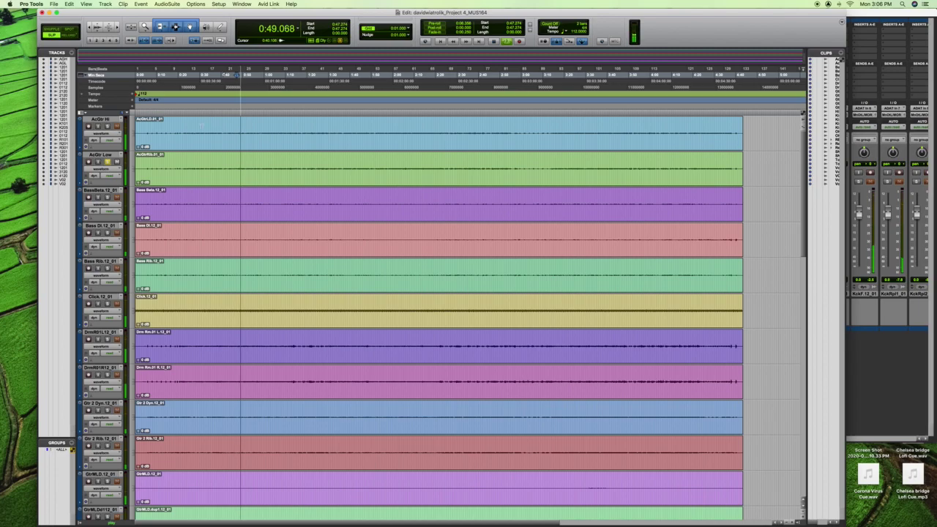
click(107, 125)
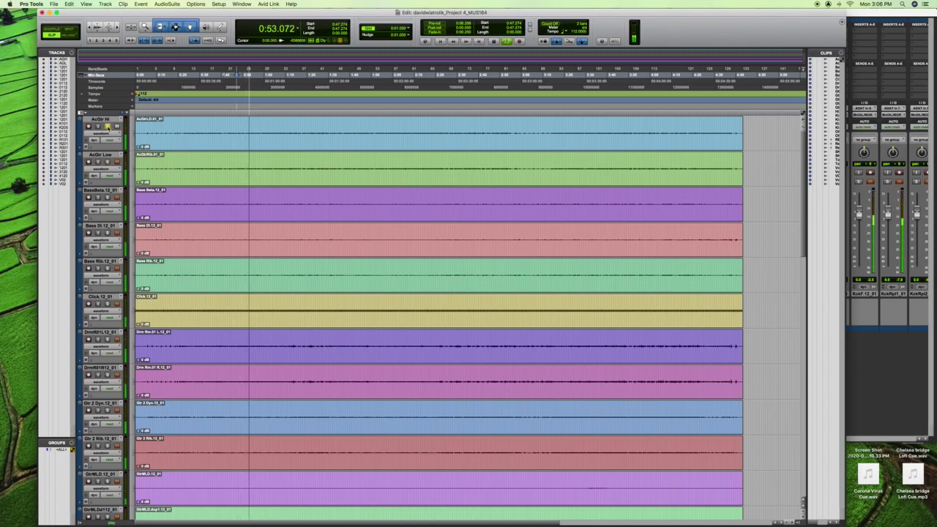
key(space)
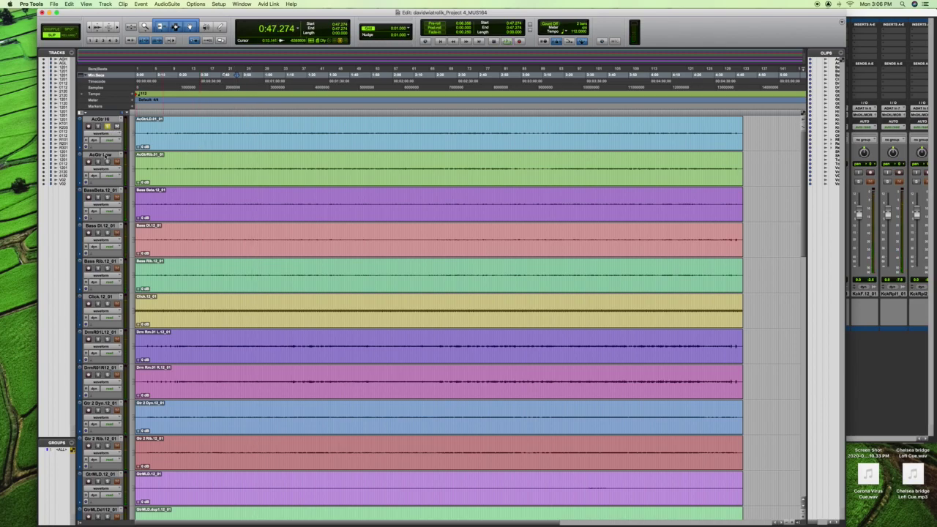
click(104, 192)
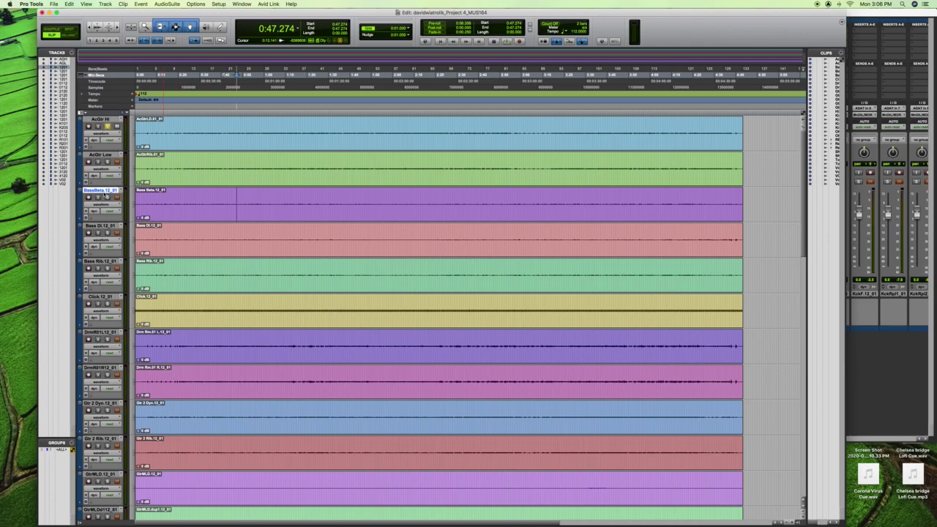
click(89, 191)
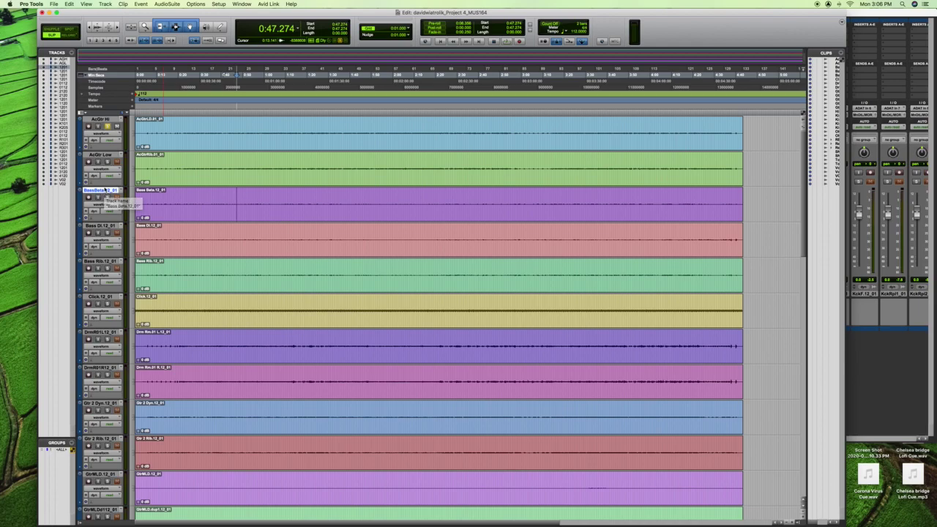
key(space)
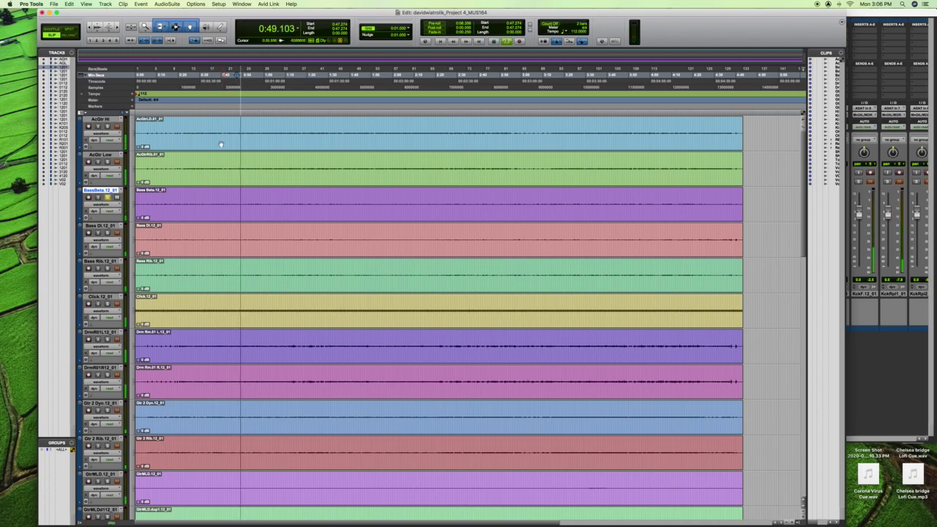
key(space)
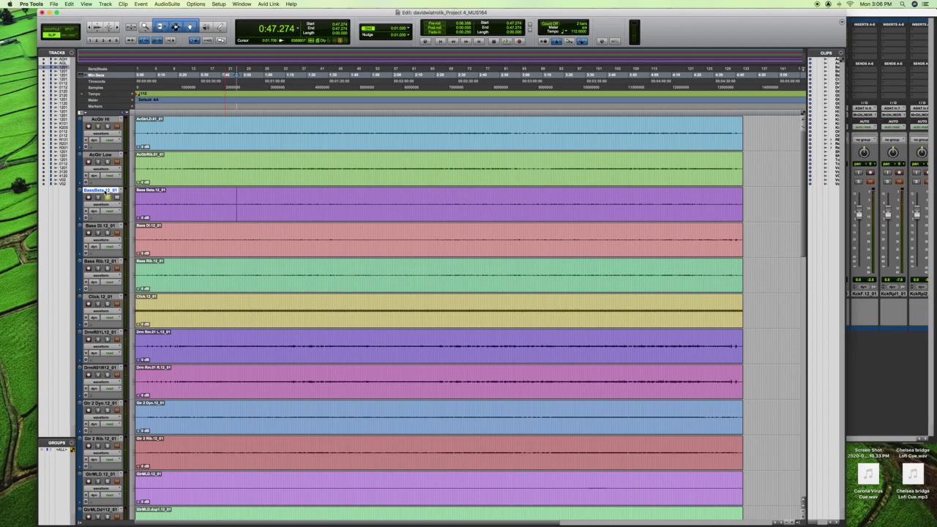
Rename BassBeta to 'Bass amp' and trim the next track to 'Bass DI'.
double_click(103, 191)
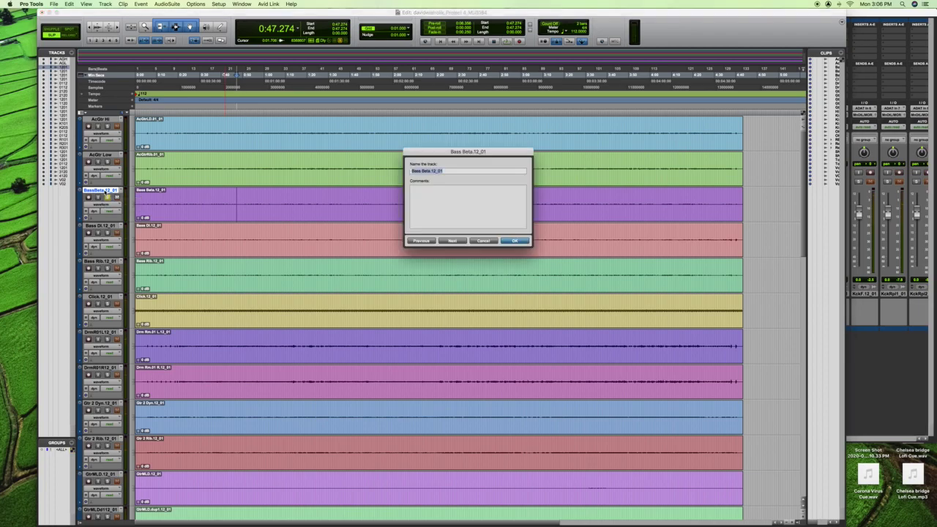
click(440, 171)
drag(443, 171, 422, 172)
text(amp)
click(463, 241)
click(446, 171)
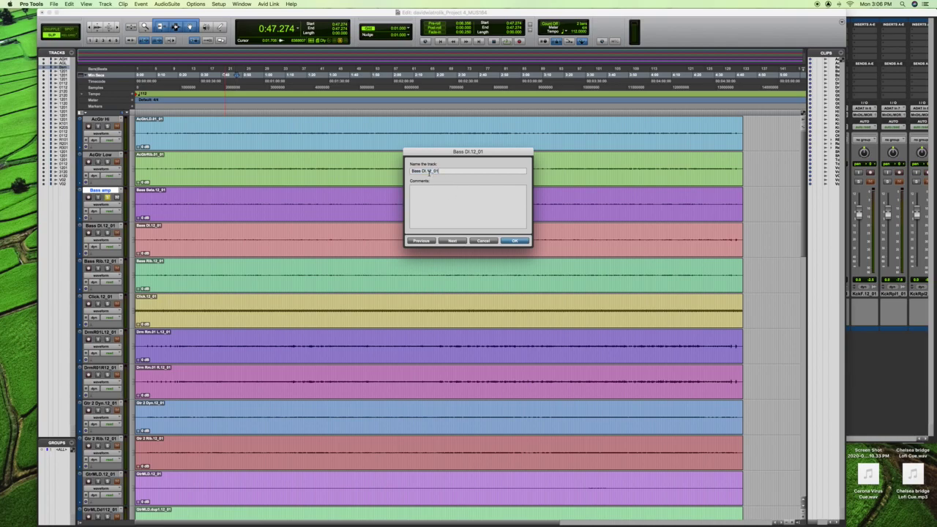
key(alt+BackSpace)
click(452, 241)
Trim the .12_01 ending to make 'Bass Rib', leaving the Click track unchanged.
click(446, 171)
key(alt+BackSpace)
key(BackSpace)
click(451, 240)
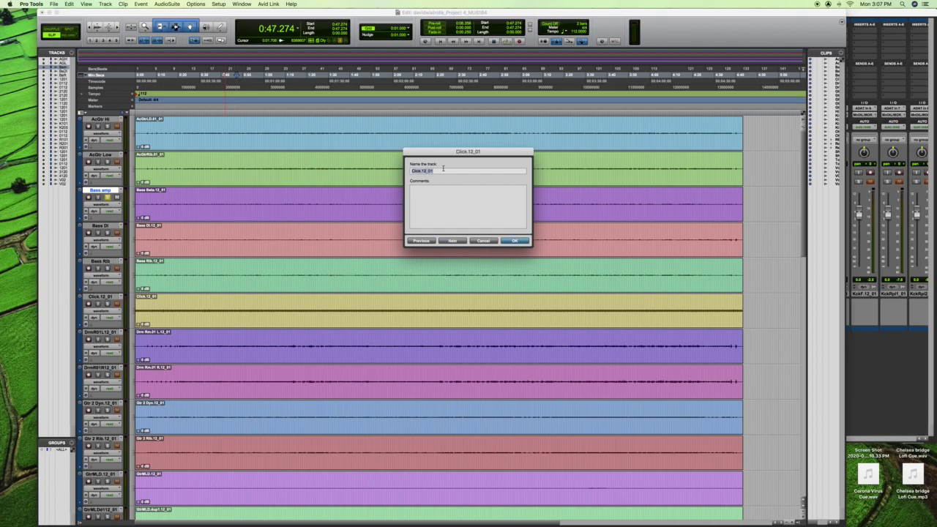
click(452, 241)
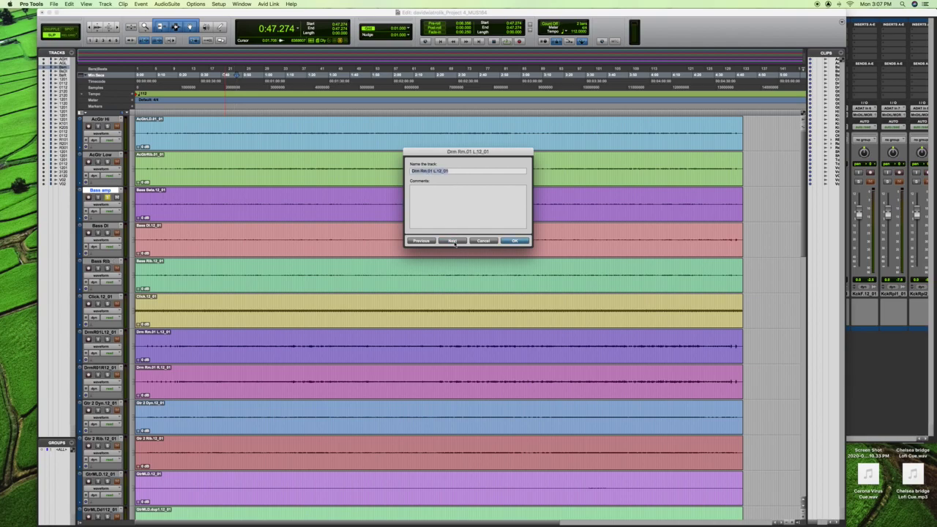
Rename the room tracks to 'Drm Rm L' and 'Drm Rm R', then close renaming.
click(454, 171)
drag(454, 170, 436, 170)
key(BackSpace)
click(460, 240)
click(431, 171)
key(BackSpace)
key(BackSpace)
key(BackSpace)
key(BackSpace)
key(BackSpace)
key(BackSpace)
key(BackSpace)
key(BackSpace)
key(BackSpace)
key(BackSpace)
key(super+Right)
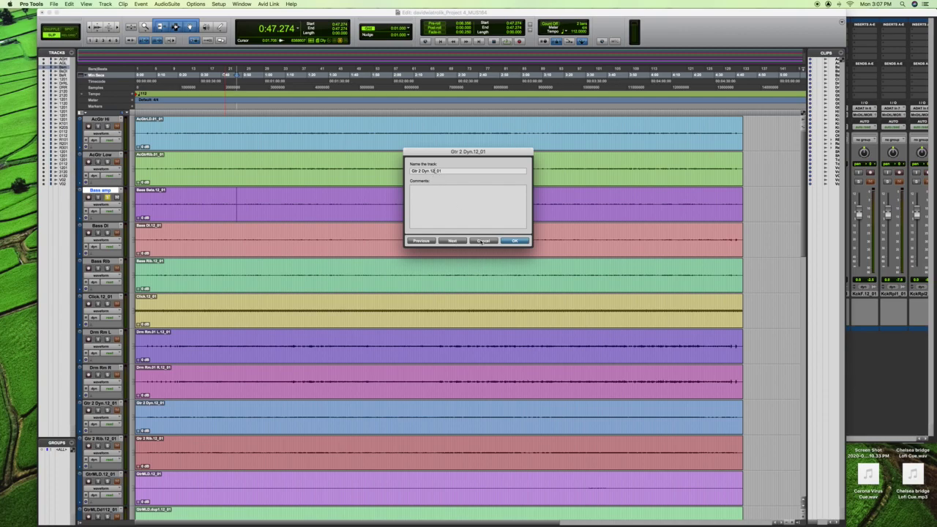
click(515, 241)
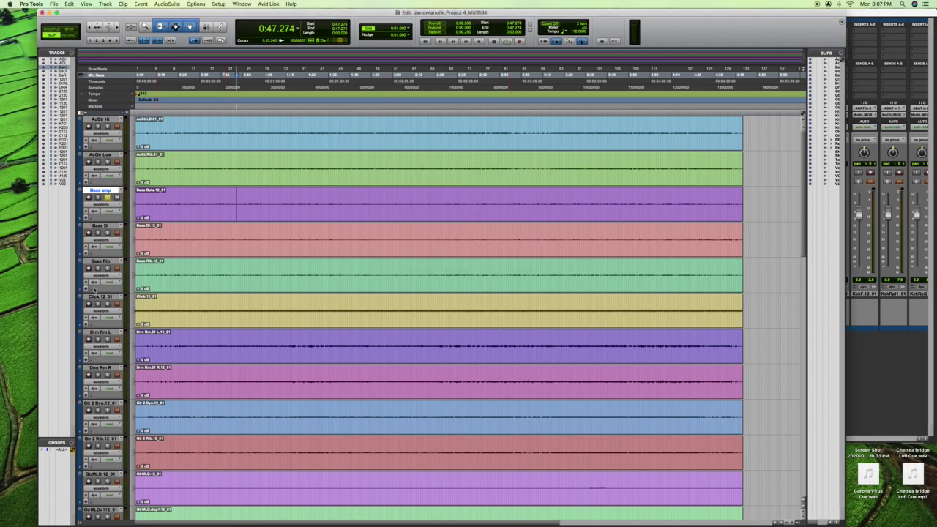
Audition Gtr 2 Dyn, then Gtr 2 Rib soloed, and open Gtr 2 Dyn's rename dialog.
scroll(111, 332, down, 4)
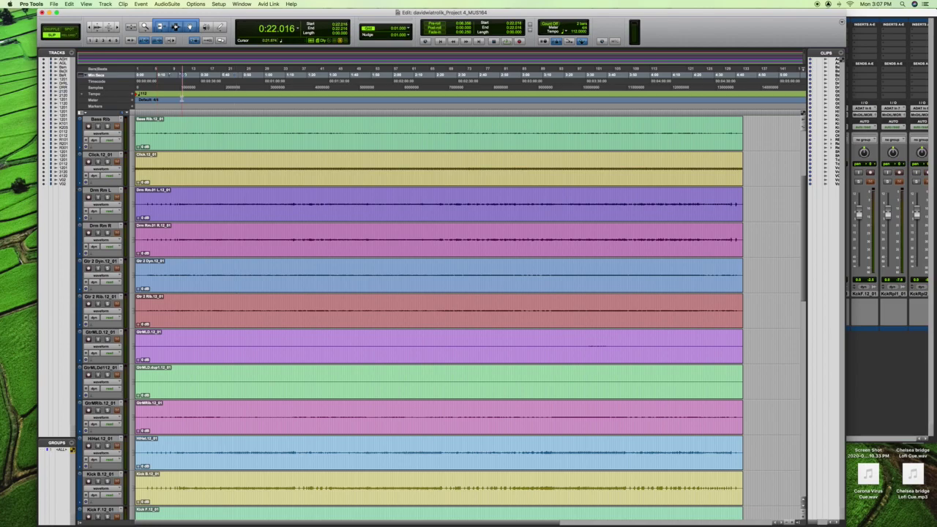
click(108, 269)
key(space)
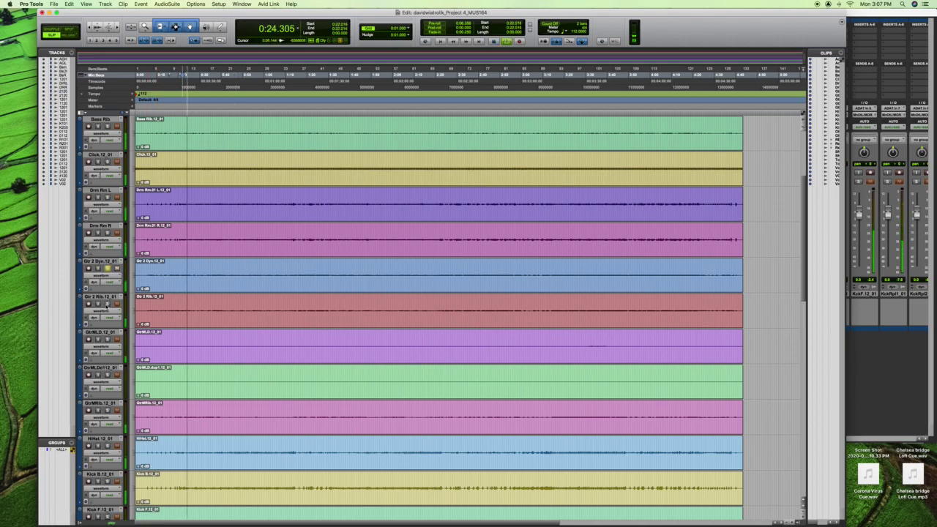
key(space)
click(107, 303)
key(space)
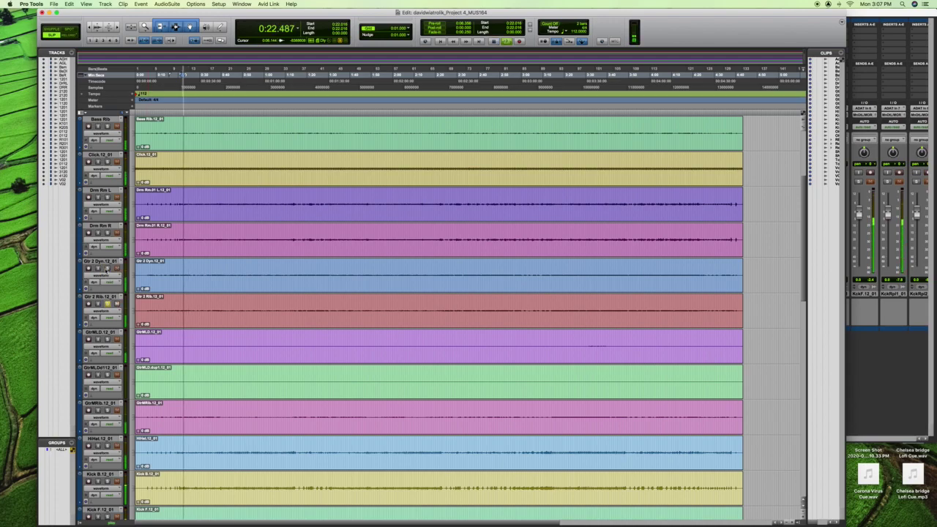
key(space)
click(100, 261)
double_click(100, 261)
Trim the suffixes to get 'Gtr 2 Dyn' and 'Gtr 2 Rib', cancelling at GtrMLD.
key(Right)
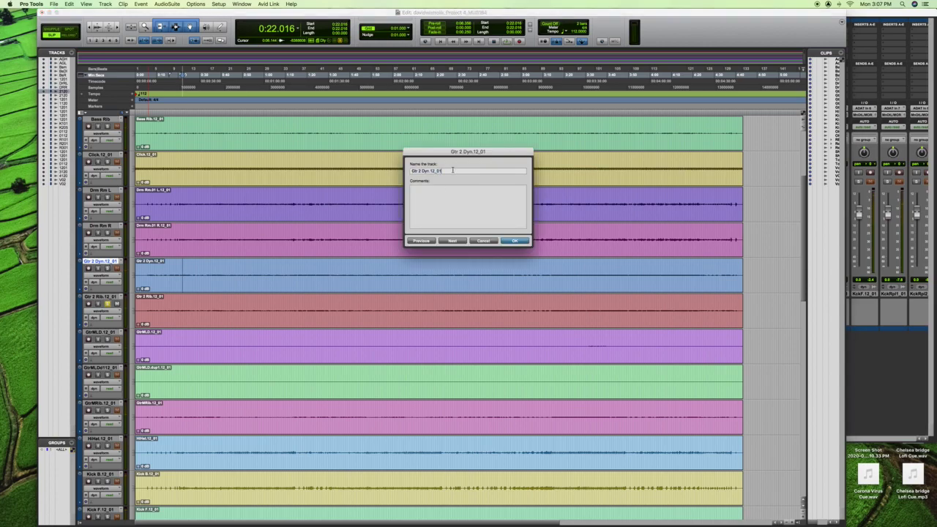
key(BackSpace)
key(BackSpace)
key(BackSpace)
click(451, 241)
click(446, 172)
key(BackSpace)
key(BackSpace)
key(BackSpace)
click(452, 241)
click(443, 172)
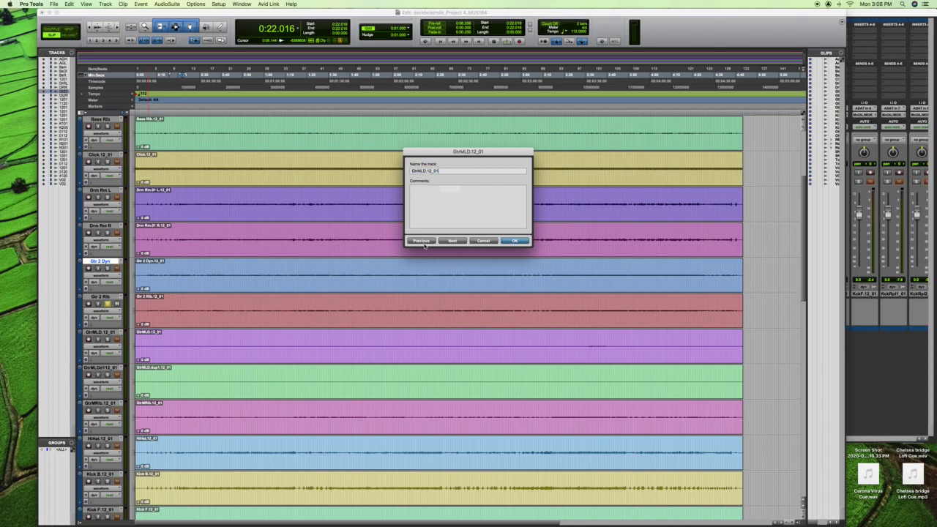
click(481, 242)
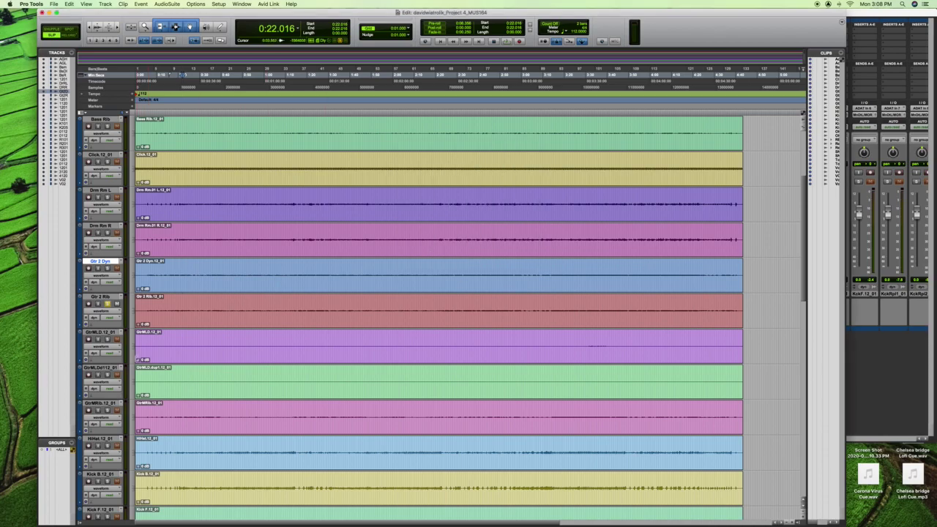
Play from around 0:48, switching solo between the GtrMLD duplicate and GtrMLD.12_01.
click(109, 368)
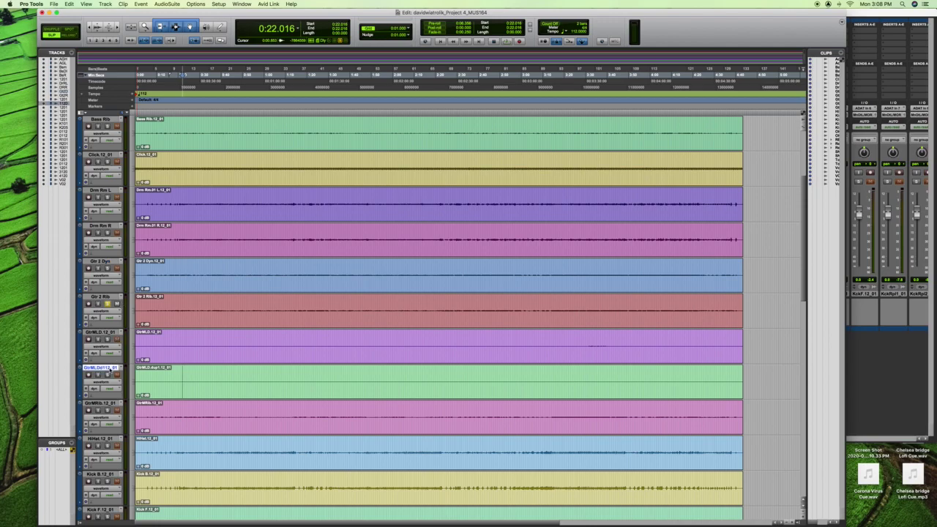
click(102, 332)
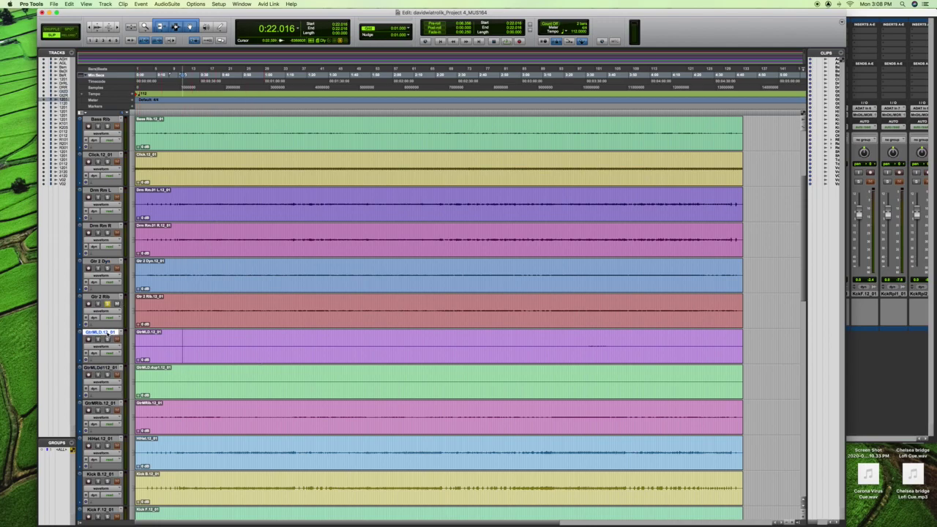
click(235, 108)
key(space)
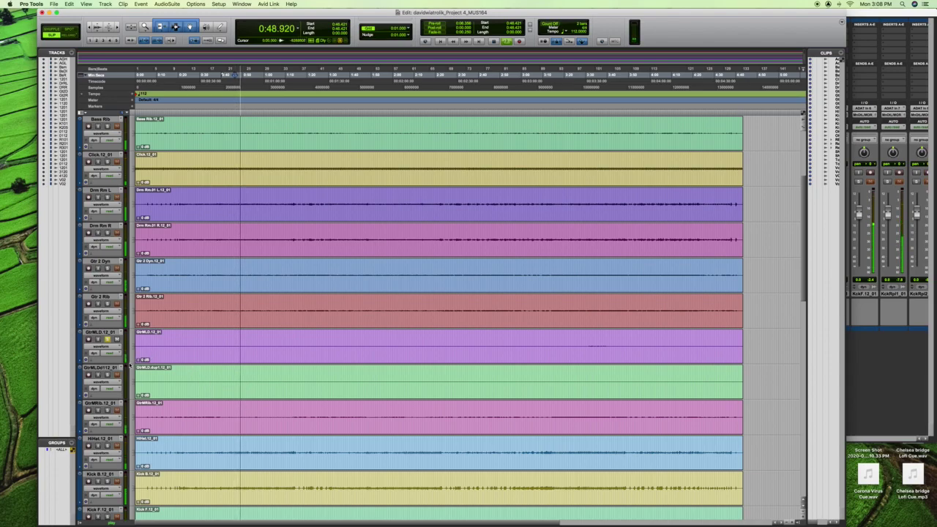
click(107, 374)
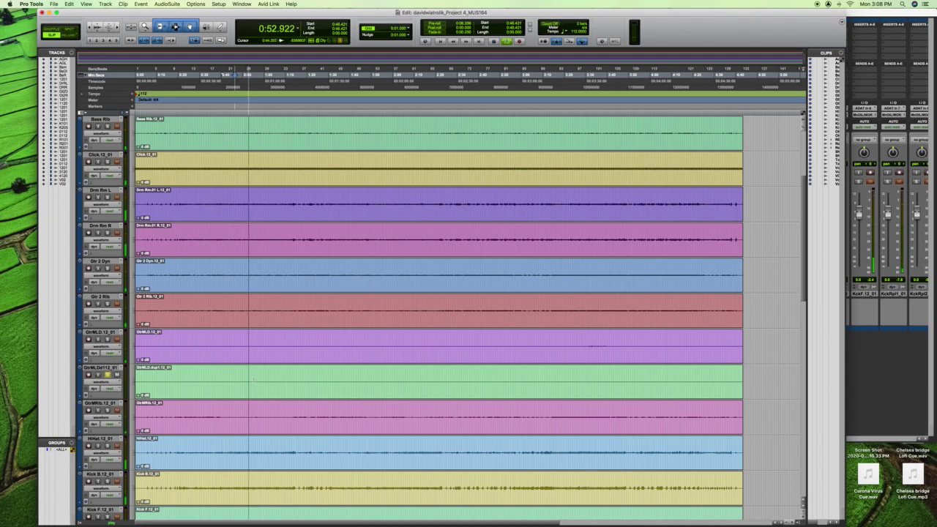
click(108, 339)
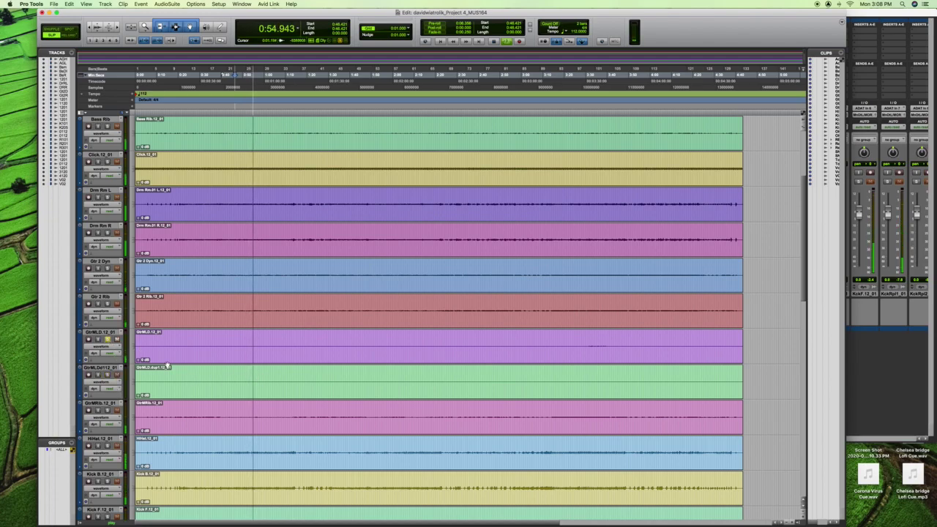
Replay GtrMLD.12_01 from 0:46.421, then stop playback.
scroll(168, 363, down, 8)
scroll(185, 371, up, 1)
scroll(184, 371, up, 4)
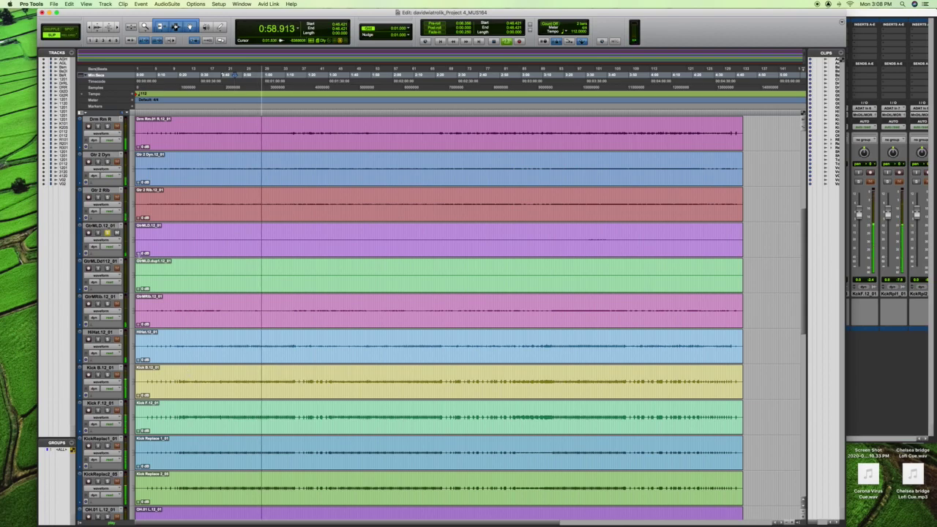
scroll(440, 292, right, 2)
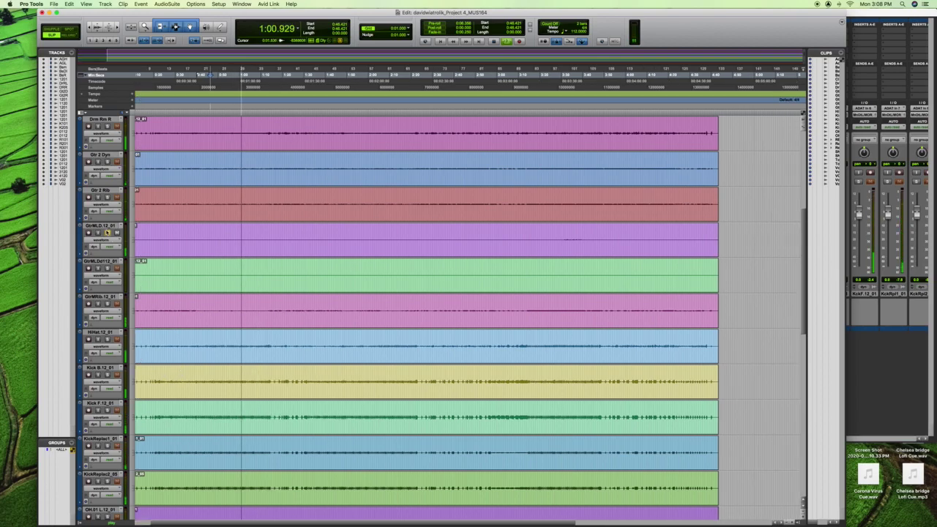
key(space)
key(space)
scroll(110, 232, right, 3)
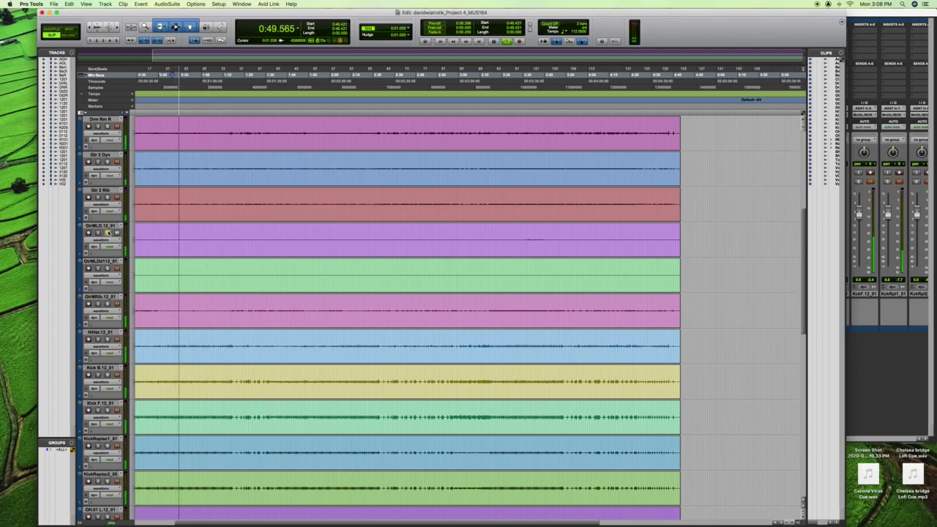
key(space)
Select the GtrMLD.12_01 track and open its rename window.
scroll(125, 255, down, 4)
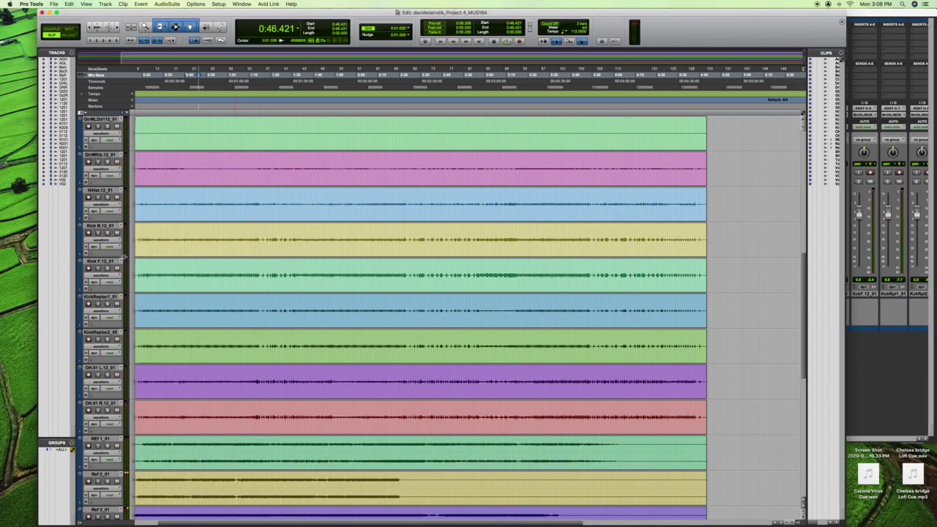
scroll(125, 256, up, 6)
click(106, 297)
scroll(112, 300, right, 2)
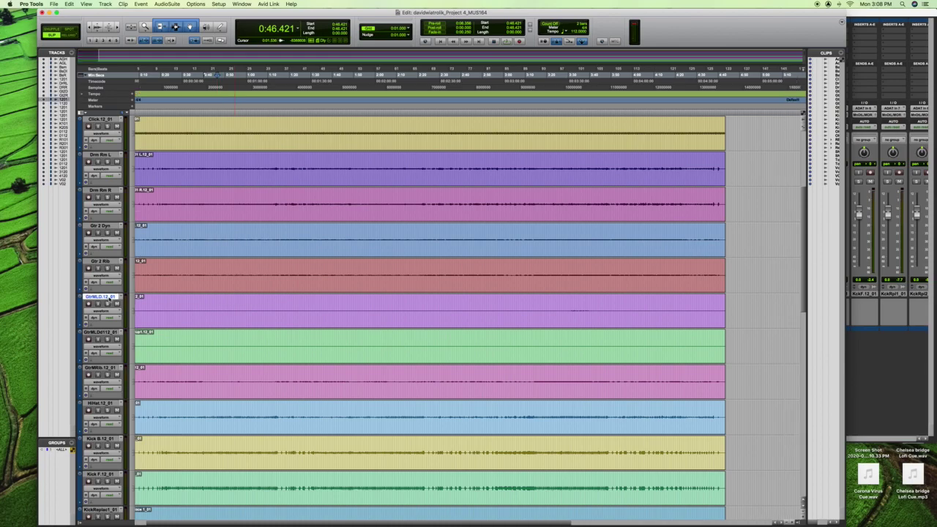
double_click(109, 300)
Rename the guitar tracks to 'GtrMLD' and 'GtrMLD.dup' by trimming their suffixes.
click(427, 171)
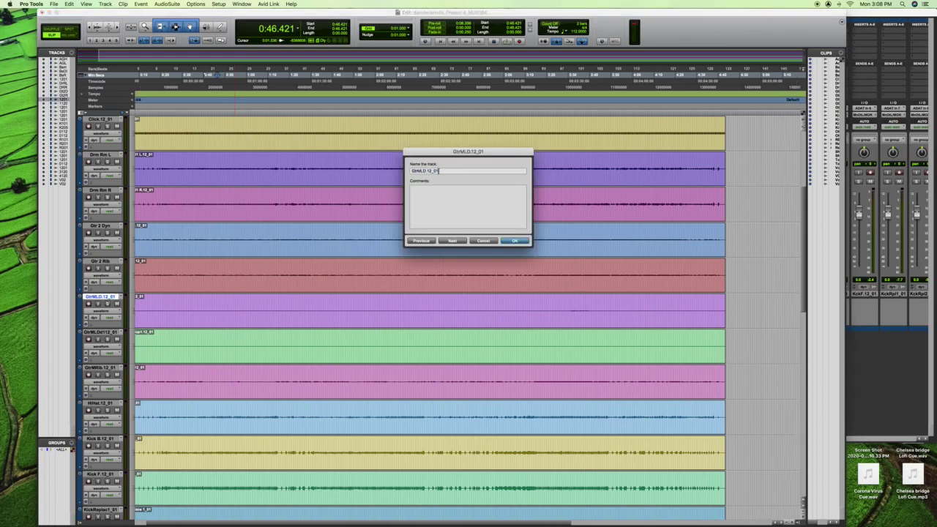
key(BackSpace)
key(BackSpace)
key(BackSpace)
key(BackSpace)
key(BackSpace)
key(BackSpace)
click(453, 241)
key(BackSpace)
key(BackSpace)
key(BackSpace)
key(BackSpace)
click(455, 241)
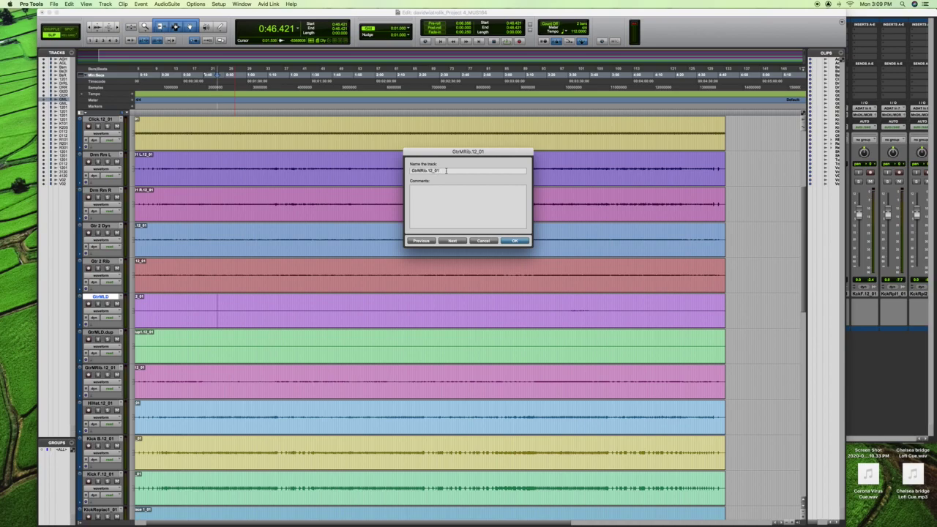
Select part of GtrMRib.12_01's name, then close without renaming it.
double_click(436, 171)
click(422, 171)
drag(460, 172, 419, 171)
click(492, 242)
scroll(439, 293, up, 5)
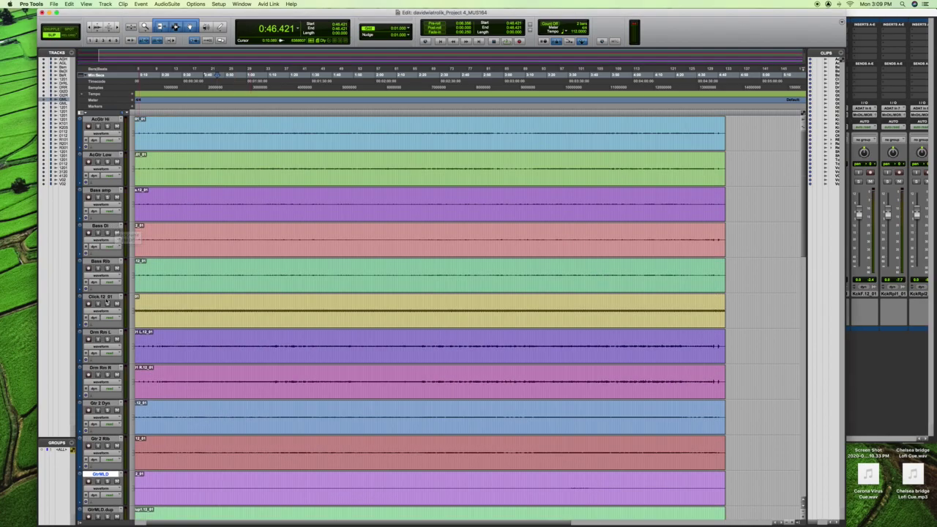
Confirm GtrMLD's name is unchanged, then enlarge all track waveforms by two steps.
scroll(107, 262, down, 4)
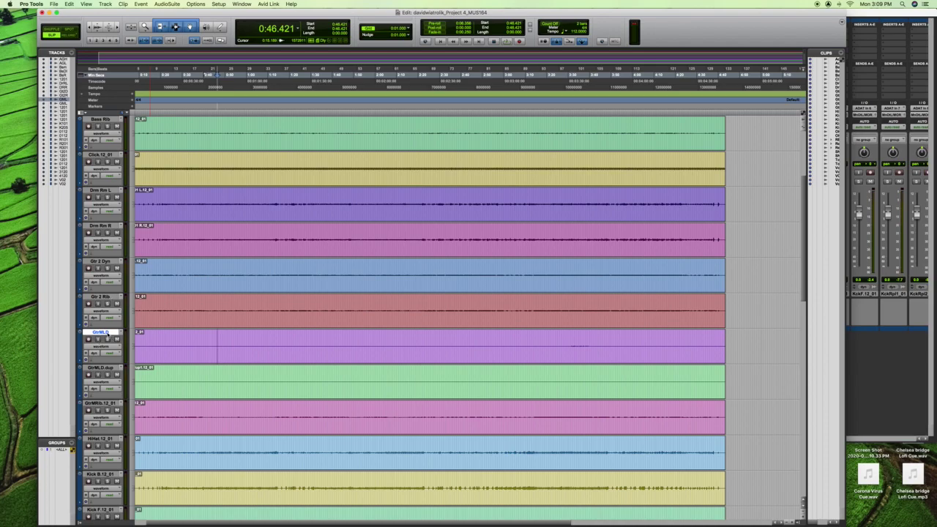
scroll(108, 336, right, 1)
double_click(108, 334)
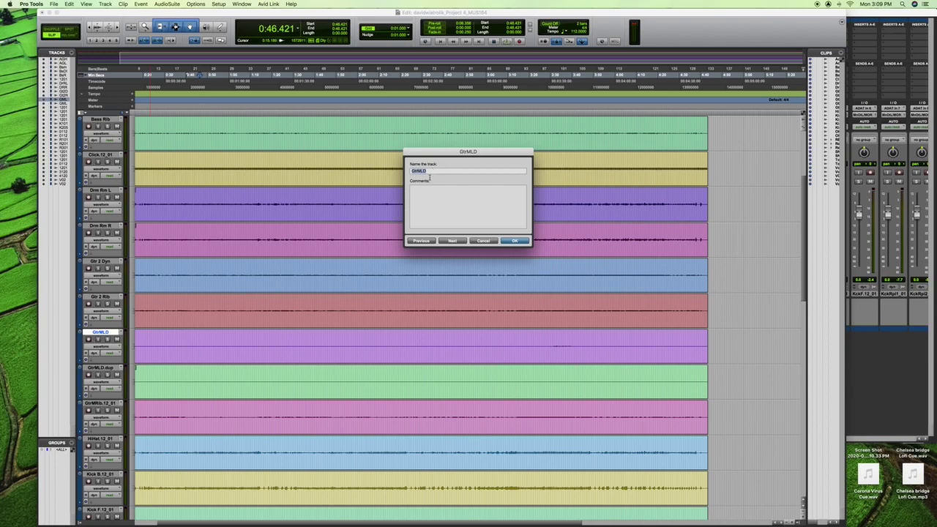
click(483, 241)
click(97, 26)
click(97, 26)
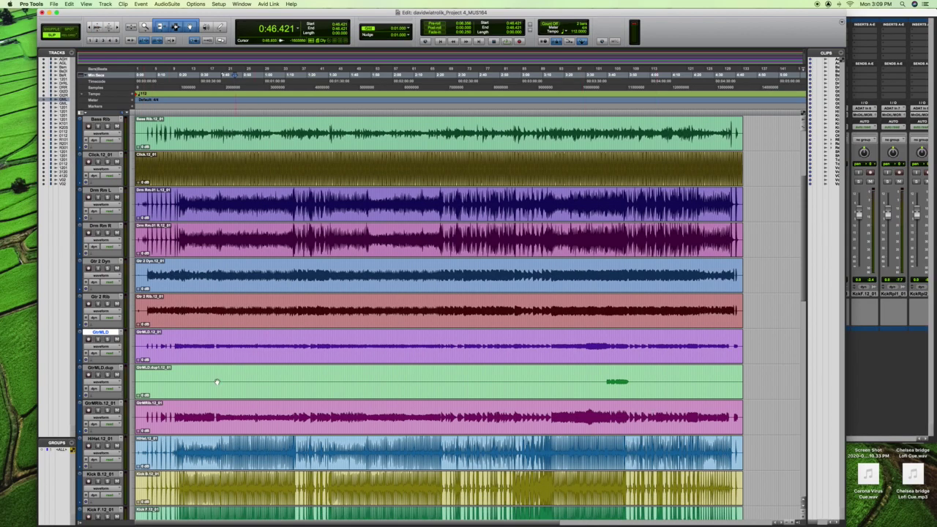
Solo GtrMLD and audition it from around 0:28.
click(107, 338)
click(195, 98)
key(space)
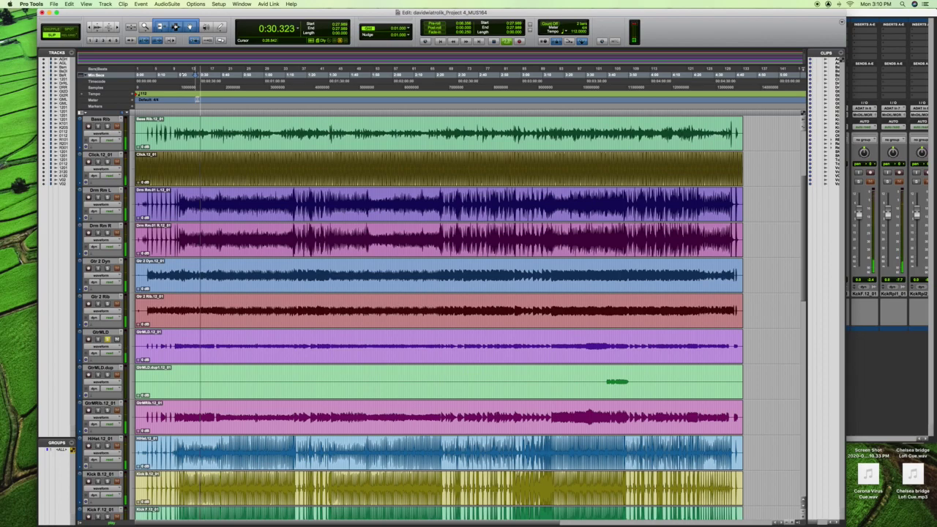
key(space)
key(space)
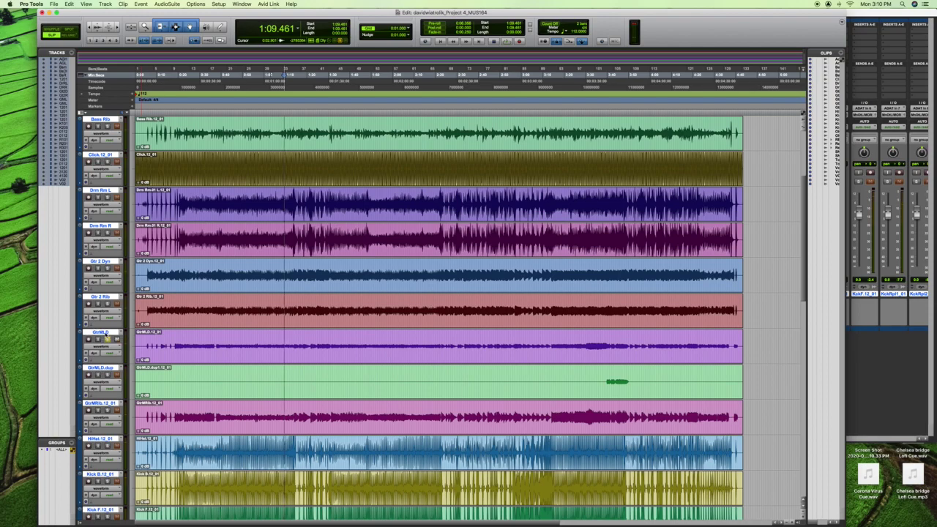
Solo GtrMLD.dup instead and play its short clip from about 3:40.5 and 3:39.5.
click(103, 333)
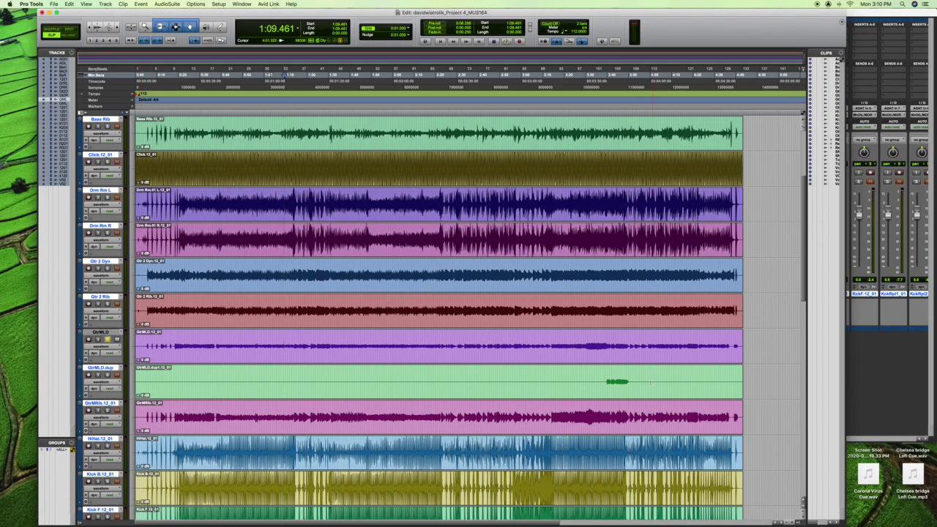
click(107, 375)
click(609, 99)
key(space)
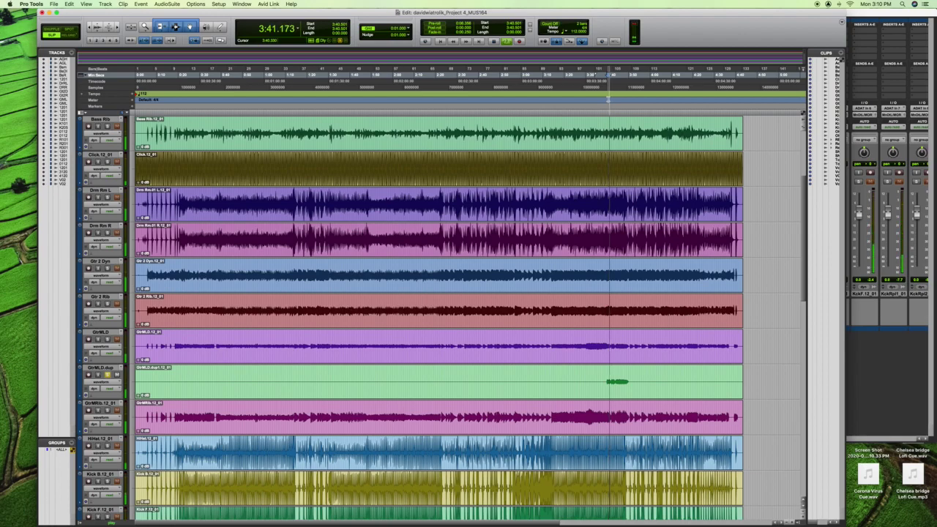
key(space)
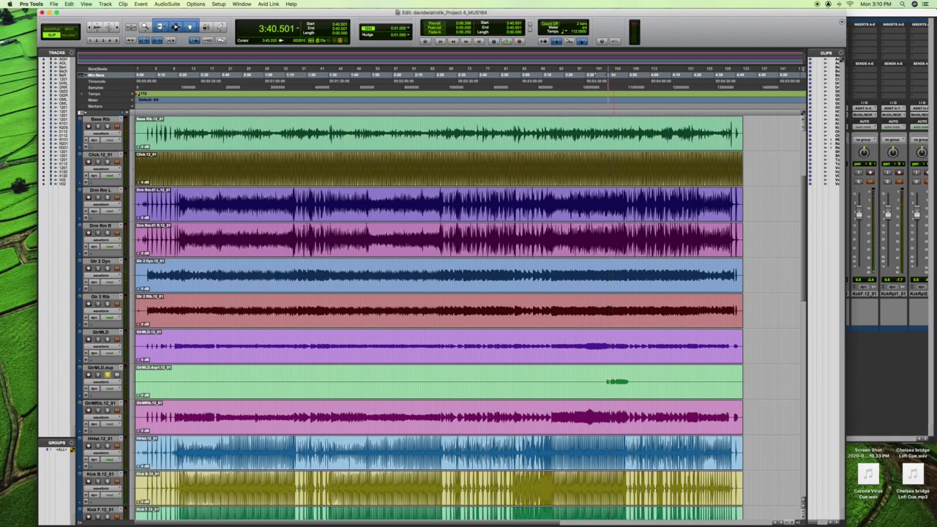
key(space)
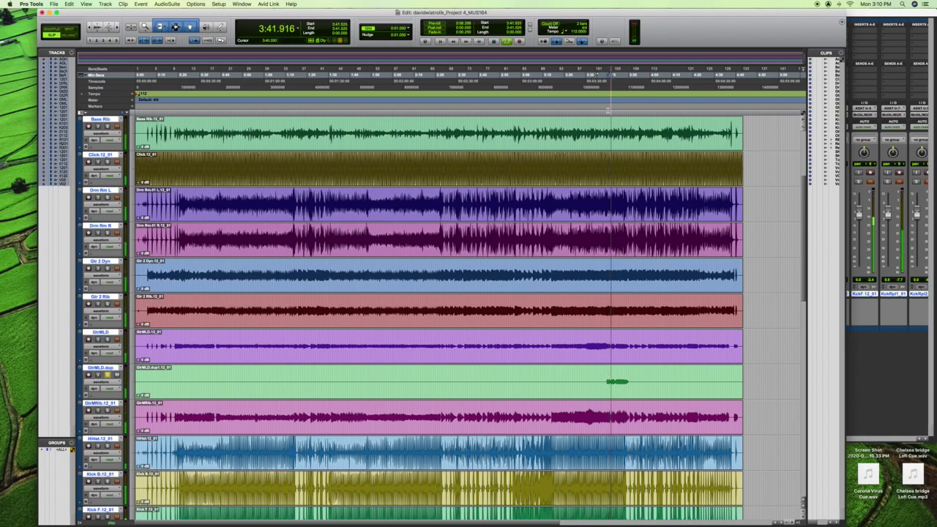
click(606, 110)
key(space)
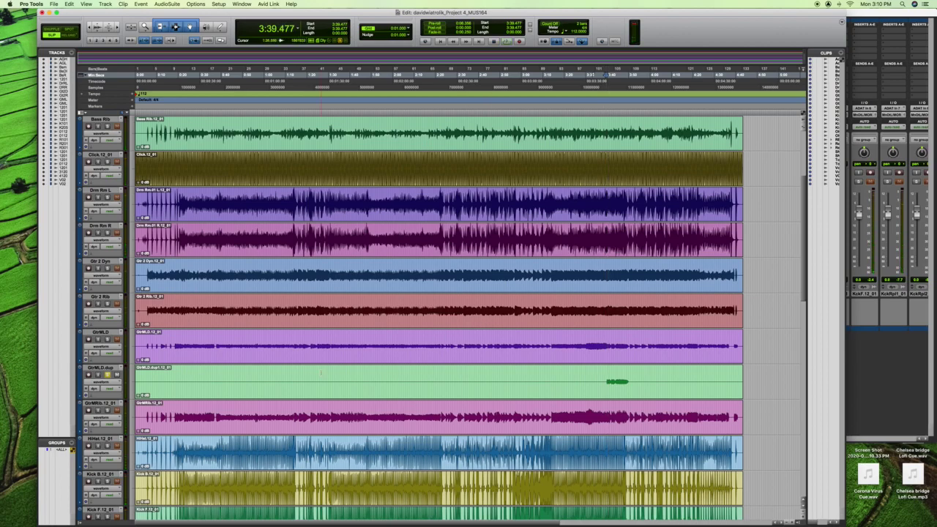
Scroll down to the GtrMRib.12_01 track and open its Name the Track dialog.
scroll(185, 389, down, 1)
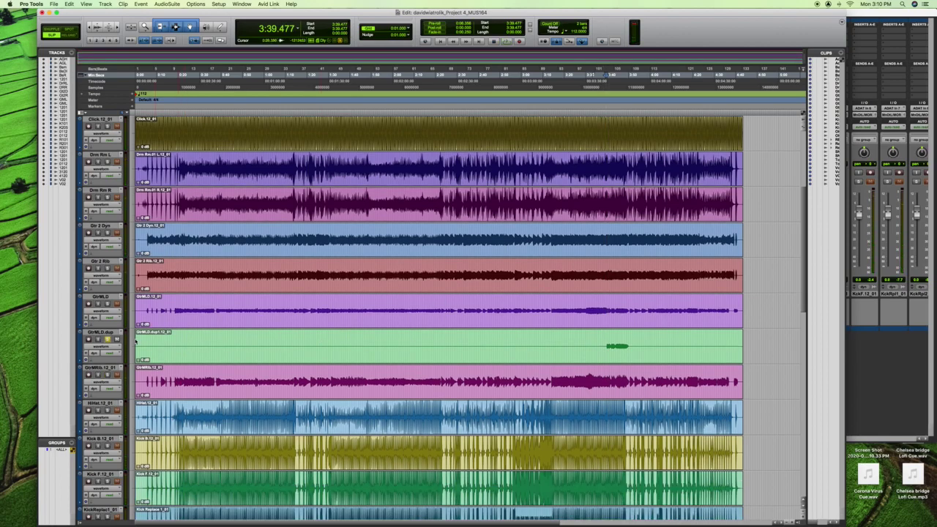
scroll(439, 318, down, 8)
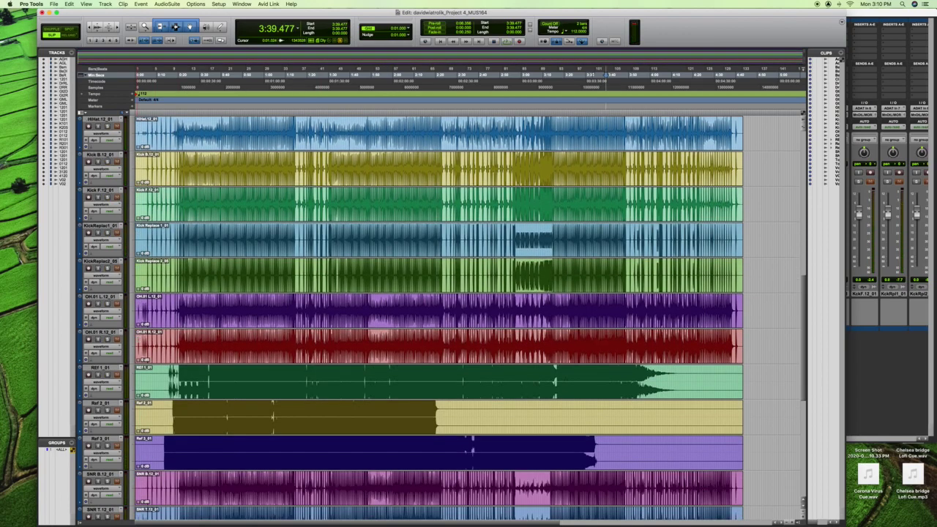
scroll(440, 319, down, 8)
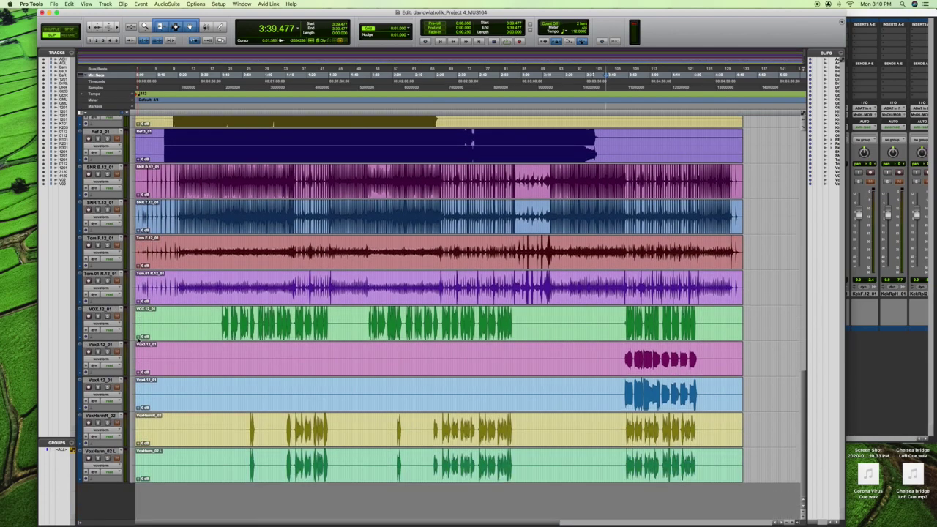
scroll(439, 318, up, 18)
scroll(439, 318, down, 14)
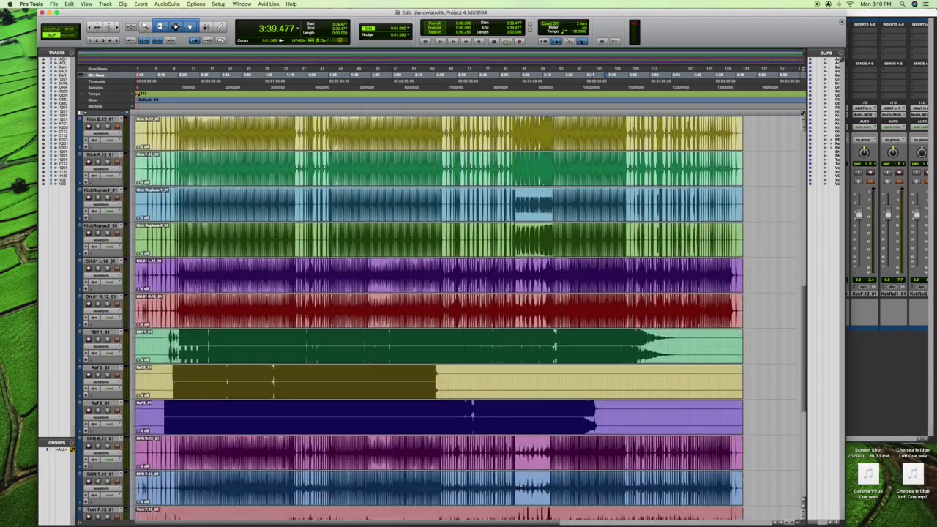
scroll(439, 318, up, 5)
scroll(439, 318, up, 10)
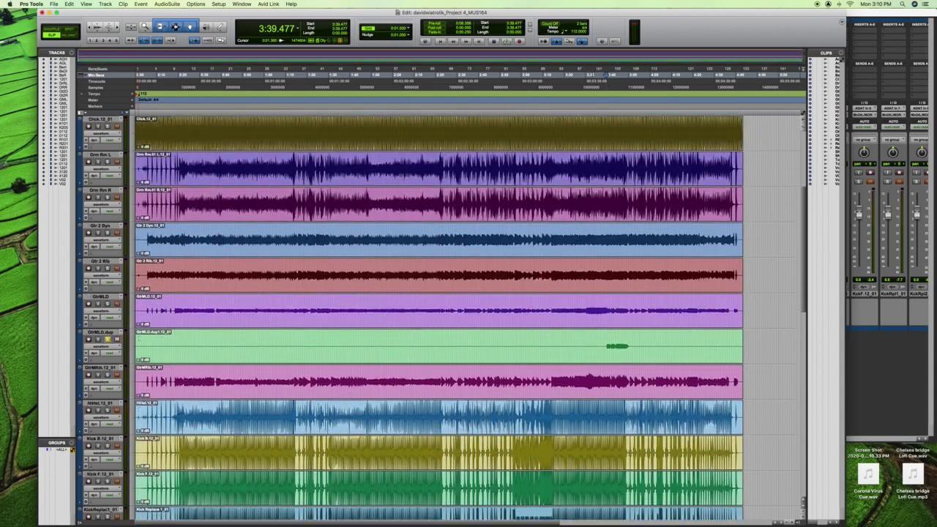
scroll(439, 319, down, 4)
scroll(440, 319, up, 4)
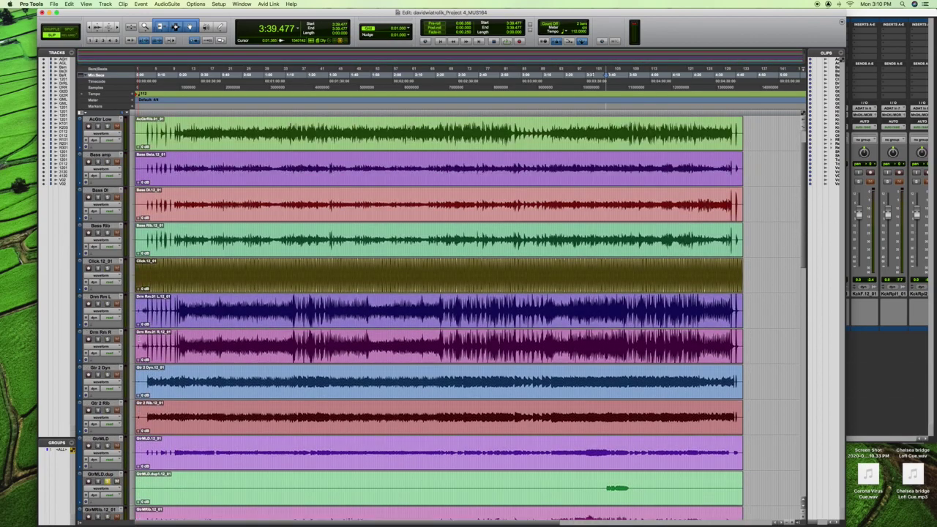
scroll(439, 319, down, 5)
scroll(439, 318, down, 5)
scroll(439, 319, up, 10)
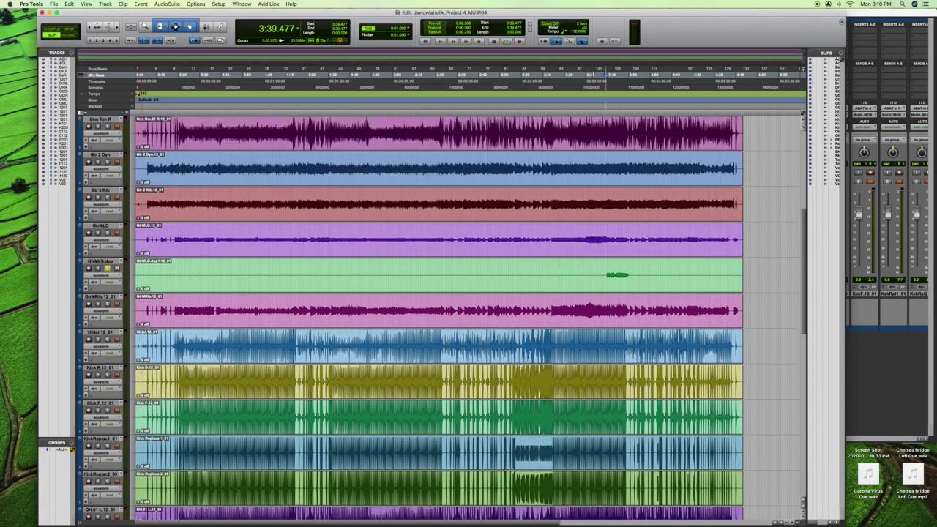
scroll(439, 319, down, 5)
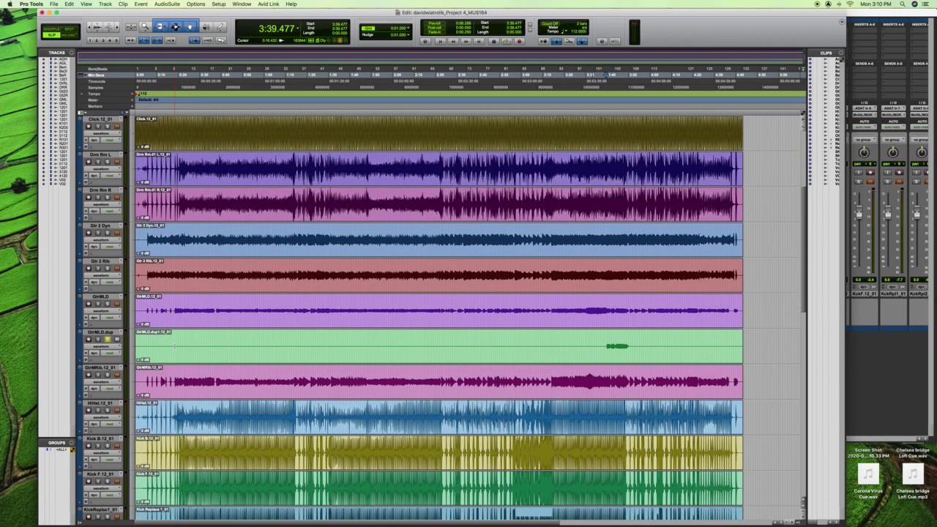
double_click(102, 367)
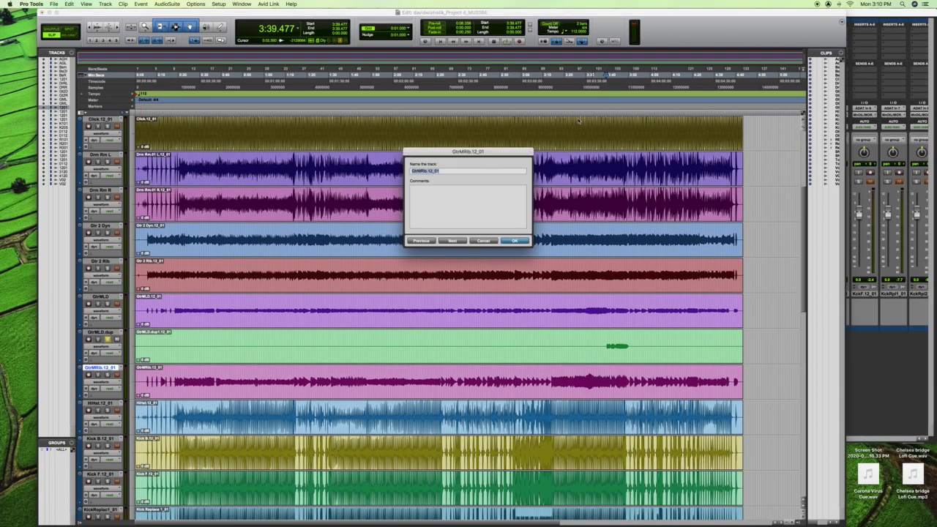
Rename GtrMRib to 'GtrM Rib' and keep HiHat as it is.
click(441, 171)
key(BackSpace)
key(BackSpace)
key(super+Right)
click(445, 170)
click(453, 240)
Strip the numeric suffixes from Kick B, Kick F and Kick Replace.
click(441, 171)
key(BackSpace)
key(BackSpace)
key(super+Right)
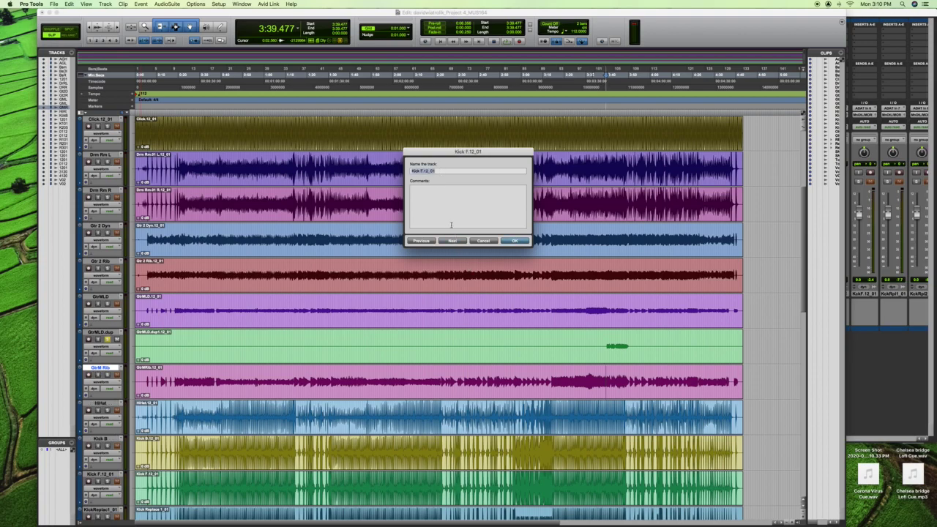
click(442, 170)
key(BackSpace)
key(BackSpace)
click(452, 241)
click(447, 171)
key(BackSpace)
key(BackSpace)
key(BackSpace)
key(BackSpace)
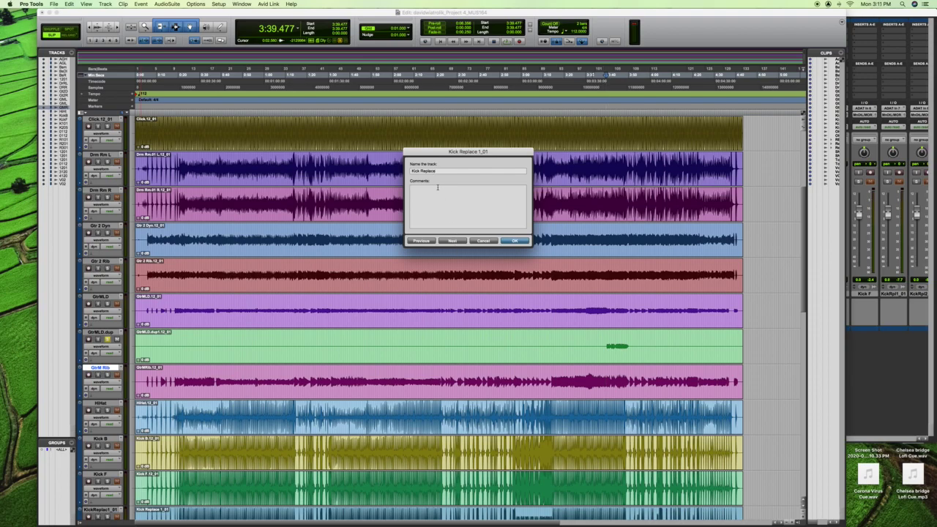
click(453, 241)
Trim the second Kick Replace name, resolving the duplicate-name warning.
click(451, 172)
key(BackSpace)
key(BackSpace)
key(BackSpace)
key(BackSpace)
click(454, 242)
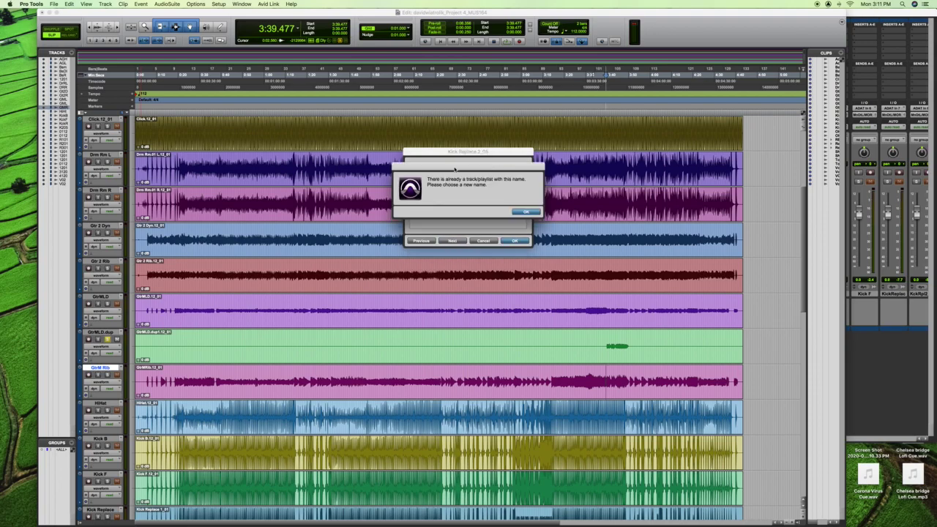
click(522, 211)
click(442, 171)
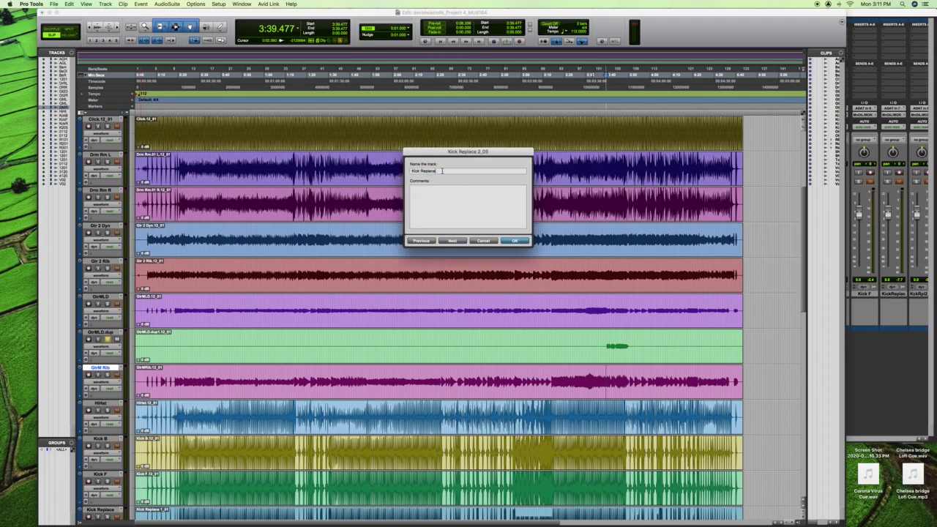
click(455, 242)
Rename the overheads to 'OH L' and 'OH R', leaving REF 1_01 unchanged.
click(448, 171)
key(super+a)
text(OH L)
click(450, 240)
key(super+Right)
key(BackSpace)
key(super+Right)
click(455, 241)
Rename the snare to 'SNR B' and keep SNR T and Tom F.
key(super+Right)
text(SNR B)
click(452, 241)
click(447, 170)
click(452, 241)
click(440, 172)
click(453, 240)
Rename the second tom to 'Tom R 1'.
click(446, 171)
click(424, 171)
key(BackSpace)
key(BackSpace)
key(BackSpace)
click(433, 171)
key(BackSpace)
key(BackSpace)
Keep VOX and rename Vox3 to 'Vox 3'.
key(BackSpace)
key(BackSpace)
text(1)
click(421, 241)
click(433, 170)
click(453, 241)
click(440, 171)
key(BackSpace)
key(BackSpace)
key(BackSpace)
key(BackSpace)
key(BackSpace)
key(BackSpace)
key(BackSpace)
text(3)
click(448, 241)
Strip the suffix from Vox4 so it reads 'Vox 4'.
click(440, 171)
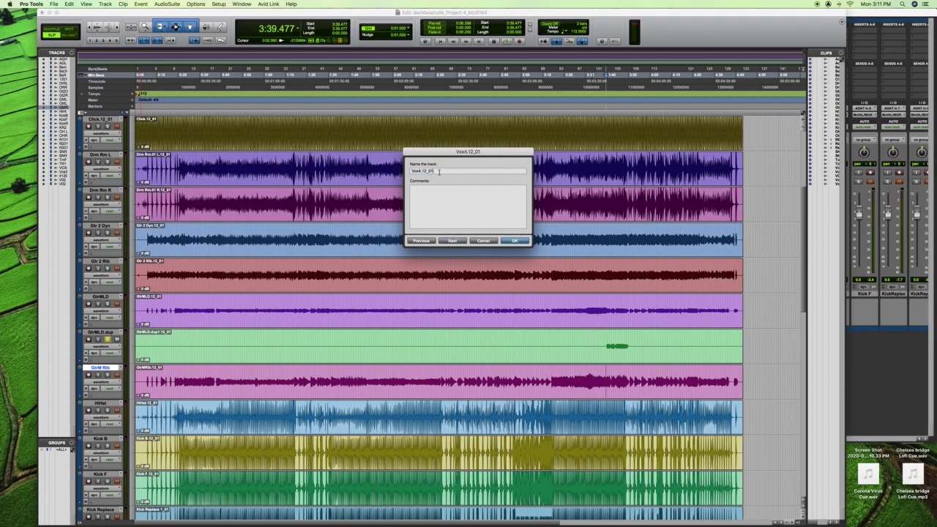
key(BackSpace)
key(BackSpace)
click(418, 170)
click(453, 241)
Clean up the right and left harmony track names, removing trailing underscores and suffixes.
click(436, 171)
key(BackSpace)
click(427, 171)
click(447, 170)
key(BackSpace)
key(BackSpace)
text(_02 L)
key(BackSpace)
key(BackSpace)
key(BackSpace)
key(BackSpace)
key(BackSpace)
click(452, 241)
Skip past AcGtr HI, AcGtr Low and Bass DI, then rename the click track 'Click 112bpm'.
click(458, 241)
click(453, 241)
click(453, 242)
click(453, 242)
click(431, 242)
click(431, 242)
text(Click 112b)
click(514, 241)
Scroll through the renamed tracks and bring up the Mix window.
scroll(440, 315, down, 10)
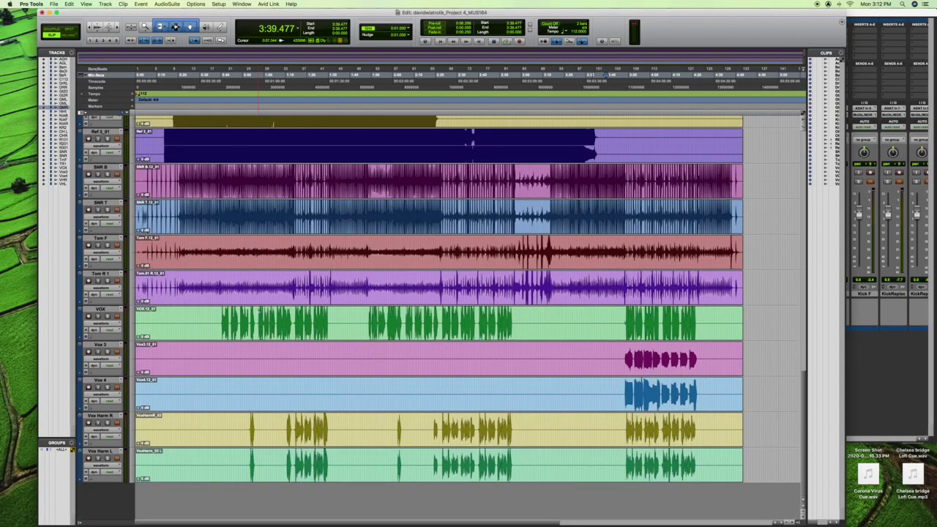
scroll(246, 337, up, 10)
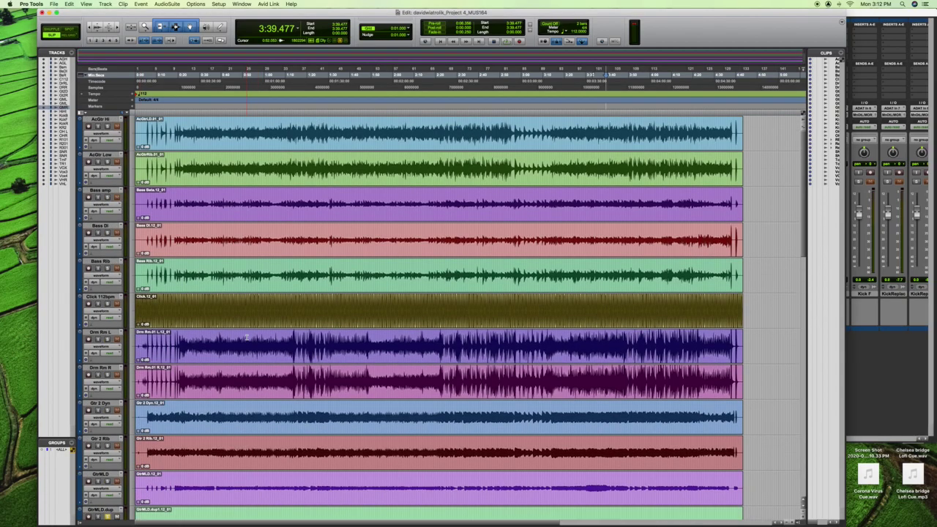
scroll(247, 337, down, 10)
scroll(246, 338, up, 10)
key(super+equal)
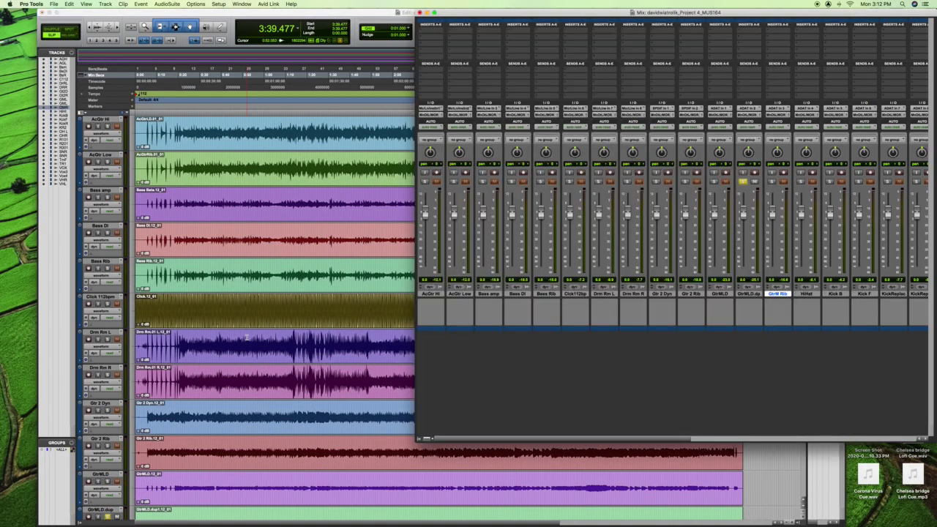
Widen the Mix window and move Kick B, Kick F and both Kick Replace channels to the front.
drag(803, 423, 454, 423)
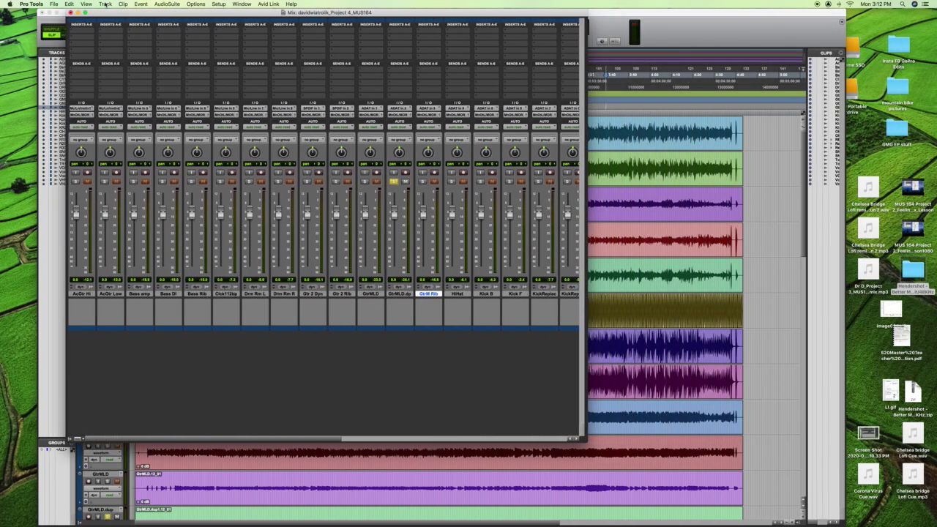
drag(577, 437, 843, 456)
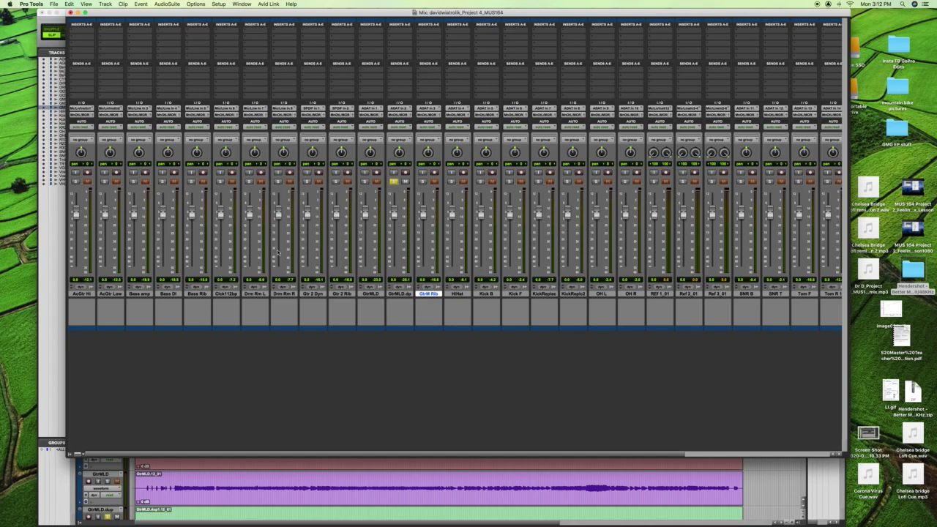
scroll(494, 301, right, 2)
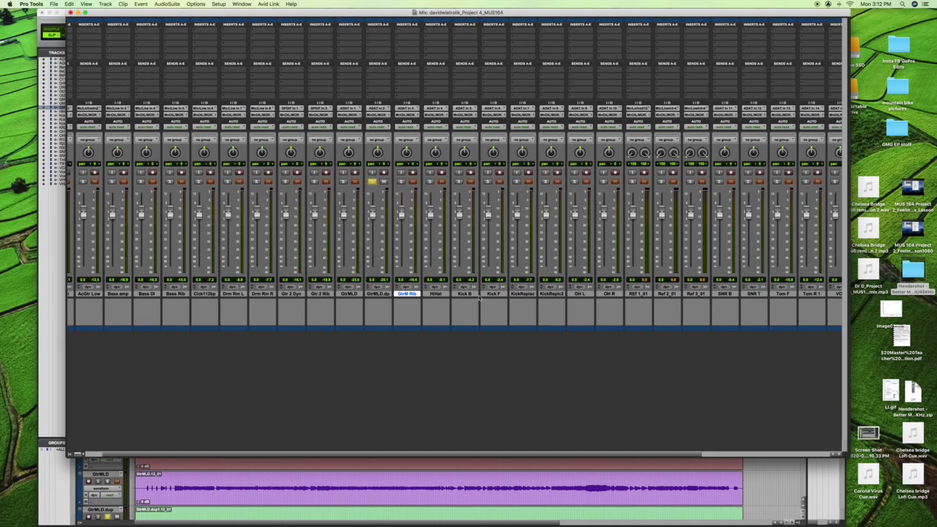
click(475, 294)
shift+click(495, 295)
drag(471, 294, 78, 300)
shift+click(554, 297)
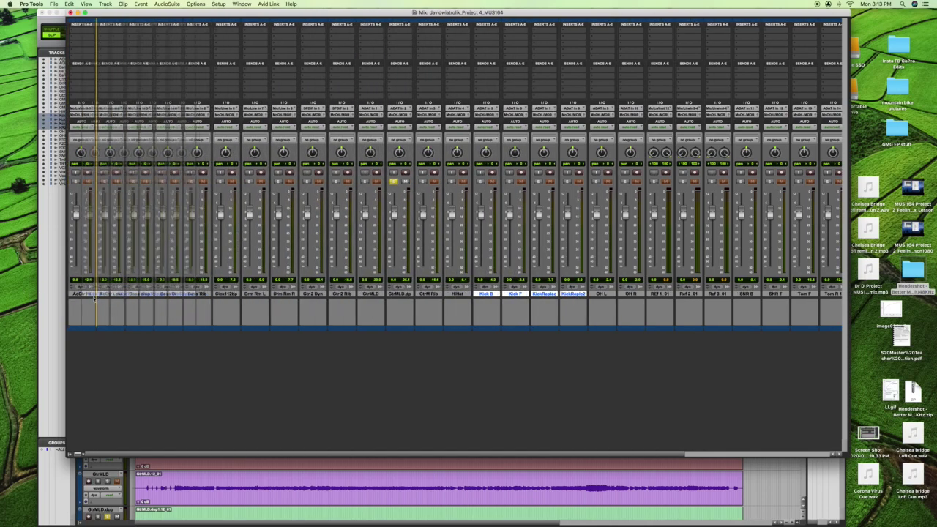
Move SNR B and SNR T to sit right after the kick channels.
scroll(414, 316, right, 6)
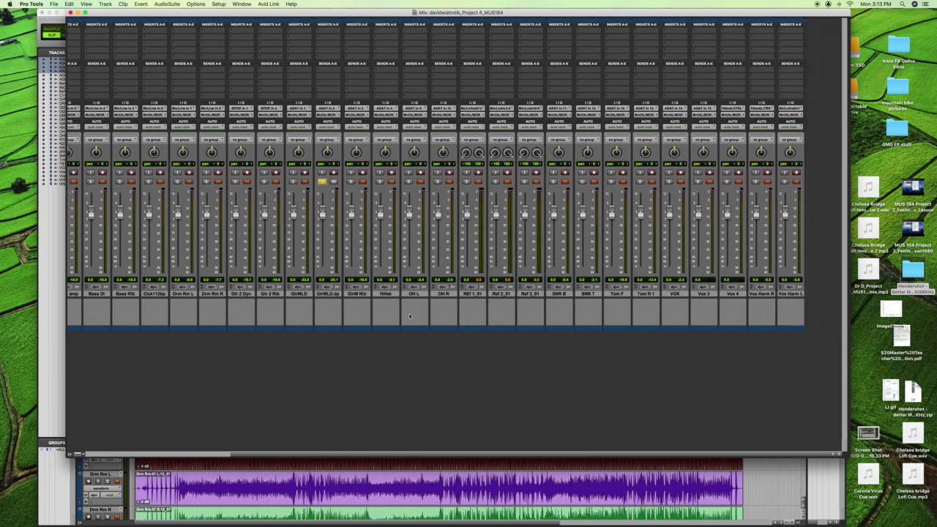
click(570, 294)
shift+click(596, 298)
drag(596, 298, 414, 306)
drag(82, 293, 182, 295)
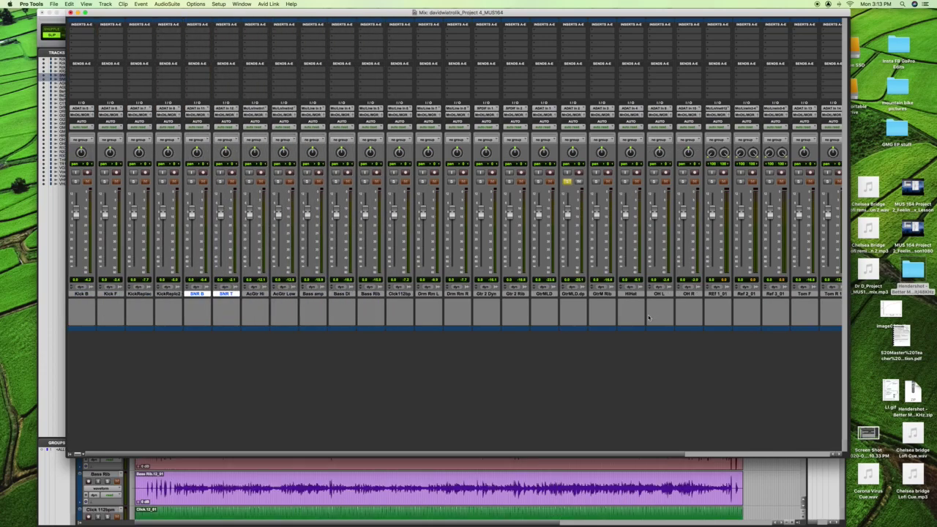
scroll(650, 317, right, 4)
Place HiHat after SNR T, followed by Tom R 1 and Tom F.
scroll(648, 316, left, 4)
drag(631, 294, 249, 293)
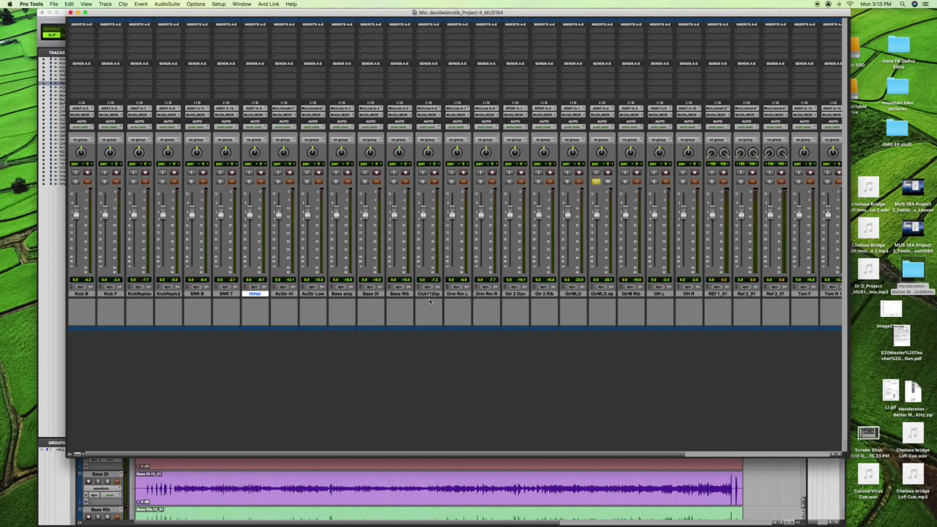
scroll(580, 308, right, 5)
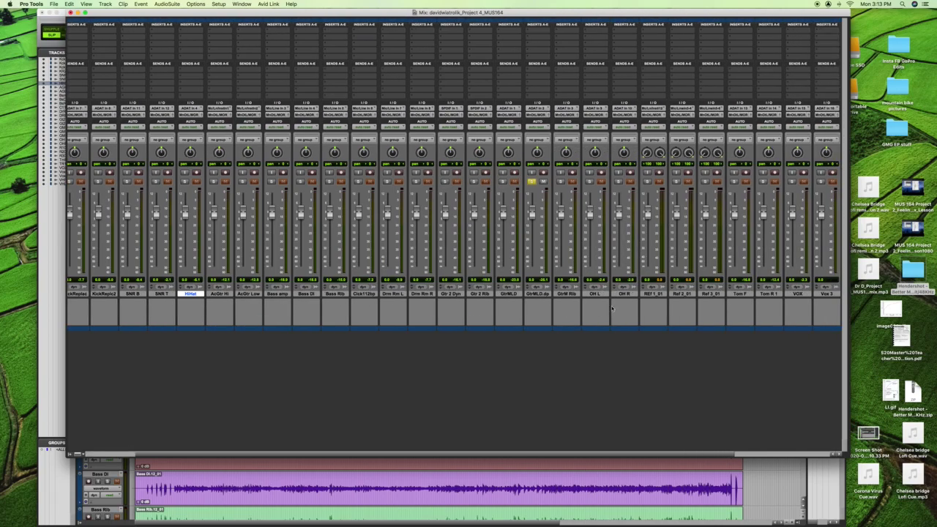
click(734, 294)
scroll(732, 294, right, 2)
click(725, 294)
mouse_move(729, 297)
mouse_down()
mouse_move(684, 296)
mouse_move(695, 297)
mouse_up()
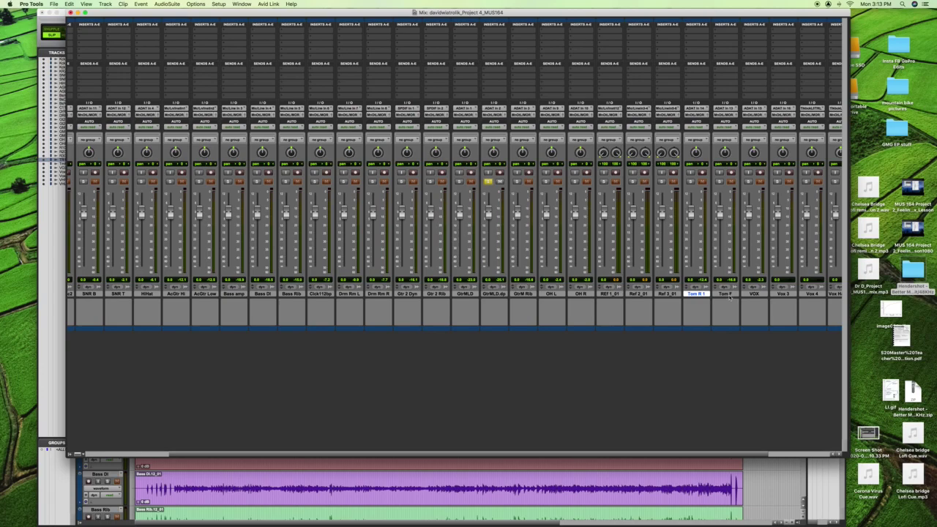
shift+click(729, 296)
drag(699, 296, 269, 303)
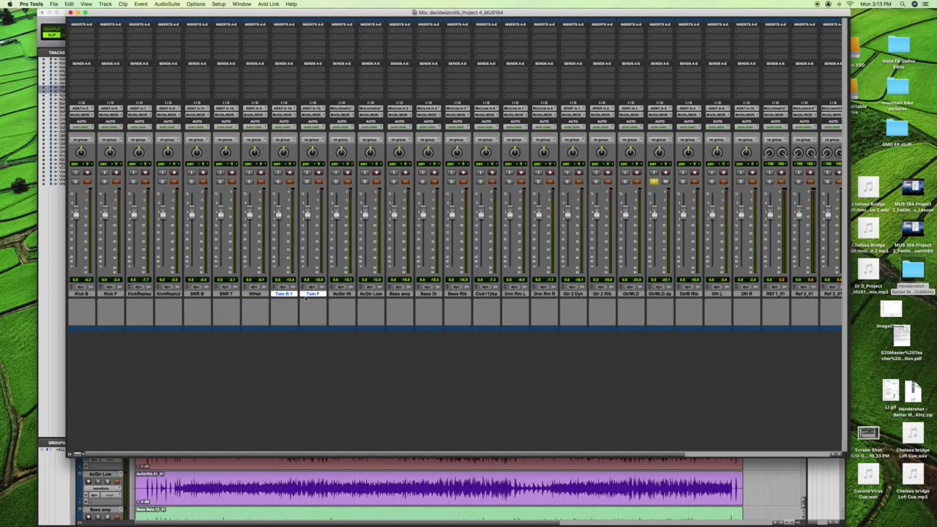
Group OH L, OH R, Drm Rm L and Drm Rm R and move them after the toms.
scroll(501, 320, right, 3)
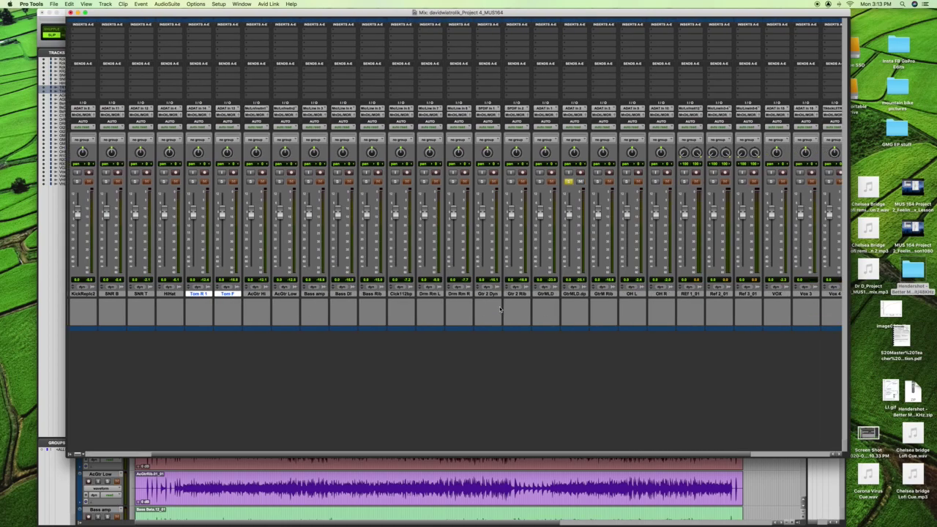
click(636, 294)
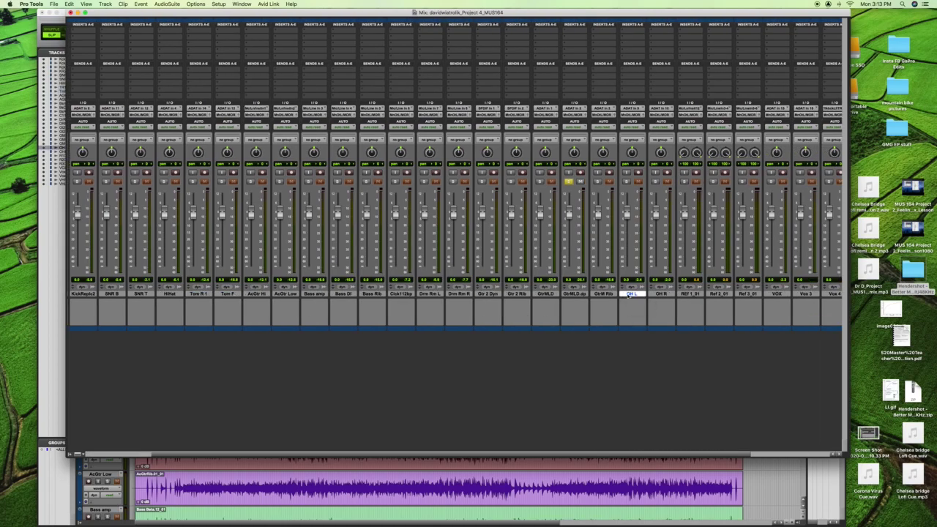
click(662, 295)
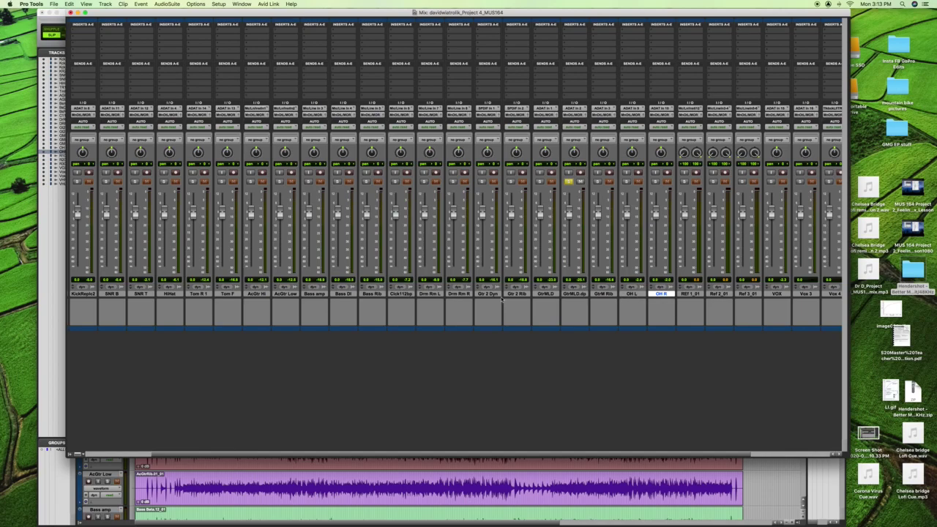
scroll(452, 295, right, 1)
click(425, 294)
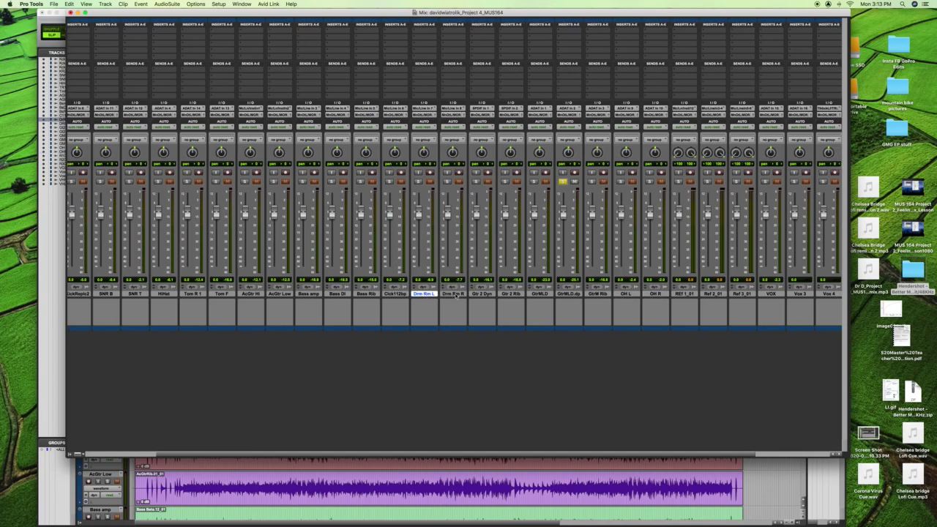
shift+click(454, 295)
drag(425, 295, 620, 295)
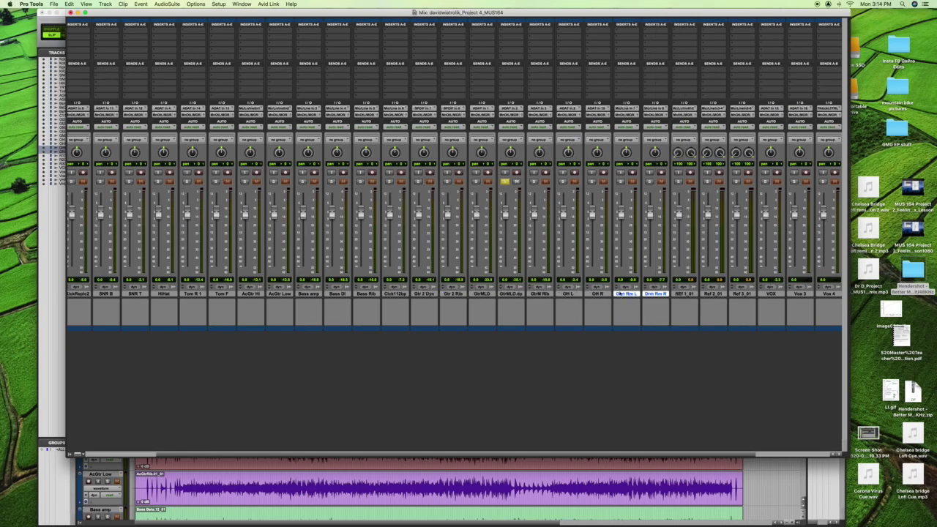
click(570, 295)
shift+click(648, 294)
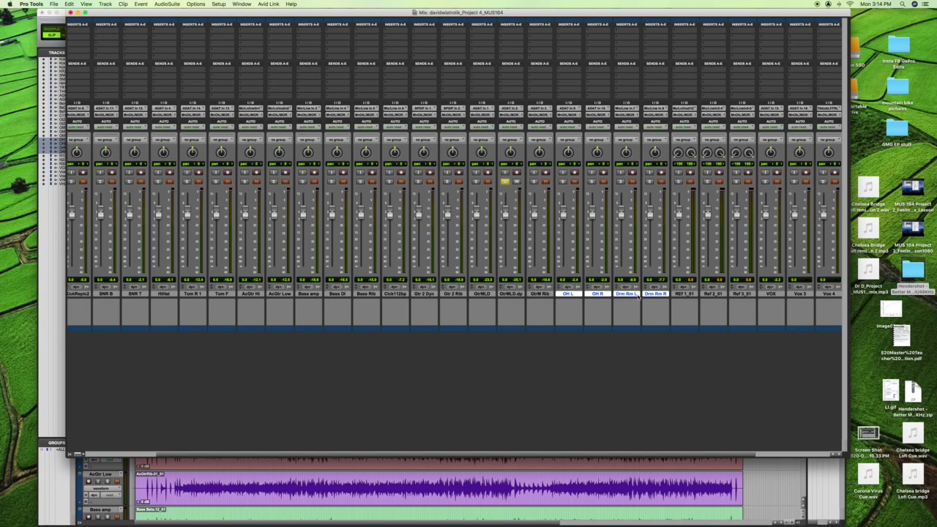
drag(656, 294, 241, 300)
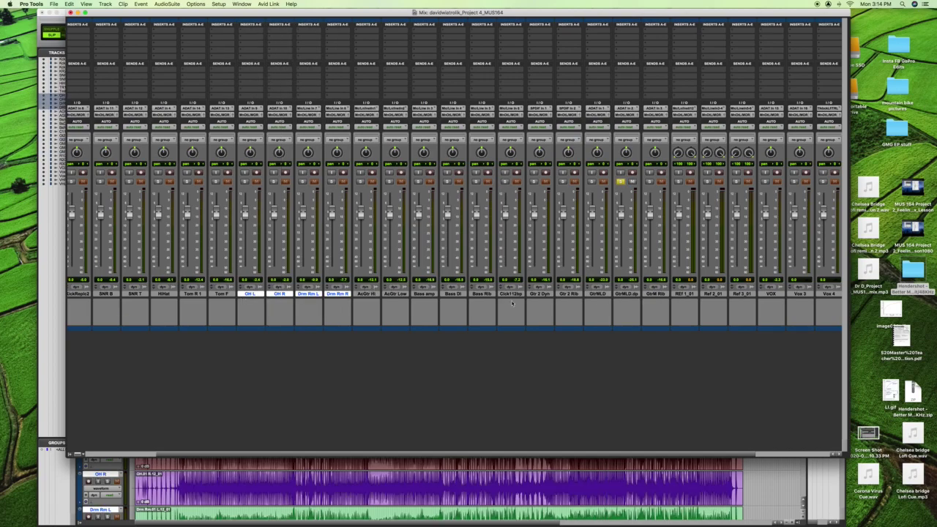
Select the full drum block from Kick B through Drm Rm R.
scroll(362, 331, left, 3)
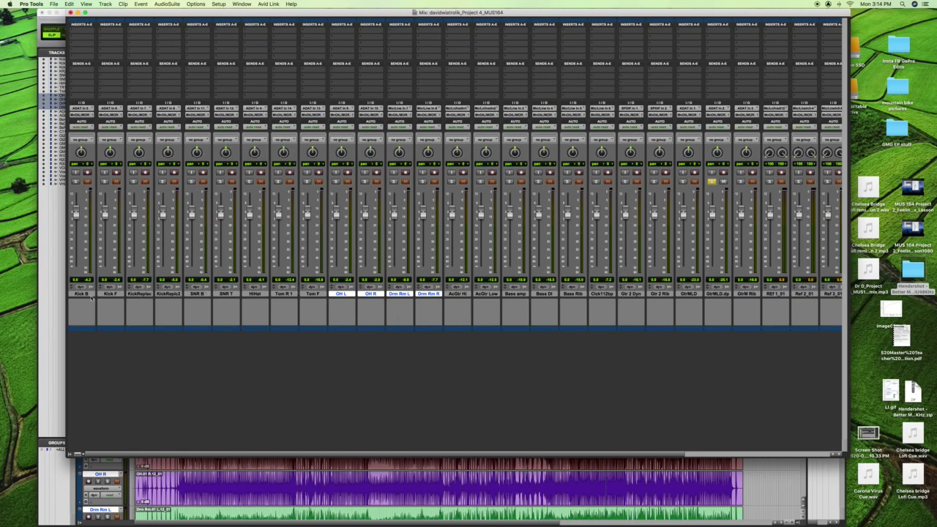
shift+click(91, 295)
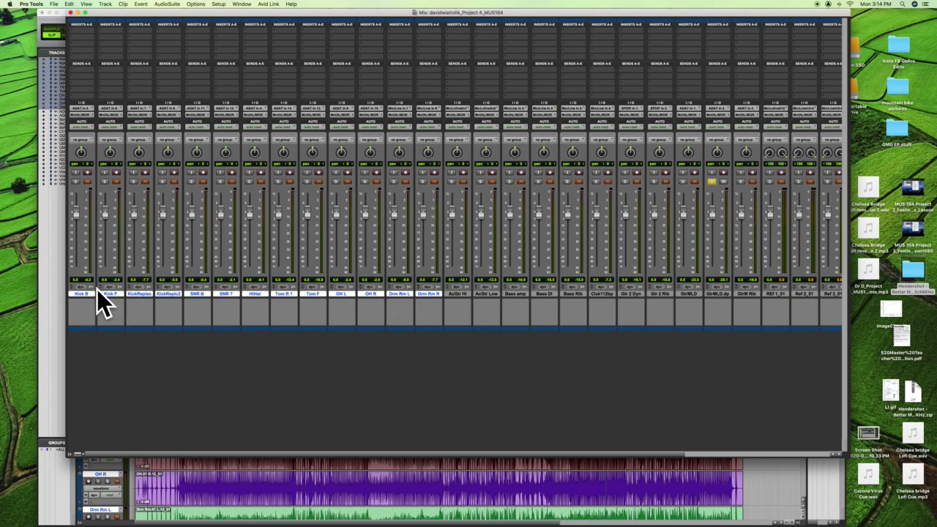
click(458, 295)
click(429, 294)
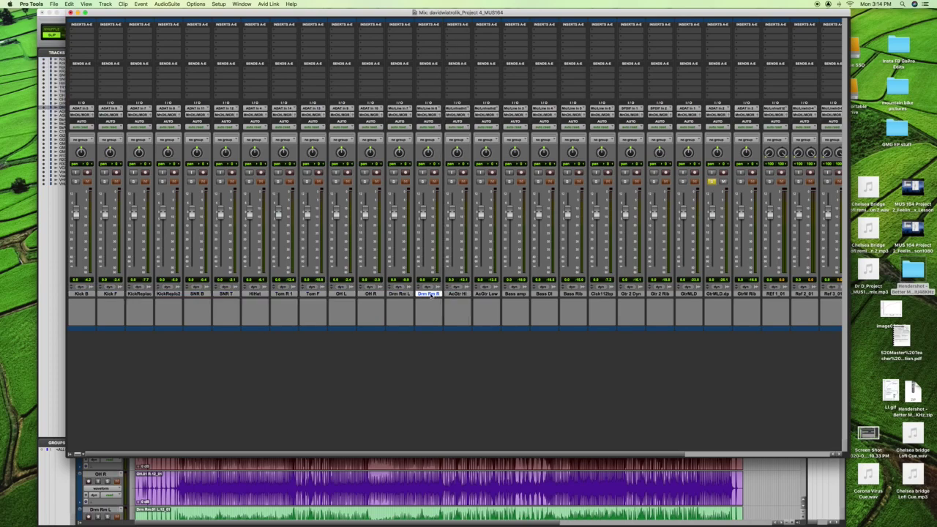
shift+click(83, 296)
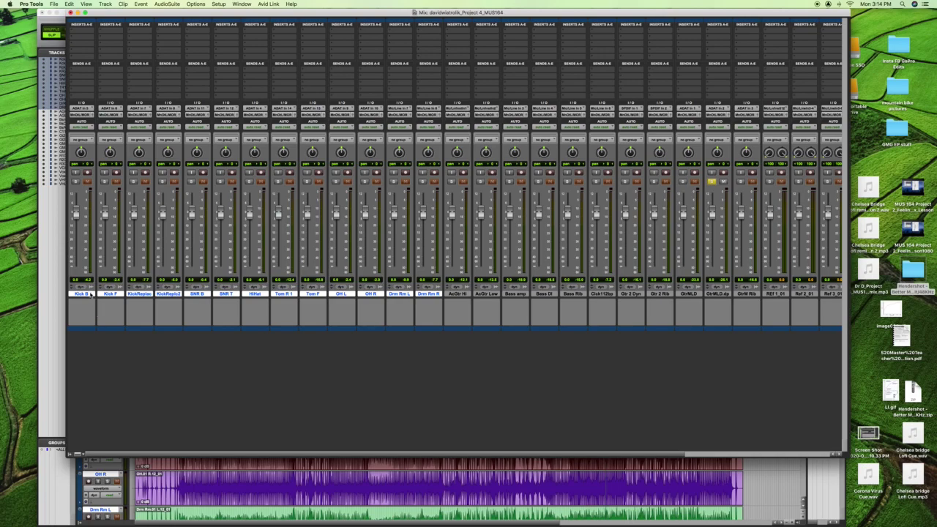
Colour the selected drum tracks dark purple.
double_click(88, 330)
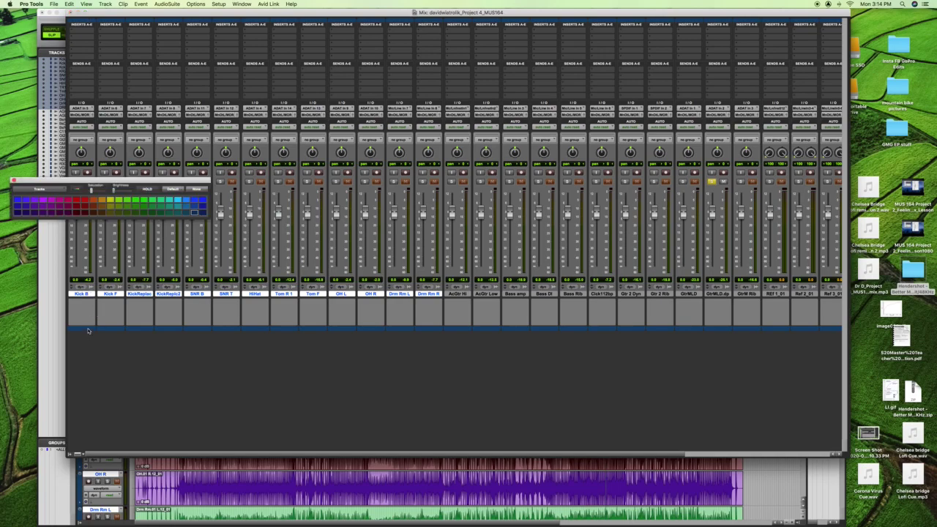
click(34, 201)
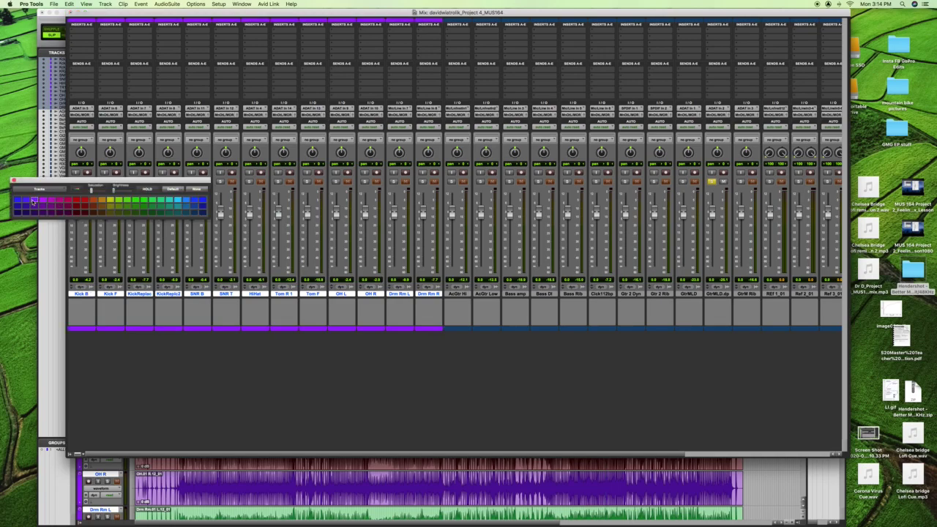
click(26, 201)
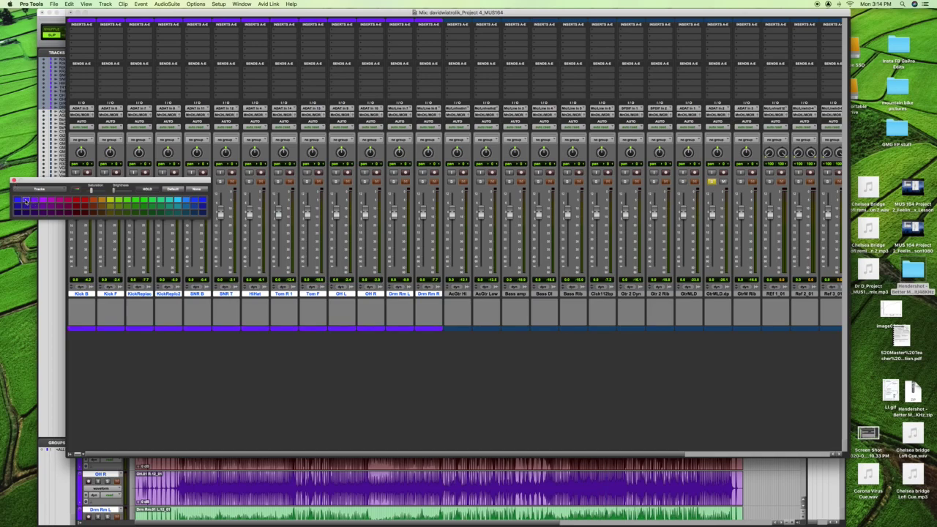
click(13, 180)
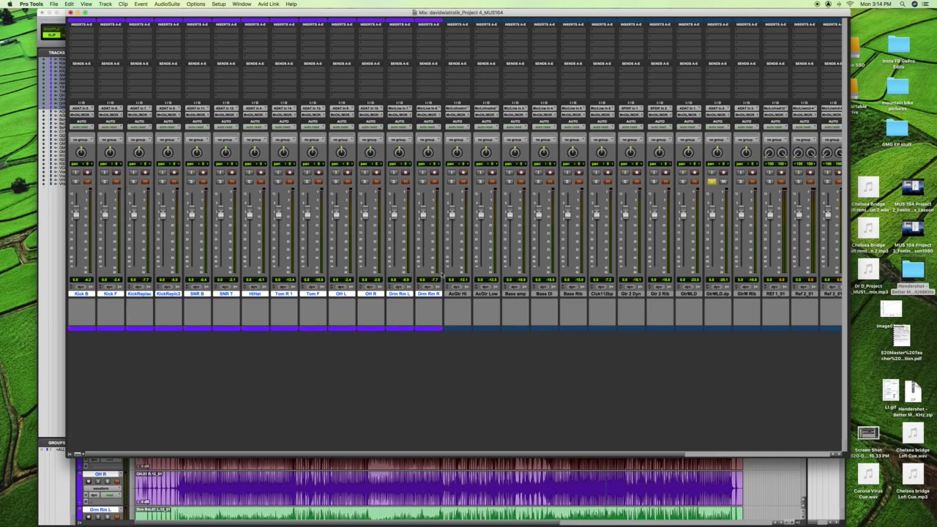
Move Bass amp, Bass DI and Bass Rib right after the drums.
click(546, 294)
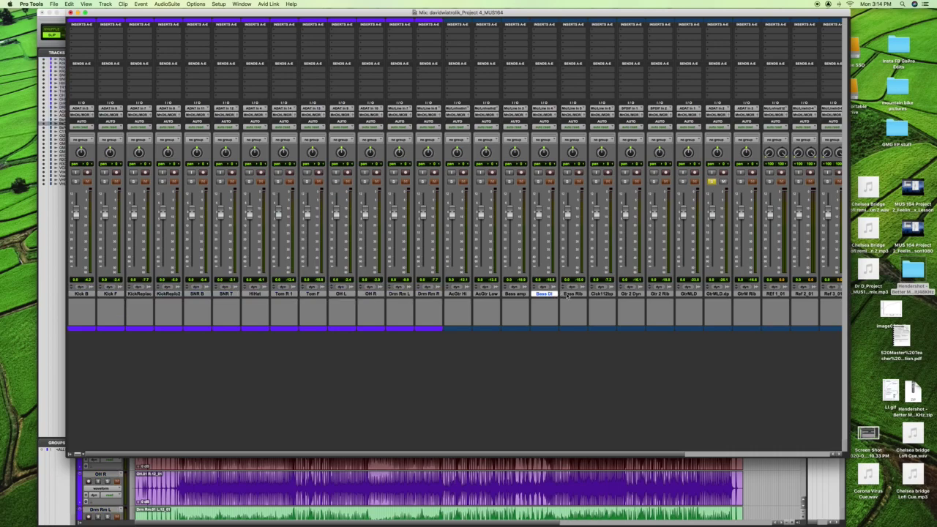
click(515, 294)
shift+click(570, 293)
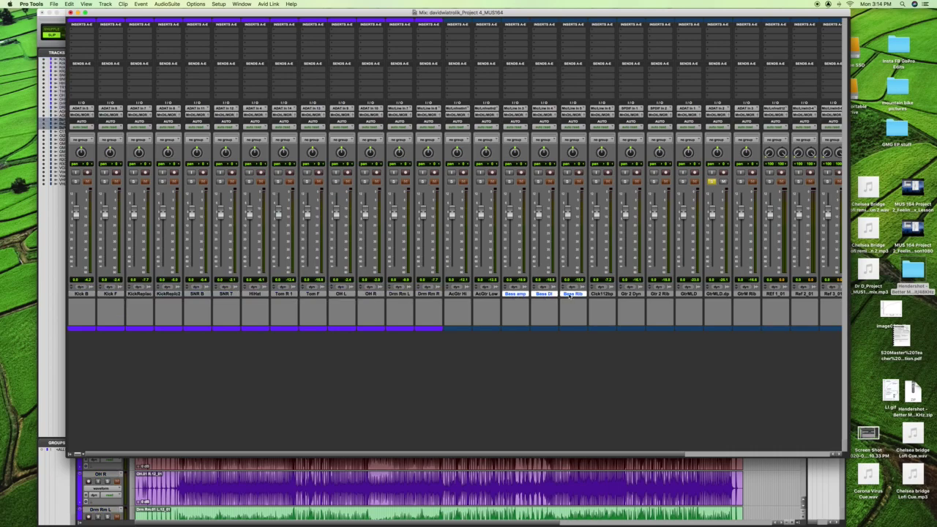
drag(521, 295, 472, 299)
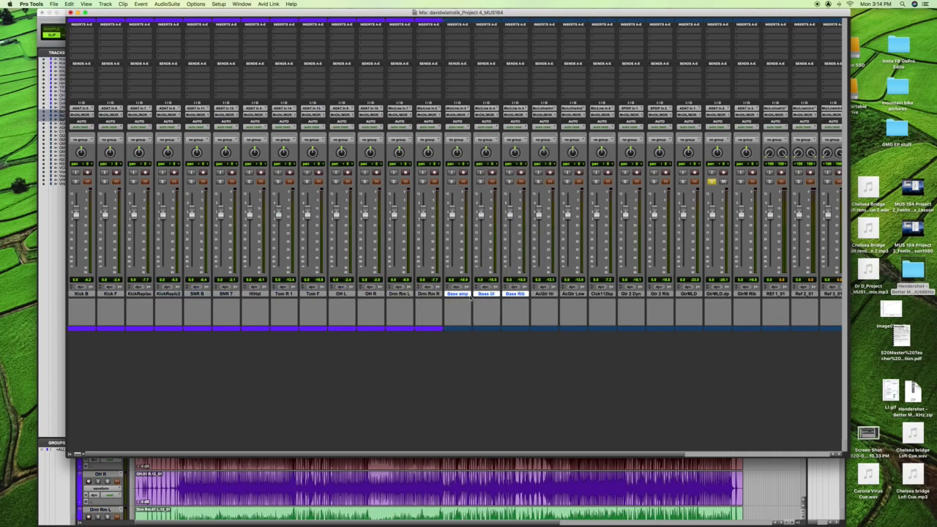
Colour the three bass tracks blue.
double_click(465, 330)
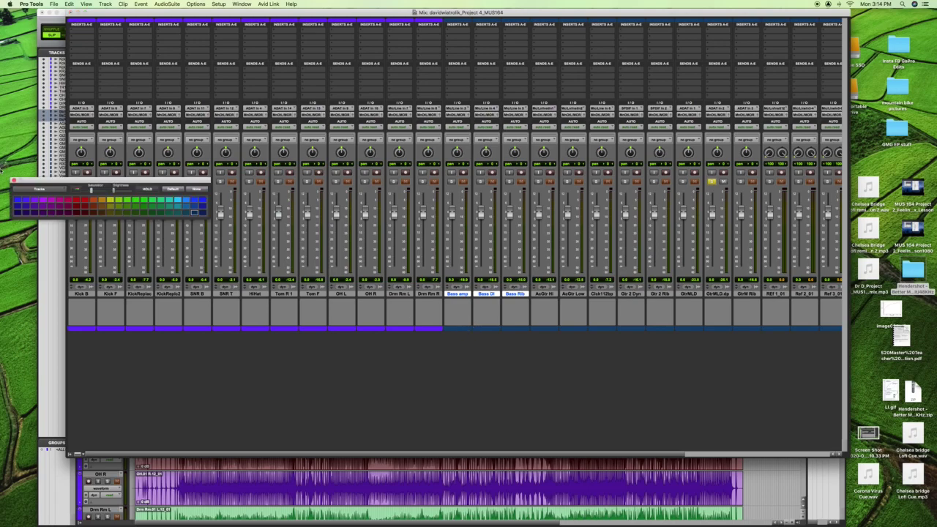
click(52, 201)
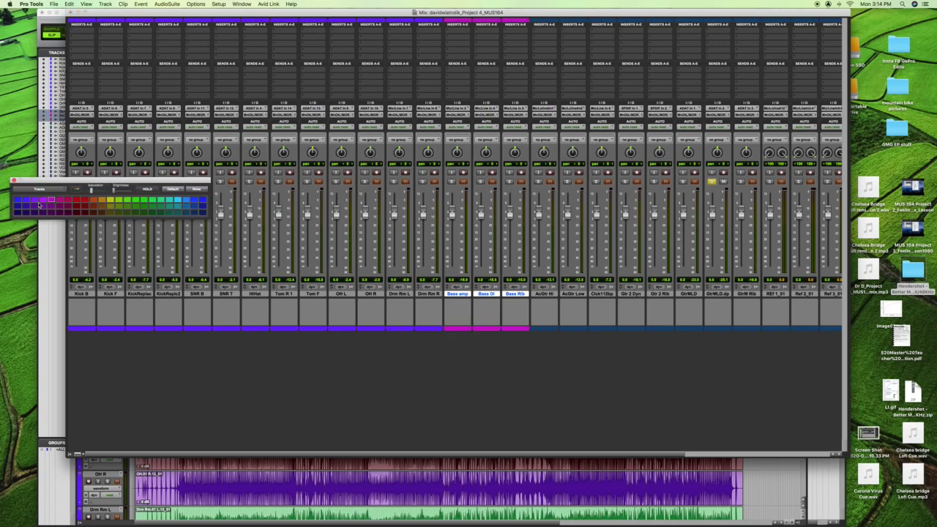
click(197, 202)
click(13, 181)
Audition AcGtr Hi and AcGtr Low, then colour both acoustic guitars orange.
scroll(531, 316, right, 5)
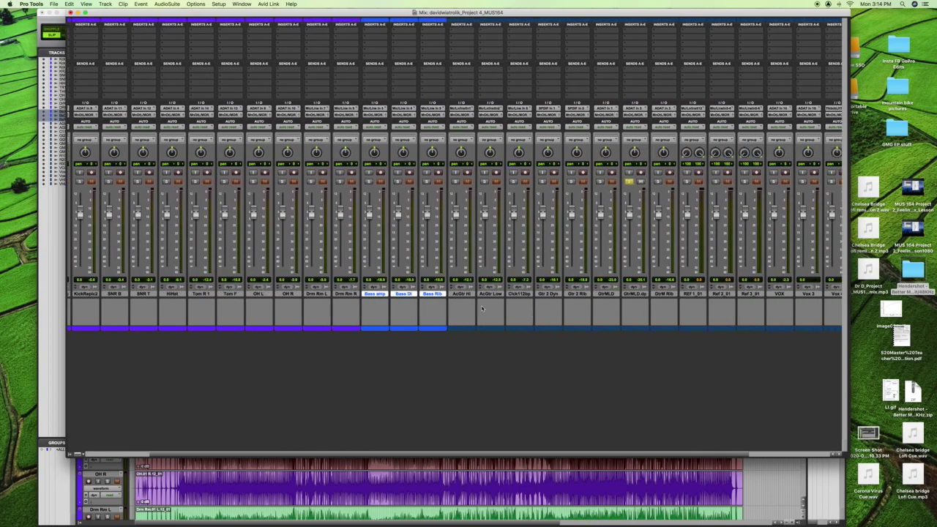
click(462, 294)
super+click(456, 181)
key(space)
super+click(483, 181)
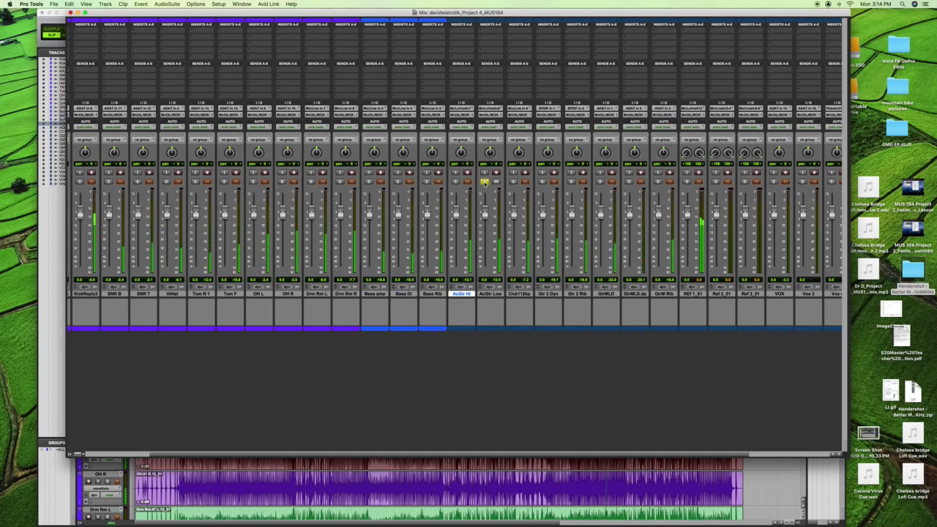
shift+click(487, 294)
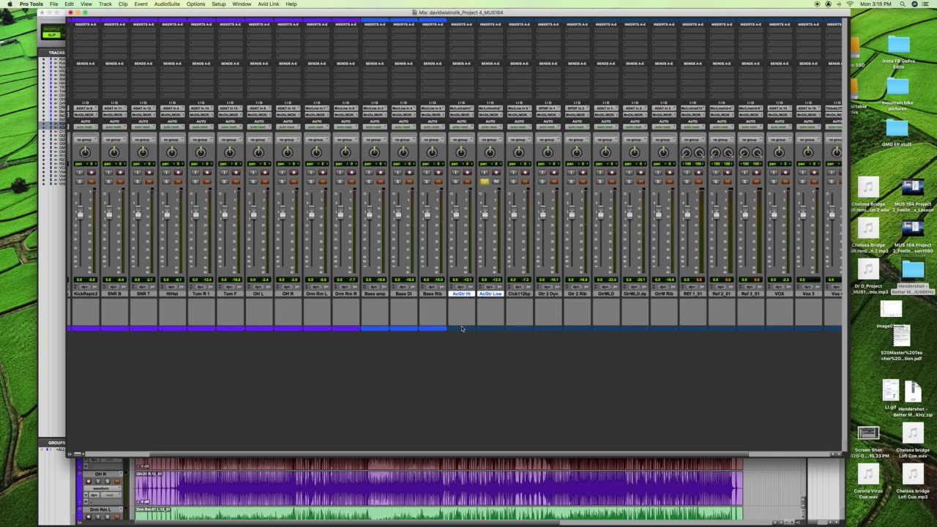
double_click(432, 328)
click(98, 199)
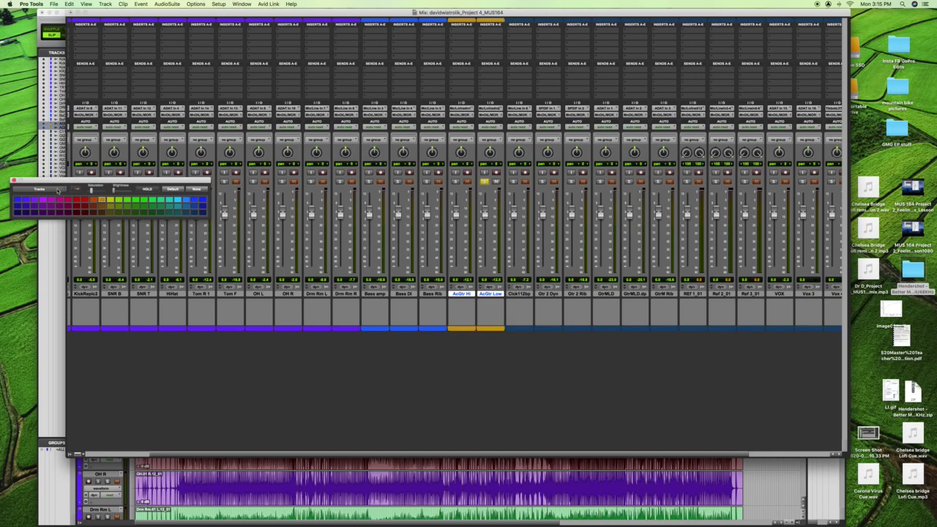
click(14, 180)
Move Click112bp to the first position, colour it cyan, and return to the Edit window.
scroll(563, 344, right, 1)
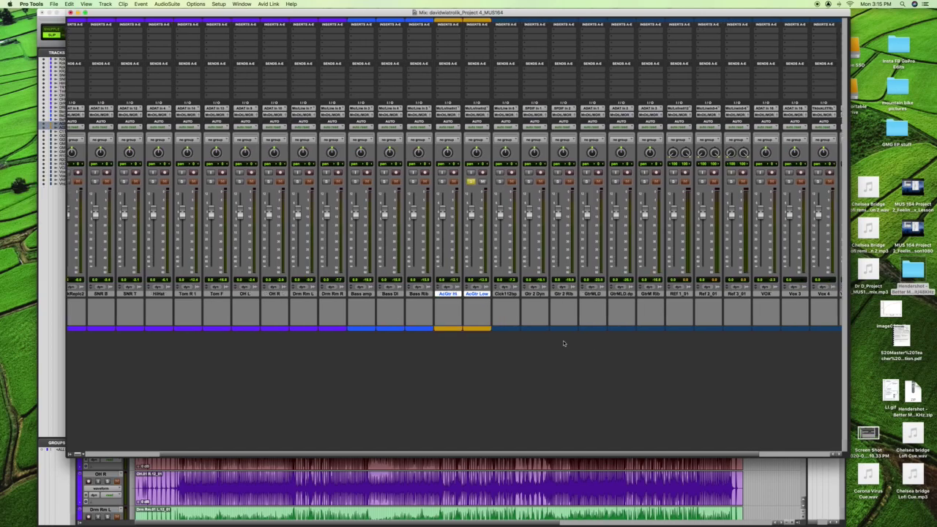
click(505, 294)
scroll(292, 289, left, 3)
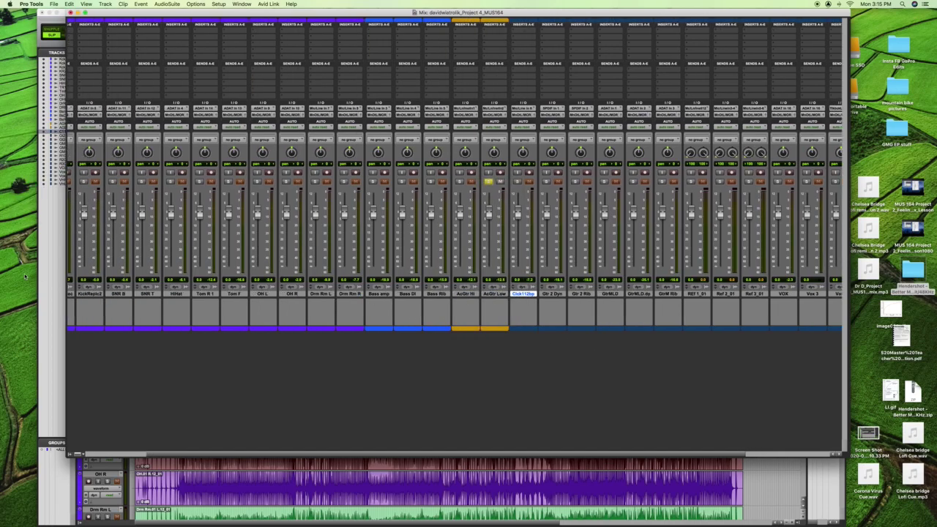
drag(75, 278, 76, 279)
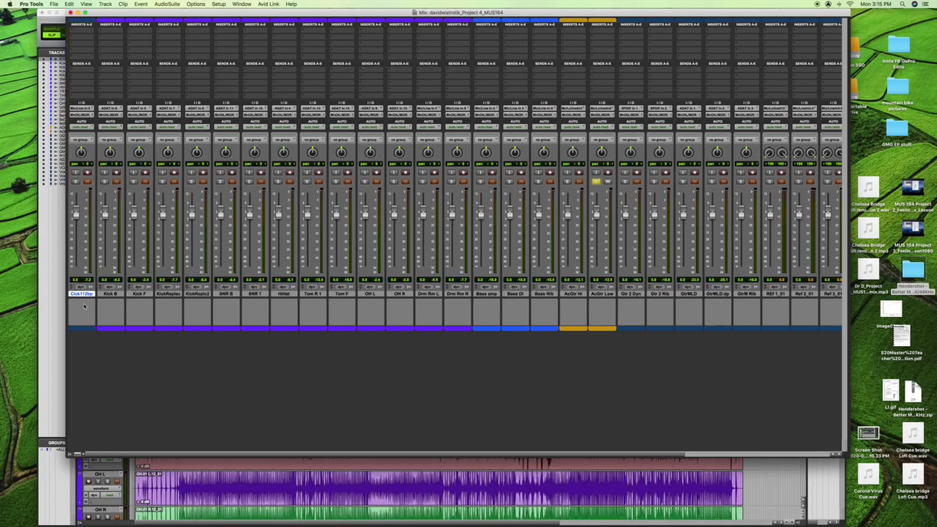
double_click(88, 329)
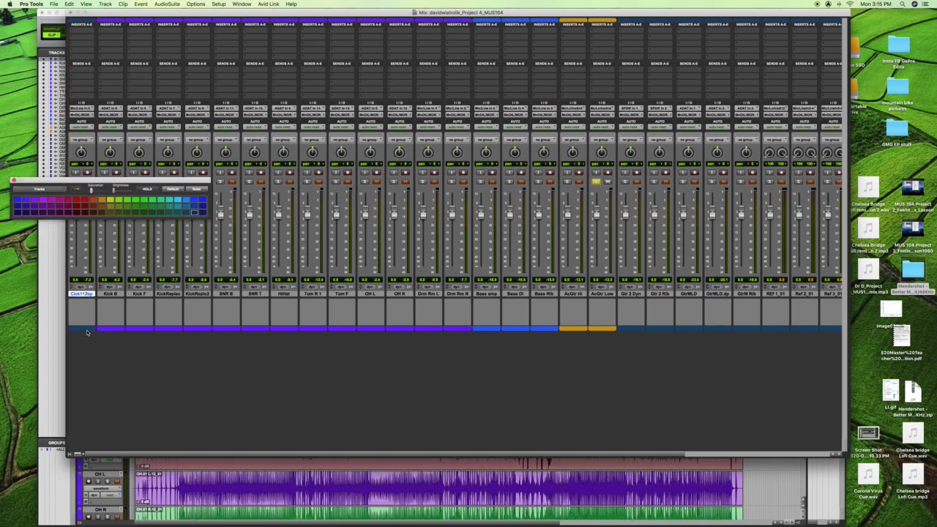
click(178, 201)
click(13, 180)
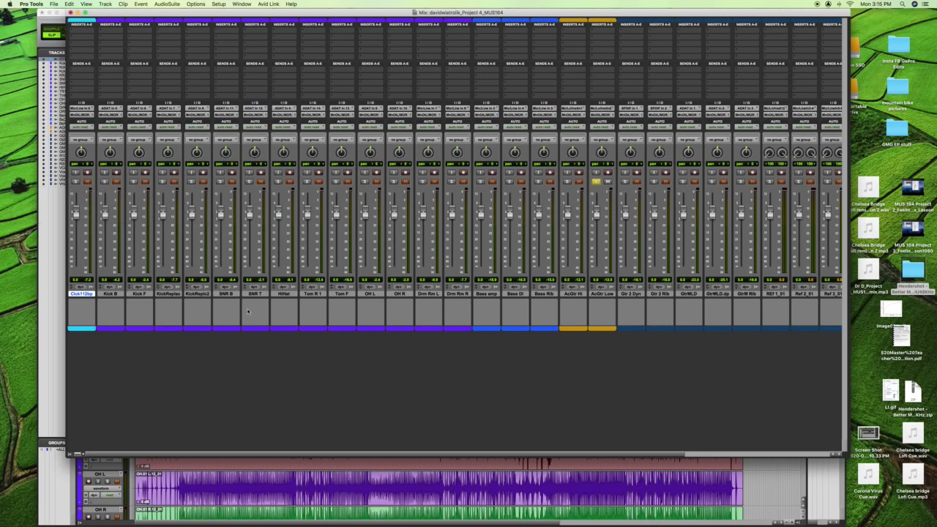
scroll(290, 309, right, 6)
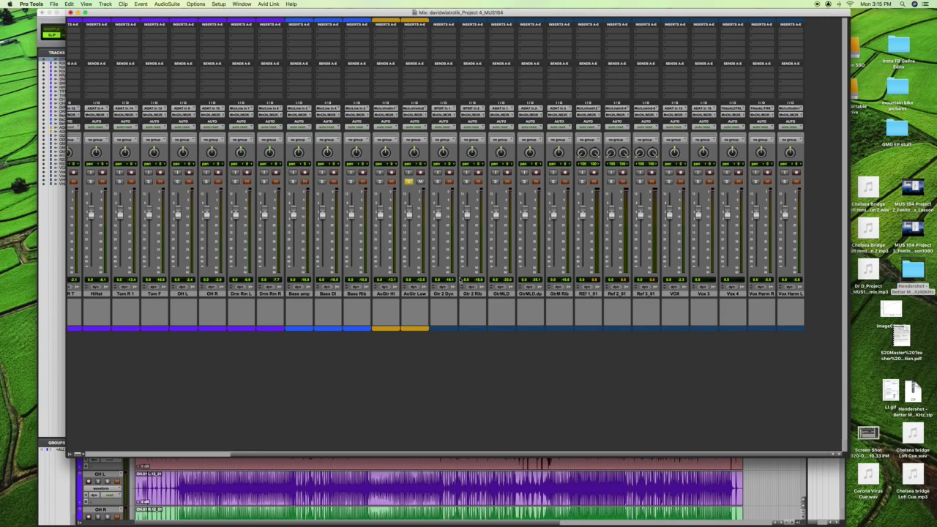
click(763, 462)
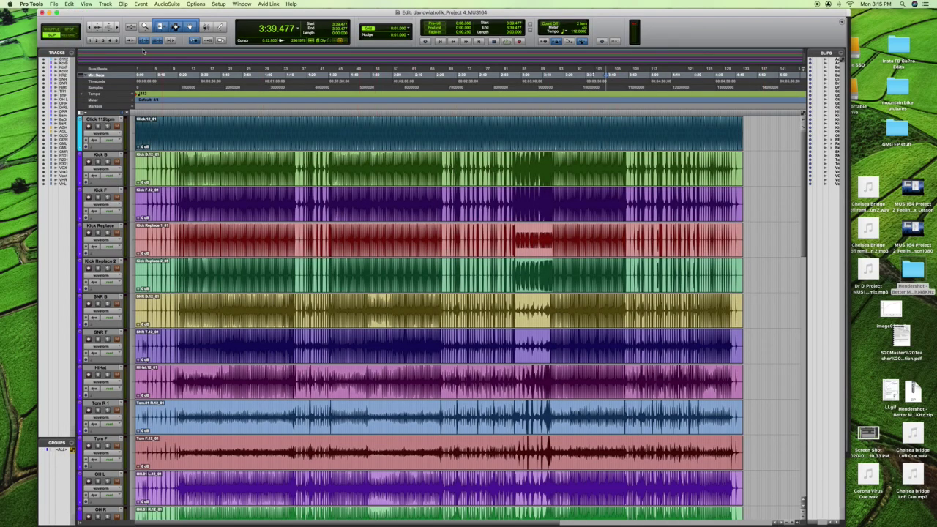
Zoom in twice and briefly play the session from 3:32.202.
click(117, 27)
click(116, 27)
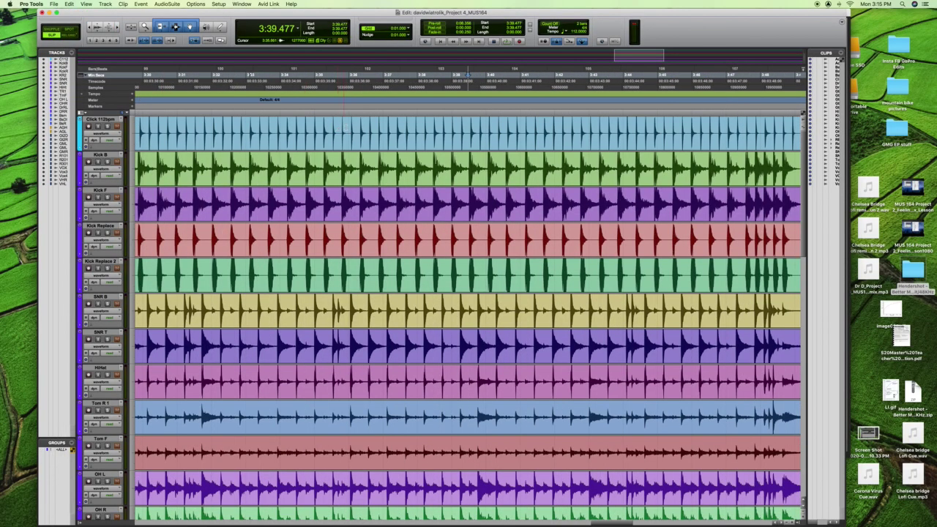
click(218, 112)
key(space)
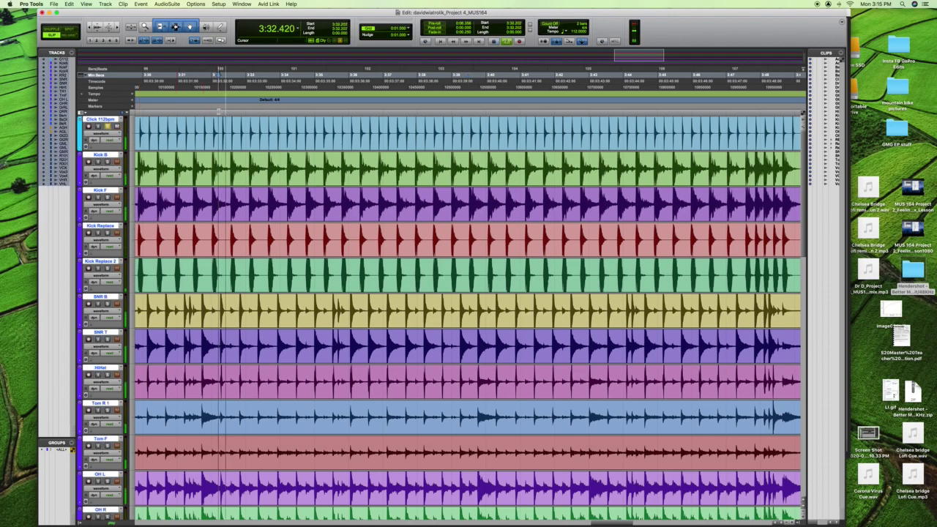
key(space)
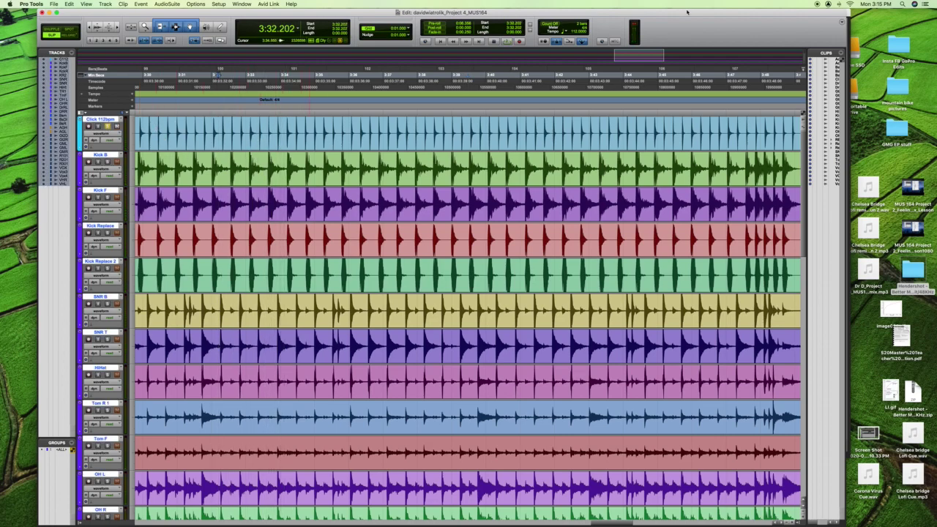
drag(695, 11, 694, 17)
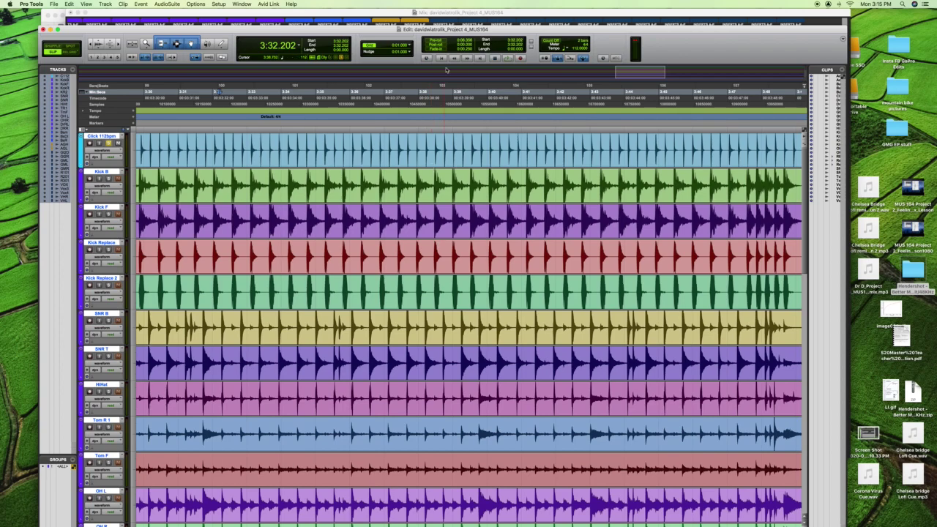
Move Ref 1_01, Ref 2_01 and Ref 3_01 to the end and colour them dark orange.
click(442, 15)
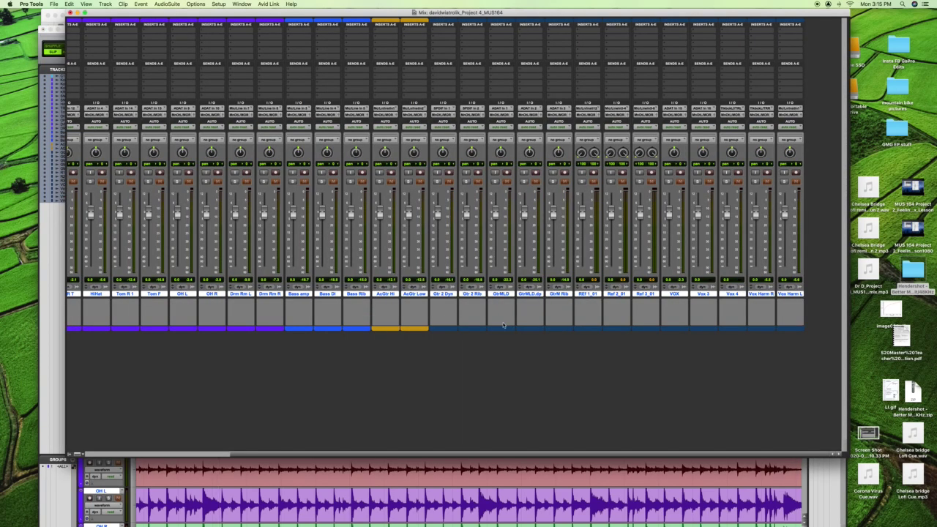
click(446, 293)
click(457, 295)
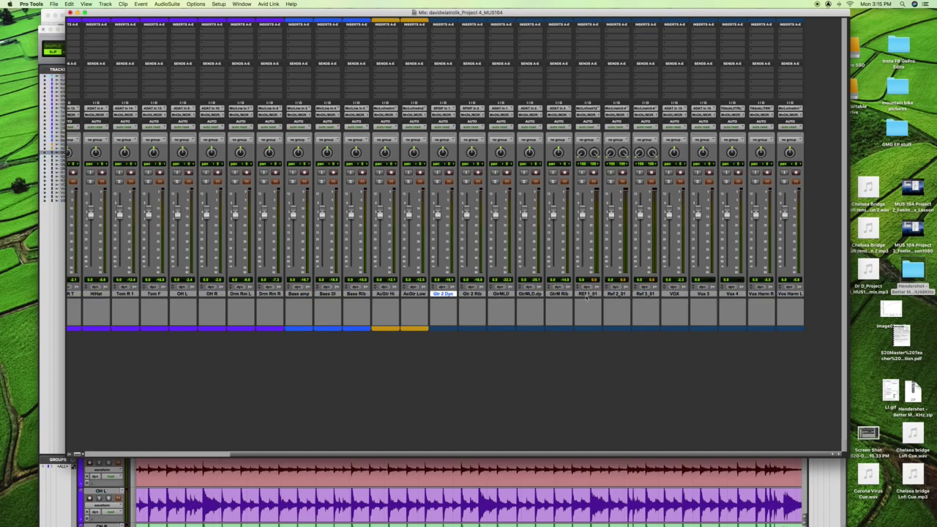
click(597, 294)
shift+click(604, 295)
drag(590, 295, 811, 297)
double_click(741, 328)
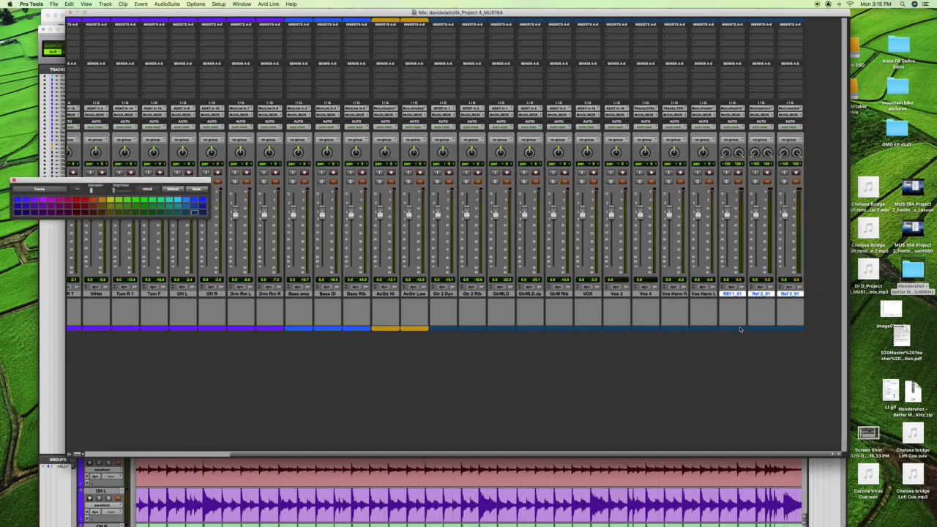
click(94, 207)
click(13, 179)
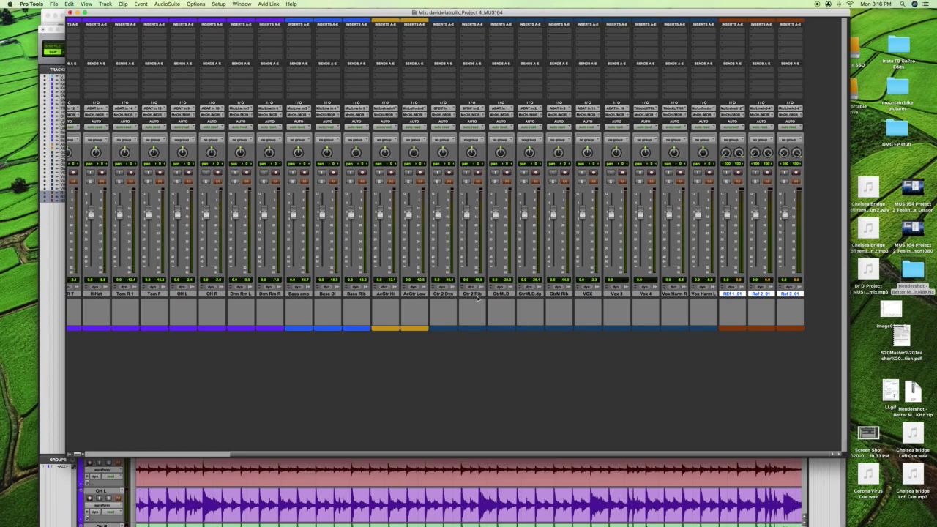
Audition Gtr 2 Dyn and Gtr 2 Rib and colour them green.
click(440, 295)
shift+click(481, 294)
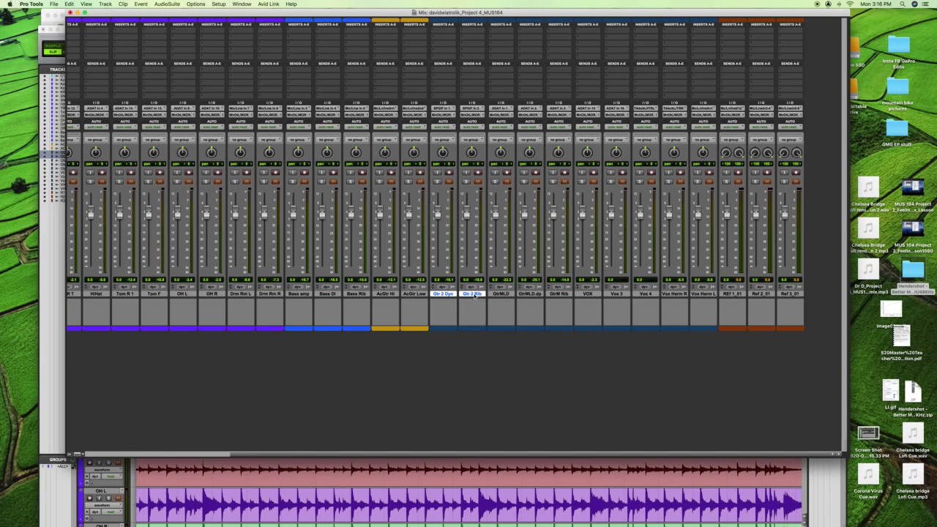
click(437, 182)
key(space)
double_click(466, 328)
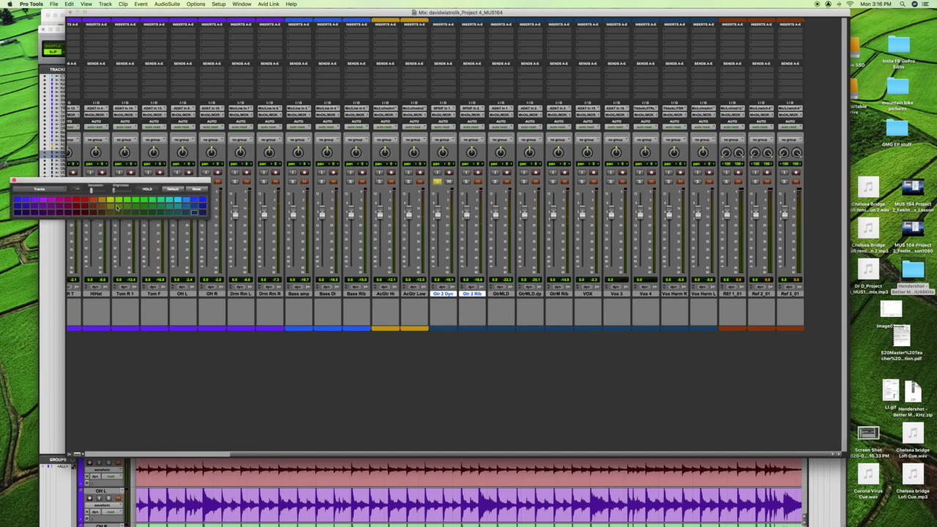
click(130, 201)
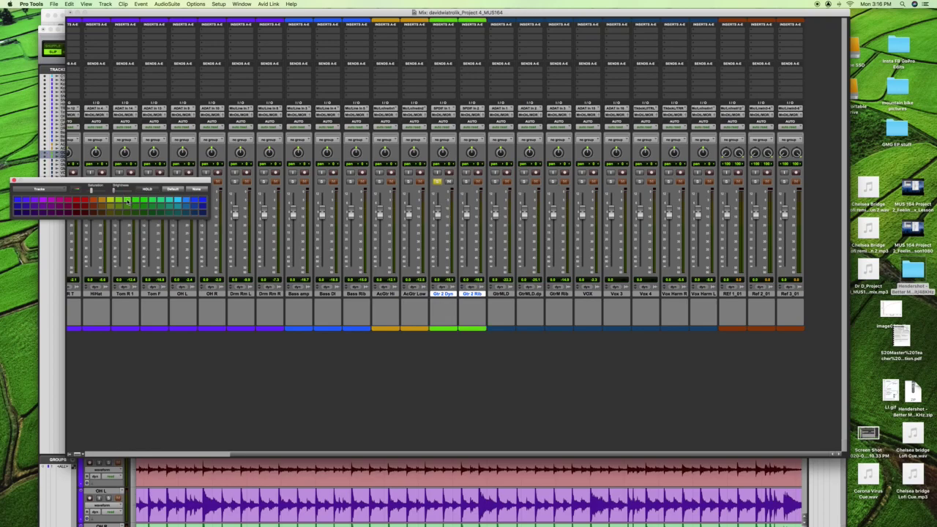
Colour GtrMLD, GtrMLD.dup and GtrM Rib dark green, then switch to the Edit view.
click(501, 293)
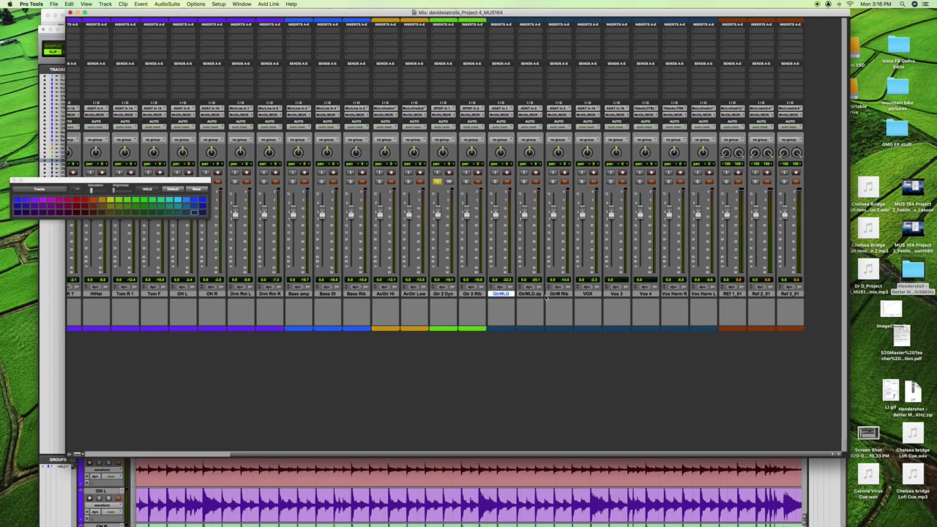
click(495, 180)
click(523, 181)
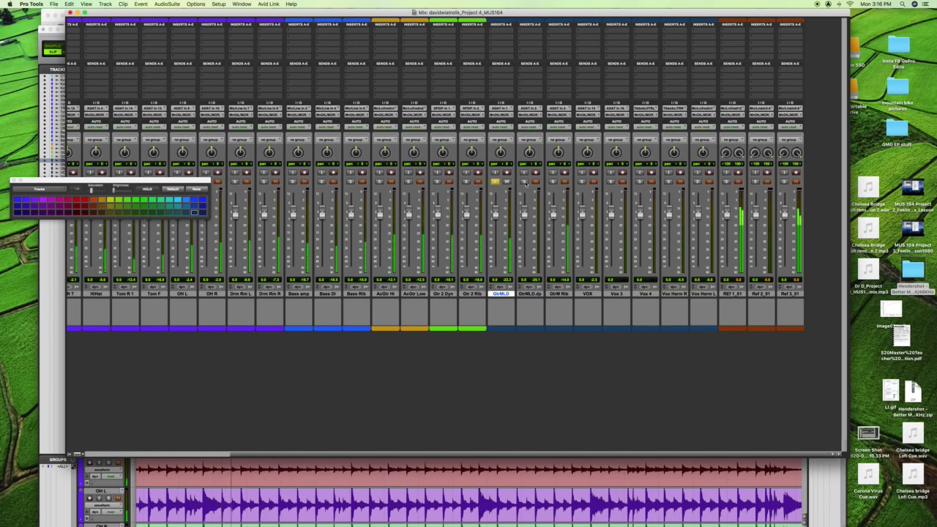
click(553, 181)
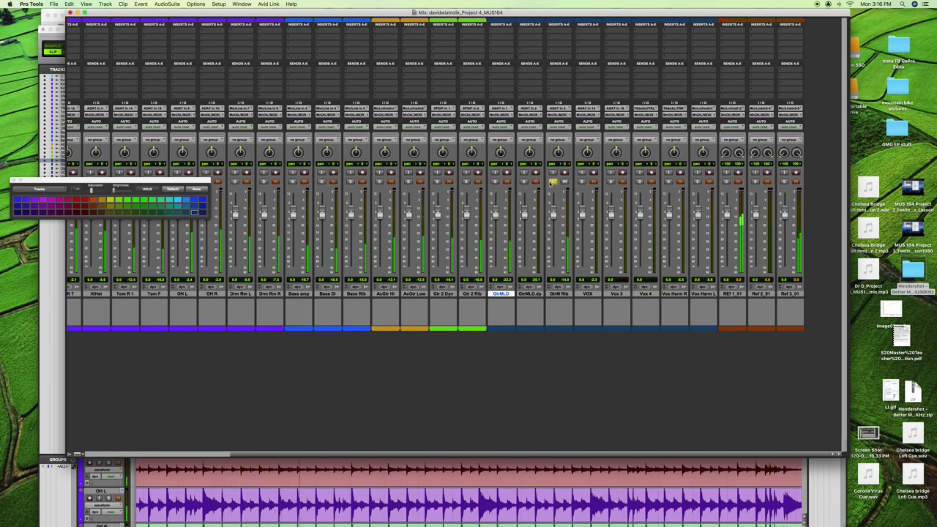
shift+click(551, 293)
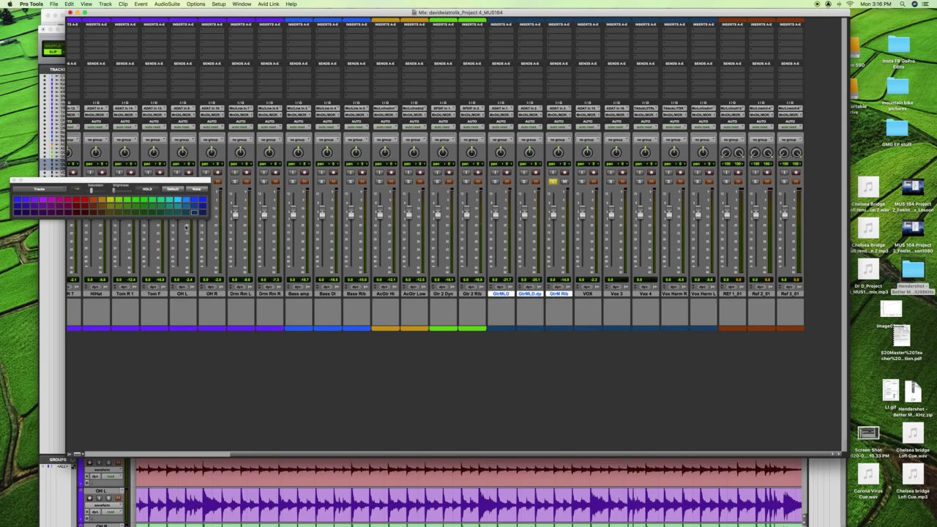
click(160, 205)
click(160, 211)
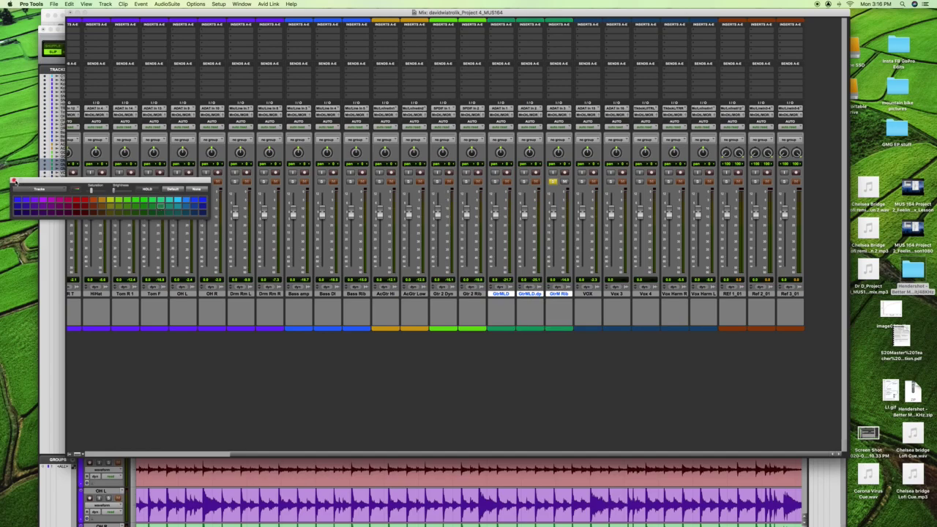
click(13, 181)
click(587, 294)
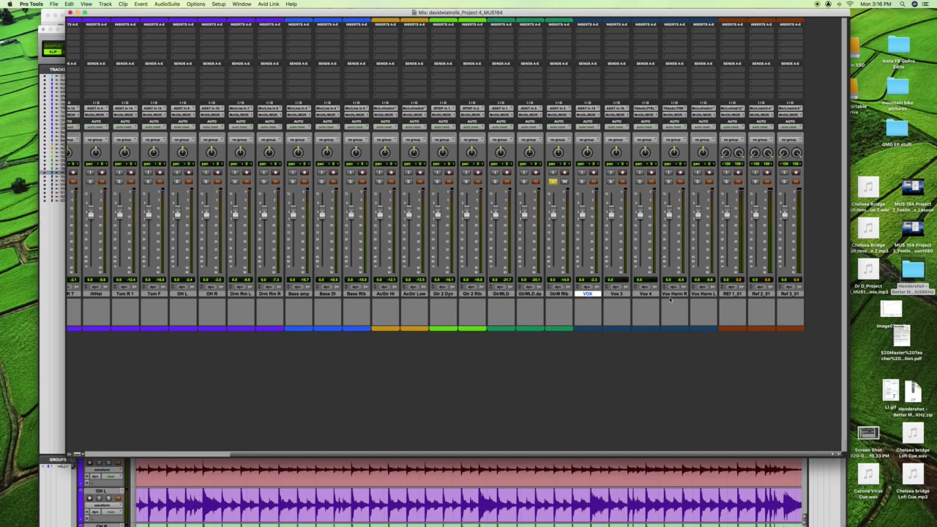
key(super+equal)
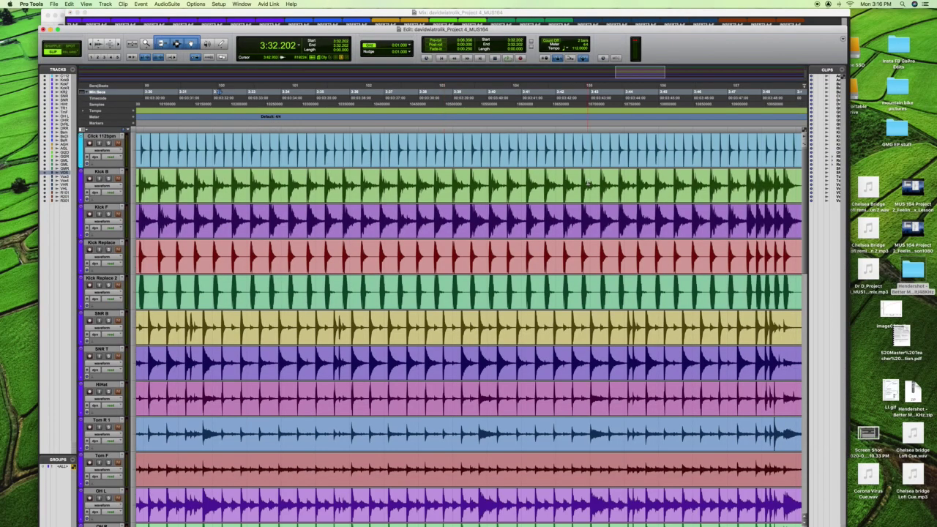
Zoom out to fit the whole song and select the VOX clip back to session start.
scroll(497, 281, down, 10)
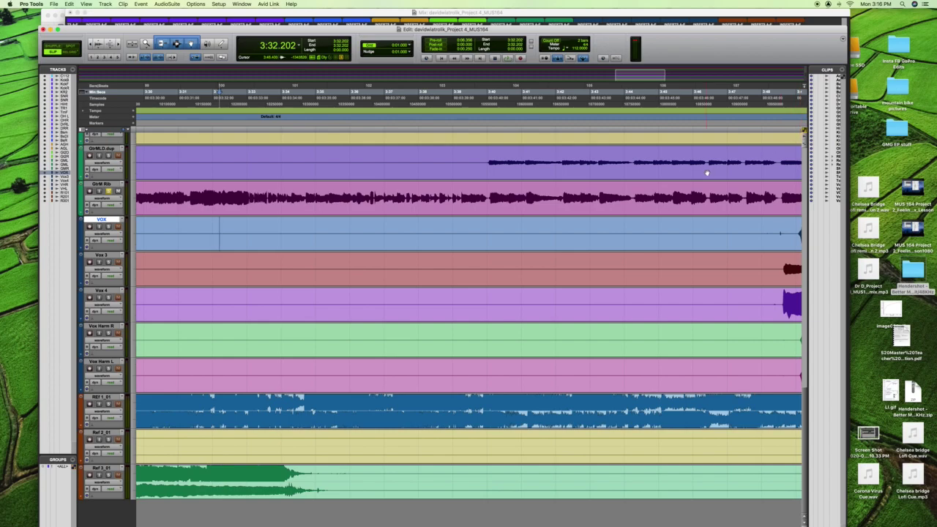
scroll(705, 175, down, 4)
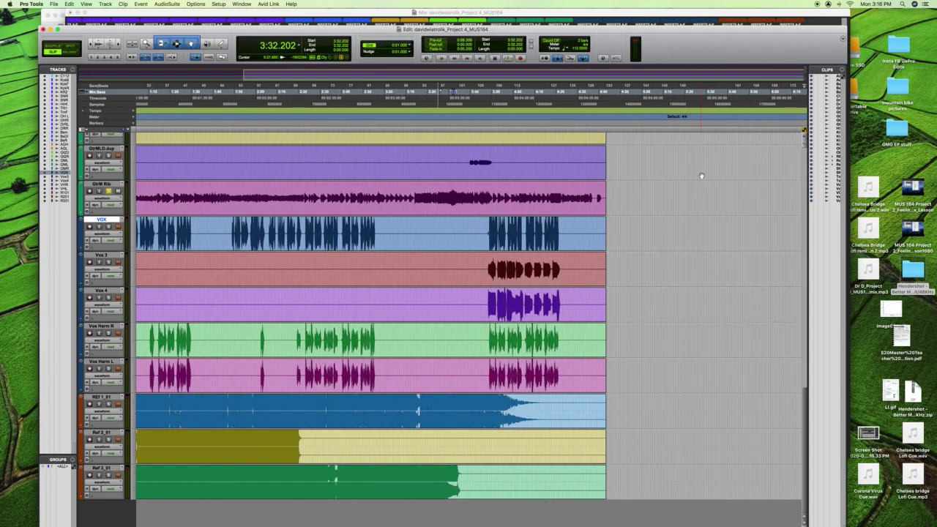
scroll(700, 175, down, 3)
scroll(700, 175, up, 2)
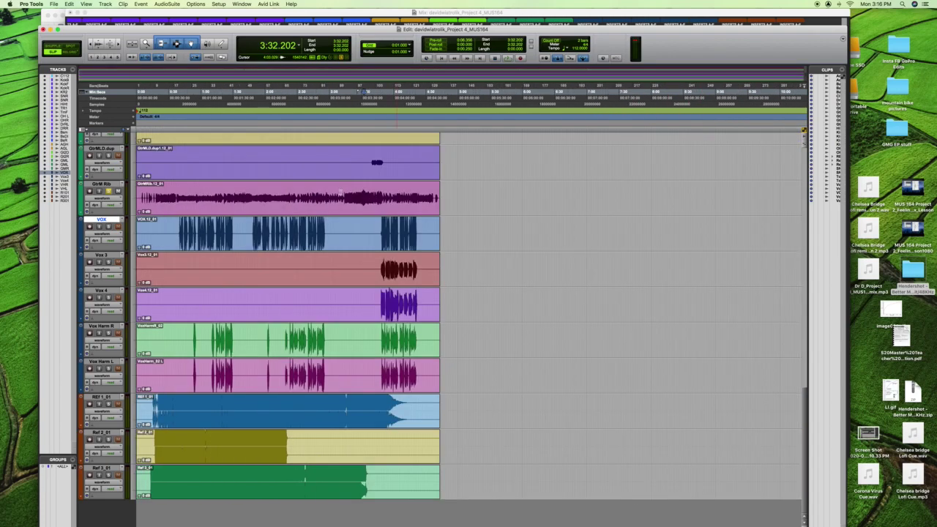
scroll(701, 176, down, 2)
scroll(700, 175, up, 2)
scroll(700, 175, down, 1)
key(super+bracketleft)
key(super+bracketright)
key(super+bracketright)
key(super+bracketright)
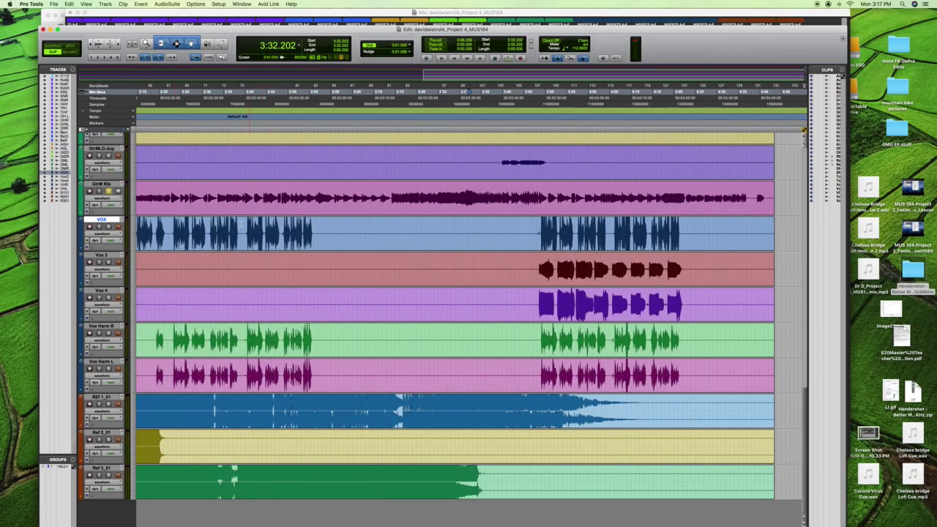
key(super+bracketleft)
key(super+bracketleft)
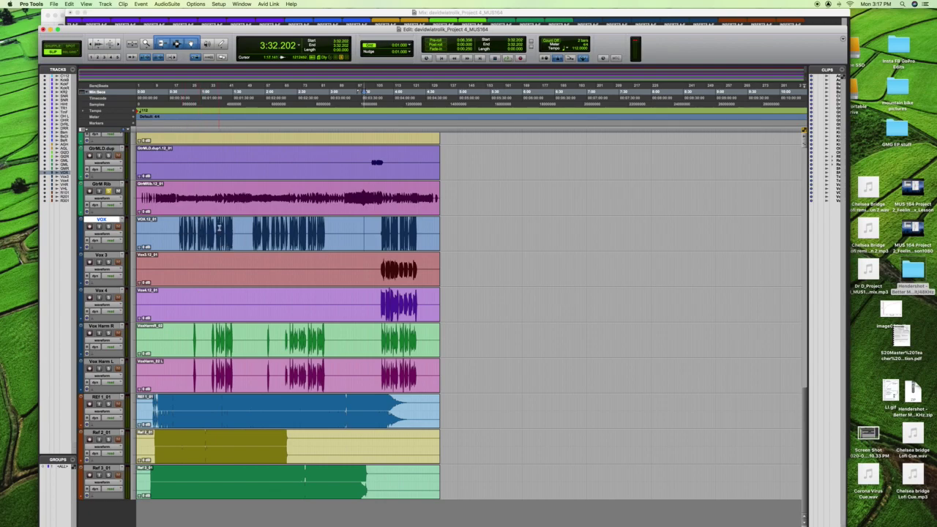
click(162, 236)
key(shift+Return)
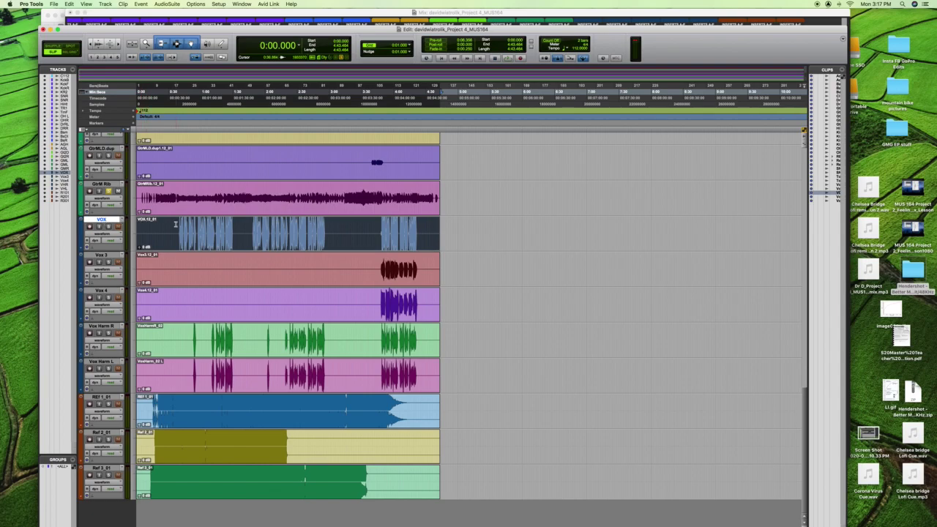
Colour the VOX track magenta.
double_click(82, 232)
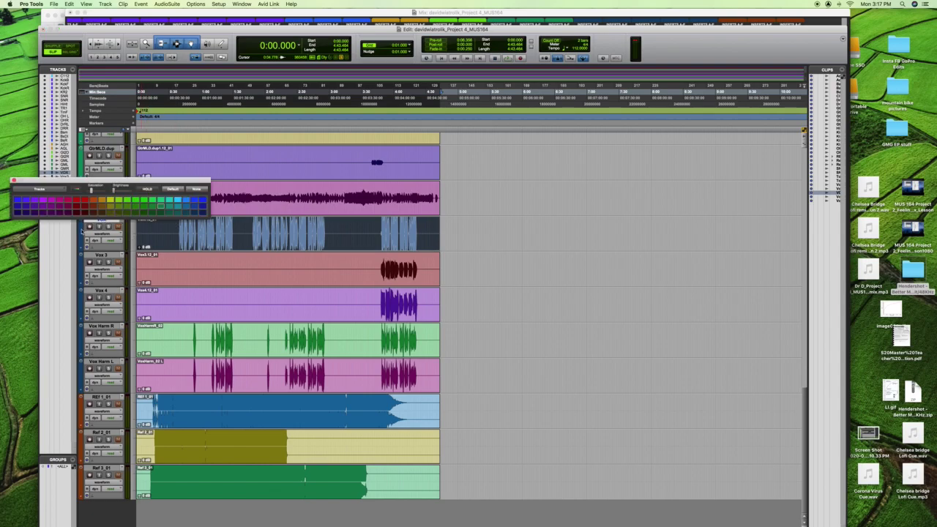
click(49, 199)
click(13, 180)
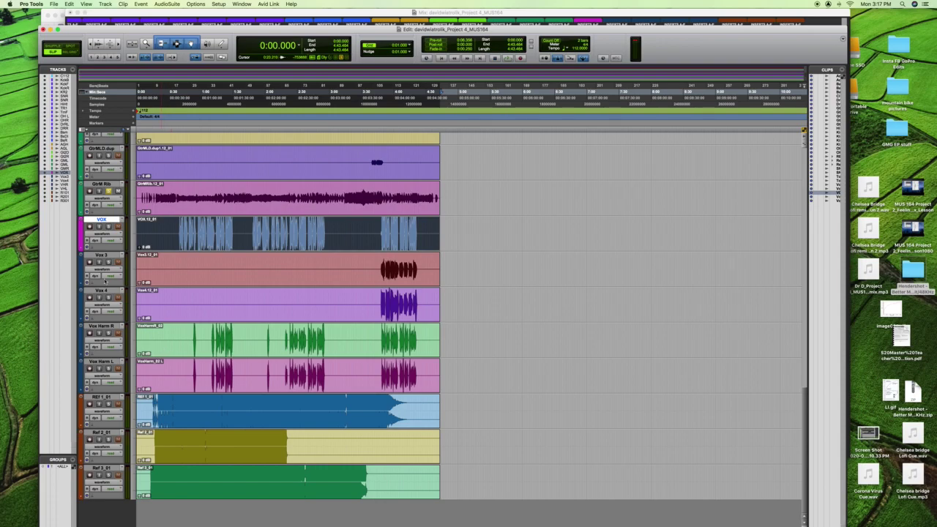
Select Vox 3 and Vox 4 together and open their colour palette.
scroll(105, 289, up, 1)
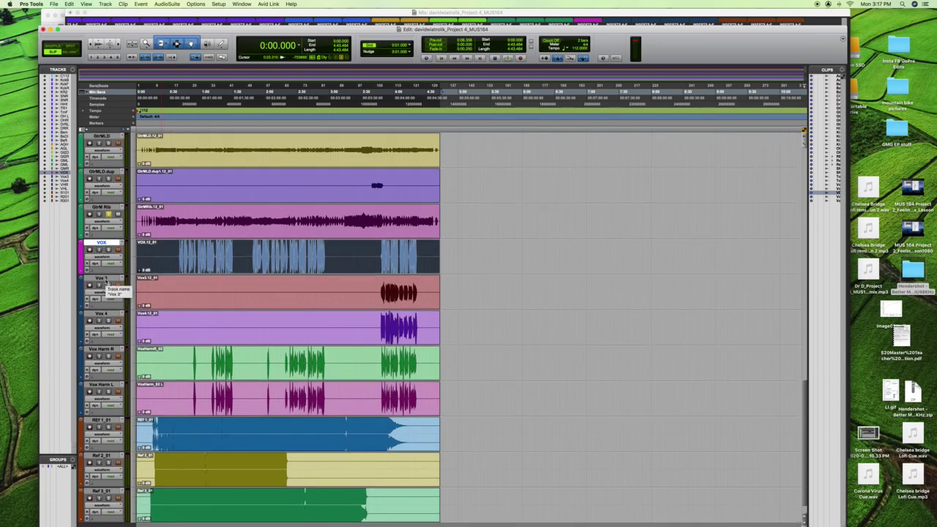
click(102, 279)
shift+click(104, 384)
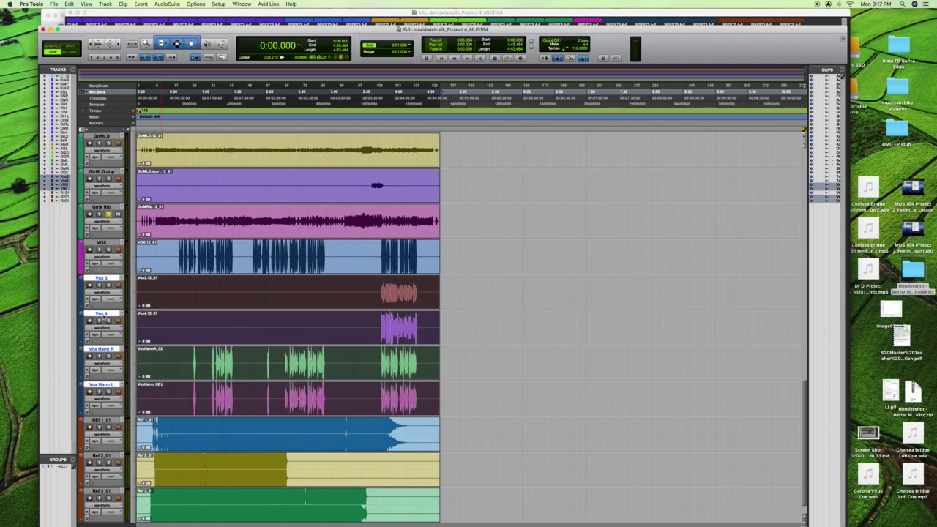
super+click(105, 320)
key(space)
shift+click(106, 279)
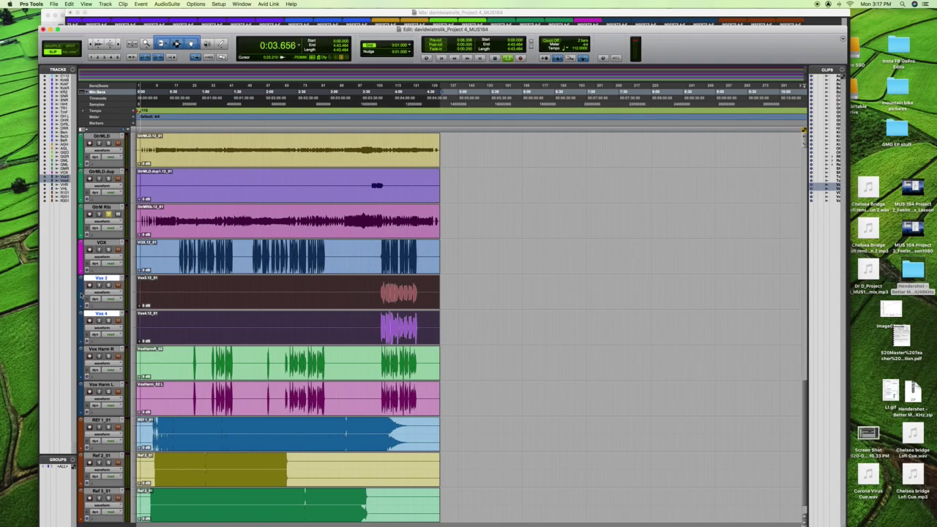
click(82, 295)
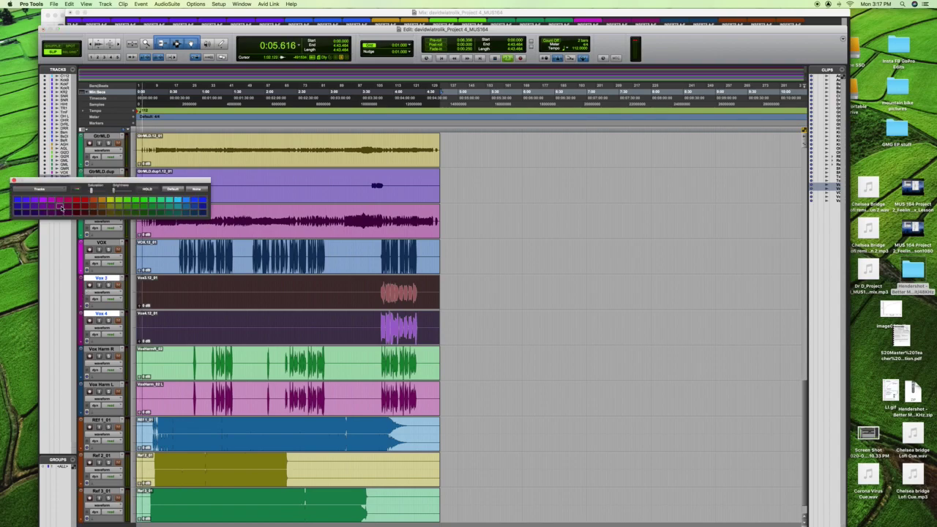
click(14, 181)
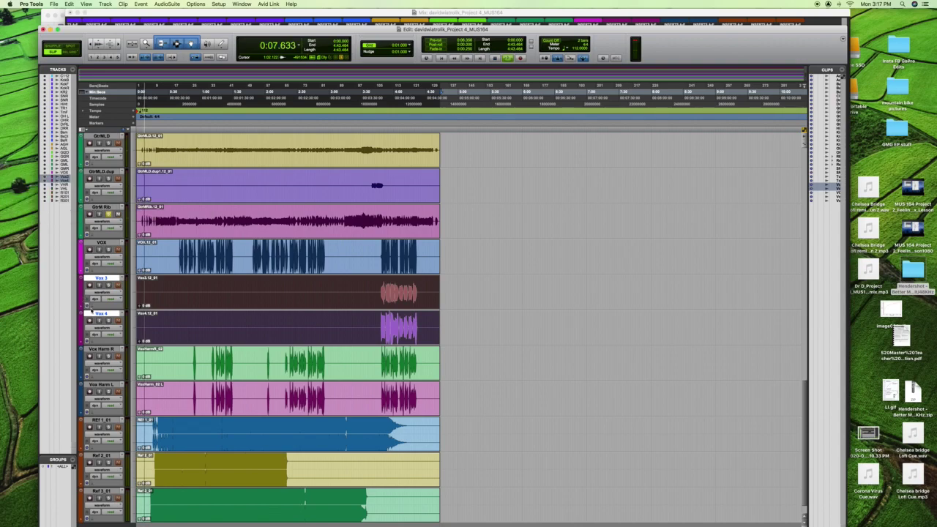
Colour Vox Harm R purple, then select both harmony tracks and open their palette.
click(77, 358)
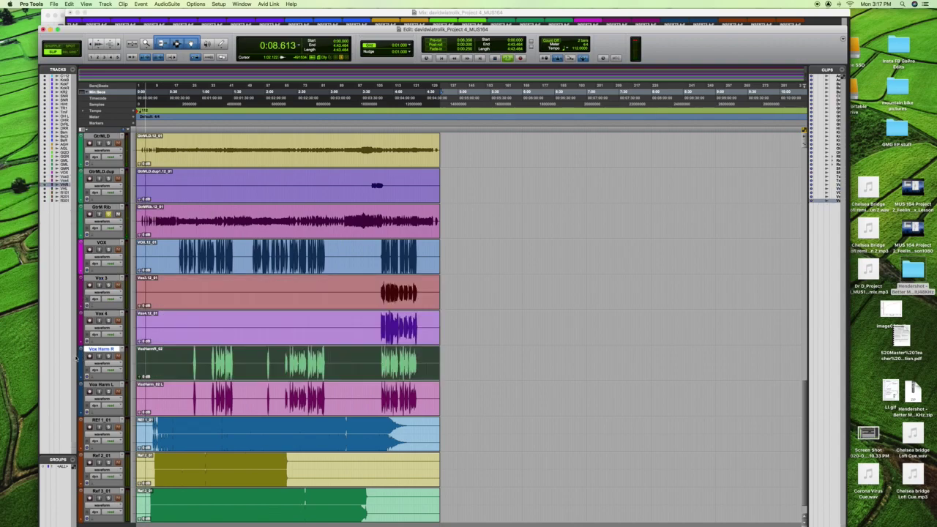
click(81, 399)
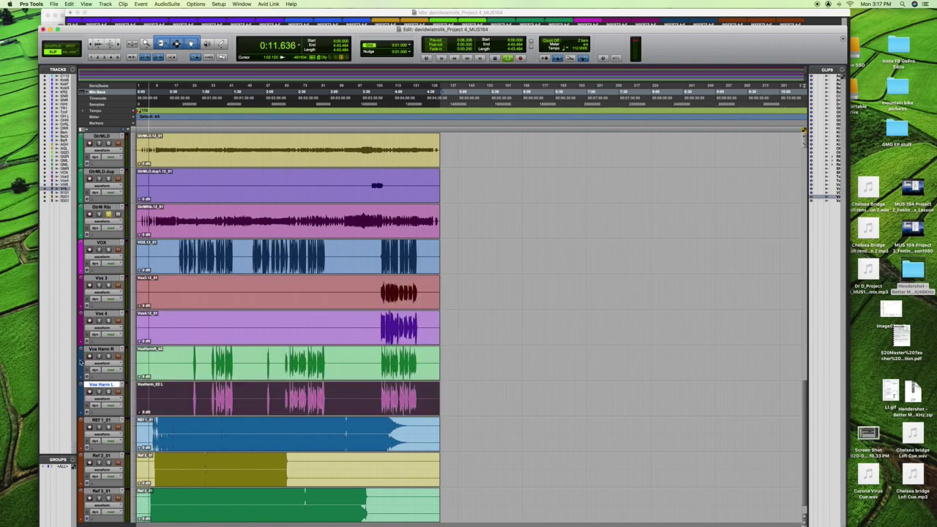
double_click(82, 360)
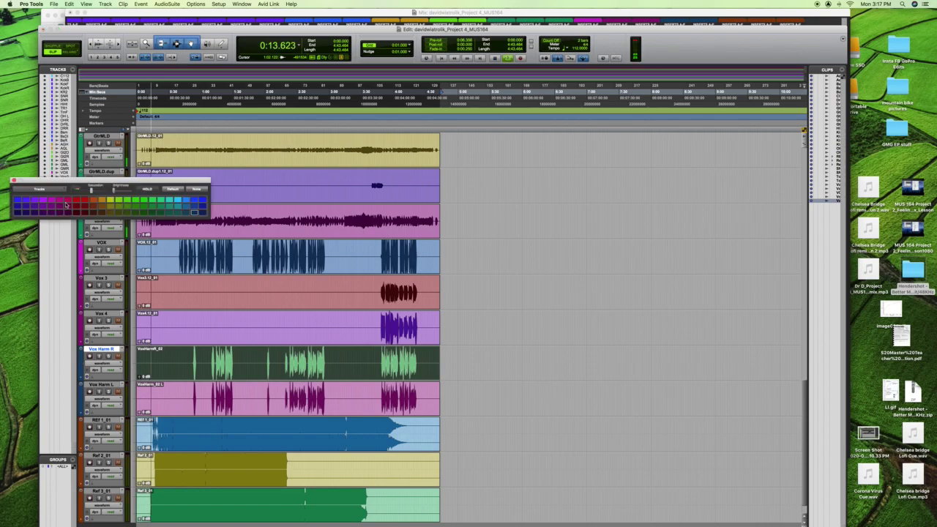
click(43, 201)
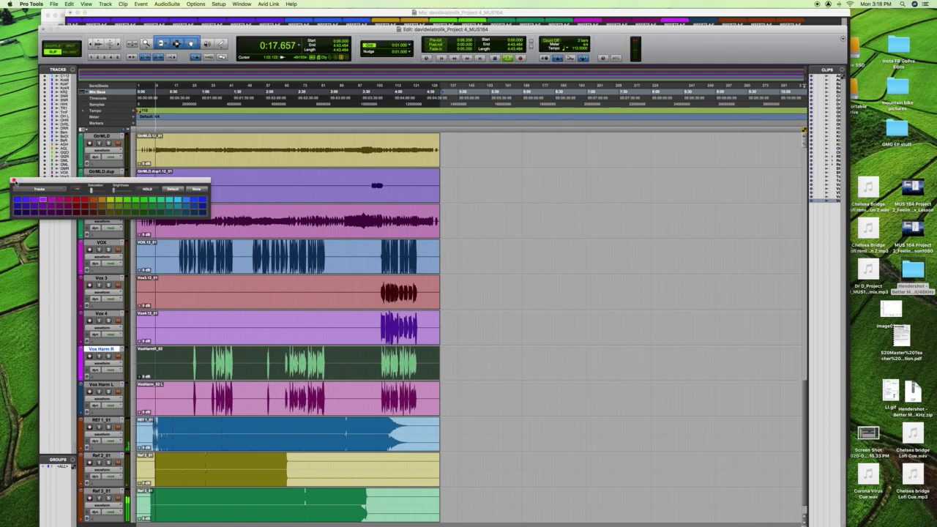
click(13, 181)
click(96, 385)
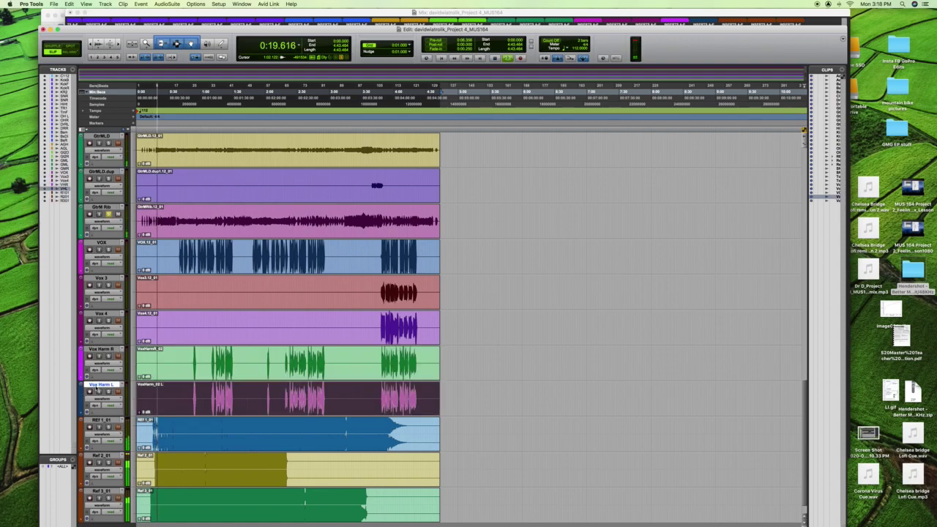
shift+click(102, 349)
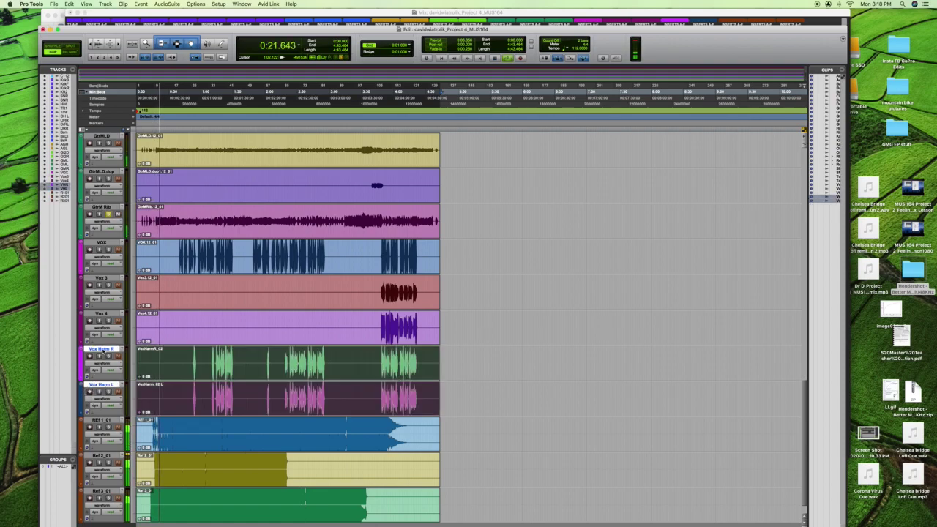
double_click(81, 399)
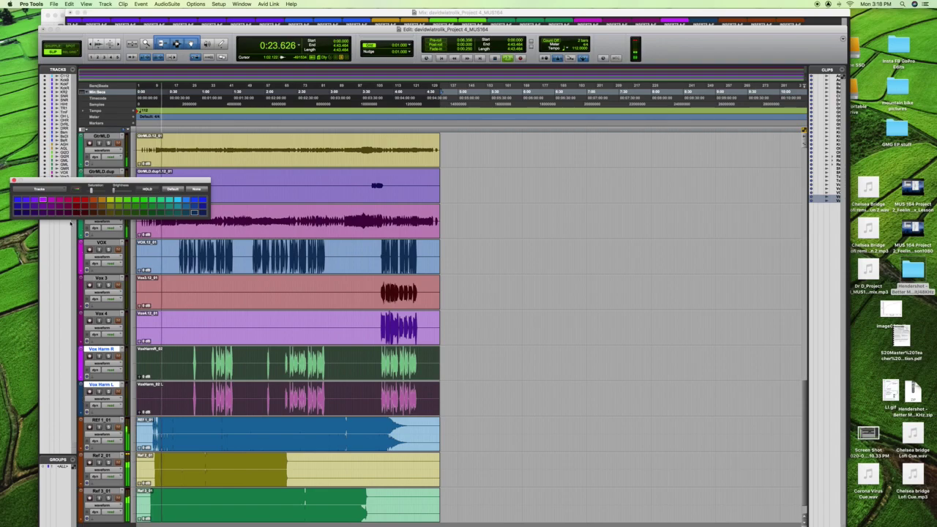
click(14, 181)
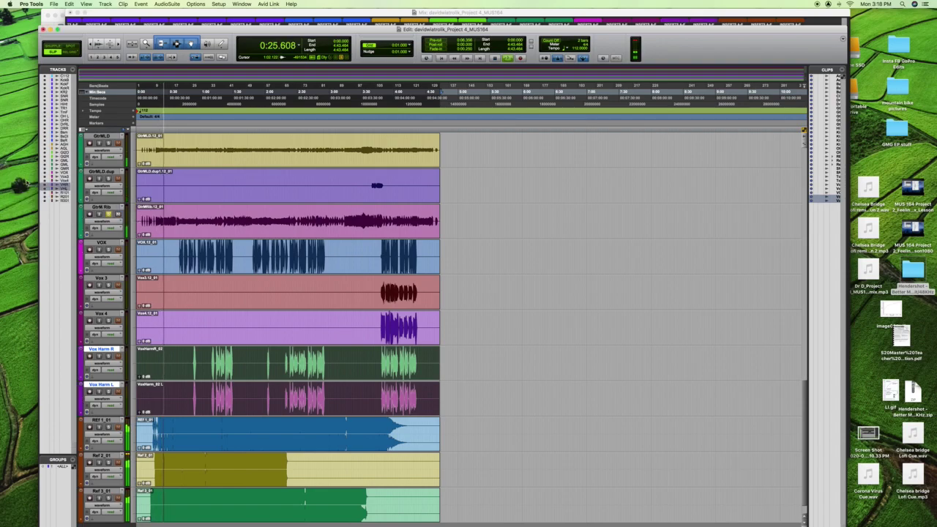
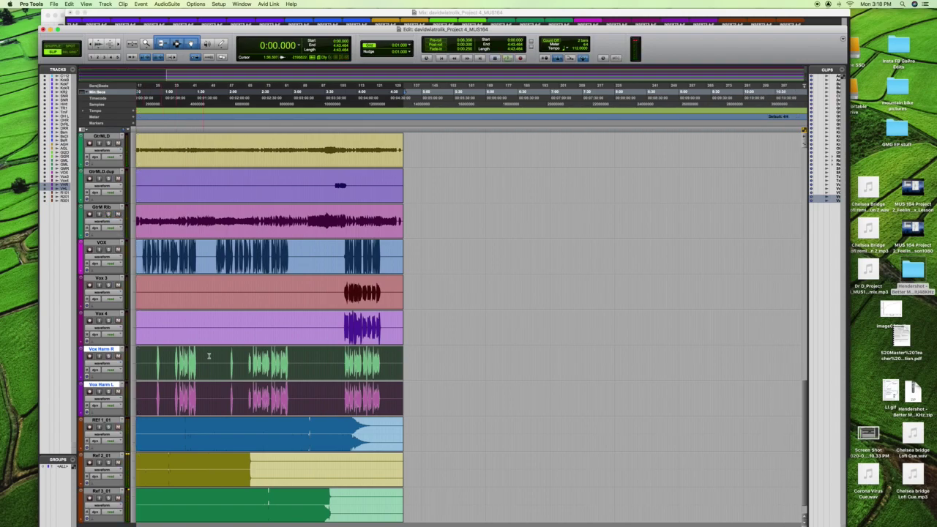
Look over the Mix window's channel strips, then return to the Edit window.
scroll(203, 352, left, 3)
scroll(228, 403, down, 2)
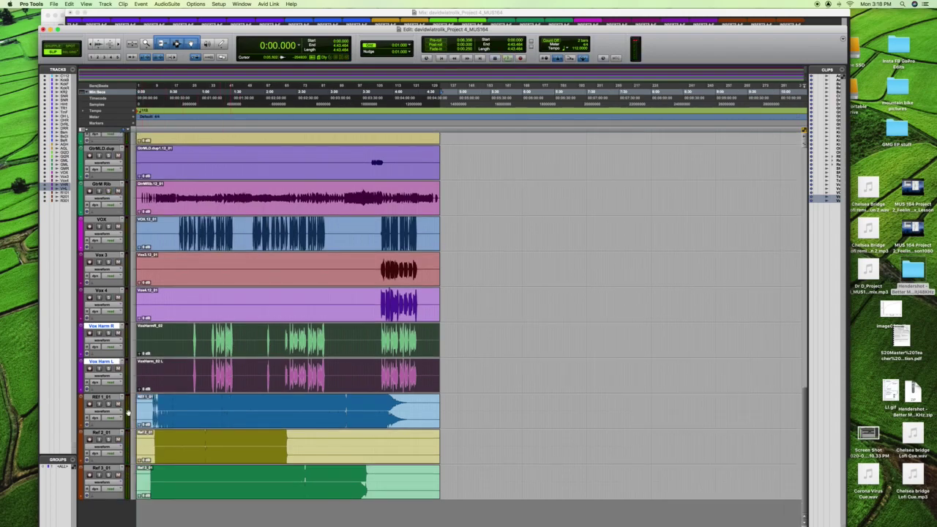
scroll(314, 398, up, 20)
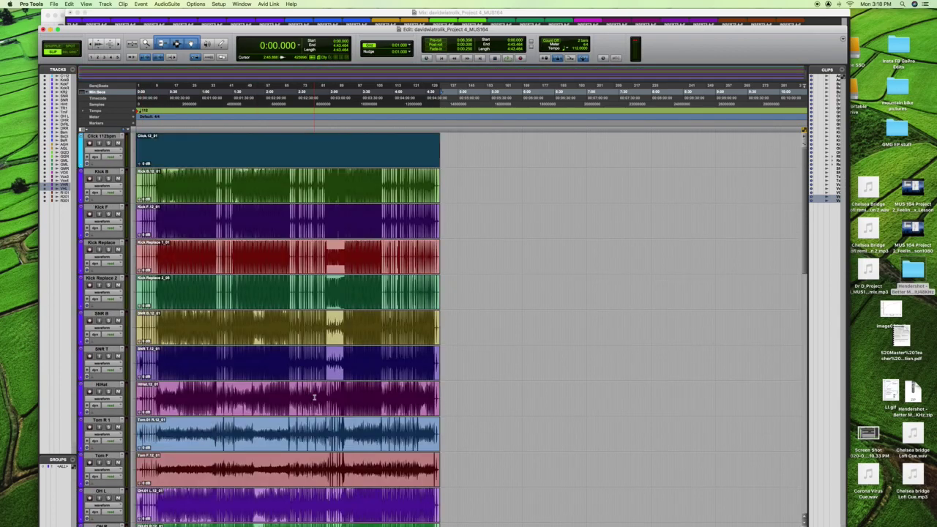
key(super+equal)
scroll(271, 383, left, 5)
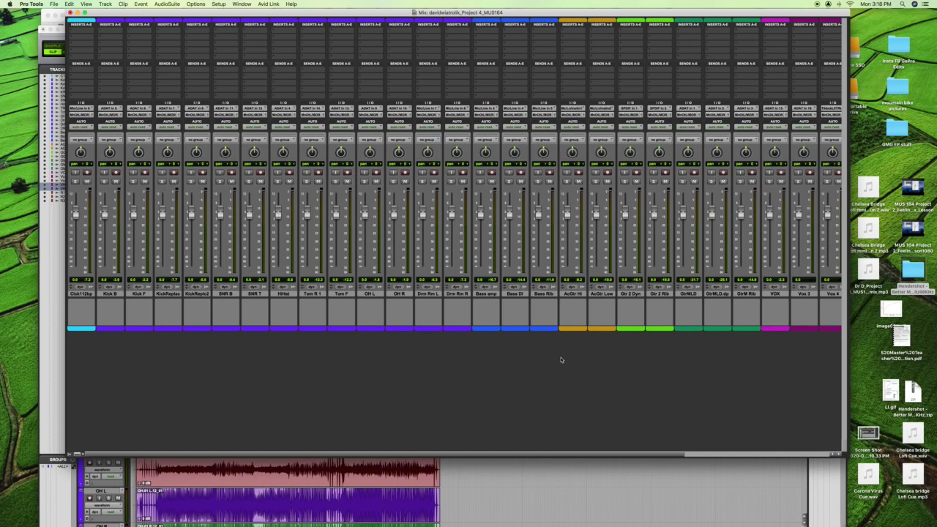
key(super+equal)
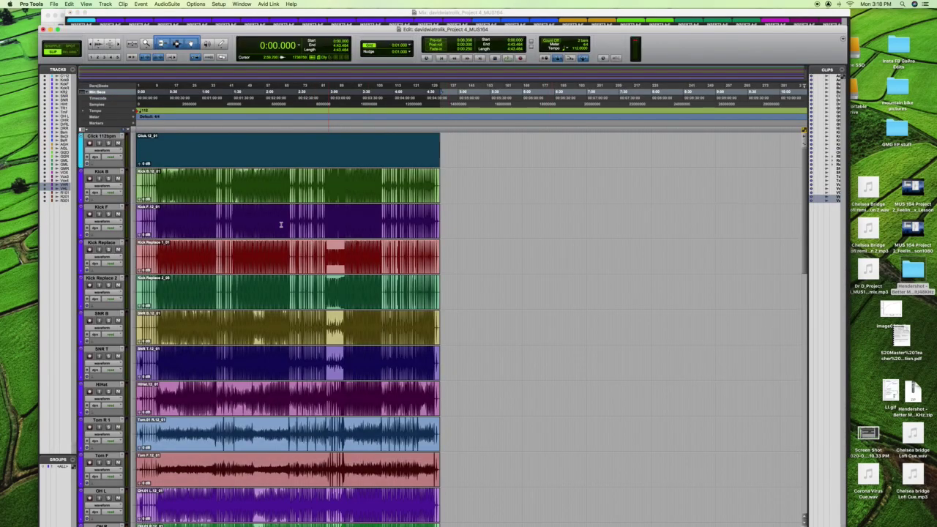
Play the session from 1:44.789 to hear the song's ending.
click(248, 91)
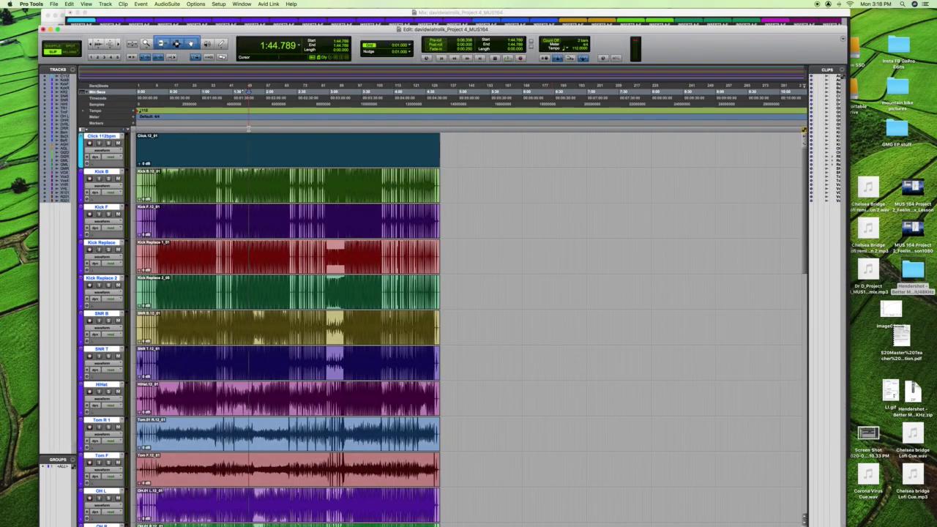
key(space)
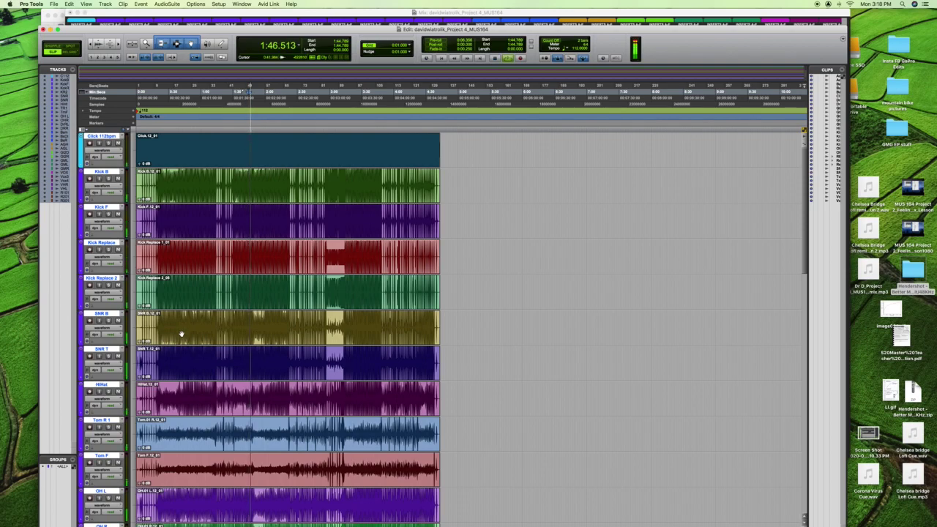
key(space)
Select the Ref 1, Ref 3 and Ref 2 clips together.
scroll(168, 381, down, 15)
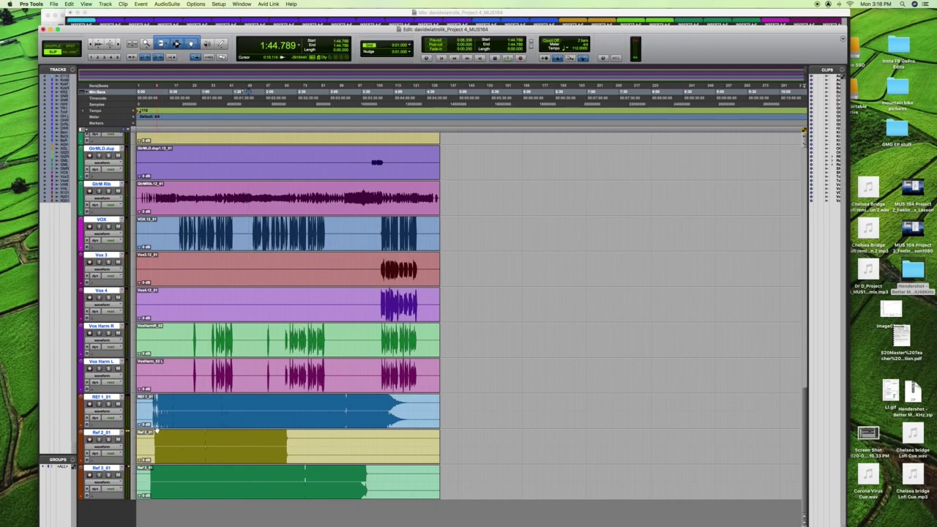
click(489, 440)
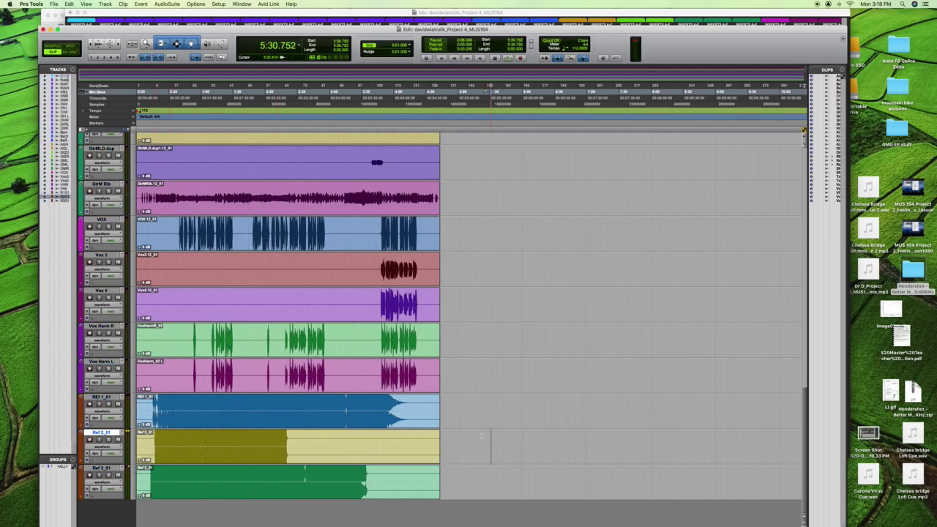
click(199, 422)
shift+click(215, 495)
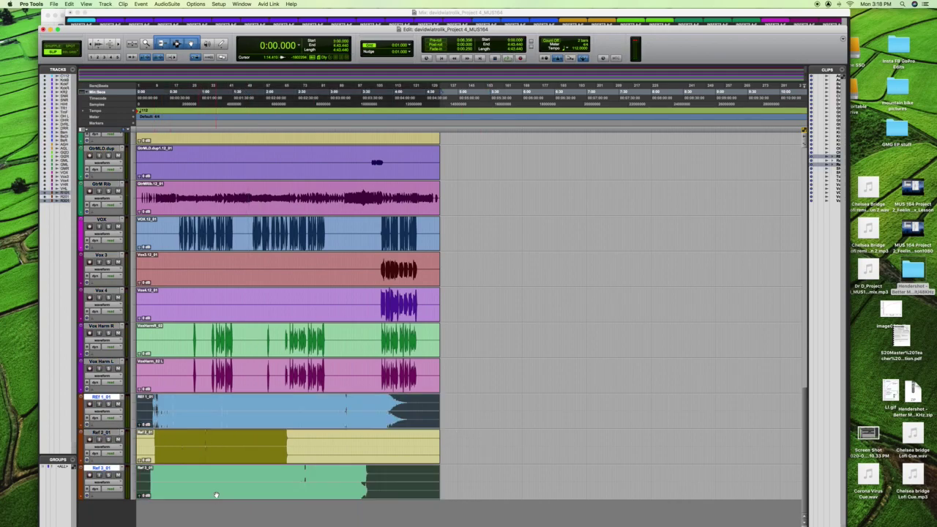
shift+click(207, 462)
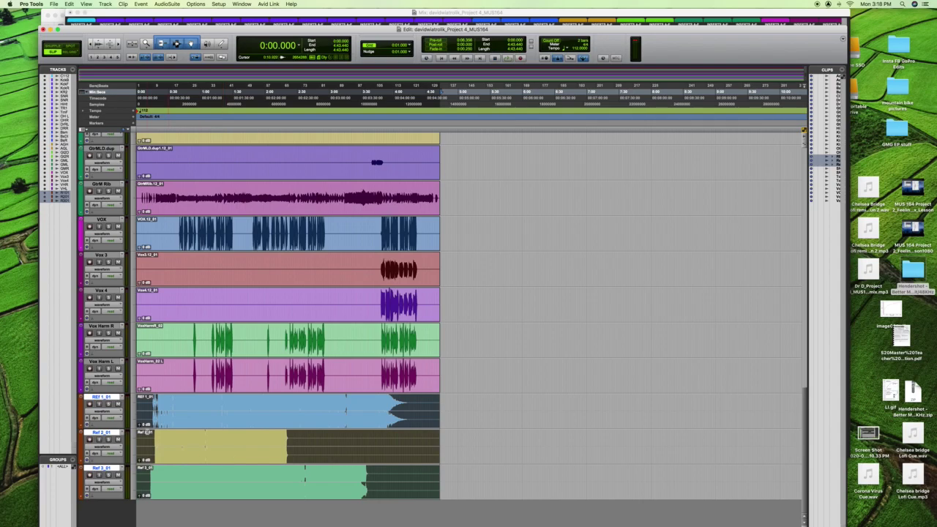
Drag the three Ref clips right so they start after every other track ends.
drag(168, 423, 483, 423)
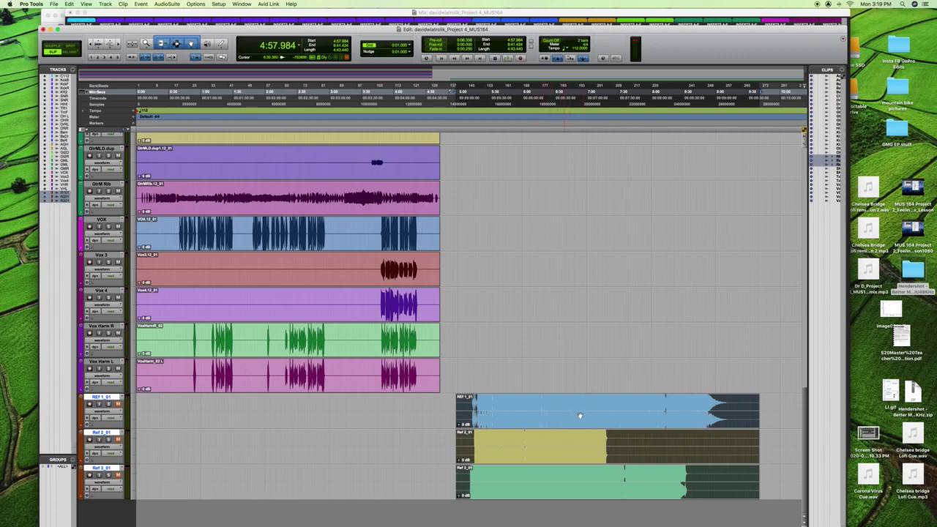
scroll(533, 422, up, 15)
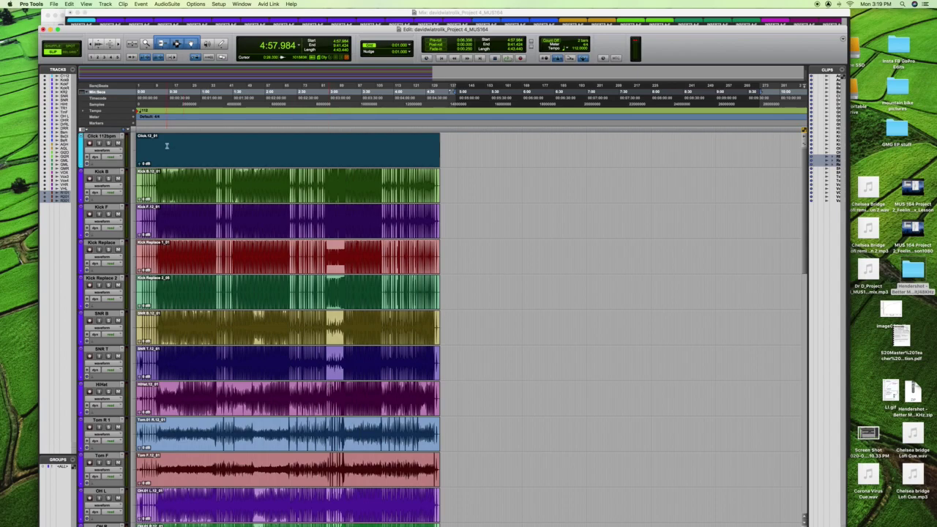
click(98, 45)
click(98, 45)
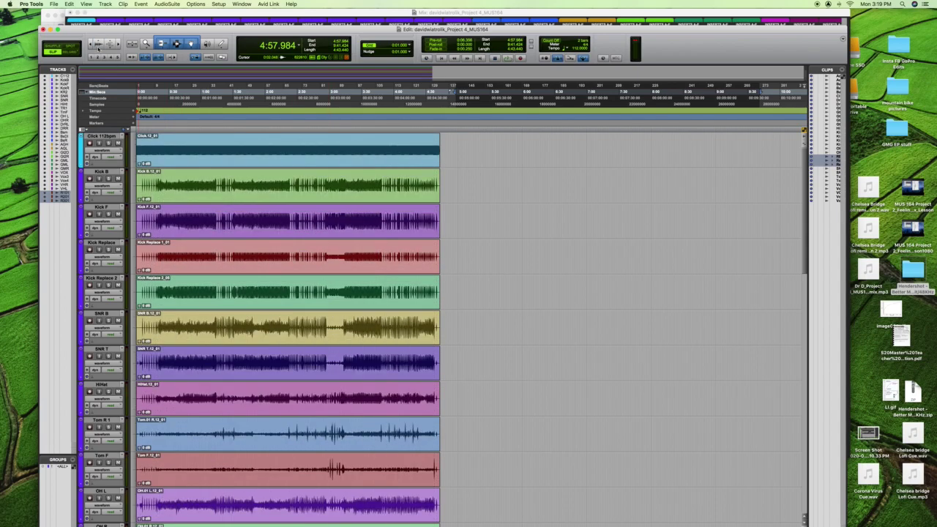
click(194, 103)
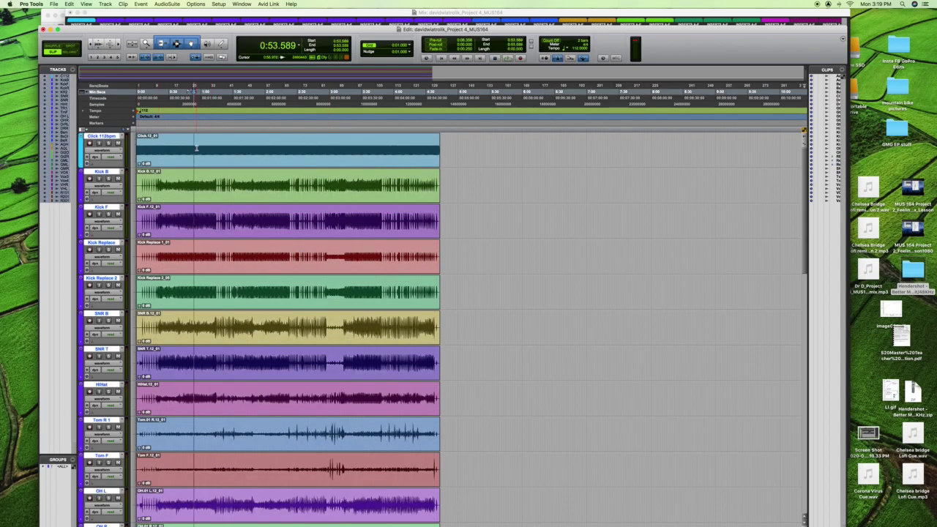
key(space)
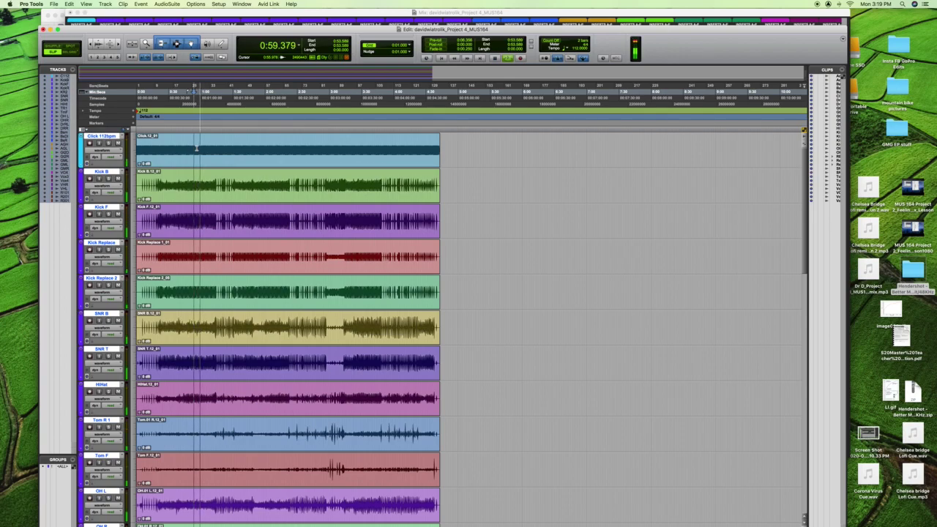
scroll(152, 295, down, 5)
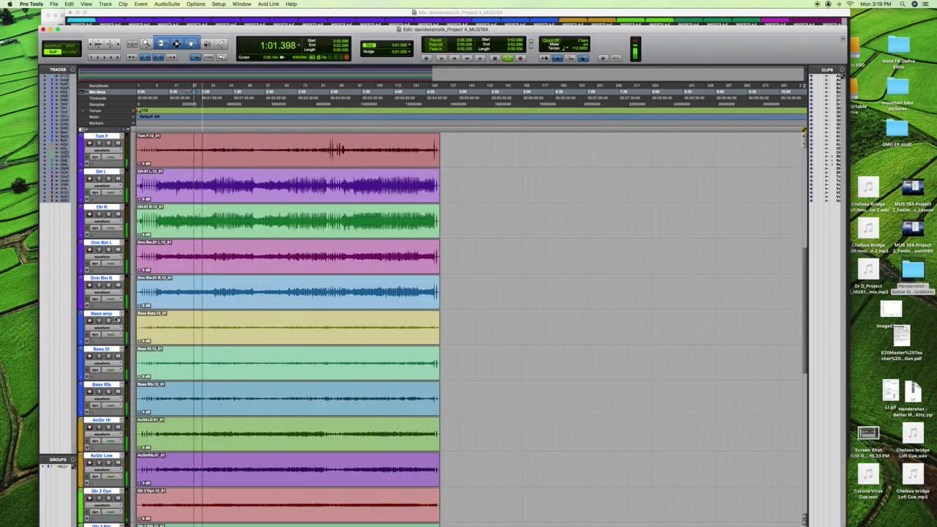
click(108, 285)
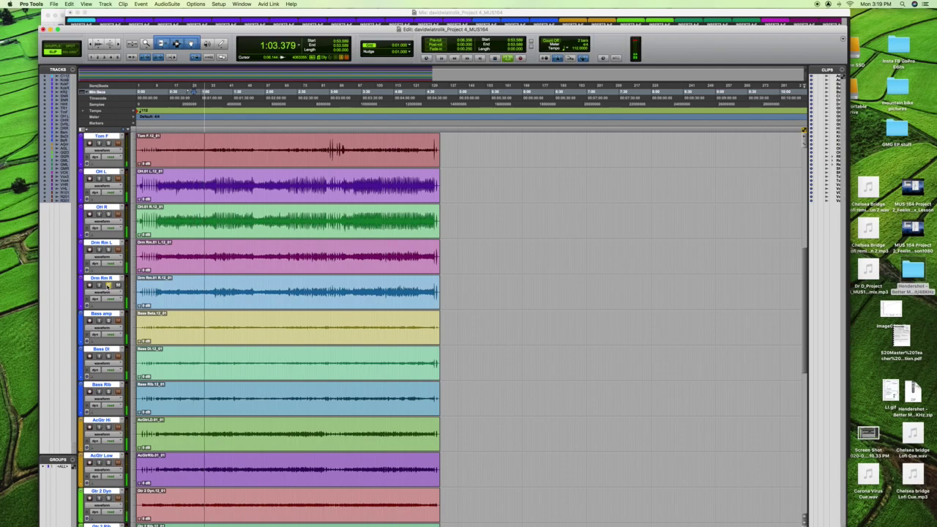
scroll(117, 315, down, 5)
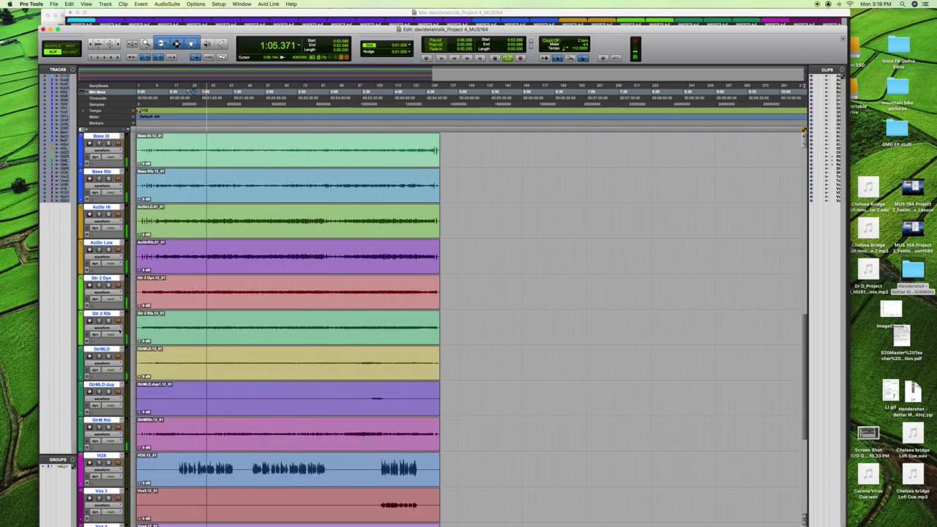
scroll(110, 265, up, 5)
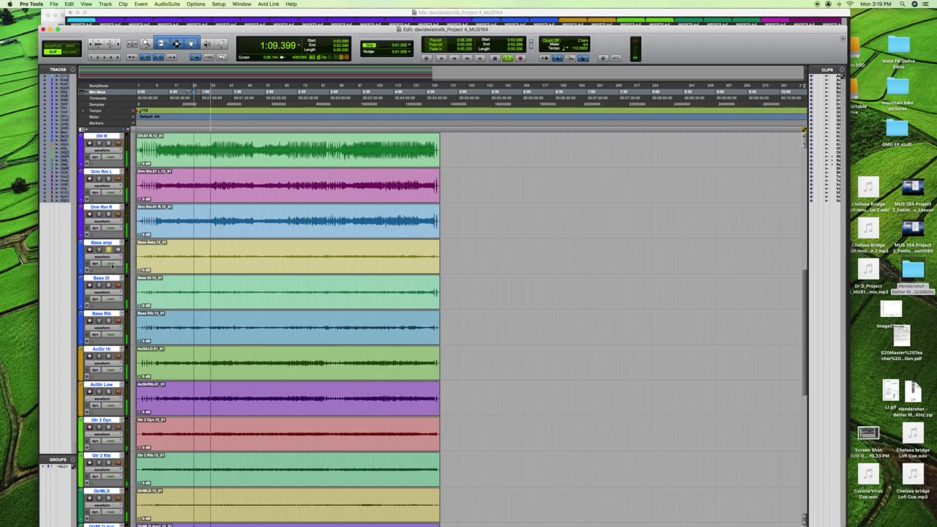
key(space)
scroll(137, 283, up, 5)
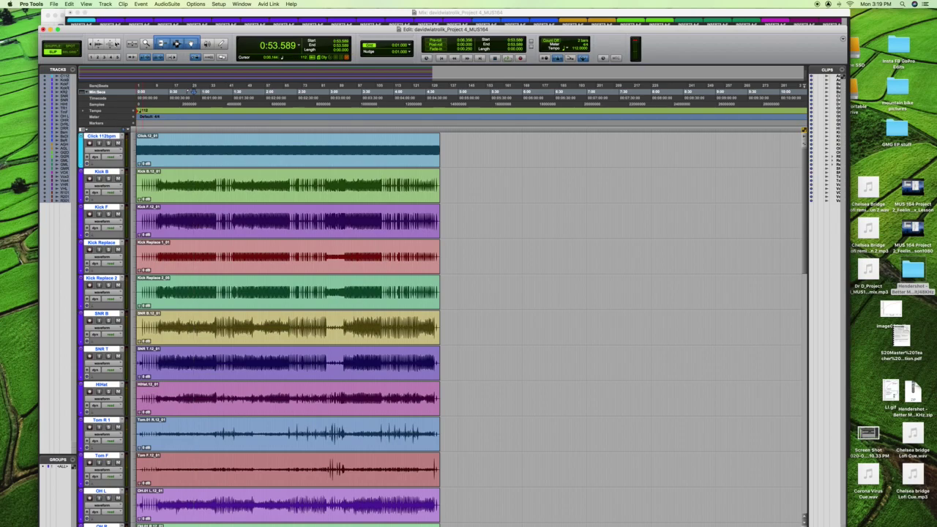
Zoom in so the song's opening fills the timeline.
click(117, 44)
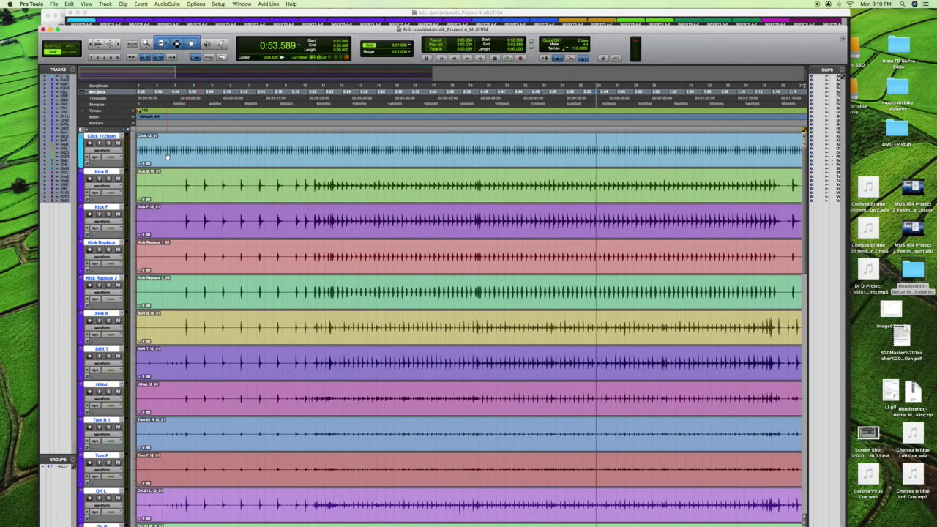
click(108, 42)
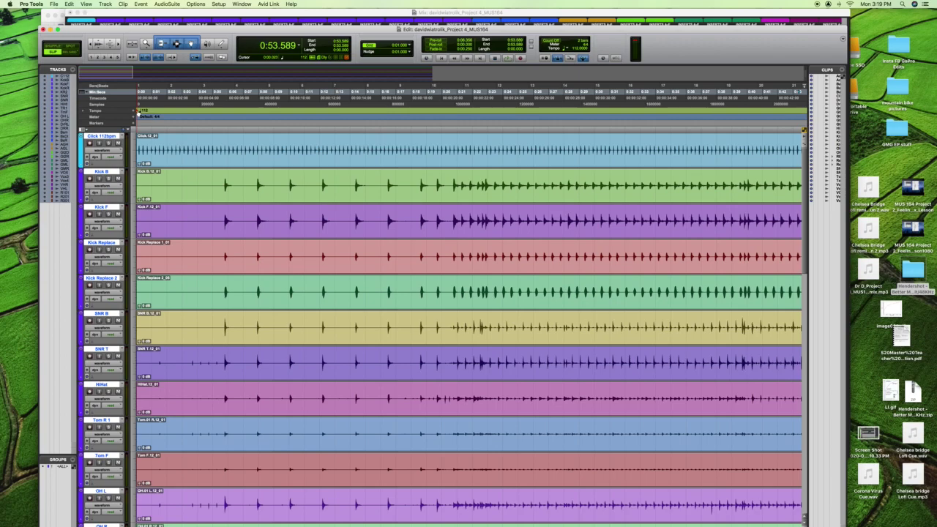
scroll(469, 329, right, 1)
scroll(141, 113, left, 1)
Audition from about 0:04, then move the 112 tempo marker to the first drum hit.
click(199, 112)
key(space)
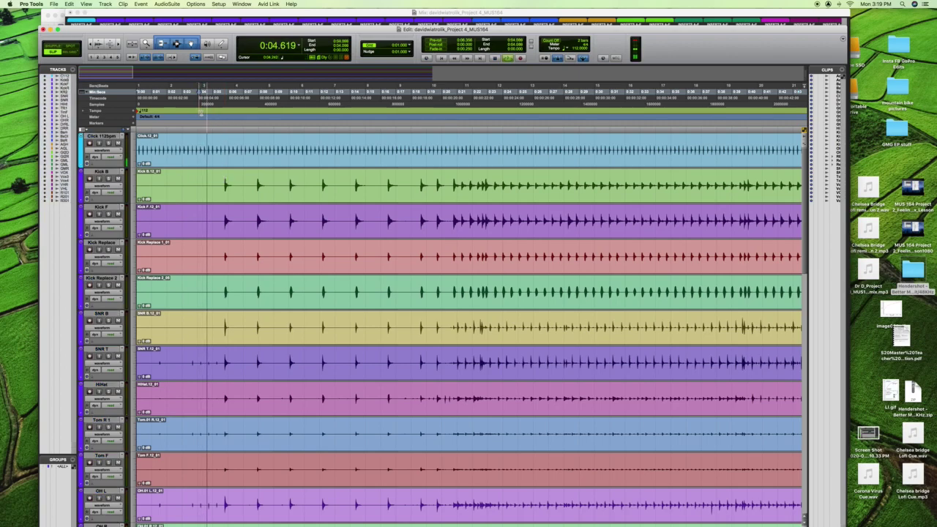
key(space)
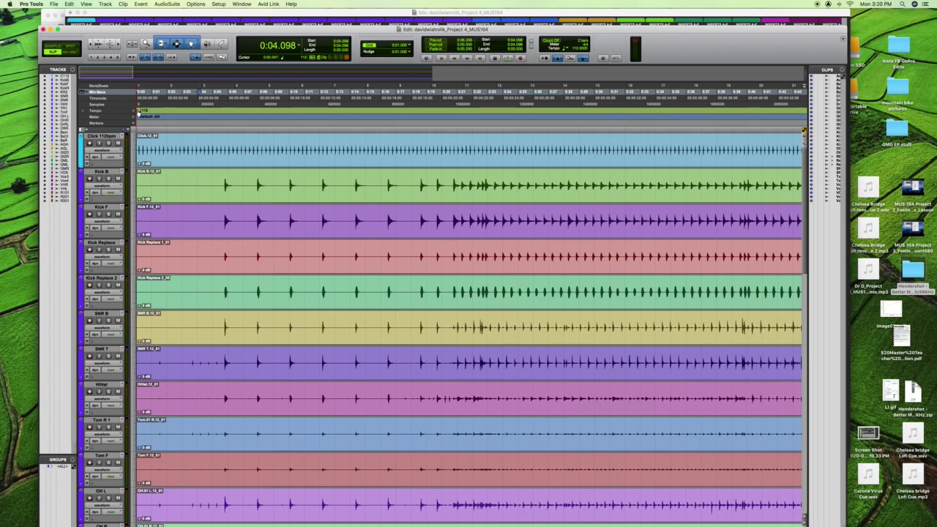
drag(139, 115, 226, 113)
Switch the main counter's time format to Bars|Beats.
click(298, 46)
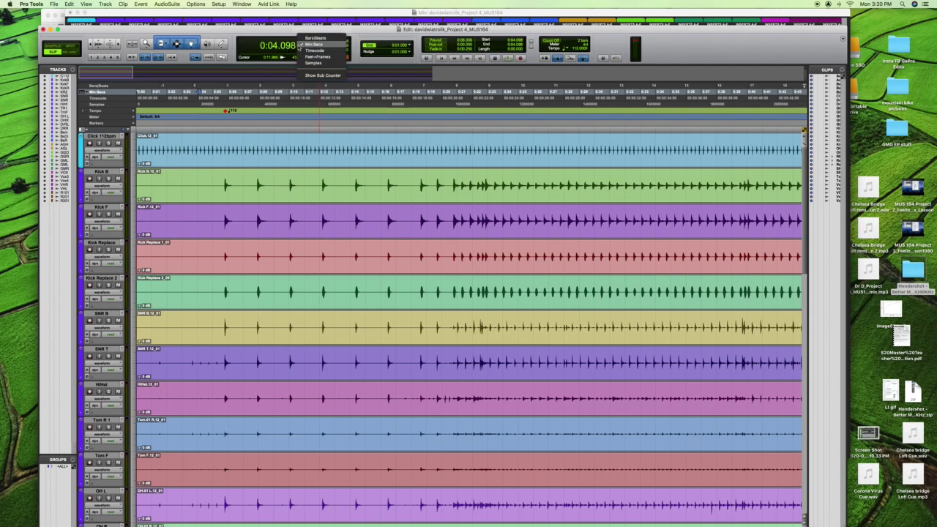
click(316, 38)
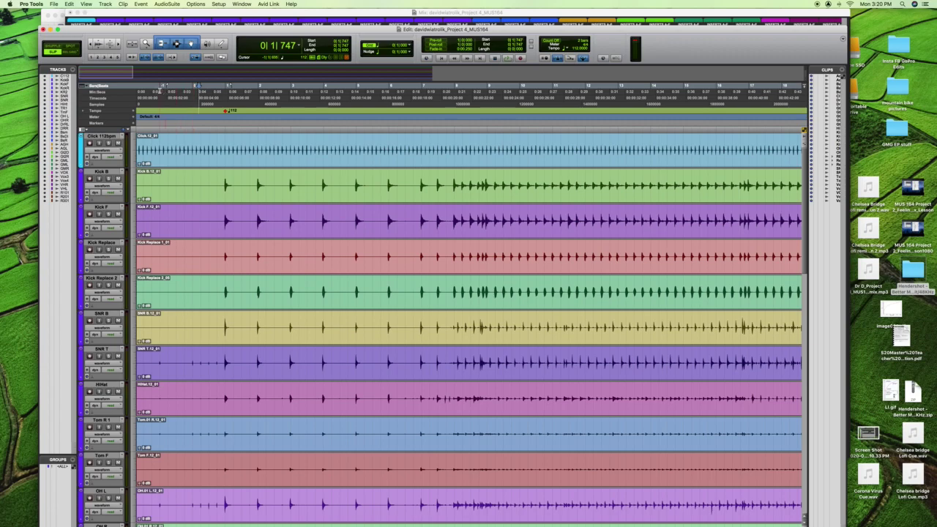
drag(221, 112, 225, 111)
Play the song and zoom around bars 1 to 37 to check bar alignment.
key(space)
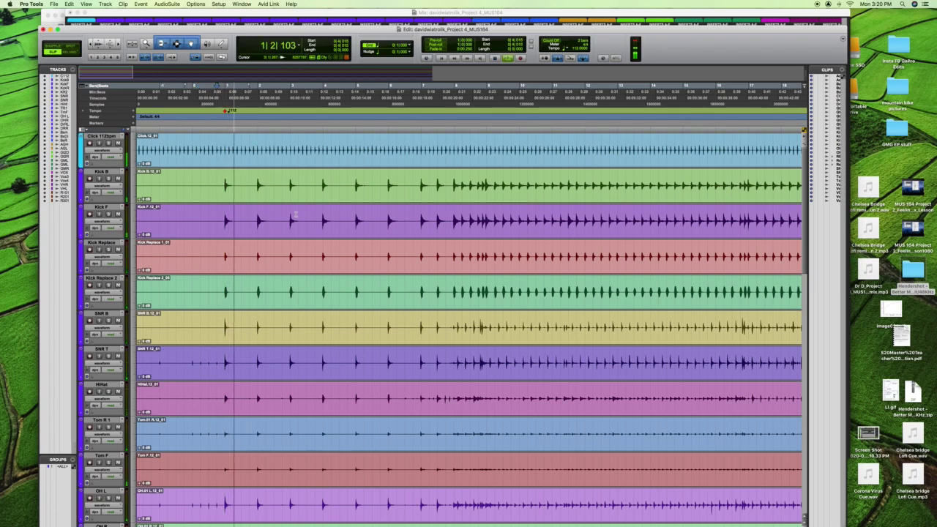
scroll(296, 215, down, 10)
scroll(300, 216, up, 10)
key(space)
key(super+bracketright)
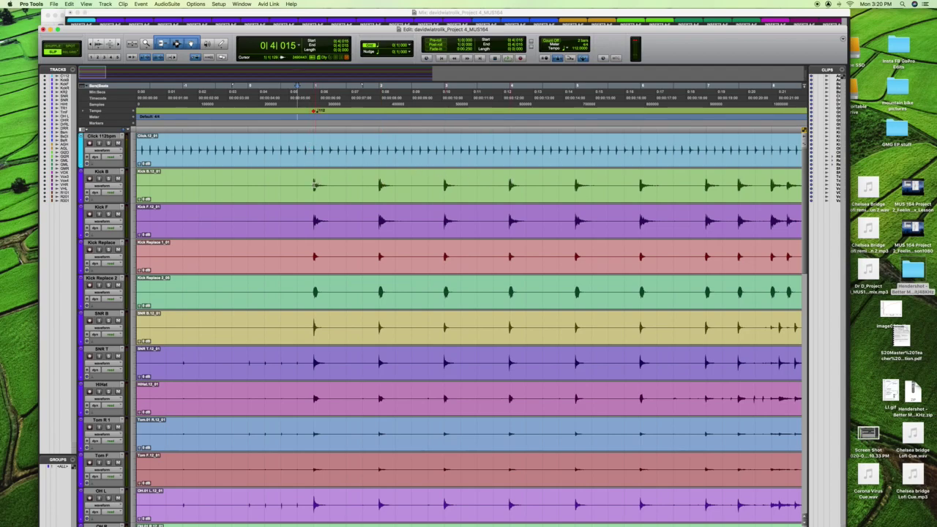
scroll(446, 210, right, 15)
scroll(457, 205, down, 1)
scroll(457, 206, left, 3)
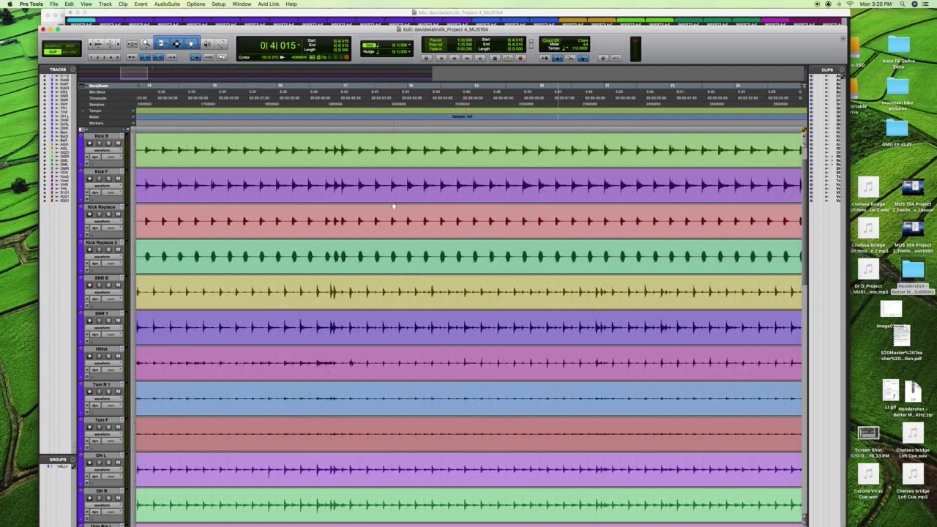
scroll(393, 208, up, 1)
scroll(393, 208, left, 8)
click(91, 44)
click(91, 44)
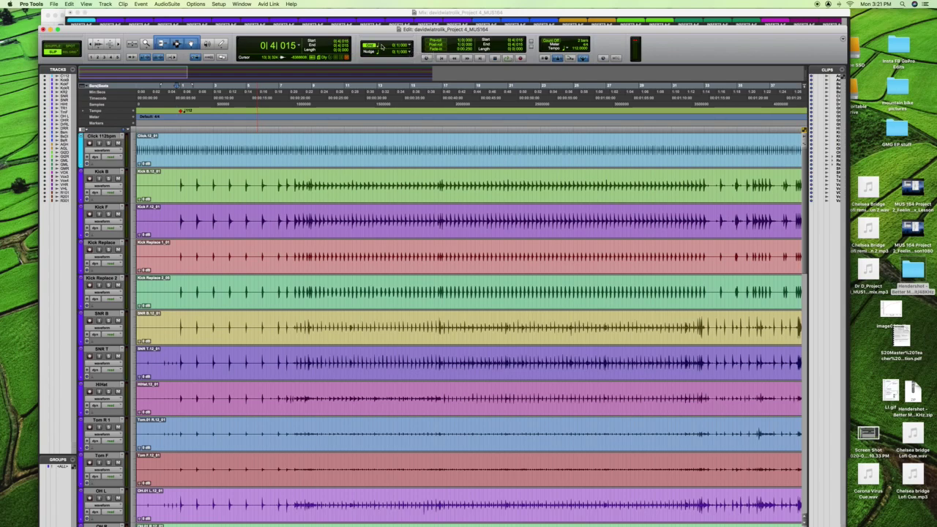
Set a 1-bar grid in Grid edit mode and test a bars 5–16 selection on Kick B.
click(410, 46)
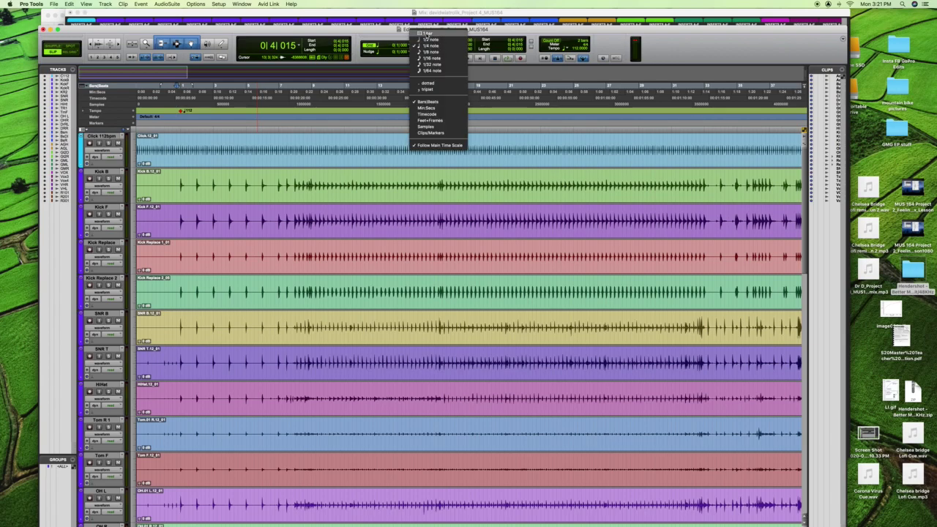
click(426, 33)
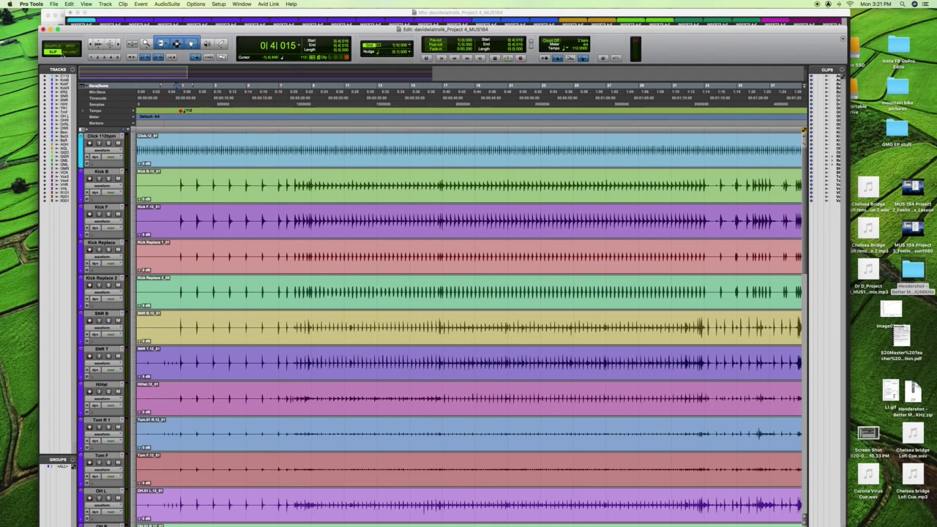
click(70, 52)
drag(249, 187, 423, 199)
click(344, 211)
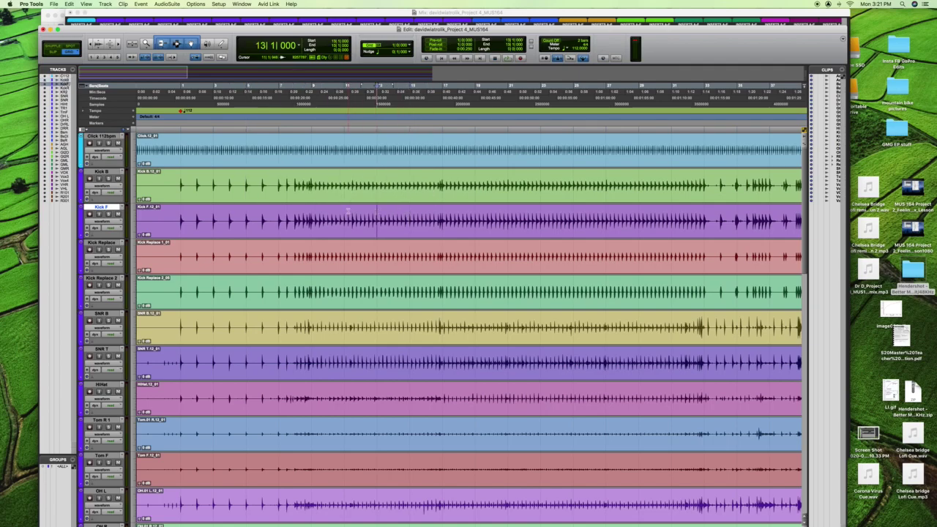
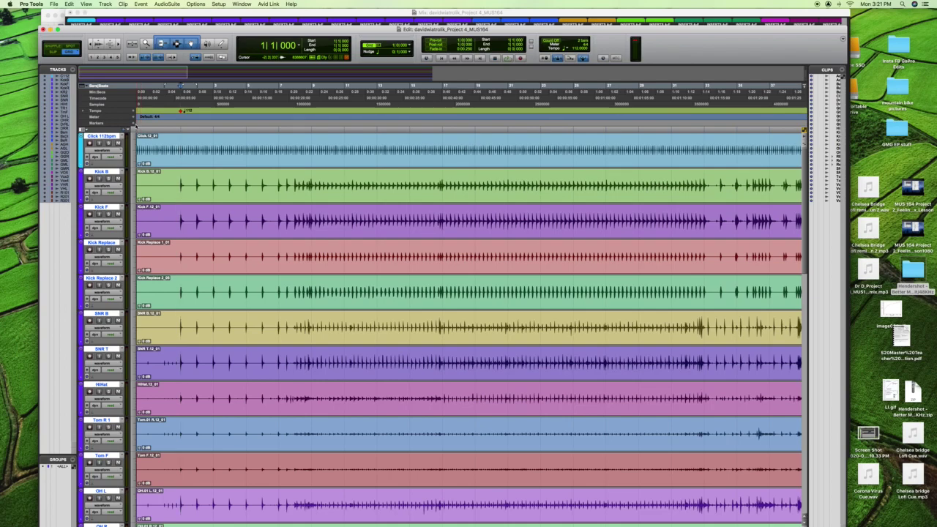
Create a memory location marker named 'Intro' at the song's start.
click(134, 123)
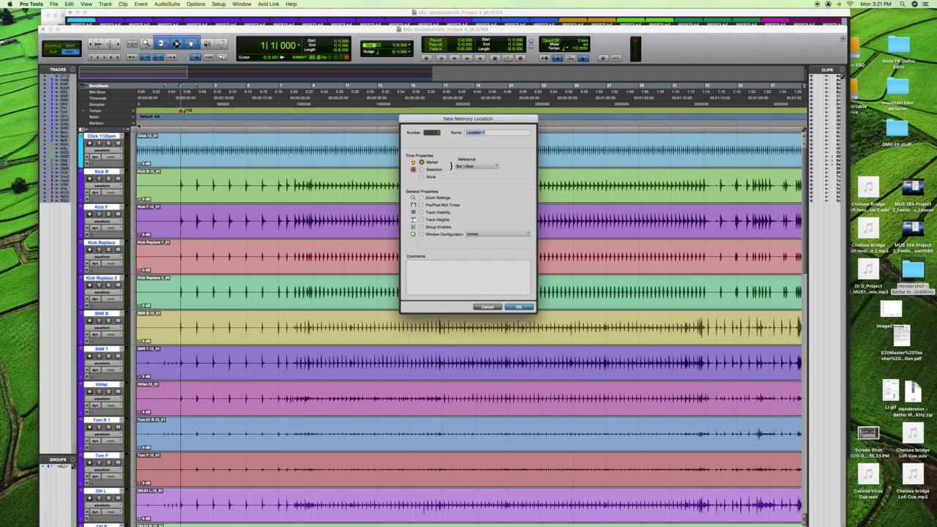
text(Intro)
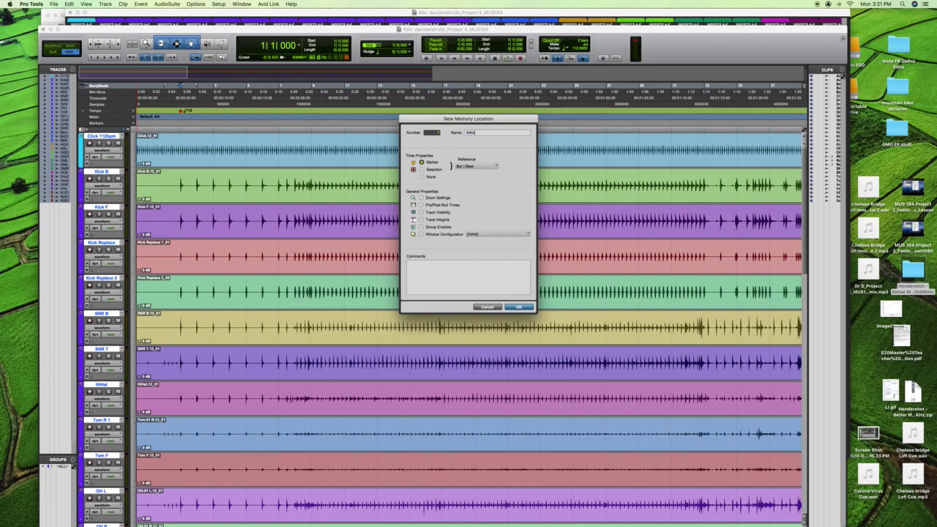
key(Return)
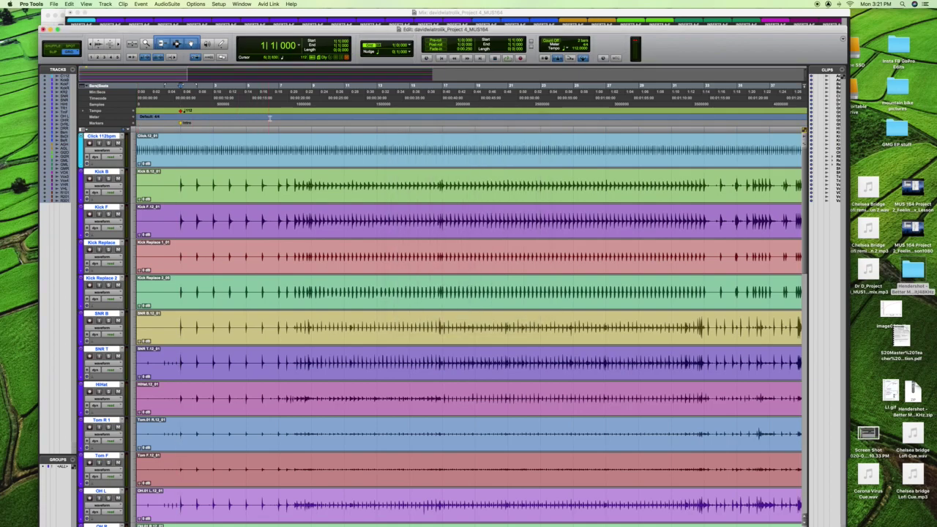
Audition the song from bar 7 and bar 17, zooming out to see more bars.
click(279, 117)
key(space)
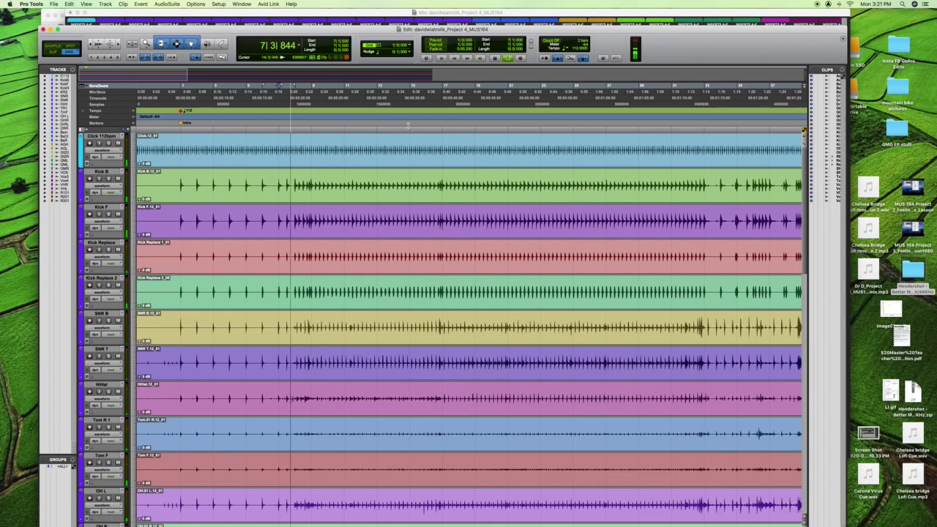
click(426, 120)
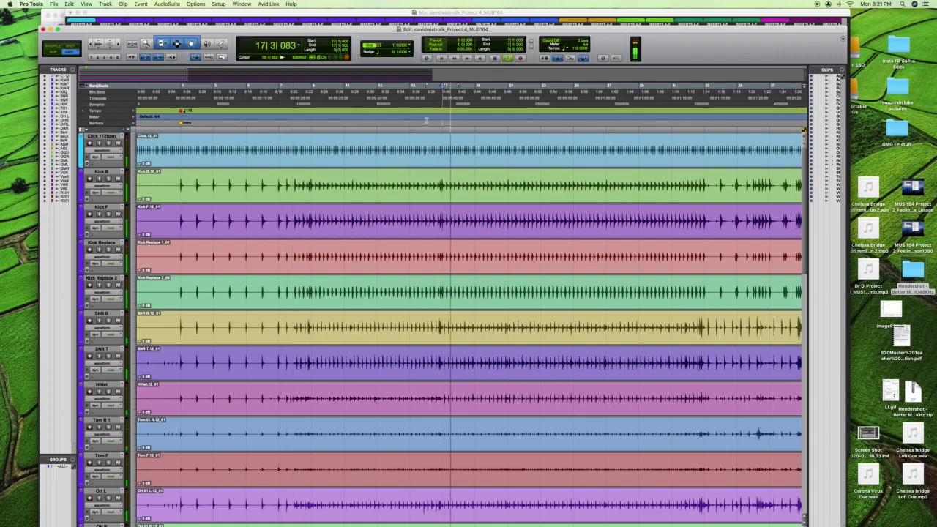
key(space)
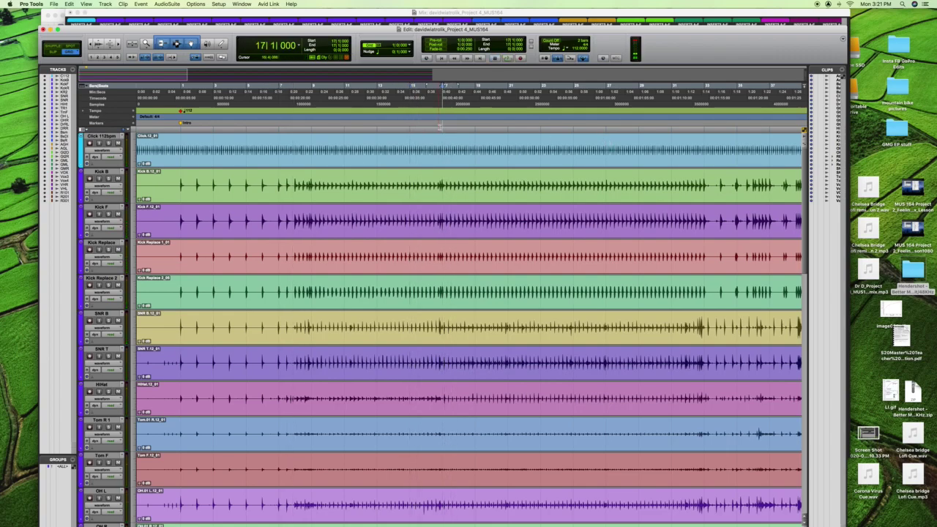
key(space)
scroll(443, 194, down, 10)
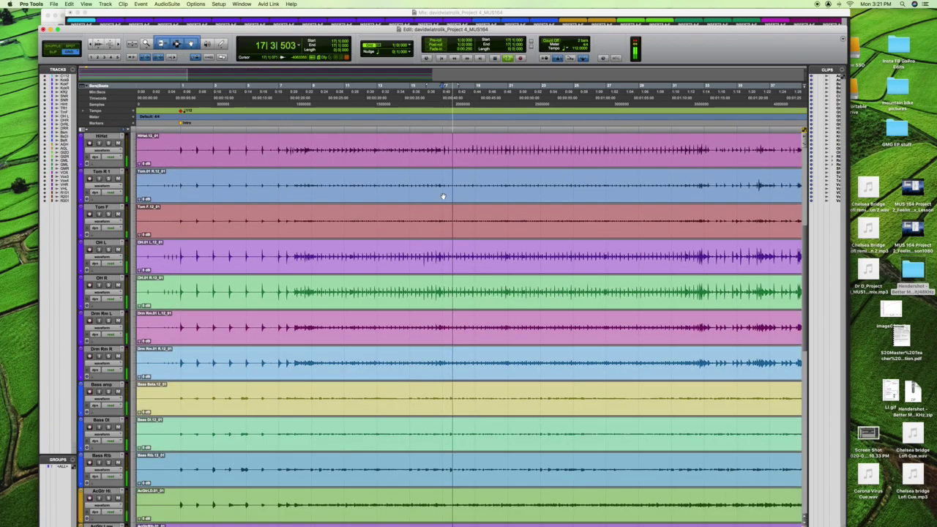
key(super+bracketleft)
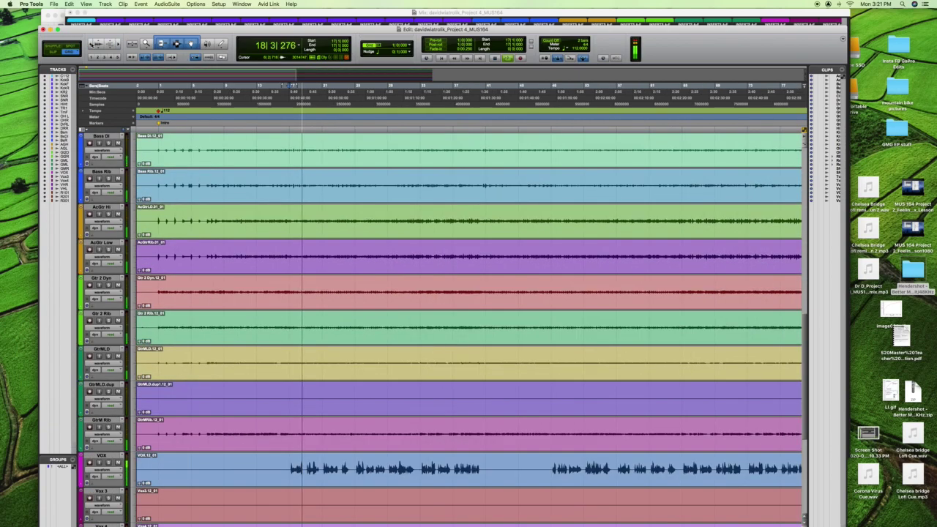
key(space)
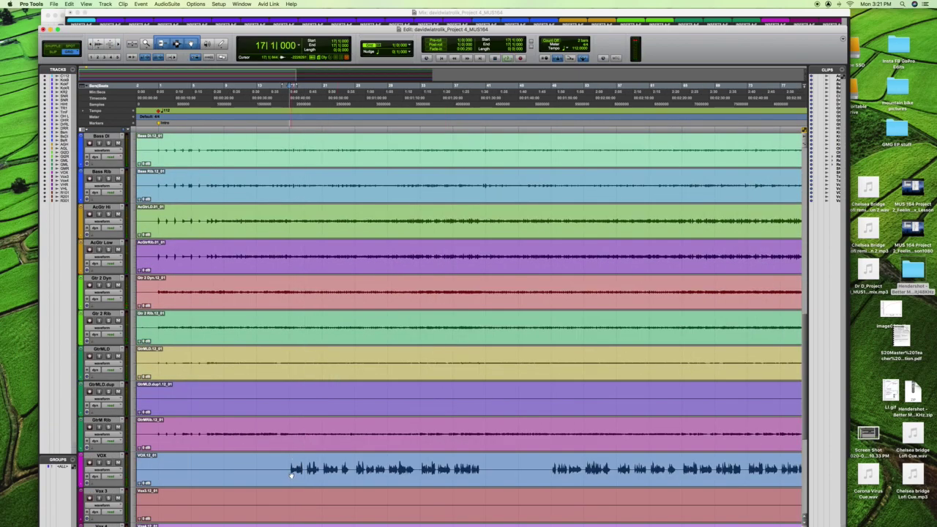
scroll(291, 474, up, 10)
Add a marker named 'V1' at bar 17.
click(286, 128)
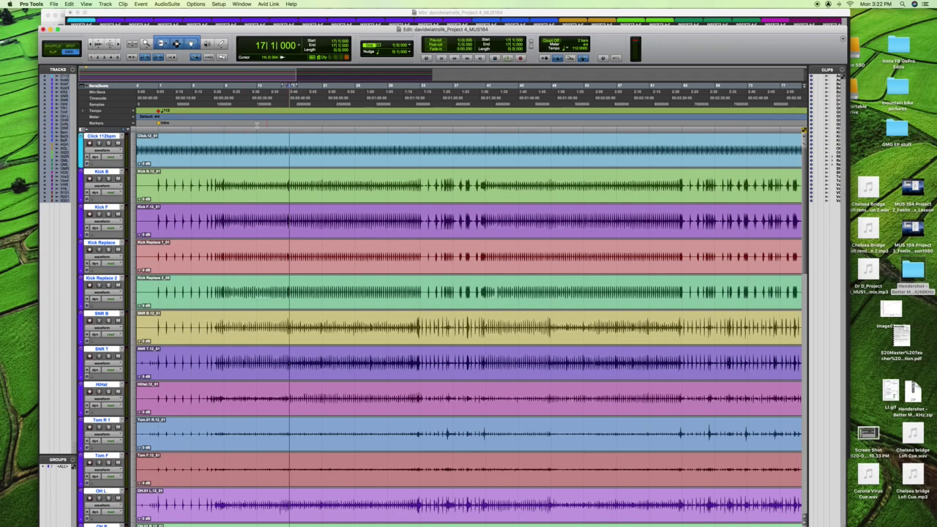
click(133, 125)
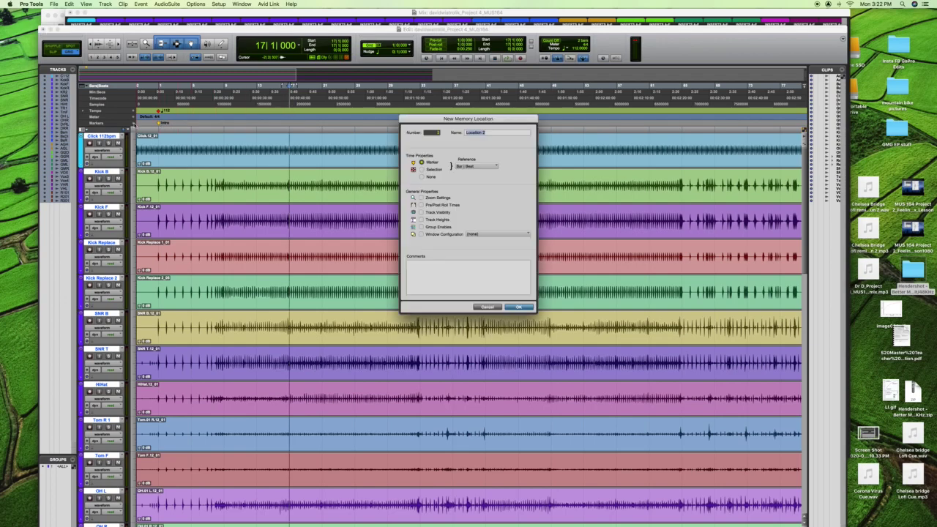
text(V1)
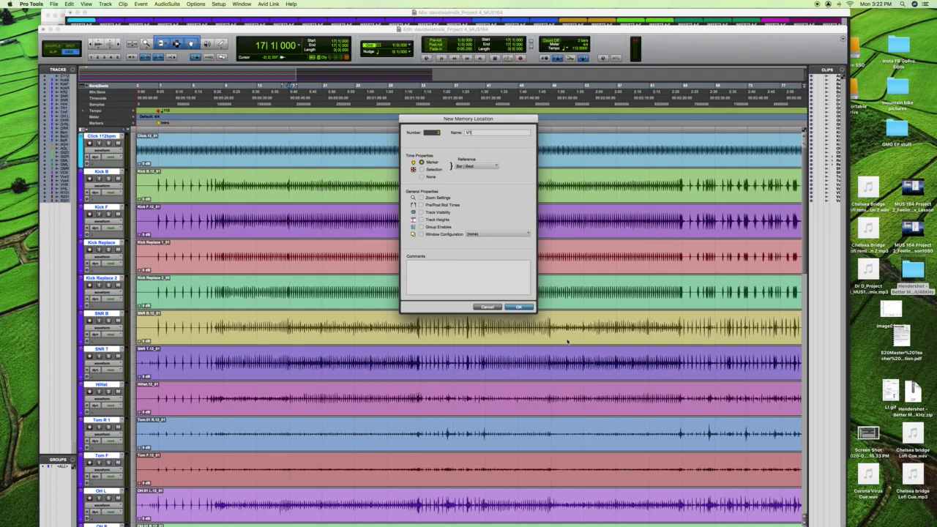
key(Return)
Play ahead to find the next section and add the V2 marker at bar 25.
click(323, 123)
key(space)
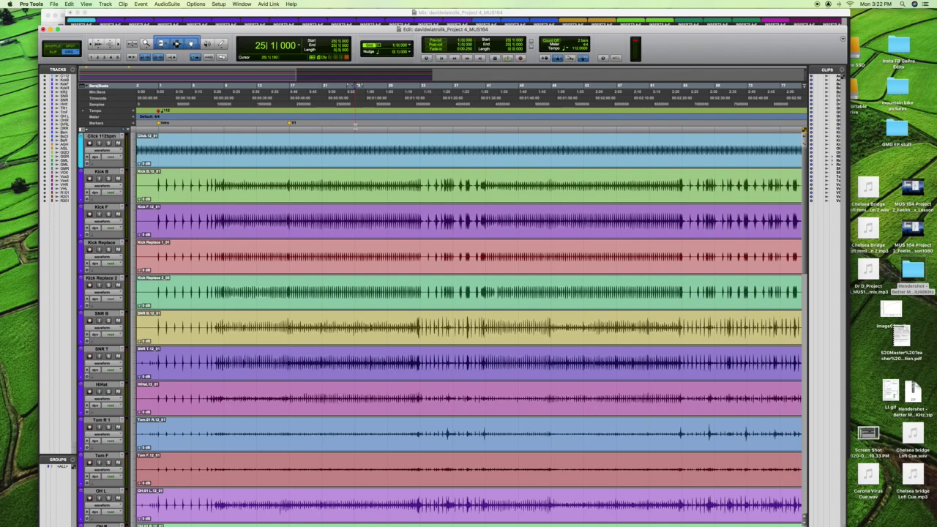
click(136, 123)
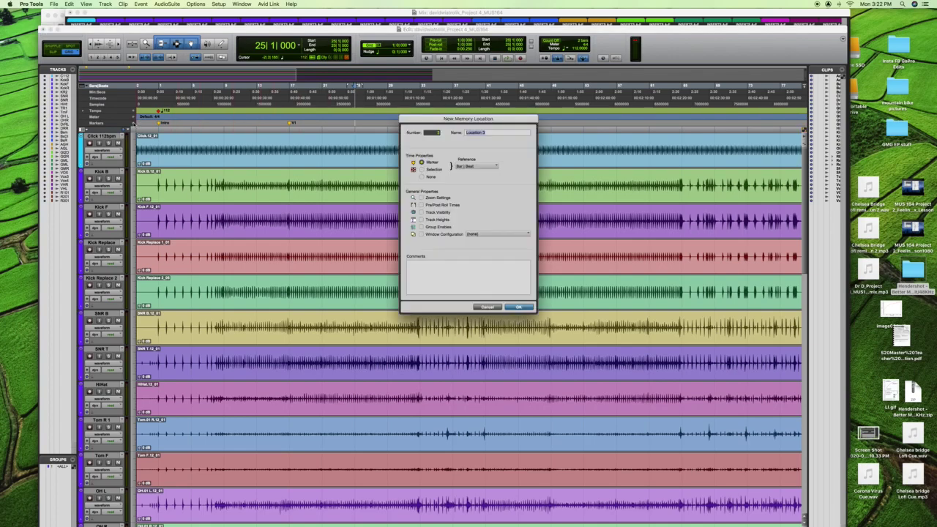
key(Return)
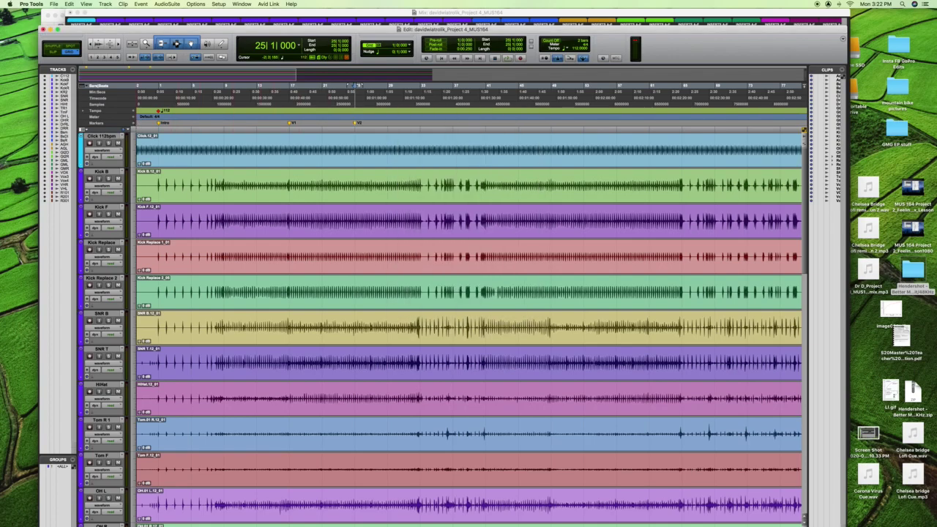
Check the section at bar 33 and add a marker named 'Ch 1' there.
key(space)
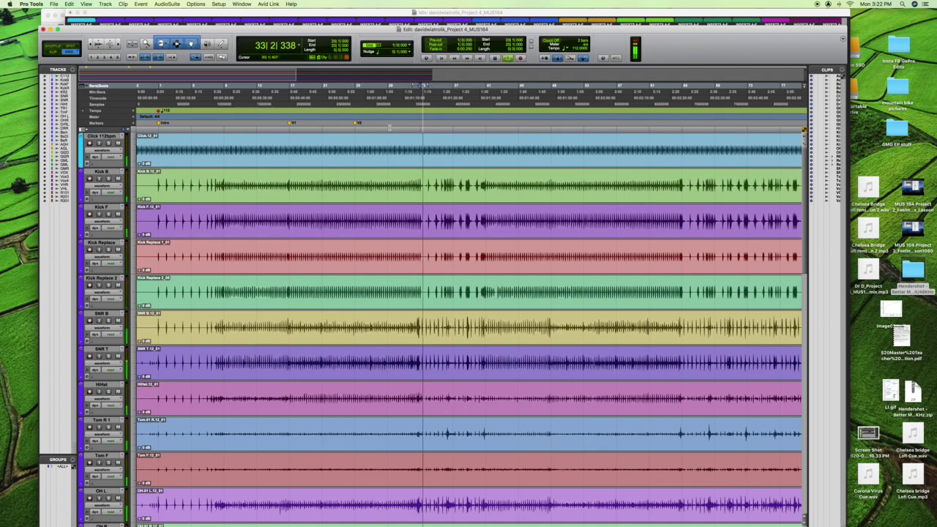
click(418, 129)
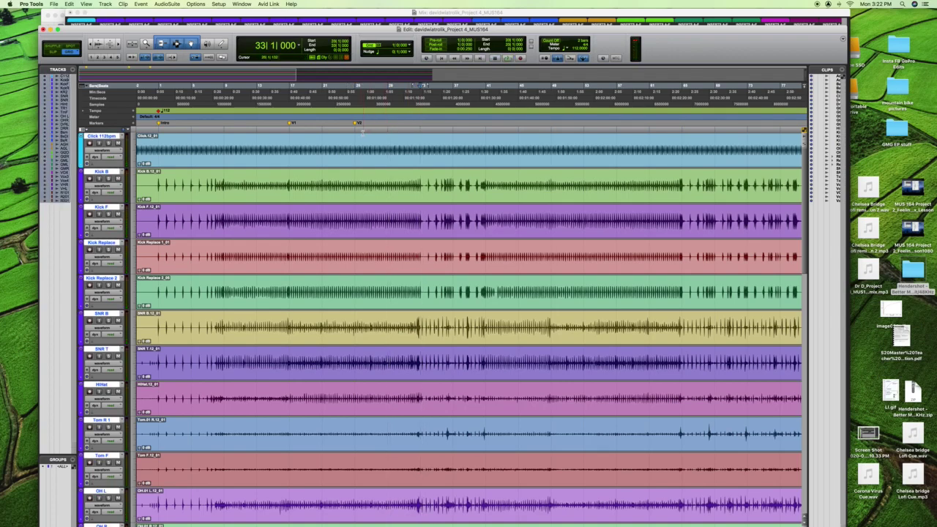
key(space)
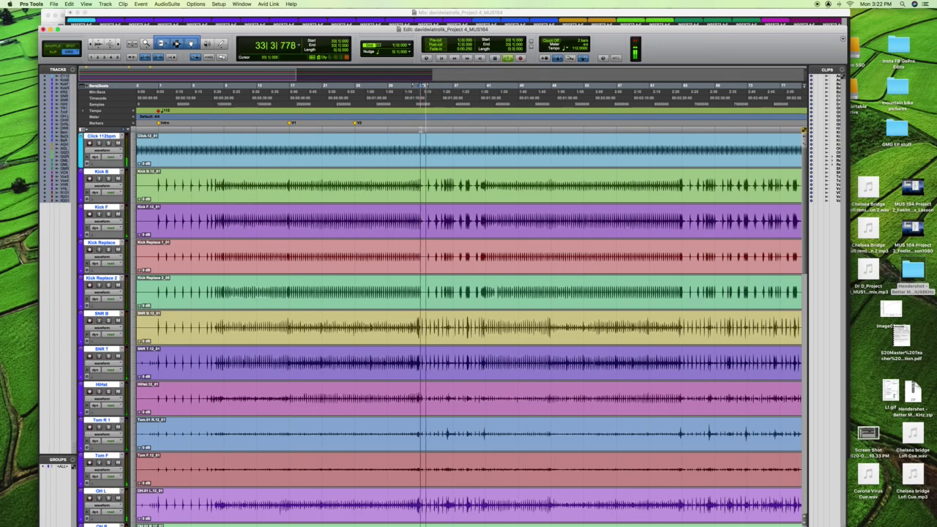
key(space)
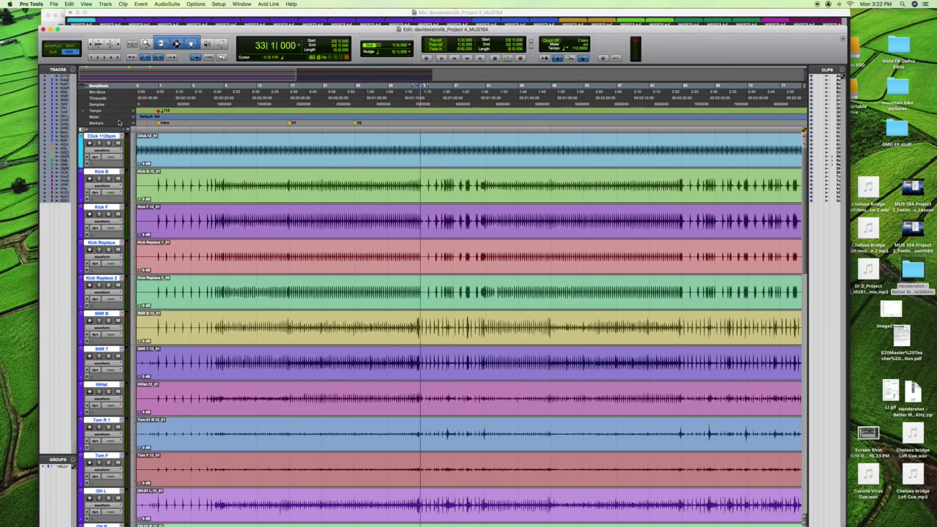
key(KP_Enter)
text(Ch 1)
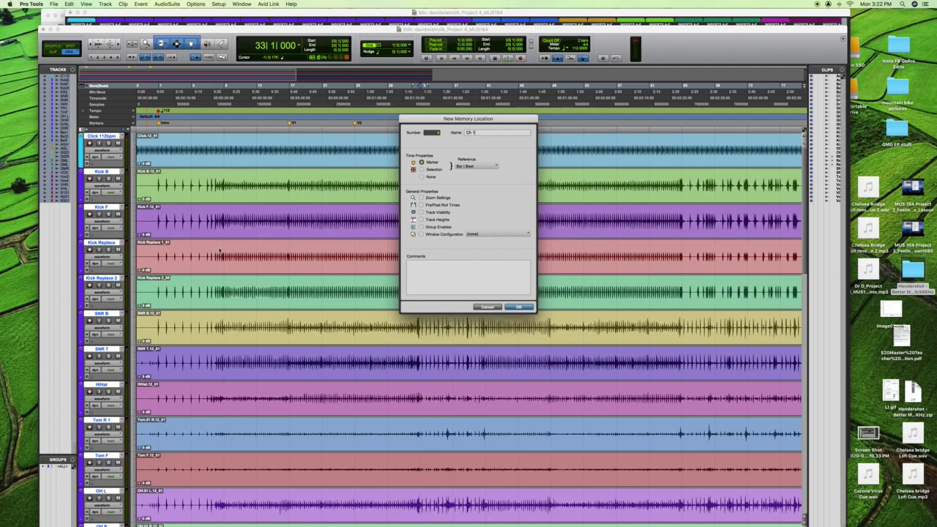
key(Return)
Jump to bar 41, play from there, and start a new marker at bar 41.
key(KP_2)
key(space)
key(space)
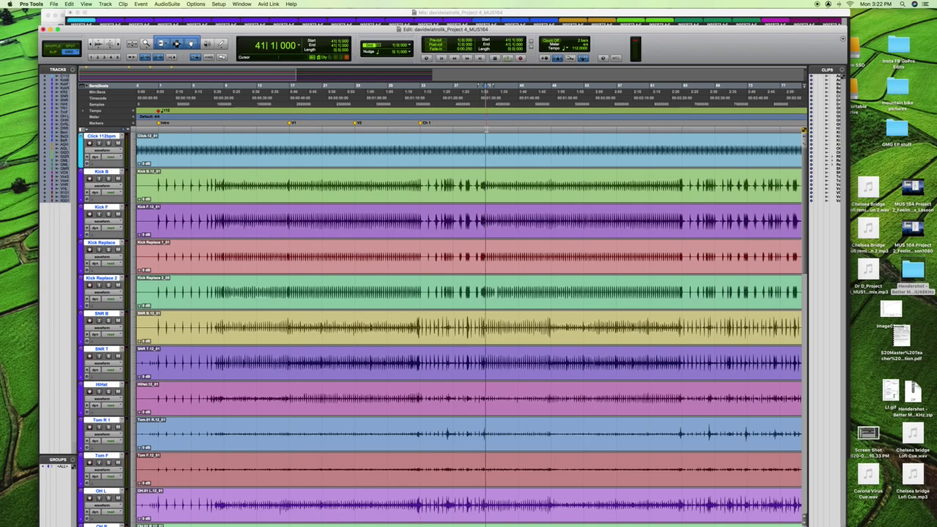
click(133, 123)
Name the bar 41 marker 'Gtr solo break 1', fixing the mistyped start.
text(IN)
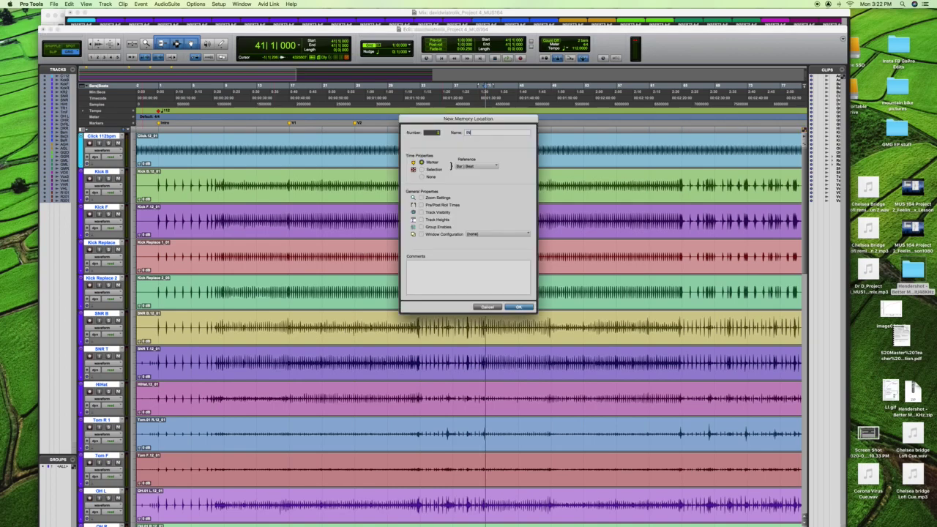
key(BackSpace)
key(BackSpace)
text(solo break)
click(467, 133)
text(Gtr)
key(Return)
Audition from bar 47 and add a marker named 'V3' at bar 49.
click(535, 132)
key(space)
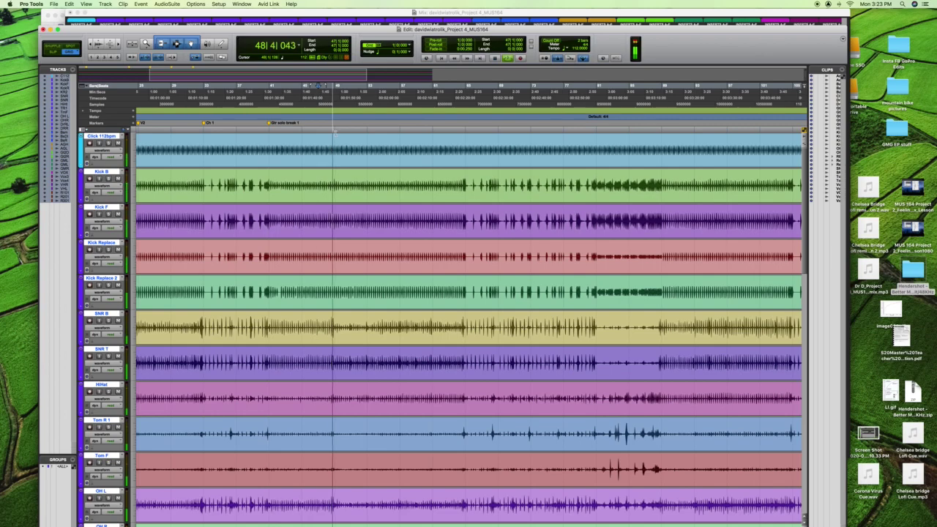
key(space)
click(334, 130)
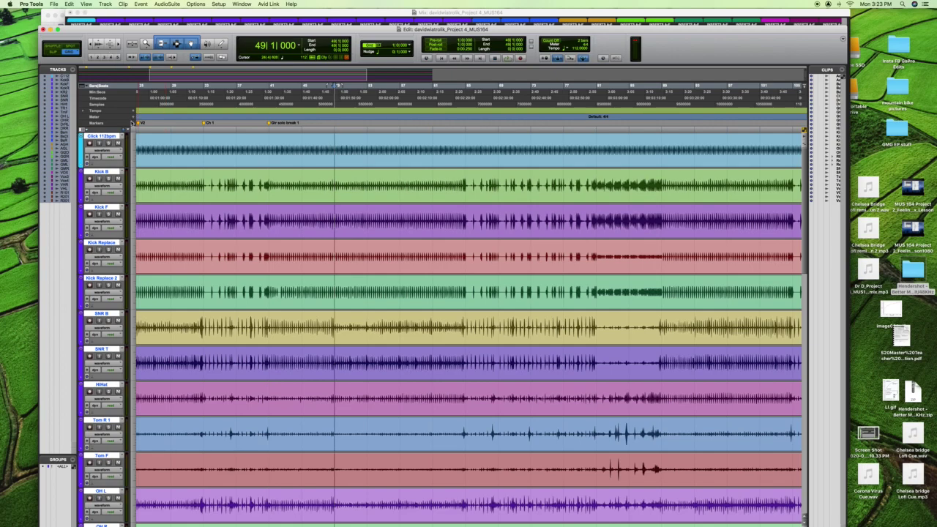
key(KP_Enter)
text(V3)
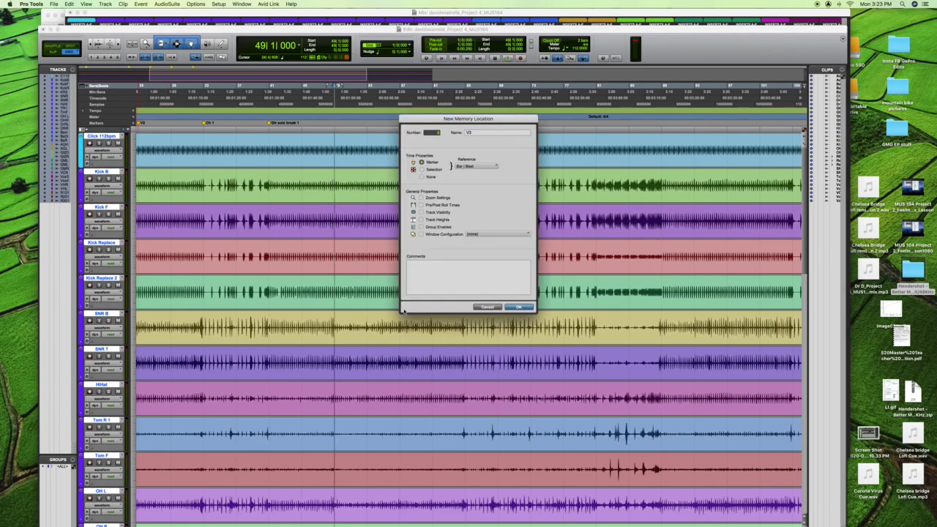
click(518, 308)
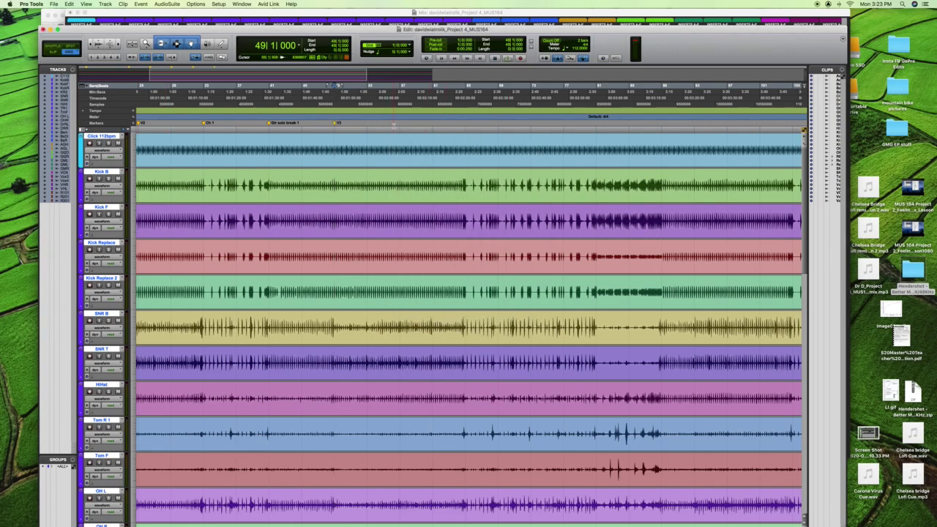
Play ahead to find the next section and add a 'V4' marker at bar 57.
click(394, 128)
key(space)
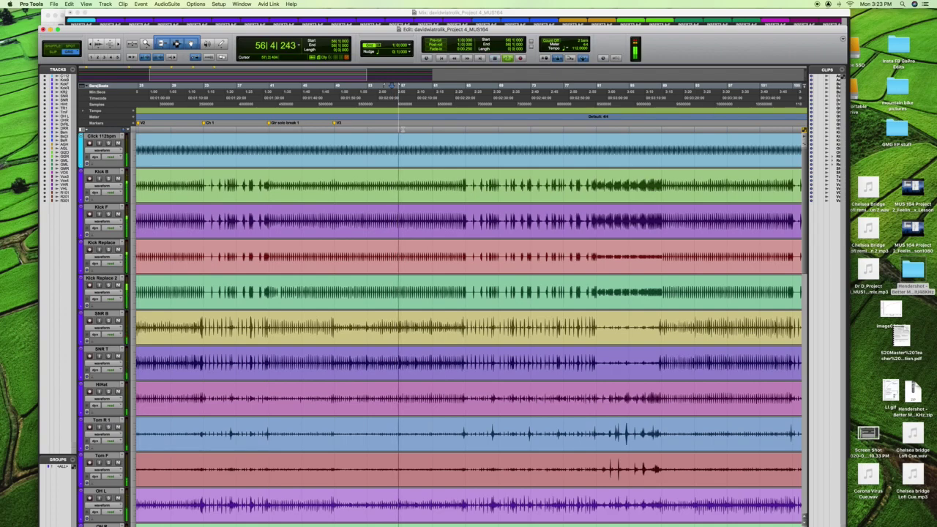
click(382, 129)
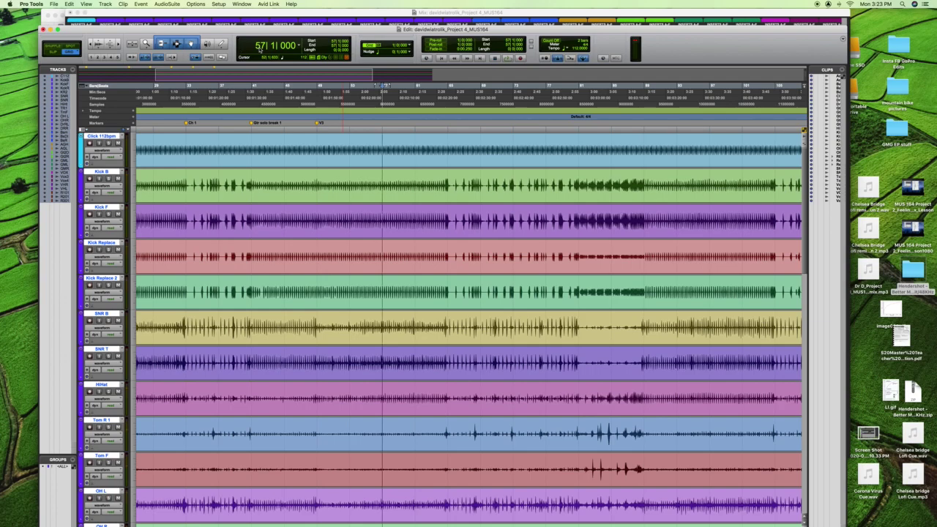
key(KP_Enter)
text(V4)
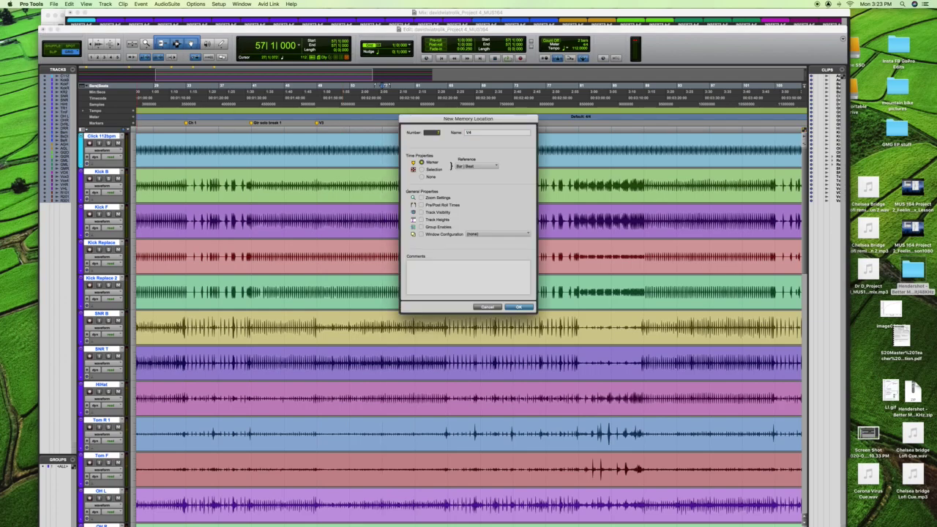
key(Return)
Add the Ch2 marker at bar 65 and start a new marker at bar 73.
click(449, 125)
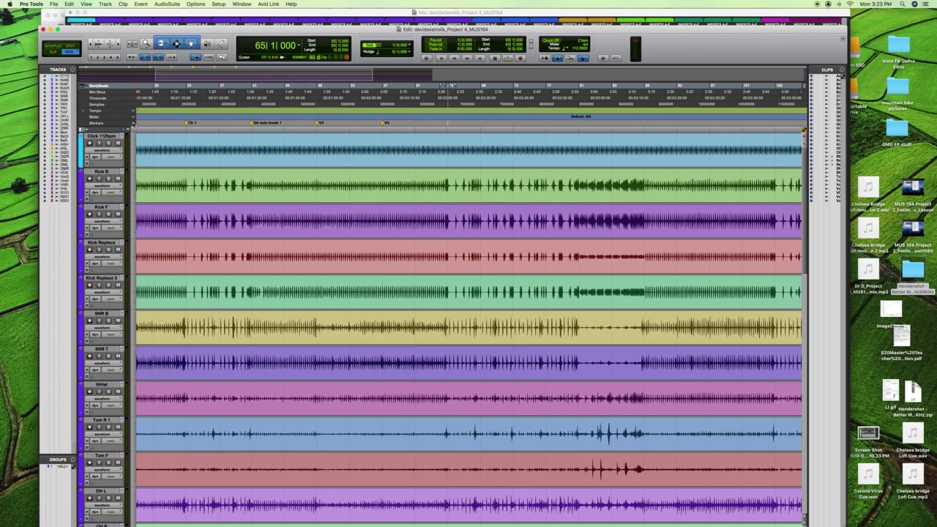
key(KP_Enter)
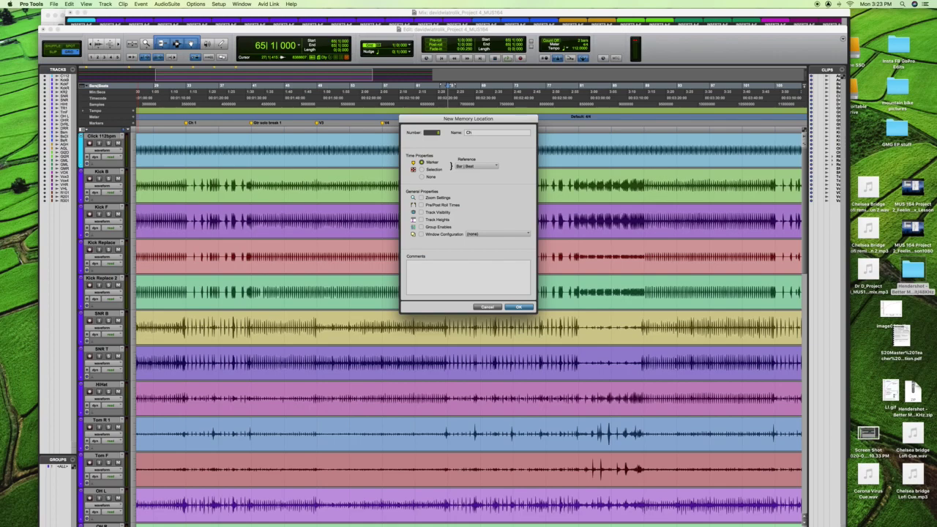
key(Return)
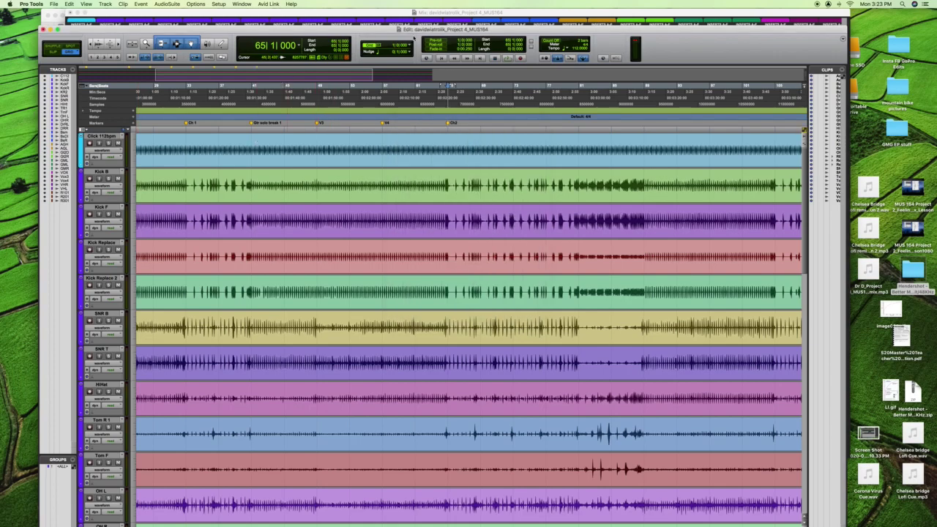
click(514, 123)
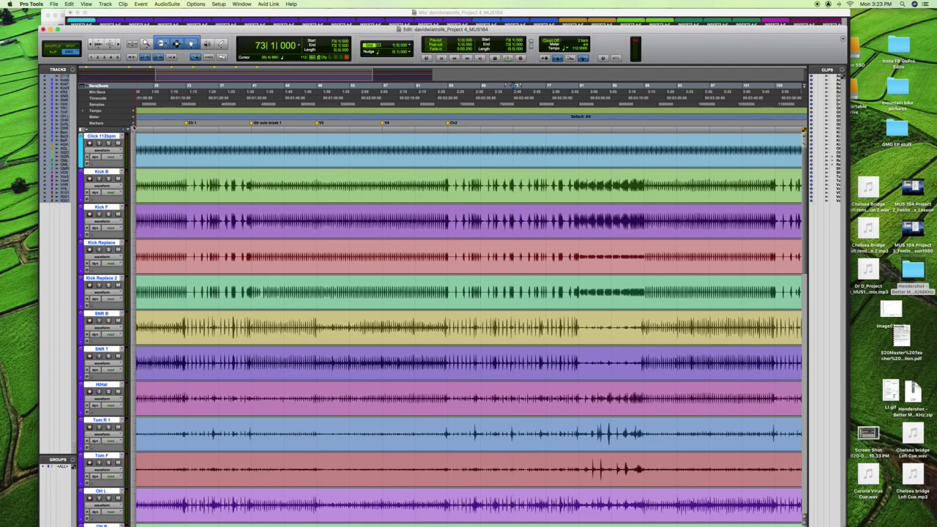
click(136, 123)
Name the bar 73 marker 'CH2b' and rename the Ch2 marker to 'Ch 2a'.
text(CH2b)
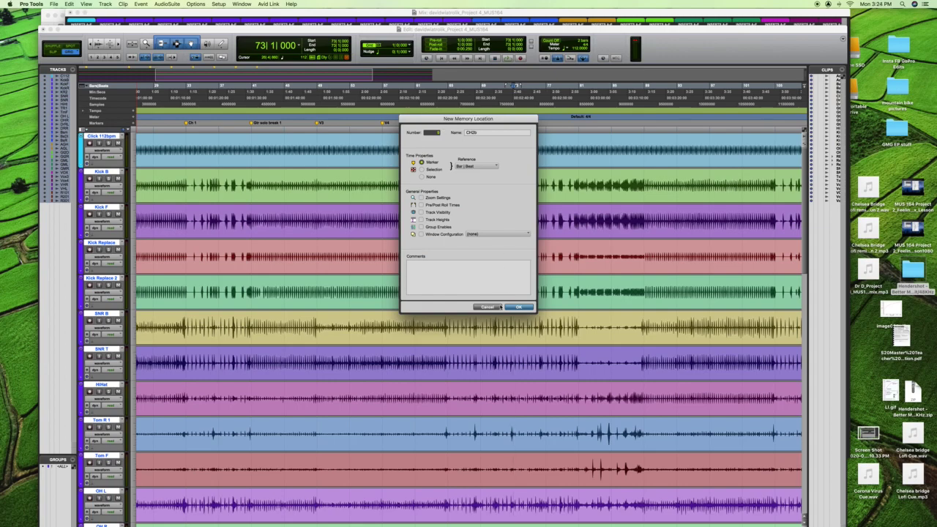
key(Return)
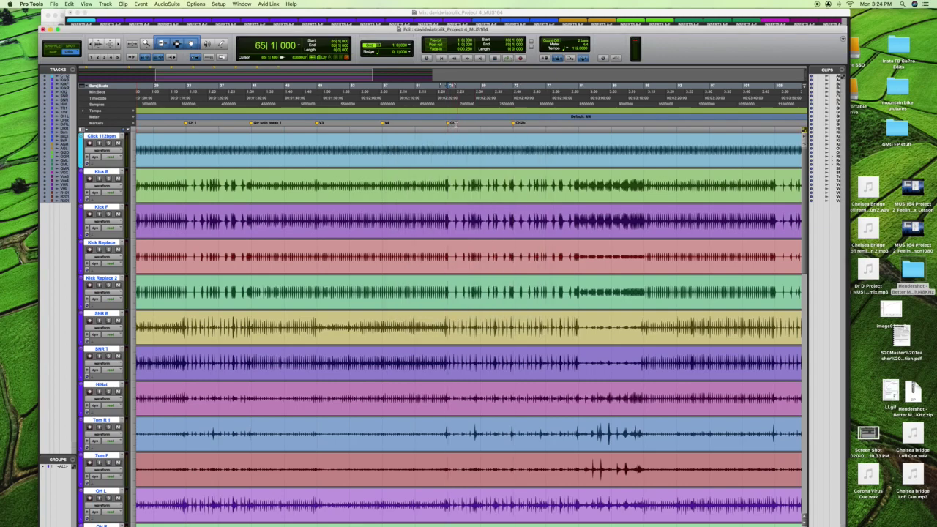
click(450, 123)
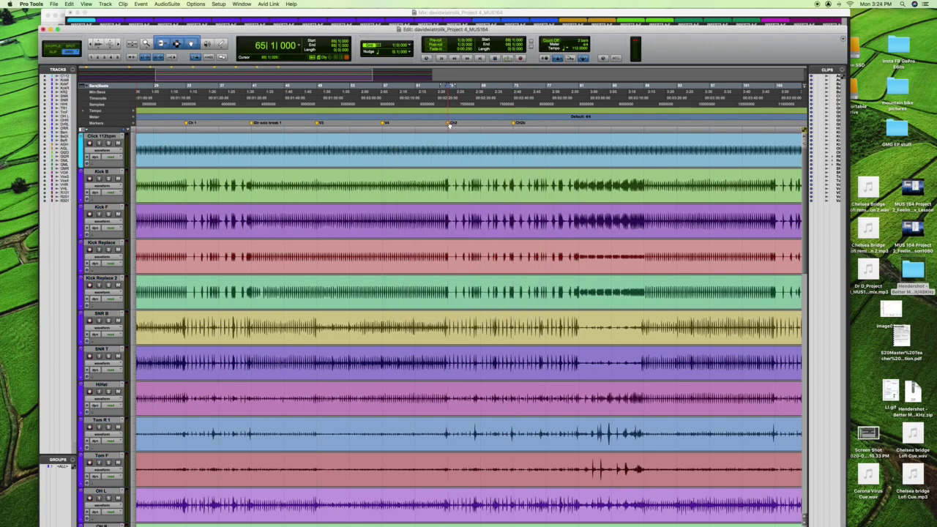
double_click(450, 124)
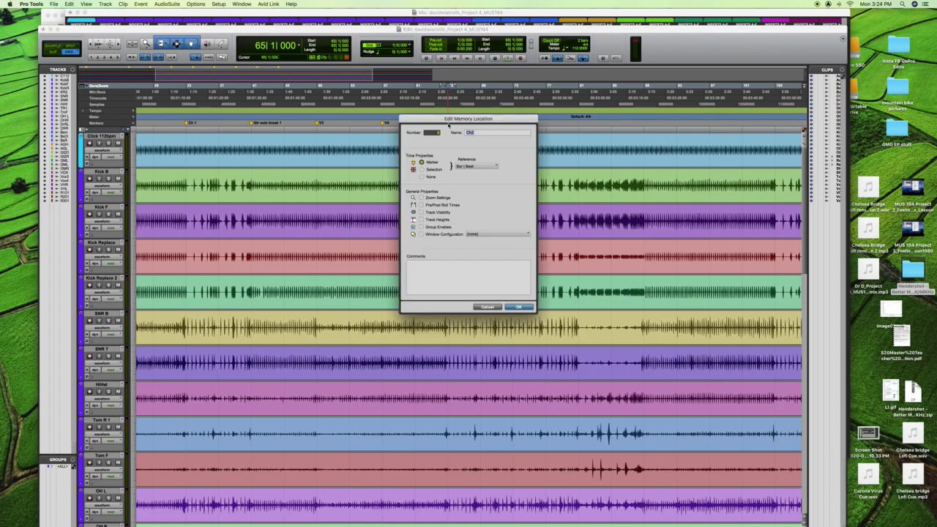
click(488, 308)
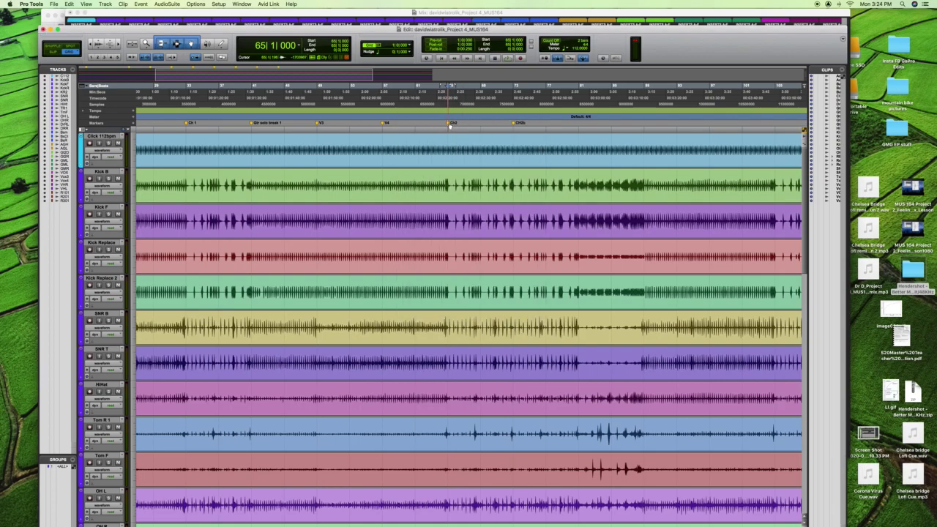
double_click(449, 124)
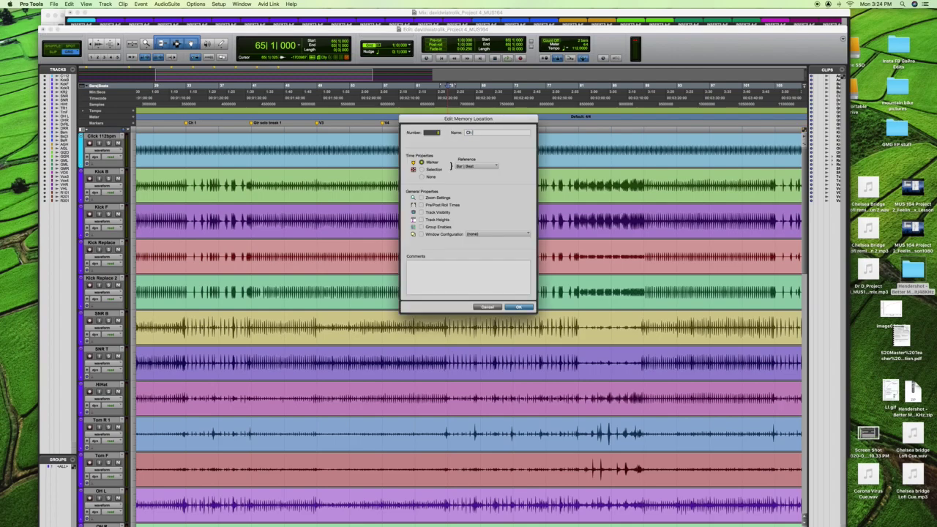
click(525, 307)
Find the next section change and add a 'Bridge' marker at bar 81.
scroll(512, 132, right, 5)
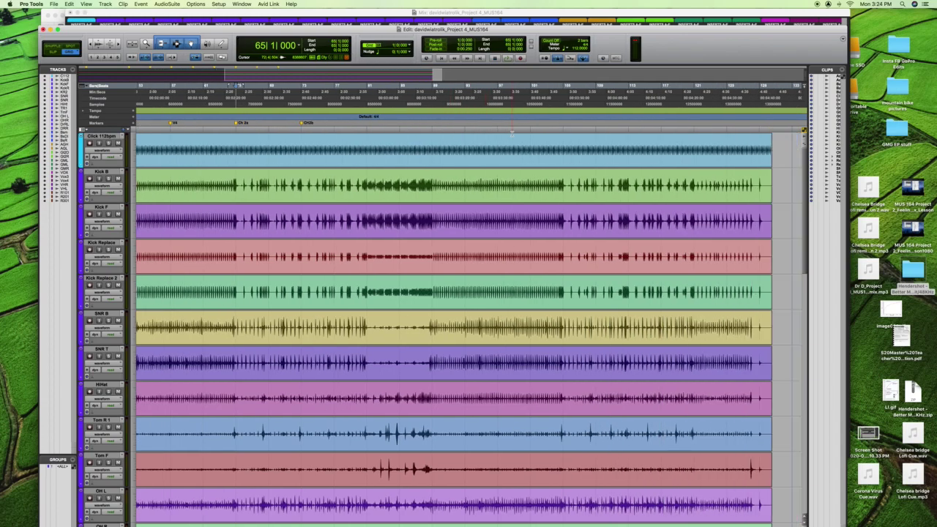
key(space)
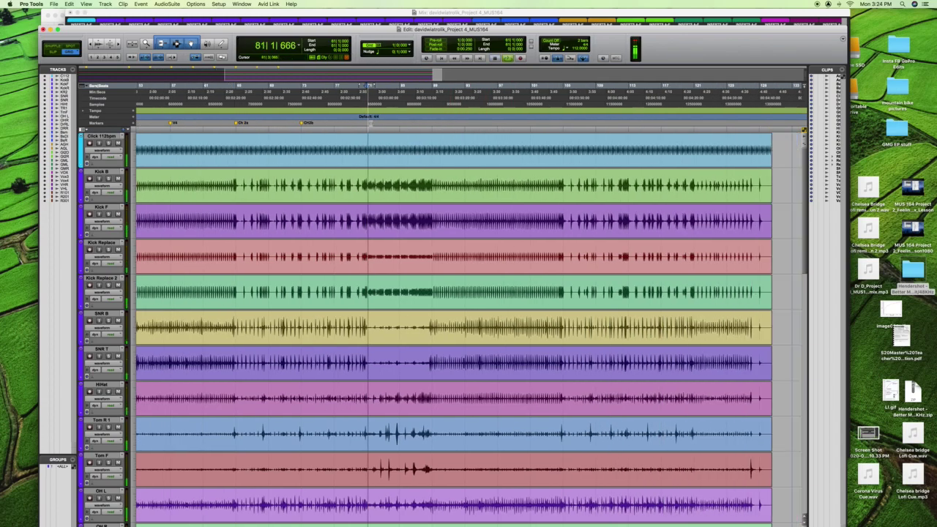
key(super+a)
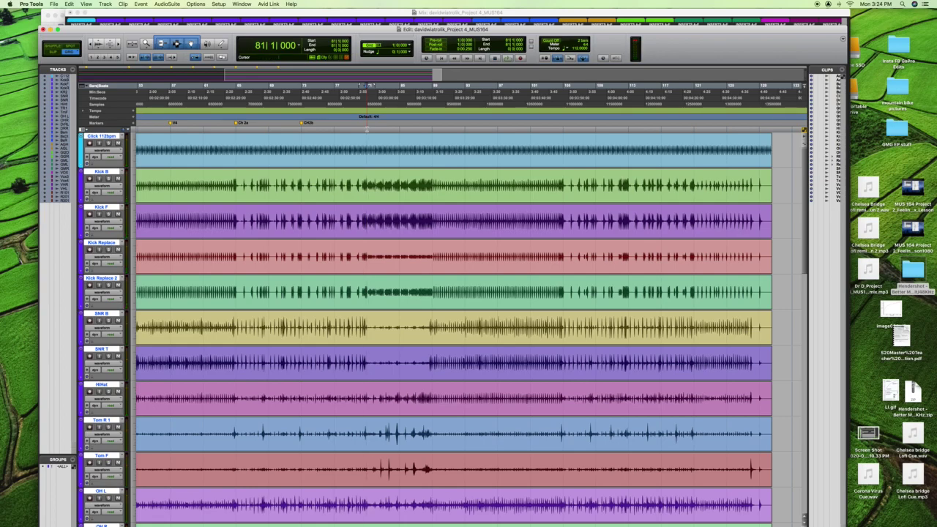
click(130, 122)
text(Bridge)
key(Return)
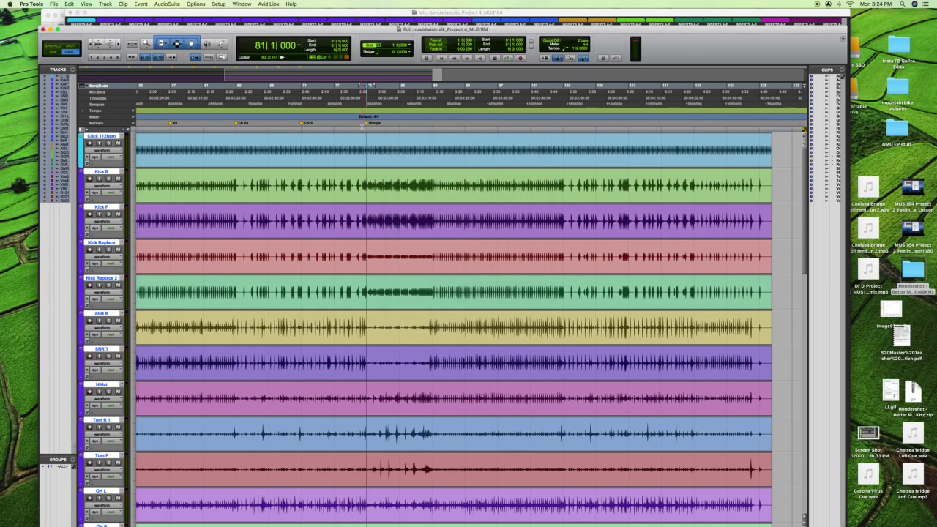
Audition around bar 100 and add a 'Ch 3 out' marker at bar 105.
click(562, 128)
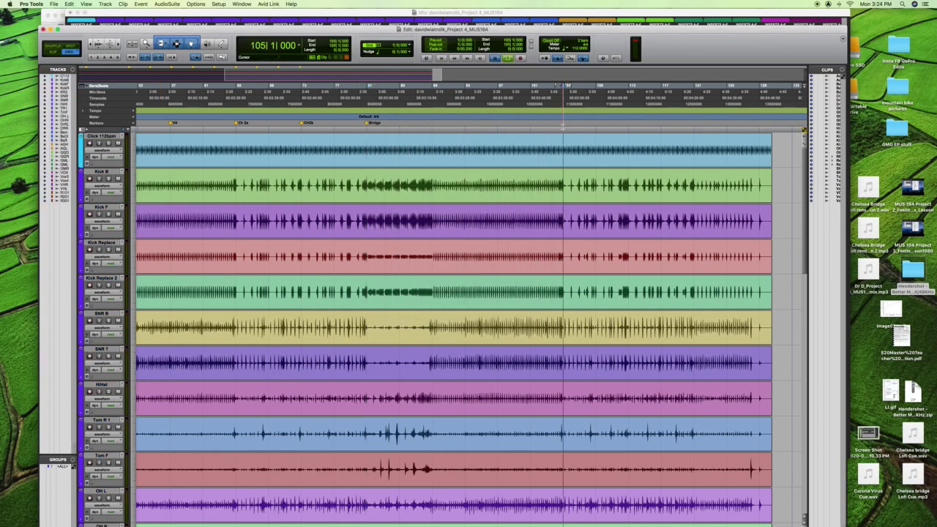
key(space)
key(space)
click(229, 126)
key(space)
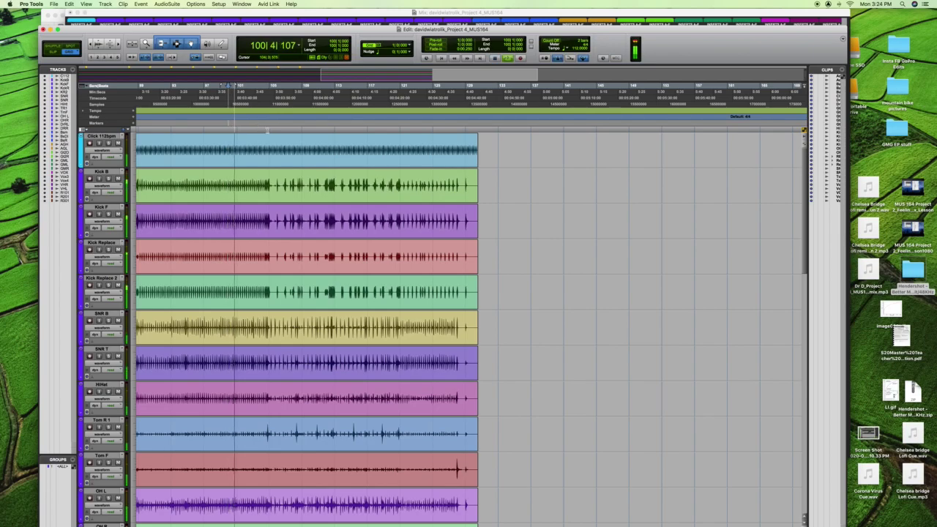
scroll(352, 133, left, 10)
key(space)
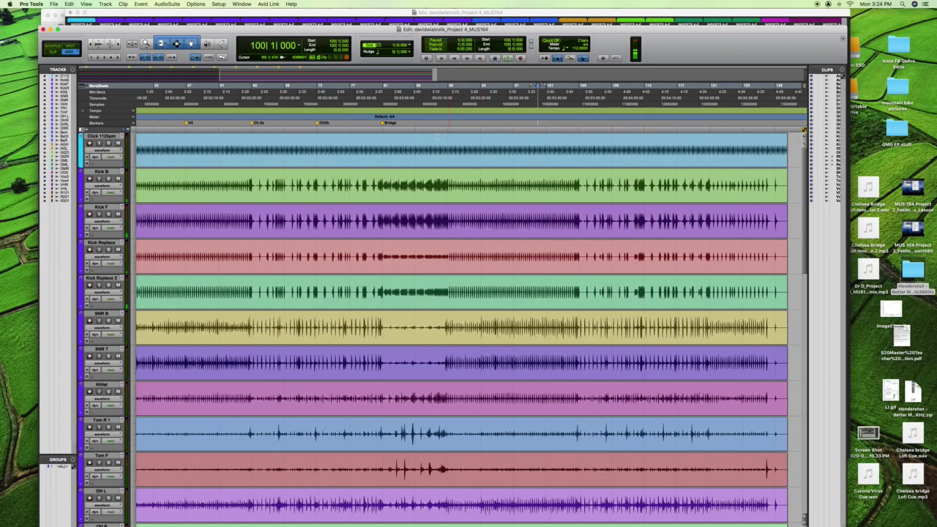
click(579, 128)
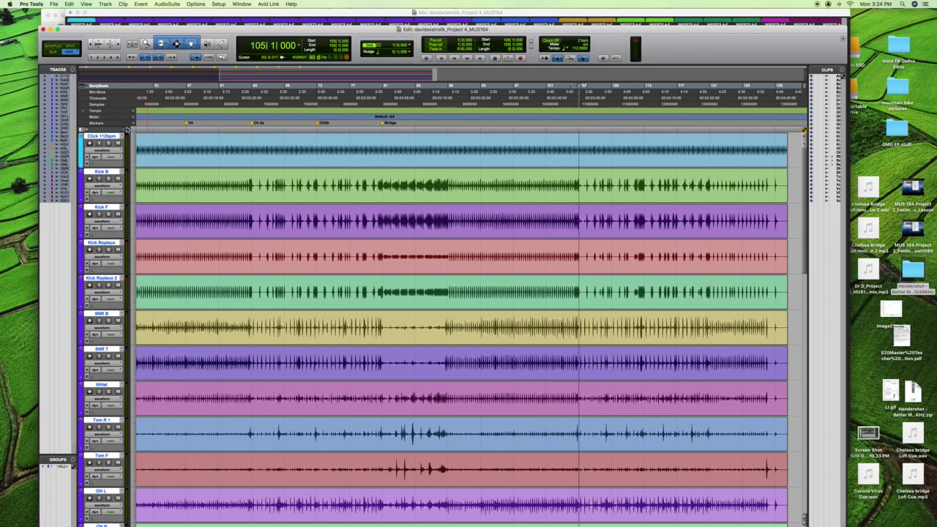
key(KP_Enter)
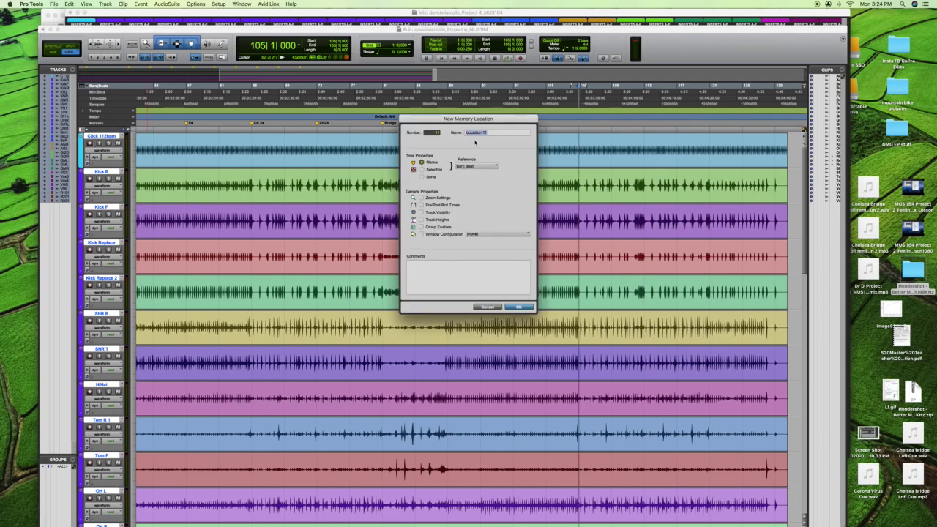
text(Ch)
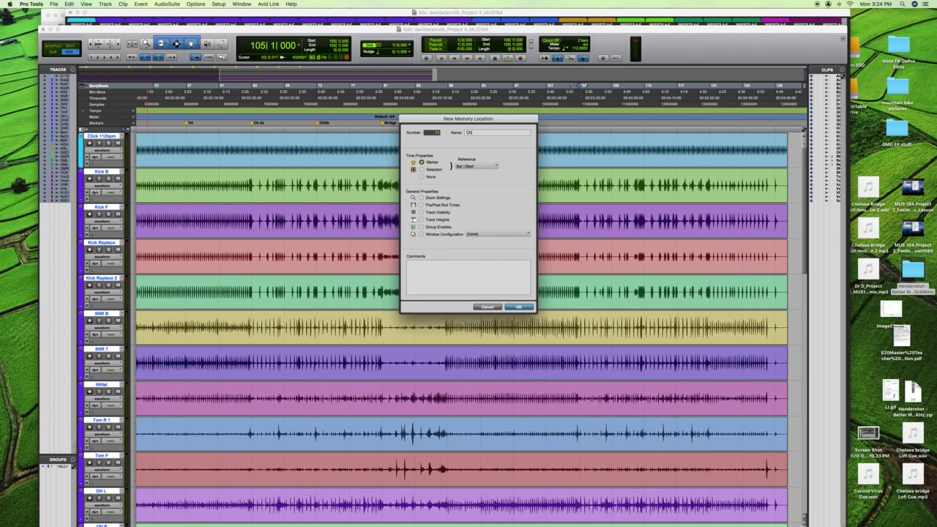
text( 3 out)
key(Return)
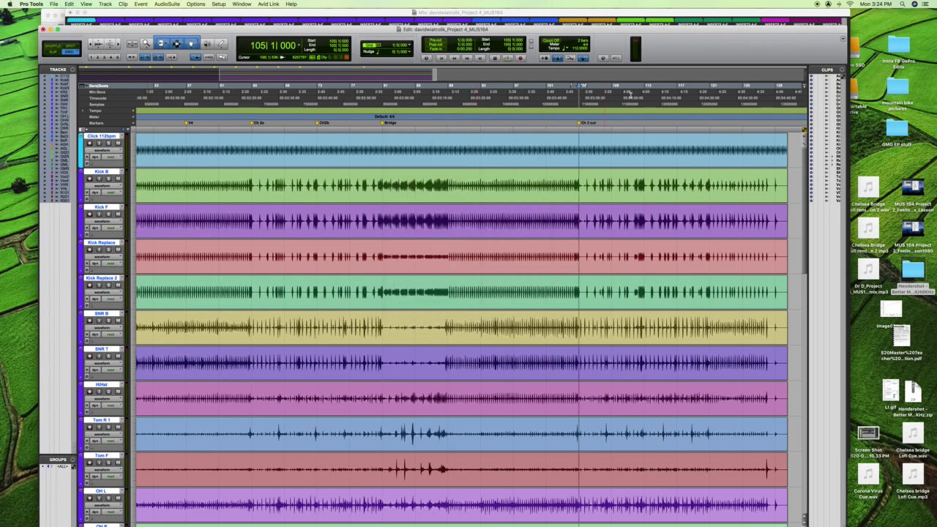
Audition around bar 118 and add an 'Outro' marker at bar 121, correcting the typo.
scroll(702, 117, right, 5)
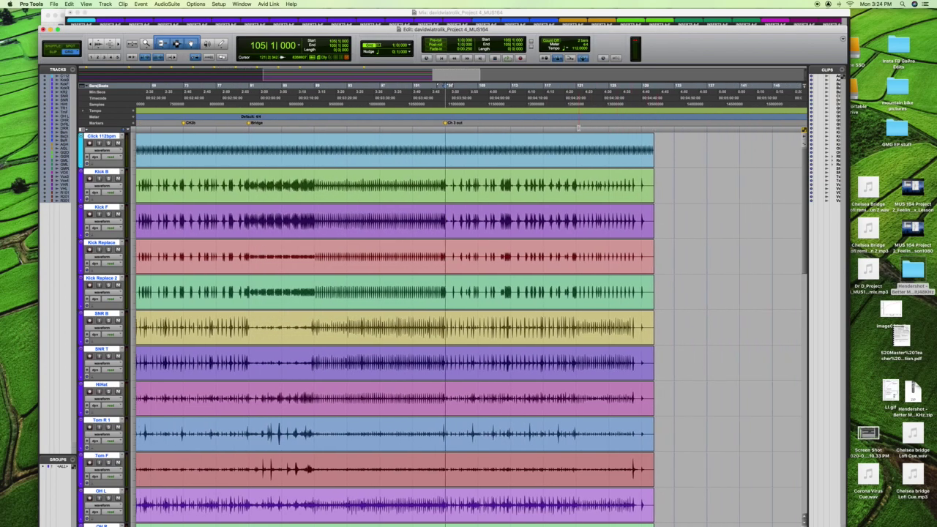
click(574, 85)
key(space)
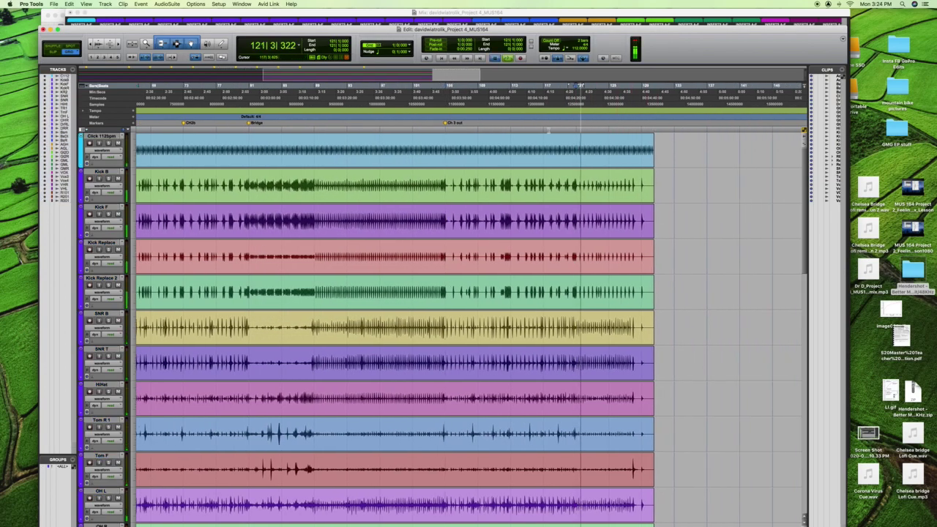
click(550, 131)
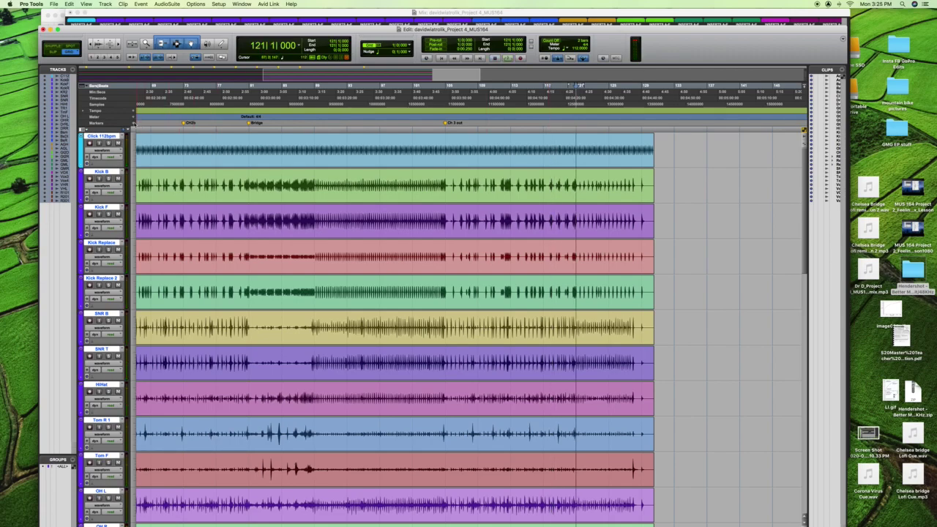
click(133, 123)
text(OUtro)
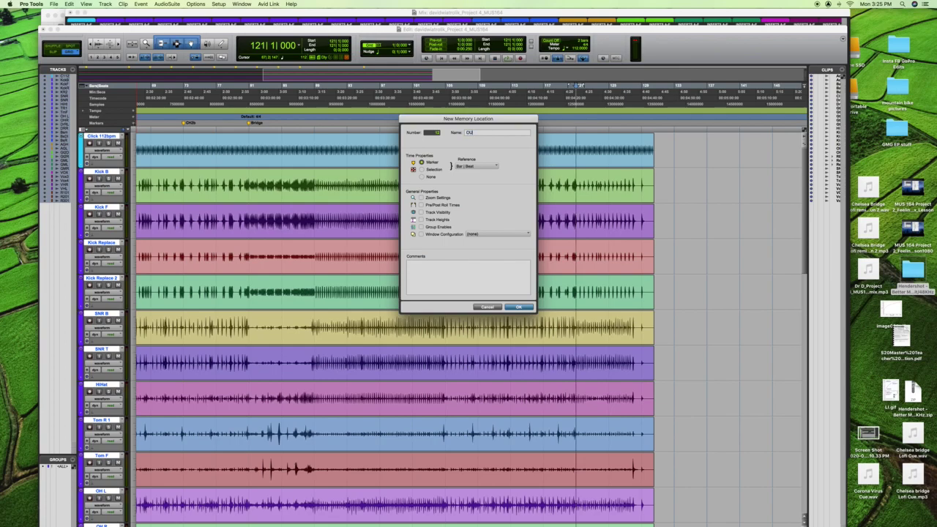
key(BackSpace)
key(BackSpace)
key(BackSpace)
text(utro)
key(Return)
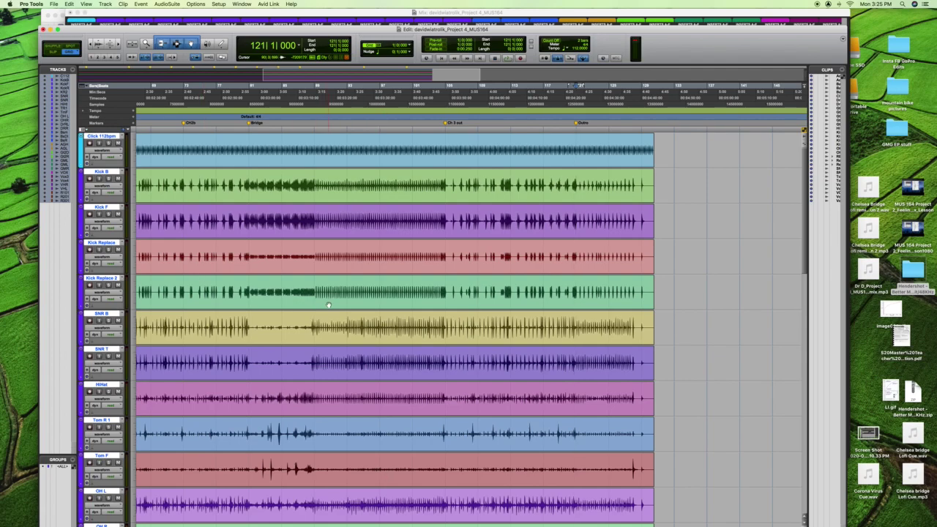
Return to the session start and bring up the Mix window.
key(Home)
scroll(336, 305, down, 11)
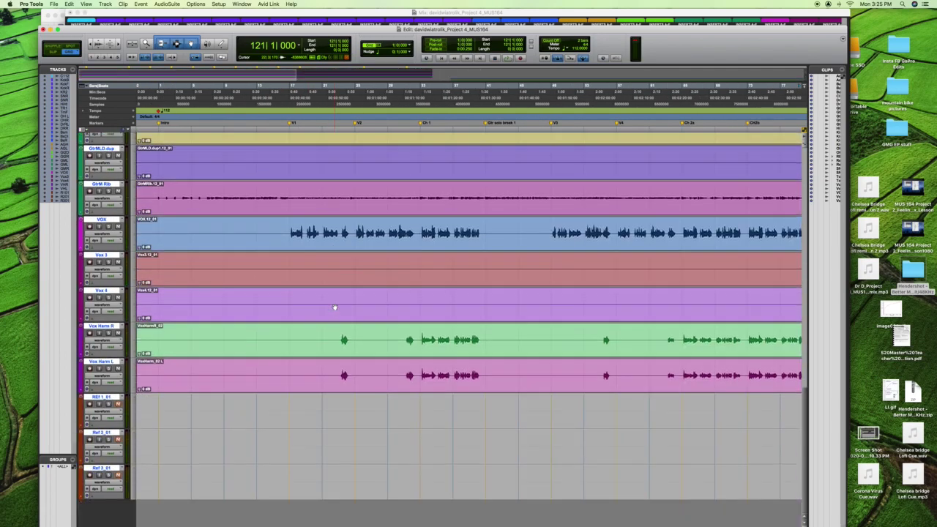
scroll(334, 307, up, 11)
key(super+equal)
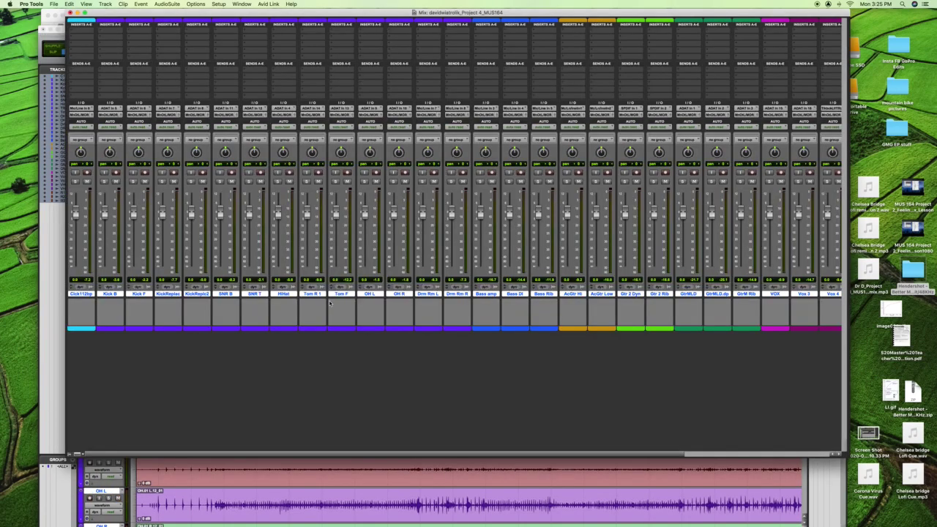
scroll(353, 282, right, 5)
scroll(352, 282, left, 5)
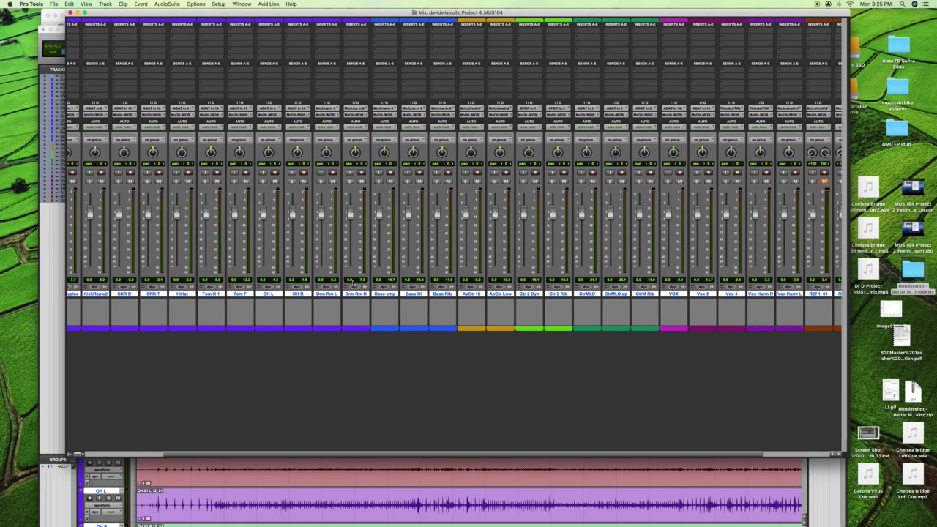
scroll(352, 282, right, 7)
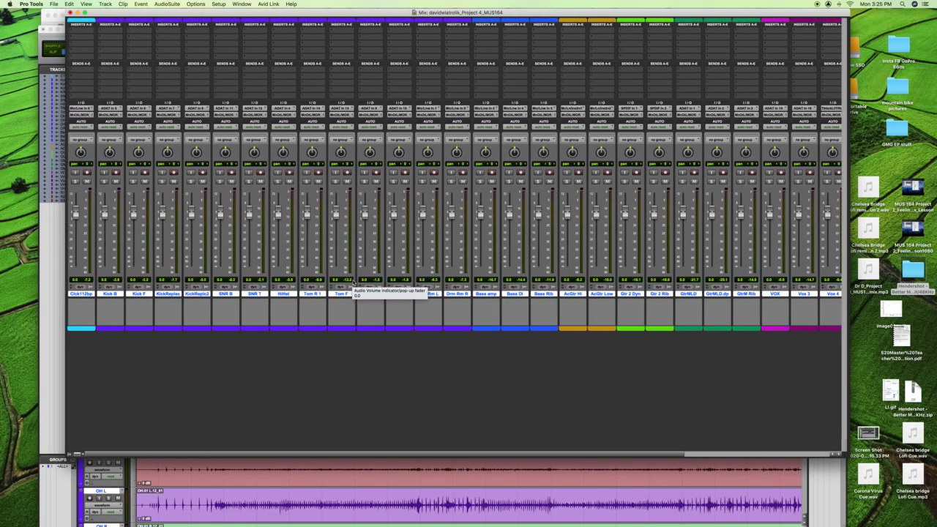
scroll(731, 316, left, 7)
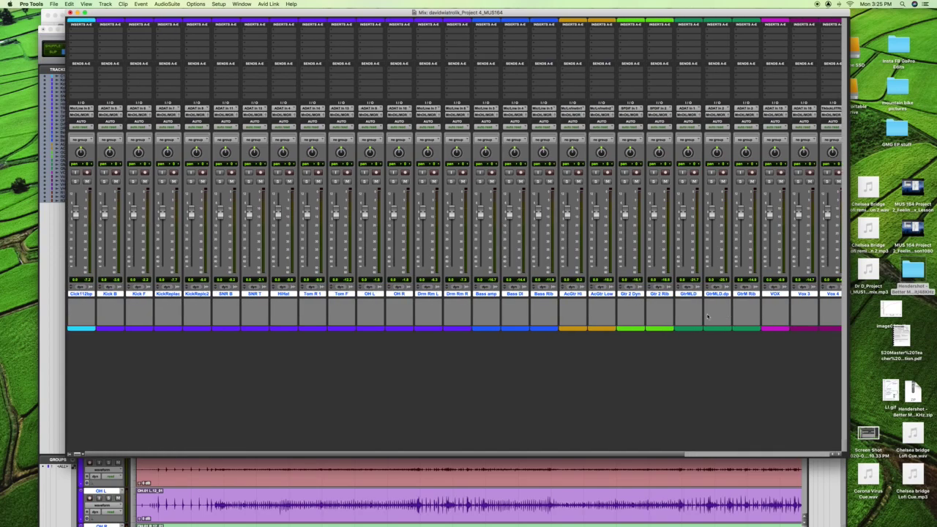
key(super+equal)
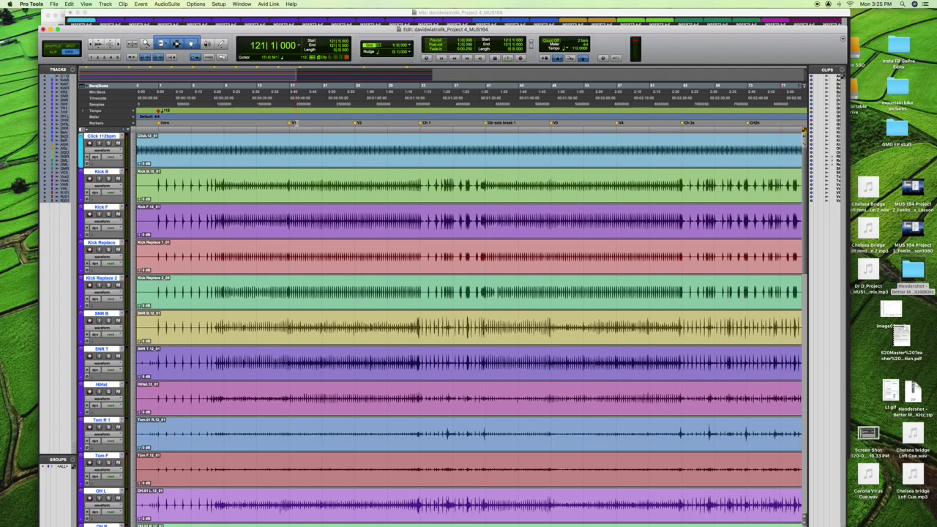
key(super+bracketleft)
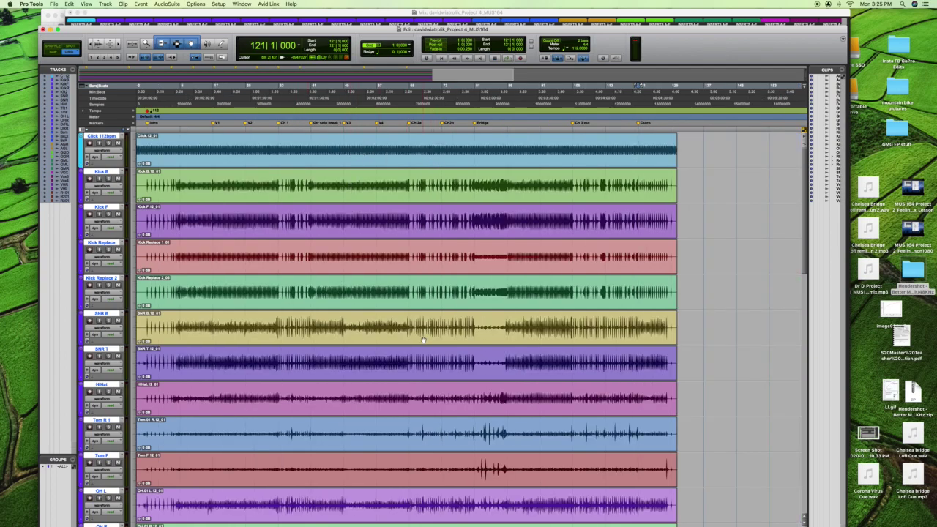
scroll(423, 340, down, 10)
scroll(423, 340, up, 10)
click(281, 342)
scroll(280, 341, down, 10)
scroll(280, 341, up, 10)
key(super+equal)
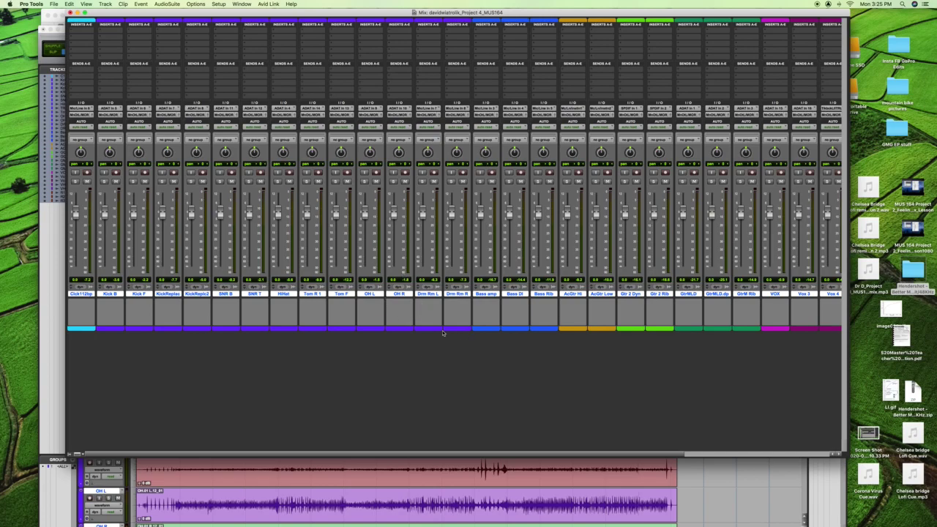
click(478, 295)
click(482, 294)
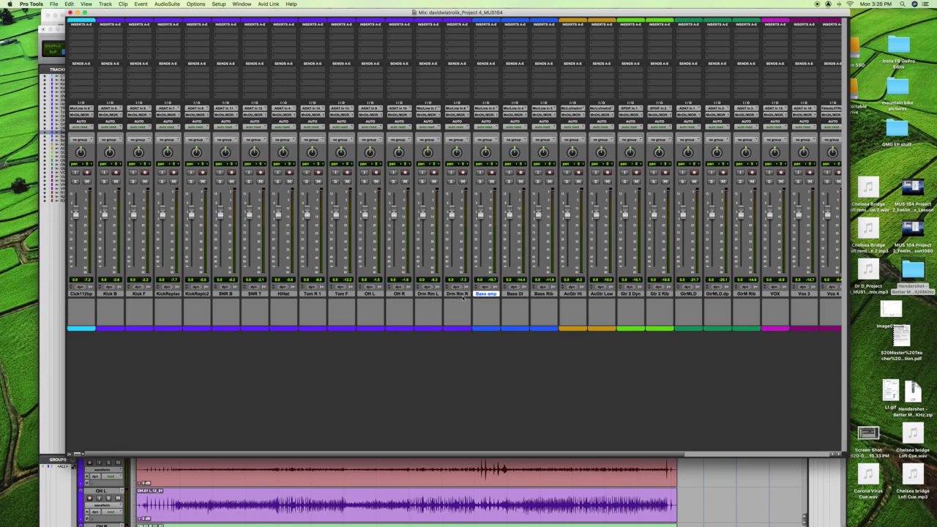
click(514, 294)
click(542, 294)
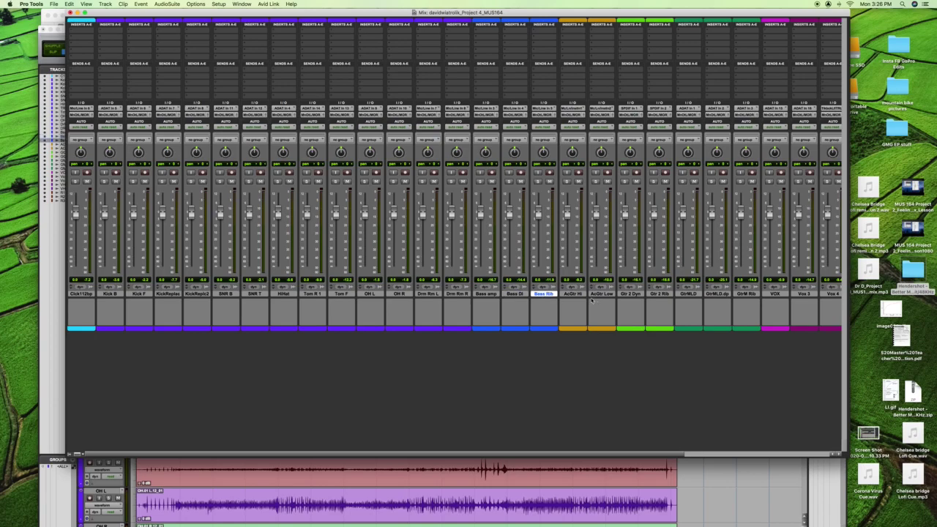
scroll(593, 301, right, 4)
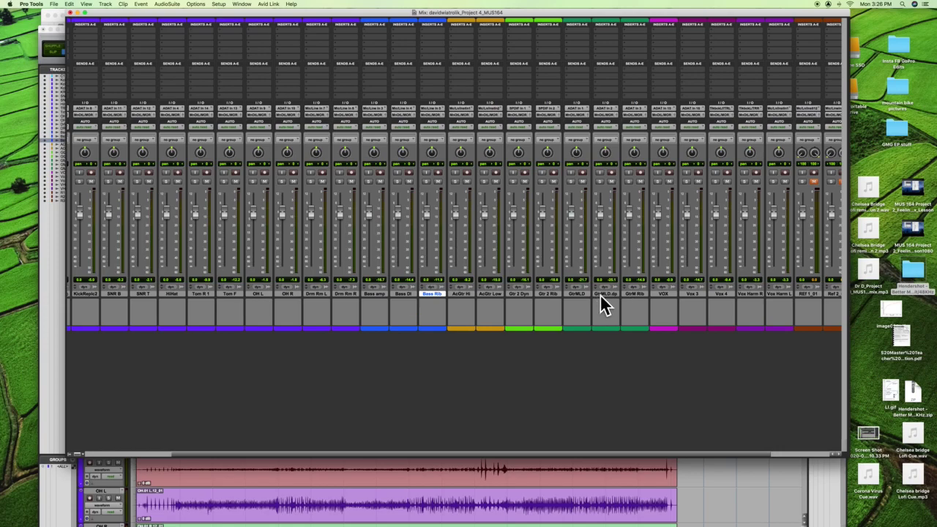
scroll(637, 298, right, 3)
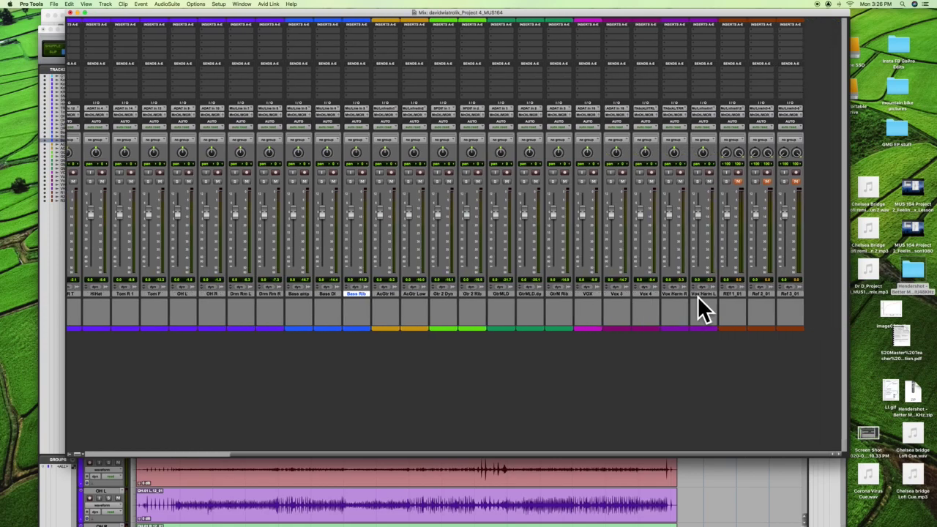
Scroll through the mixer strips, then open New Tracks with Shift+Cmd+N.
scroll(692, 300, left, 6)
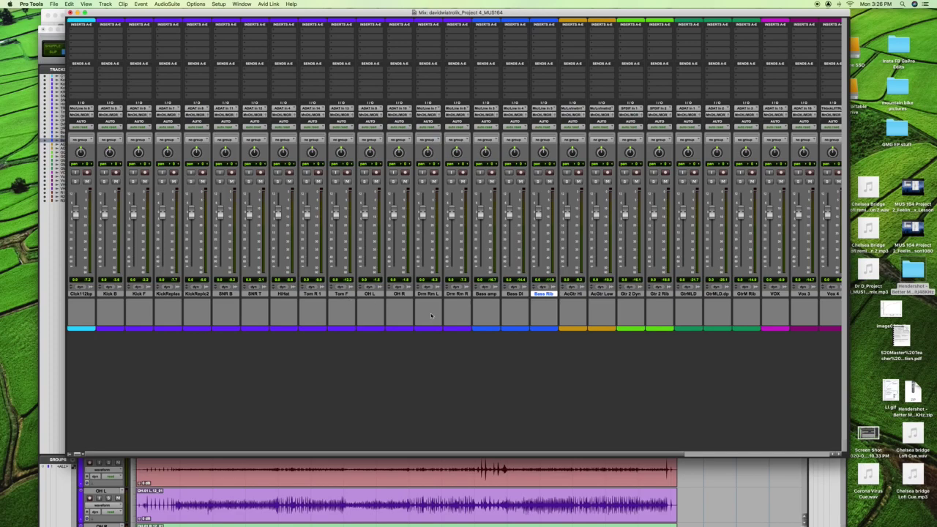
scroll(431, 315, right, 5)
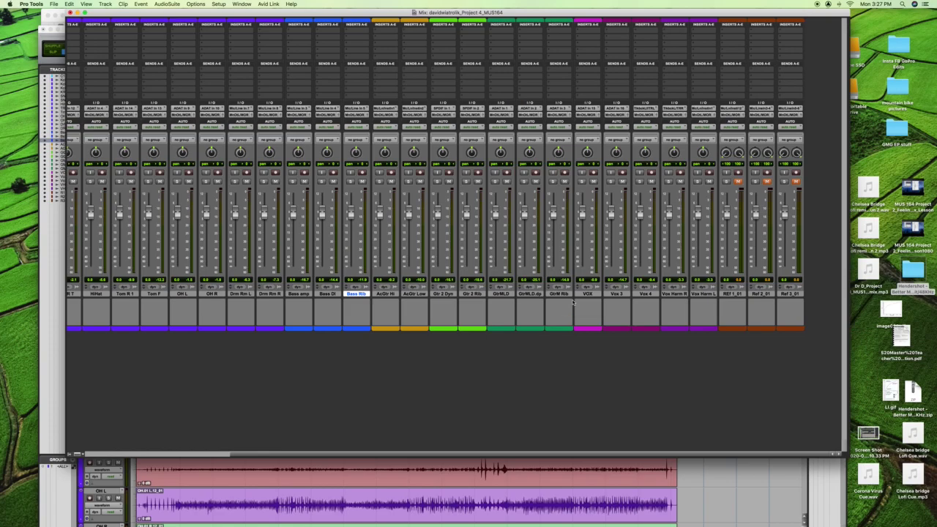
key(super+shift+n)
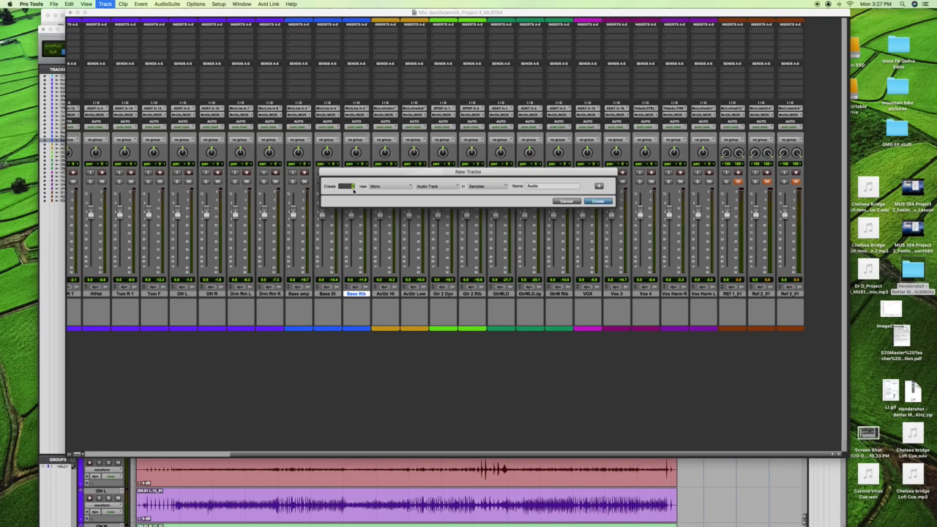
Create nine Aux Input tracks and name the first three Kick Sum, Snr Sum and Drum Sum.
key(super+Down)
click(598, 201)
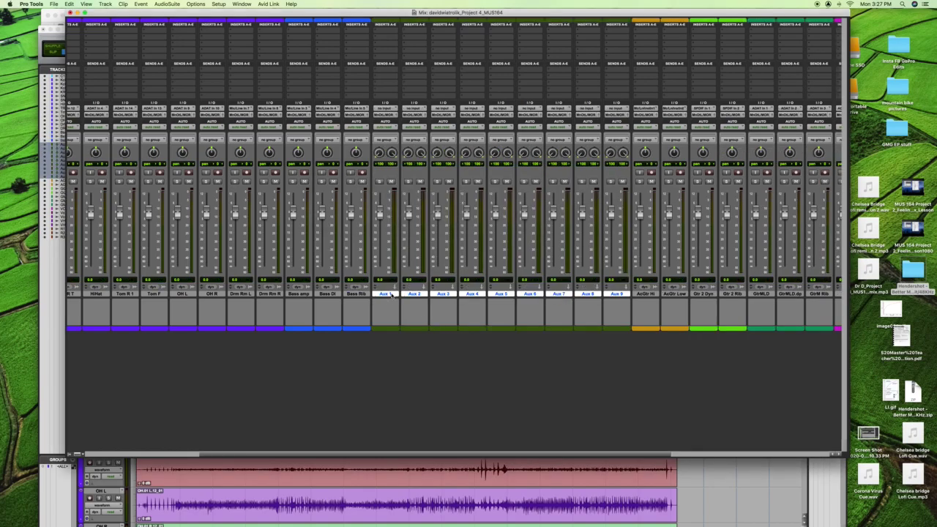
double_click(391, 295)
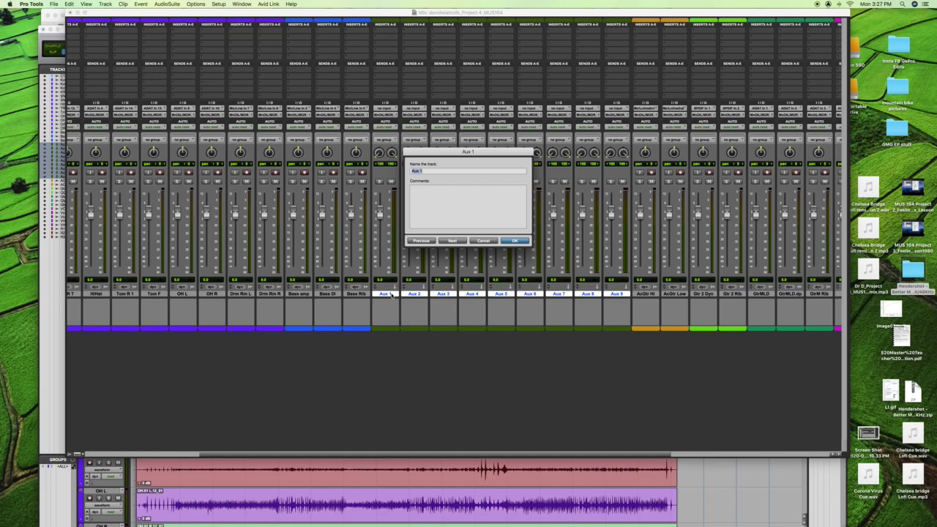
text(Kick)
click(456, 243)
text(Snr Sum)
click(459, 243)
text(T)
click(452, 242)
Name the remaining auxes: compression sum, Bass Sum, Gtr 2 Sum, Gtr M Sum, Vox Sum, Sub Mix.
text(B SumComp)
click(452, 240)
text(Re)
click(458, 241)
text(Gtr 2 Sum)
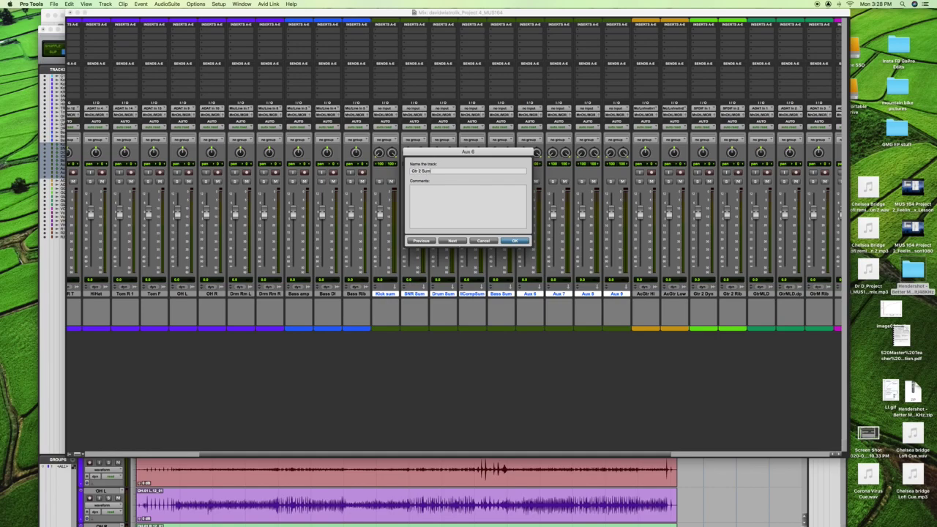
click(453, 241)
text(Gtr M Sum)
click(453, 242)
text(Vox Sum)
click(459, 242)
text(Sub Mix)
key(Return)
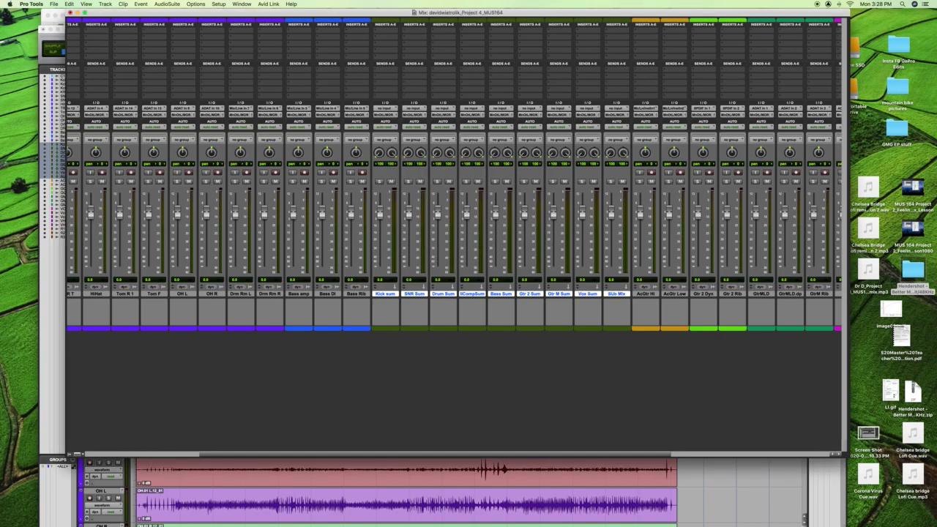
Correct the miscapitalised letter in the Sub Mix track name.
double_click(613, 294)
click(414, 170)
key(BackSpace)
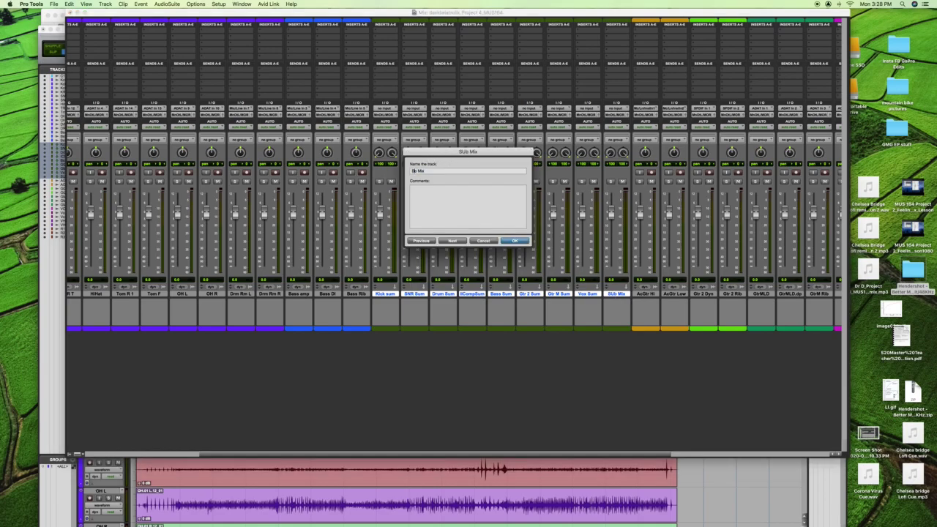
click(510, 240)
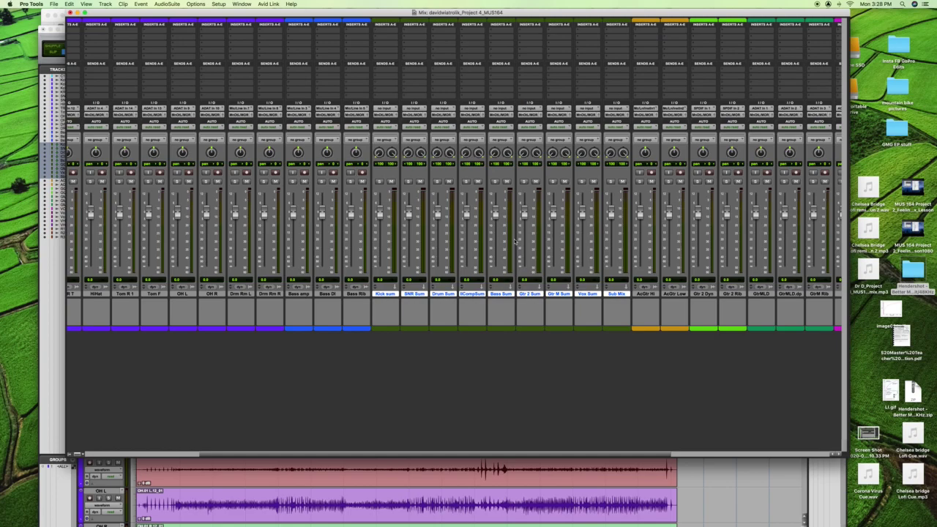
key(super+shift+n)
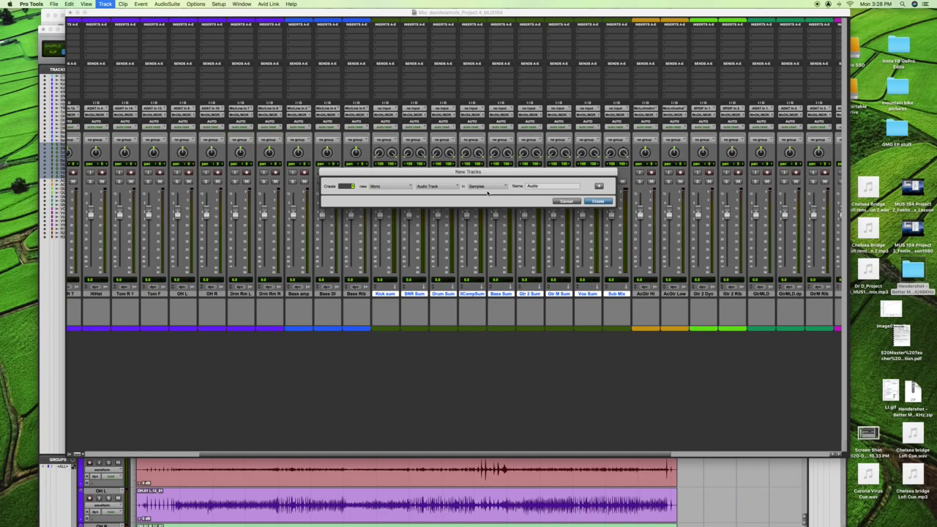
Create the Master 1 master fader track.
key(super+Down)
key(super+Down)
key(Return)
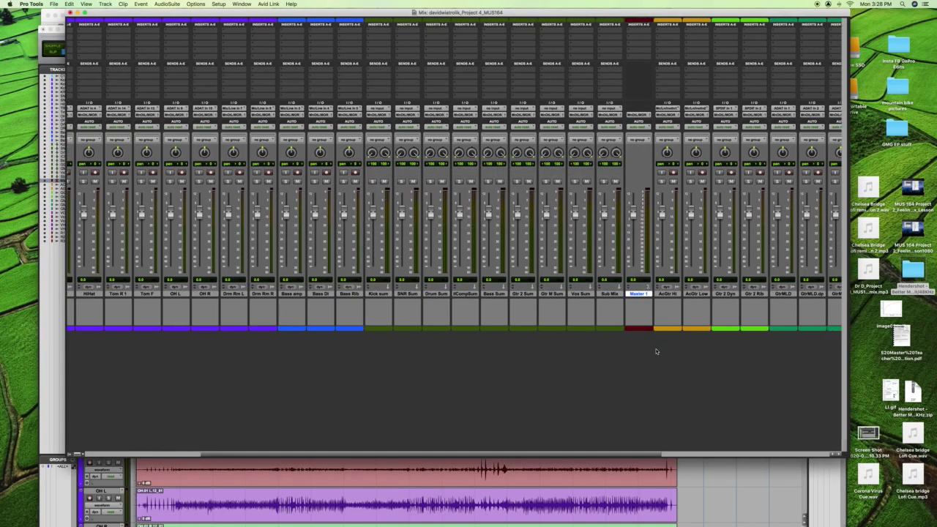
scroll(446, 317, left, 5)
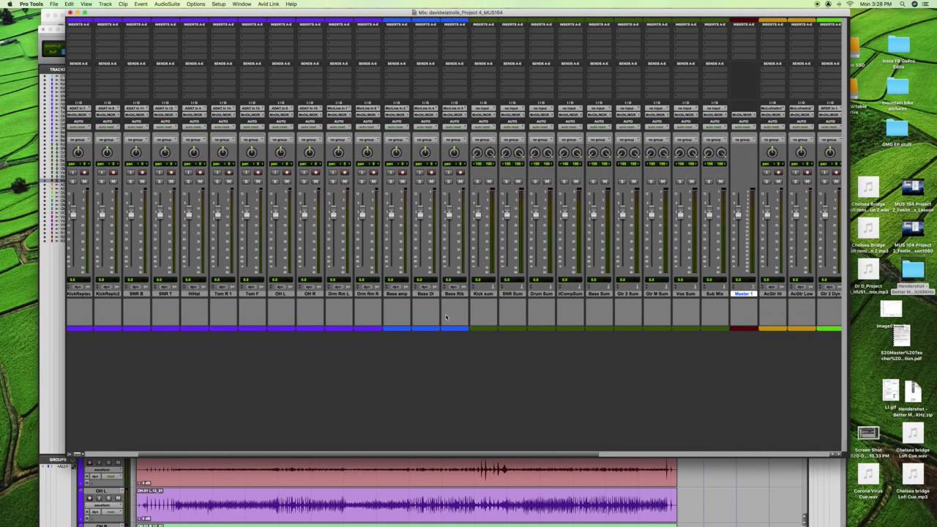
Move Kick sum, SNR Sum, Drum Sum and the parallel compression sum beside their drum tracks.
click(485, 294)
click(452, 294)
click(489, 294)
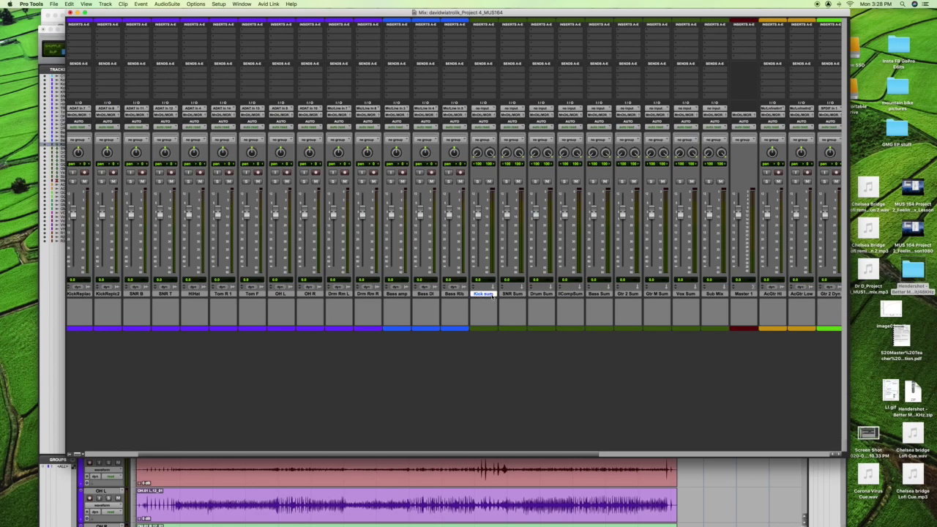
scroll(493, 295, left, 2)
scroll(541, 295, left, 1)
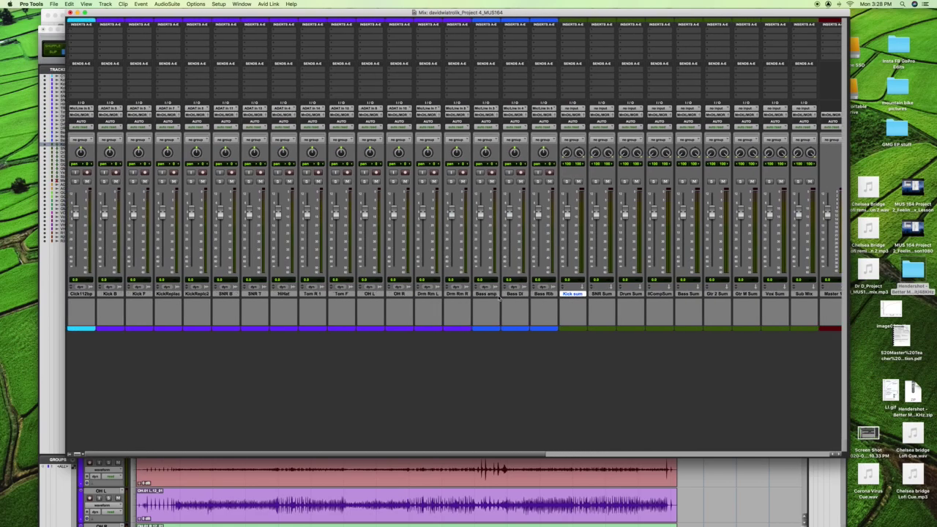
click(545, 293)
click(574, 294)
drag(572, 293, 216, 306)
drag(604, 293, 306, 299)
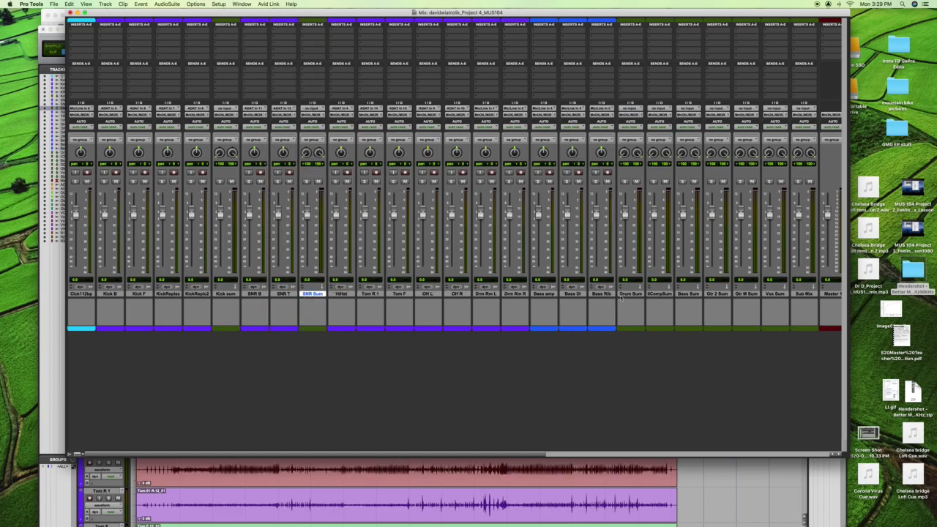
drag(634, 295, 542, 299)
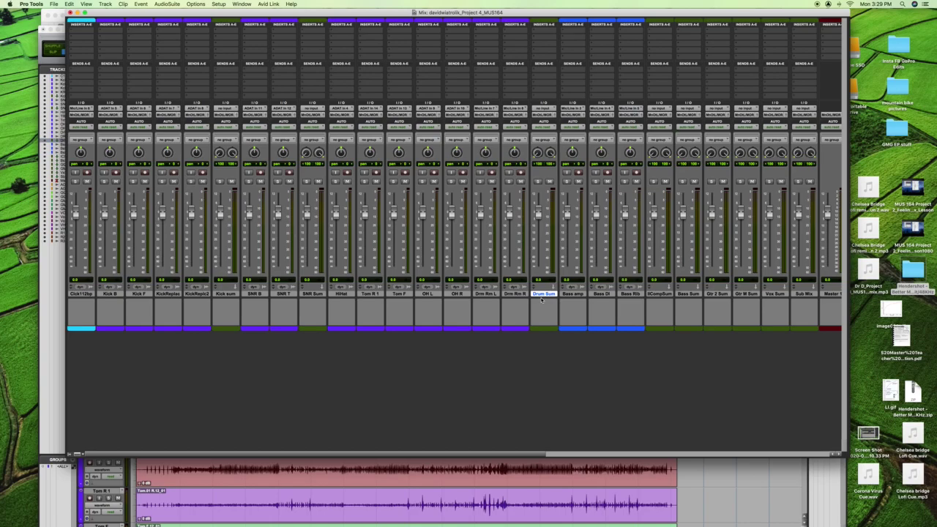
click(663, 294)
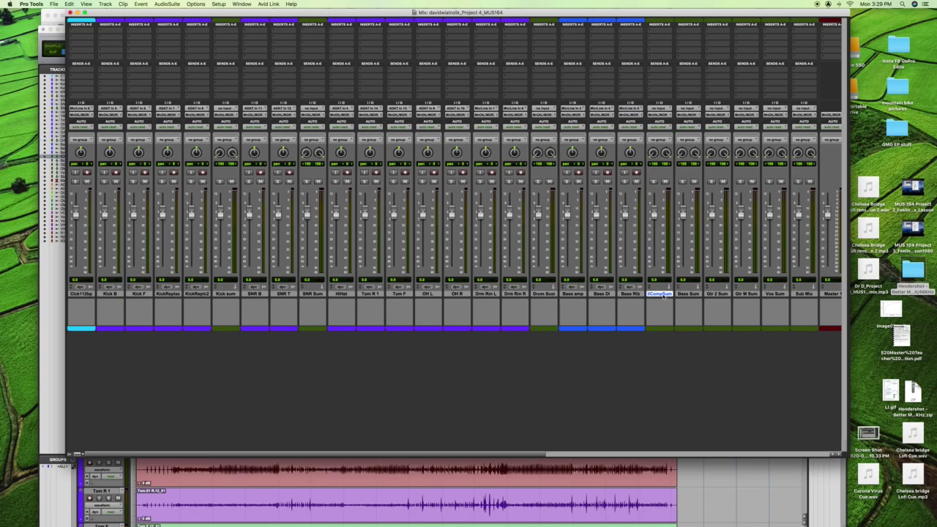
drag(663, 295, 556, 299)
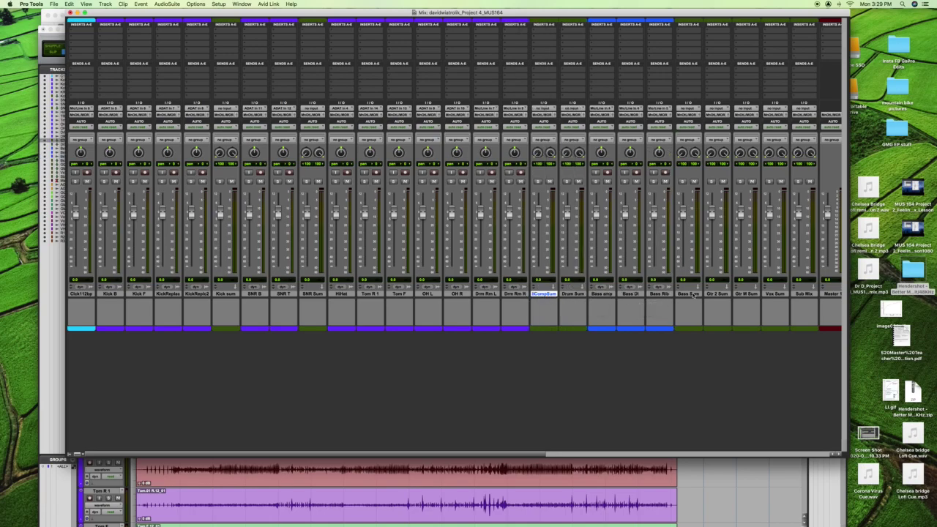
Move Gtr 2 Sum and Gtr M Sum next to their guitar tracks.
scroll(694, 295, right, 5)
scroll(655, 306, right, 5)
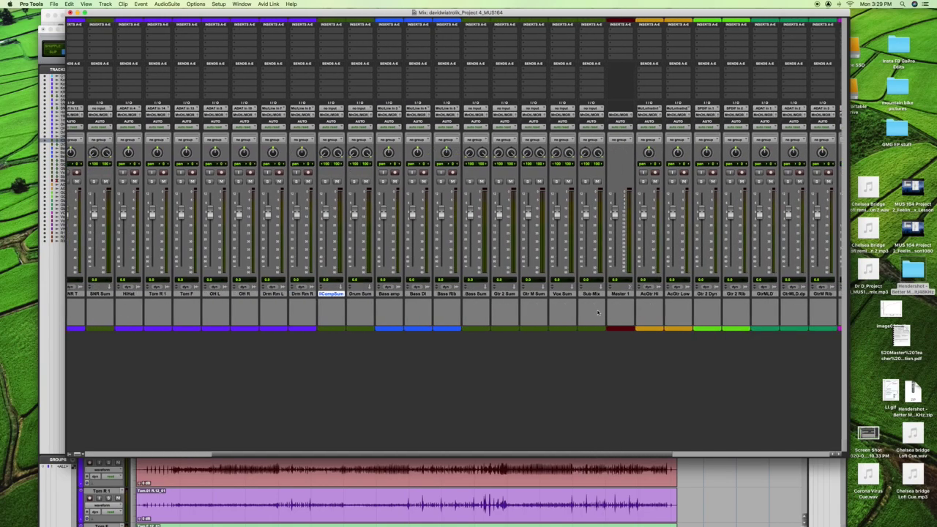
click(505, 293)
drag(505, 294, 745, 304)
click(434, 293)
drag(433, 294, 757, 298)
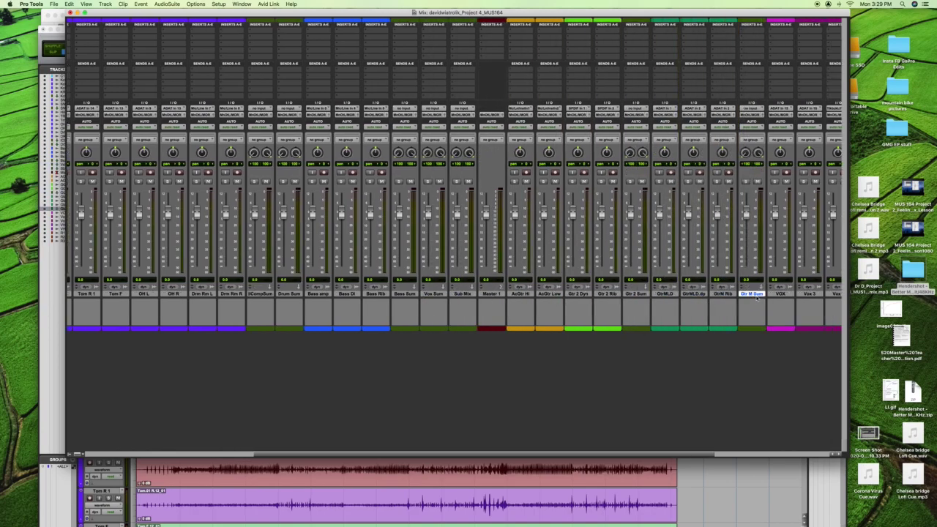
Place Vox Sum, Sub Mix and Master 1 in that order after Vox Harm L.
click(432, 295)
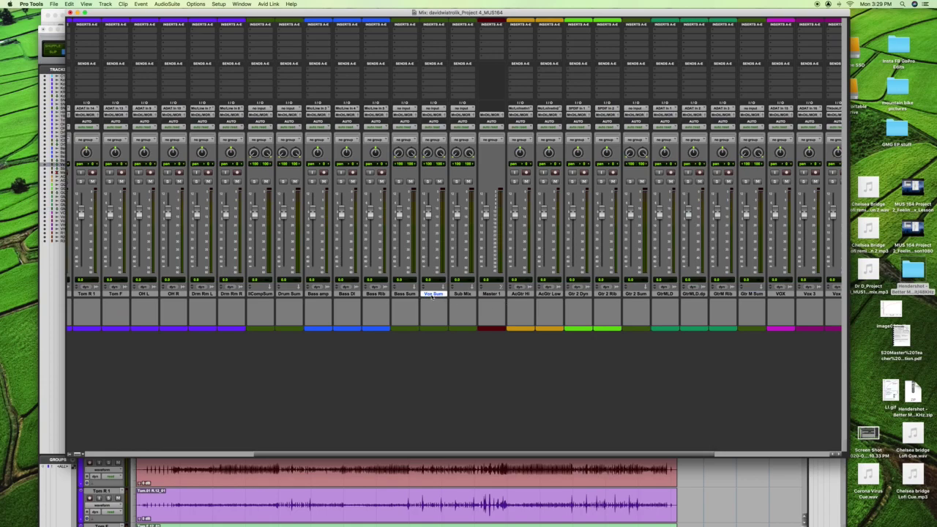
drag(433, 295, 716, 299)
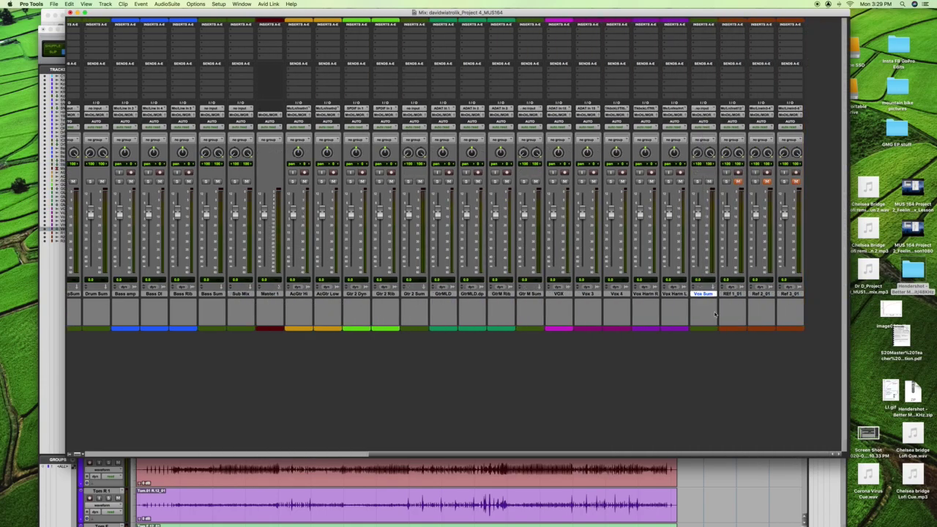
click(269, 294)
drag(268, 294, 711, 315)
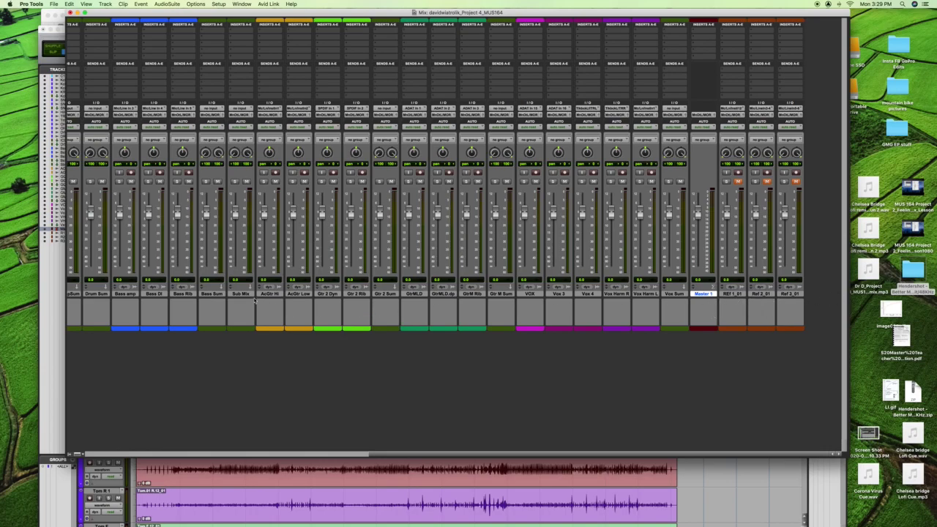
drag(241, 294, 697, 296)
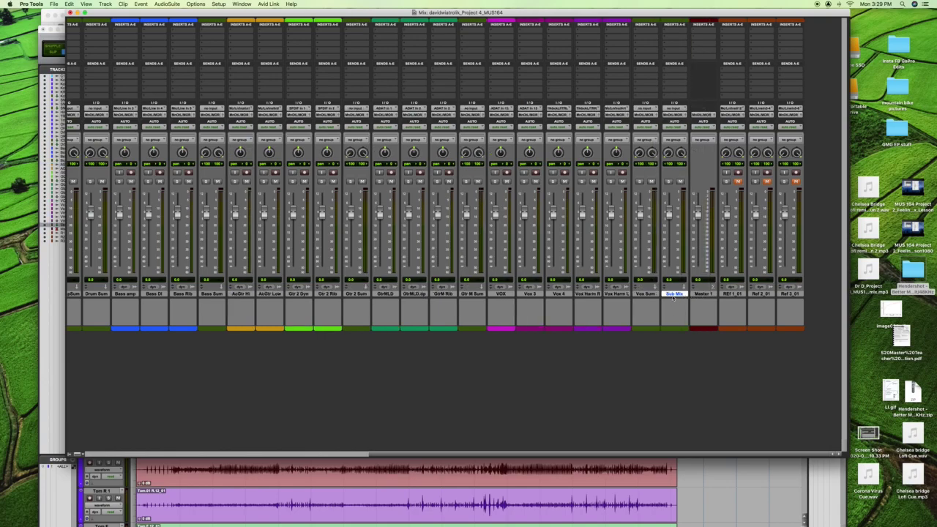
Colour the Sub Mix track red.
double_click(676, 329)
click(78, 203)
click(13, 180)
Create a new stereo Aux Input track.
scroll(687, 315, left, 3)
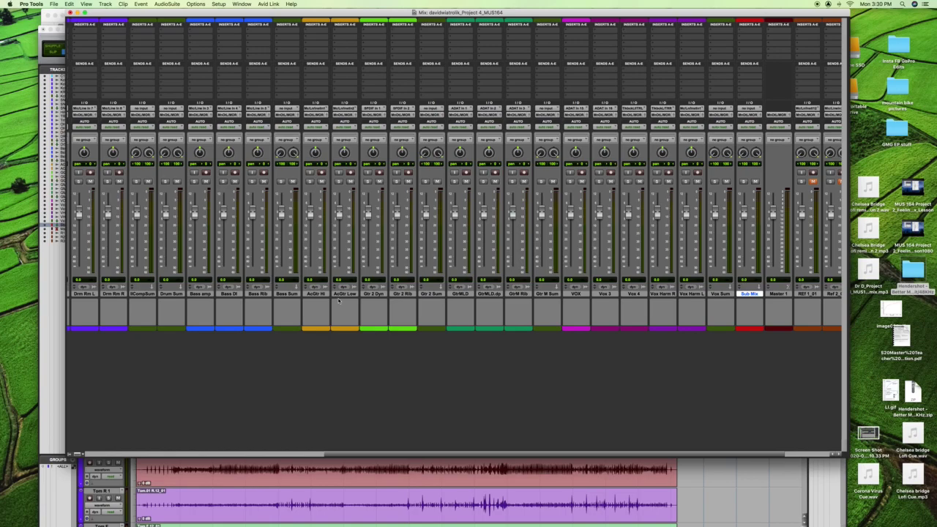
key(super+shift+n)
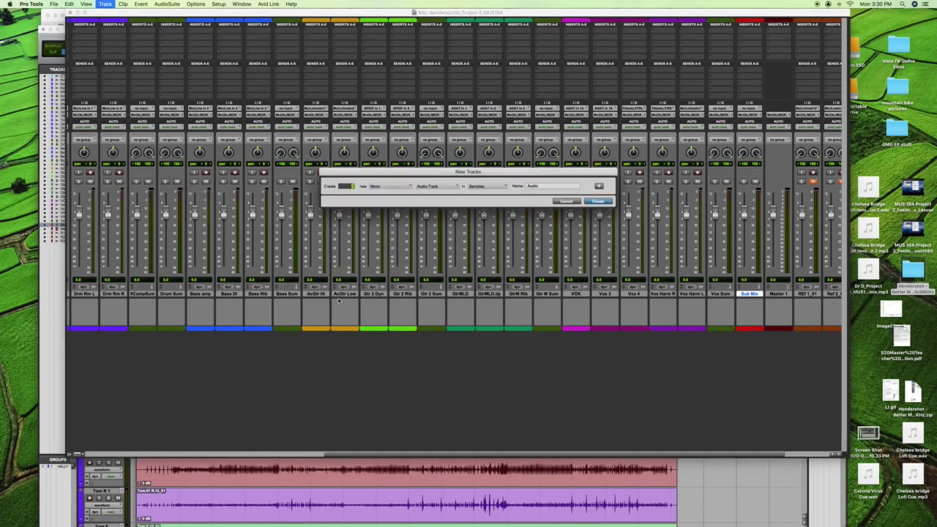
click(388, 186)
click(382, 196)
click(442, 186)
click(432, 196)
click(598, 202)
Move Aux 1 between AcGtr Low and Gtr 2 Dyn, rename it AcGtr Sum, then select Vox Sum.
drag(788, 294, 359, 300)
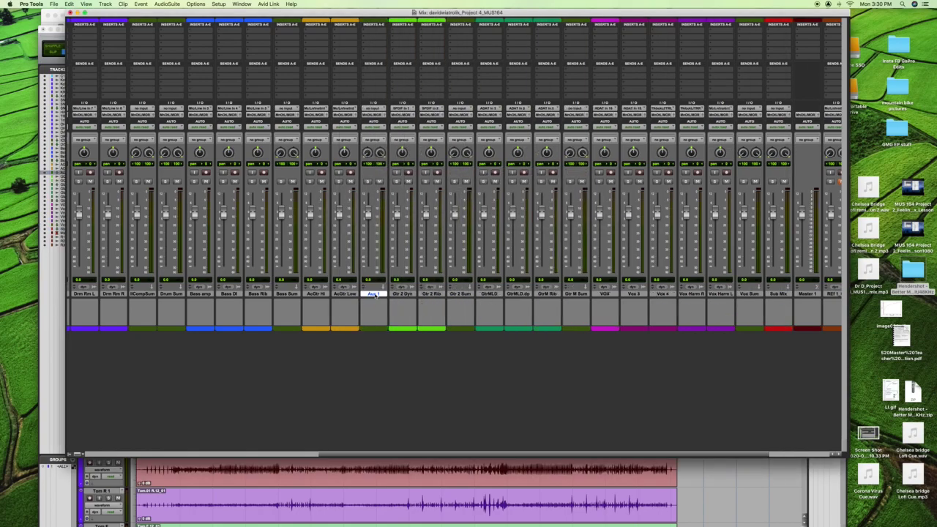
double_click(374, 294)
text(Ac)
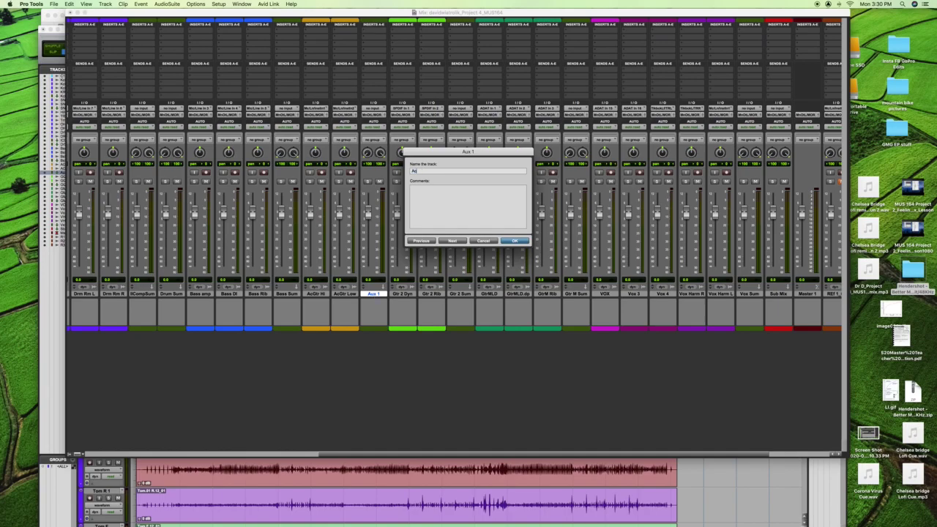
text(Gtr Bu)
key(Return)
scroll(495, 317, right, 5)
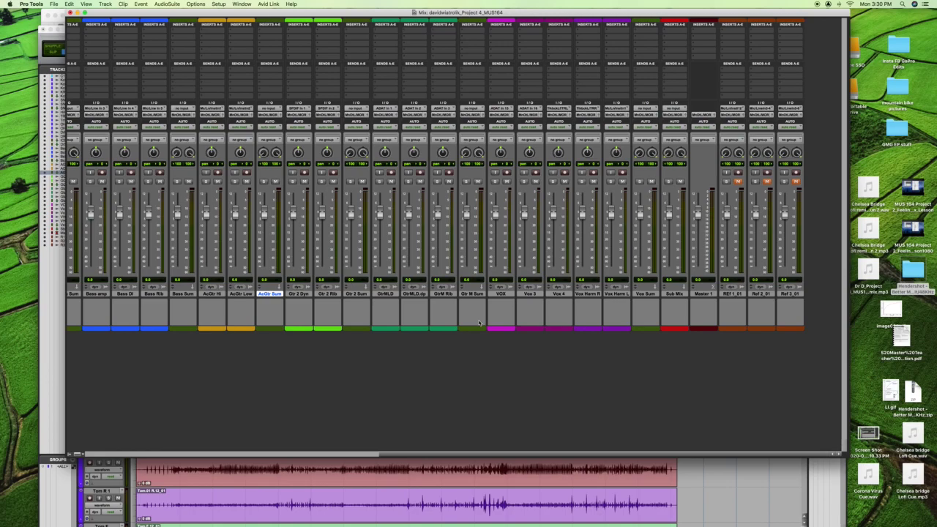
click(645, 293)
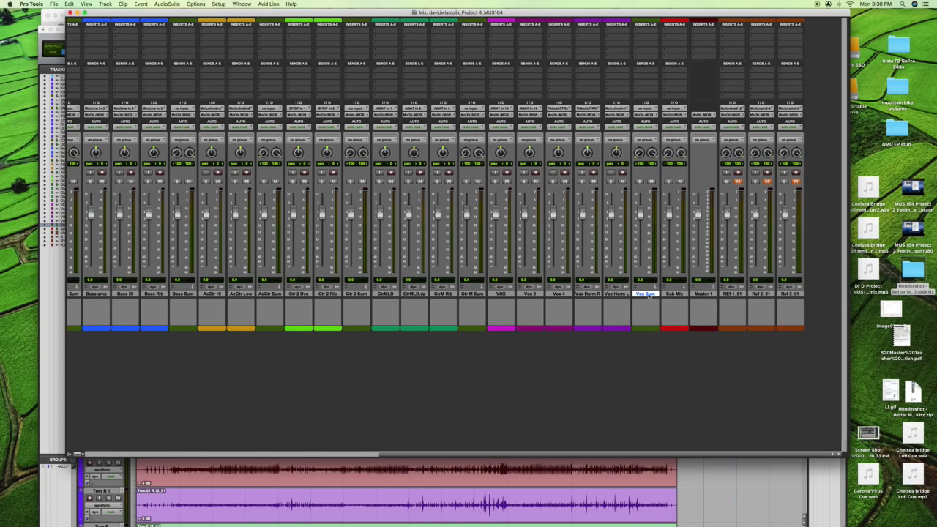
click(617, 294)
click(645, 294)
Create three new aux input tracks after Vox Sum.
key(super+shift+n)
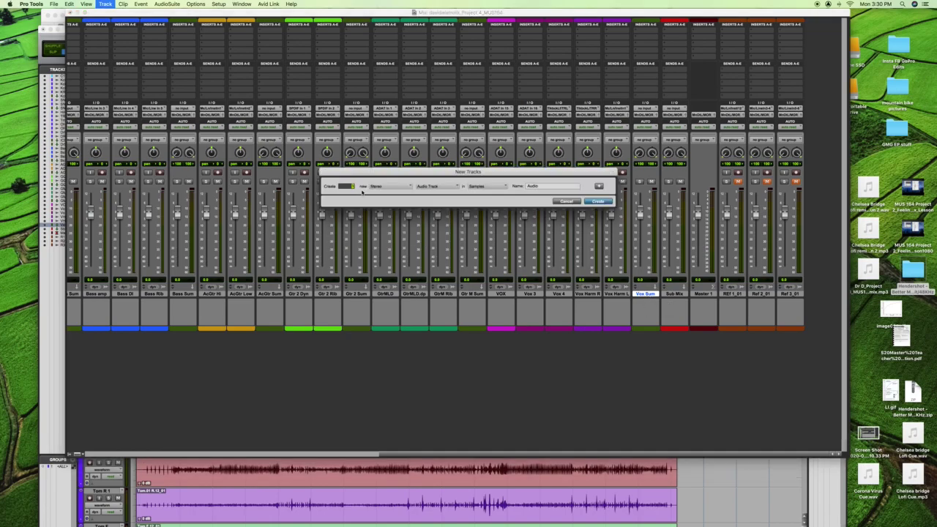
key(super+Down)
click(598, 201)
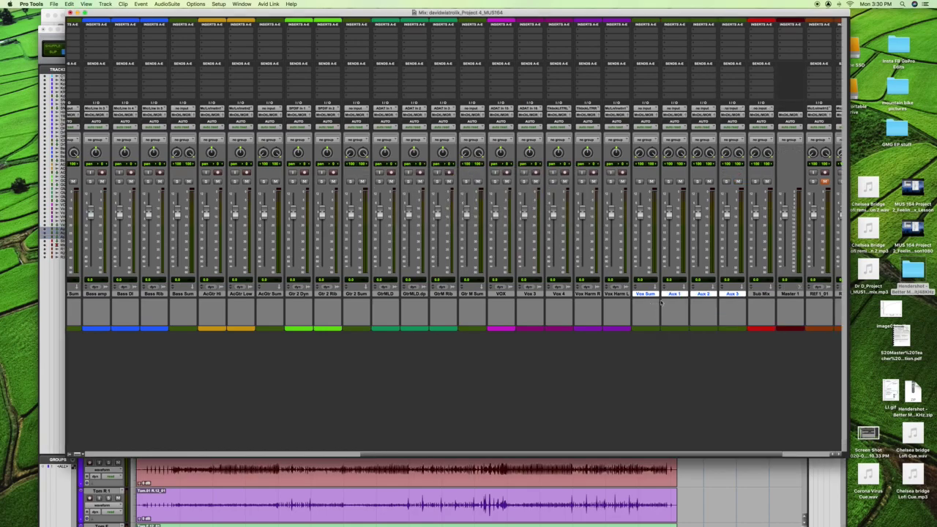
Name the three new auxes Long verb, SHort verb and Delay.
double_click(673, 294)
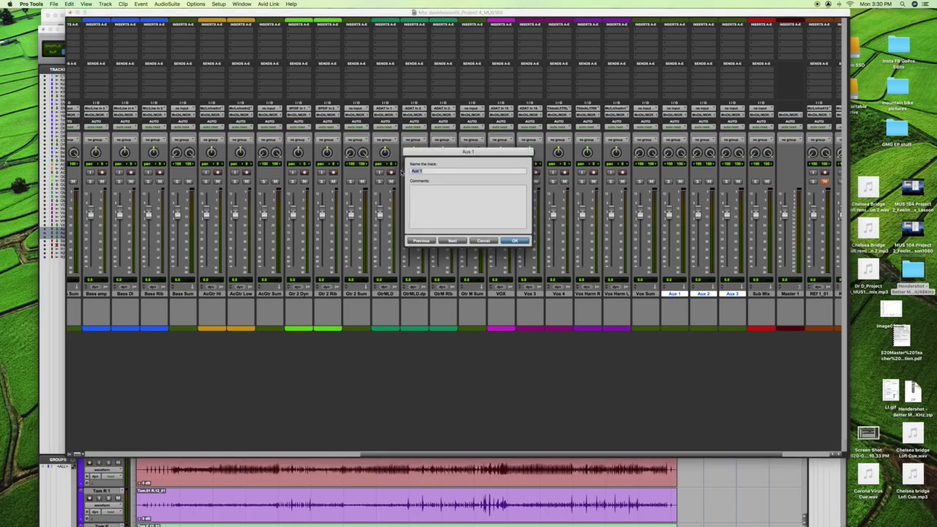
text(Long verb)
click(452, 241)
text(Short verb)
click(451, 241)
text(Delay)
click(513, 241)
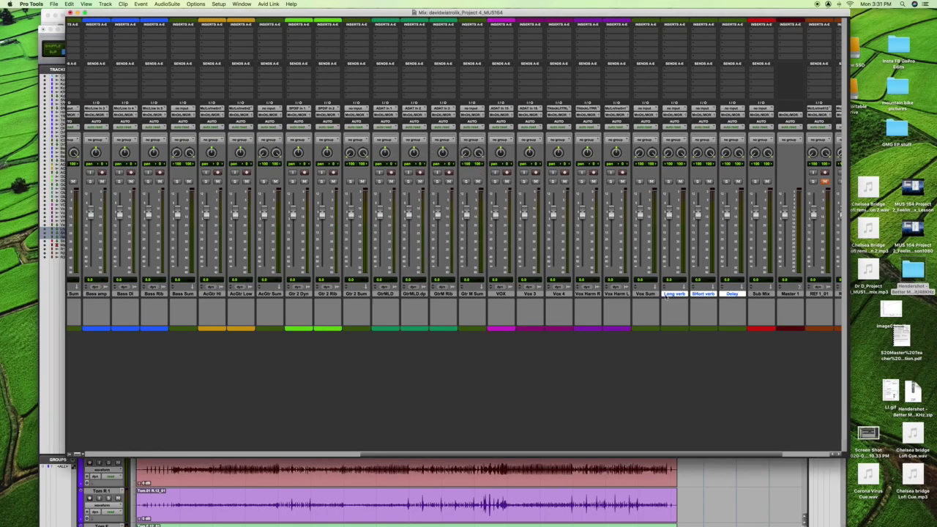
Select the Long verb, SHort verb and Delay tracks together.
click(652, 293)
click(674, 294)
click(732, 293)
shift+click(675, 293)
Colour the Long verb, SHort verb and Delay auxes green.
double_click(679, 328)
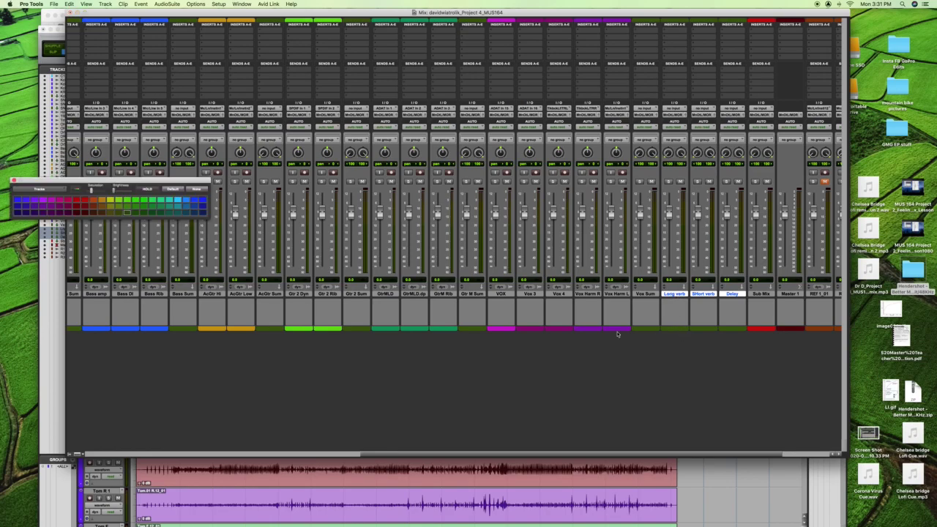
click(151, 202)
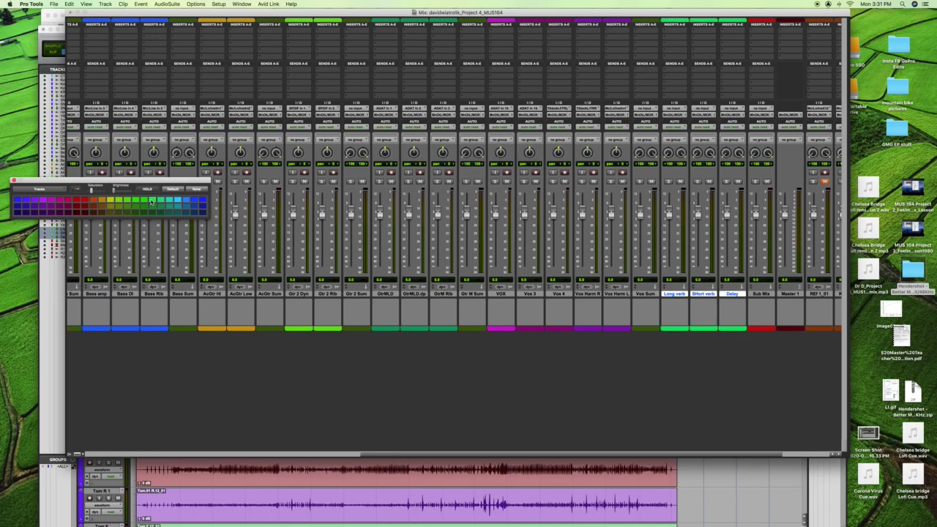
click(13, 180)
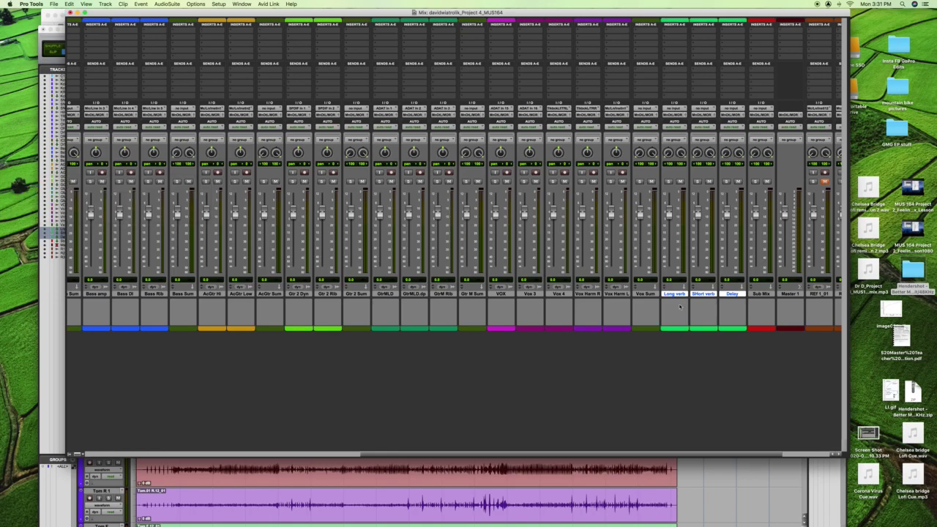
Review the mixer order and select the Sub Mix track.
scroll(658, 299, left, 10)
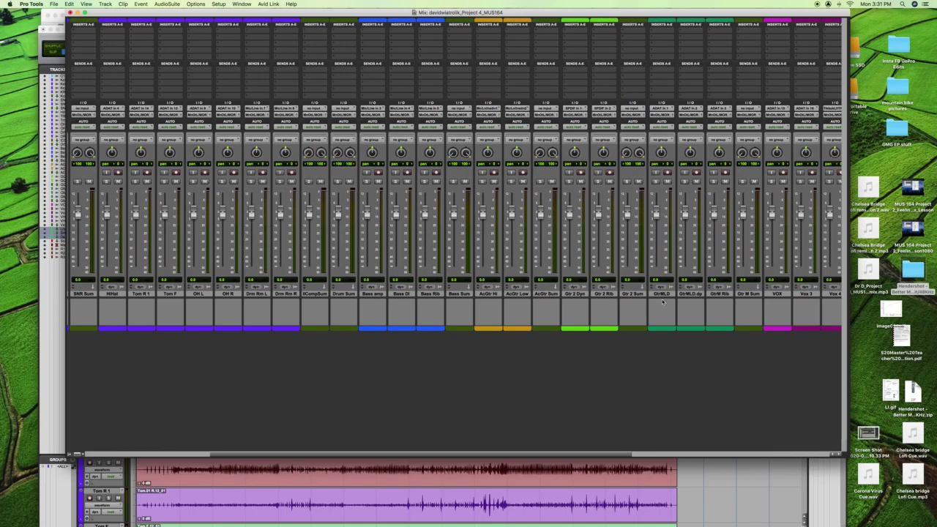
scroll(662, 301, right, 10)
scroll(659, 304, left, 10)
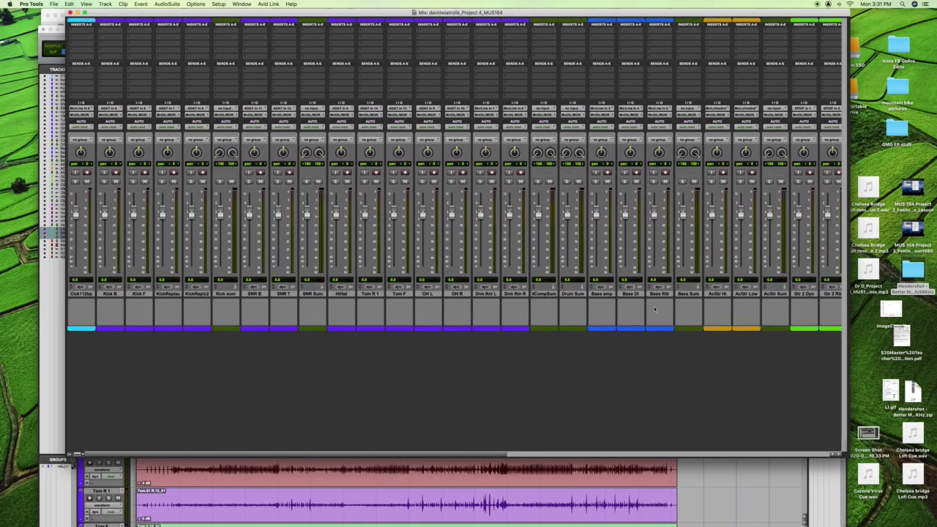
scroll(654, 309, right, 10)
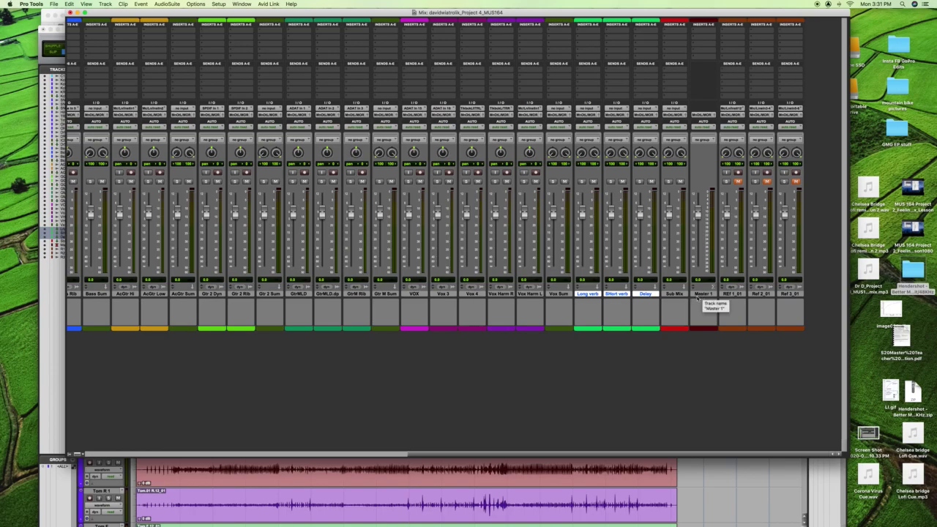
click(701, 295)
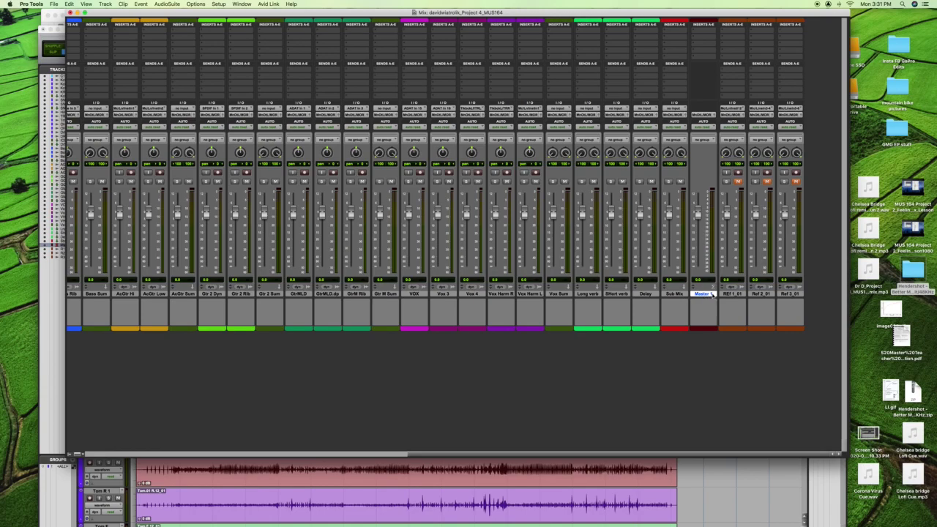
click(675, 293)
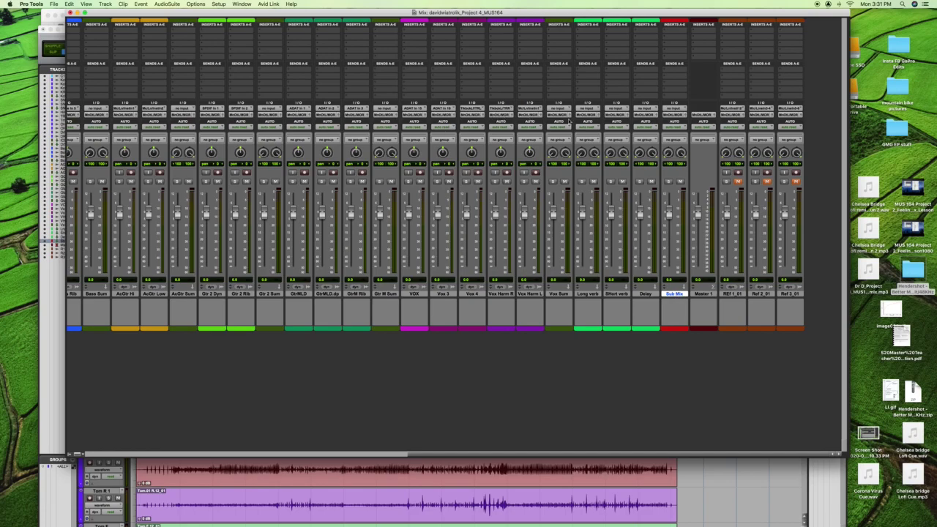
click(673, 115)
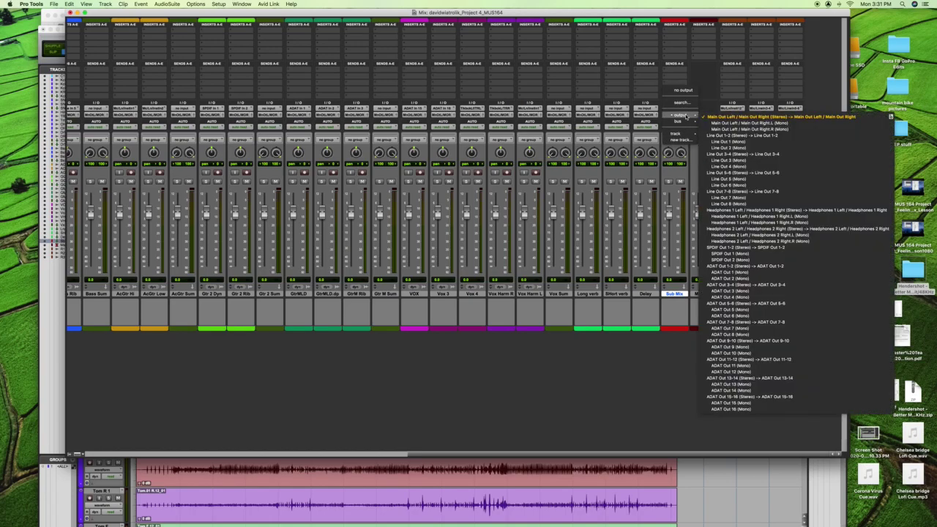
click(662, 115)
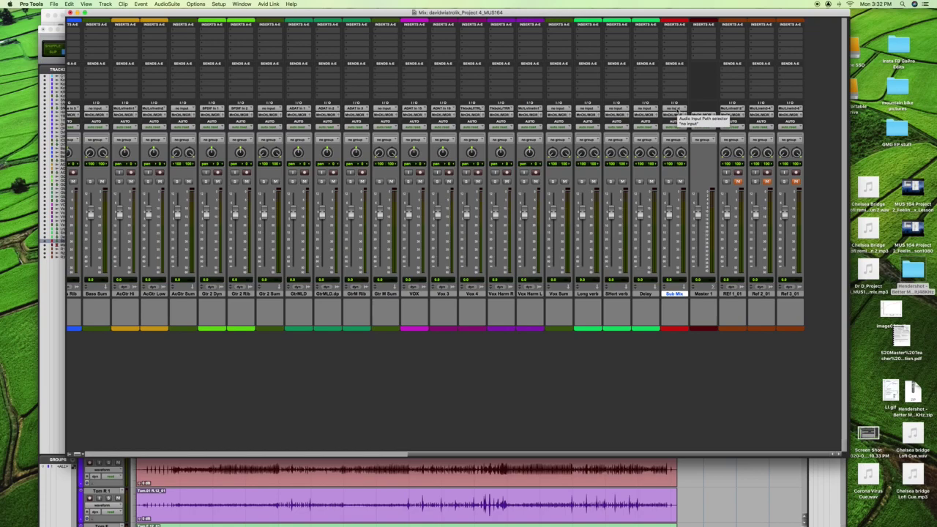
Set the Sub Mix input to Bus 1-2.
click(675, 110)
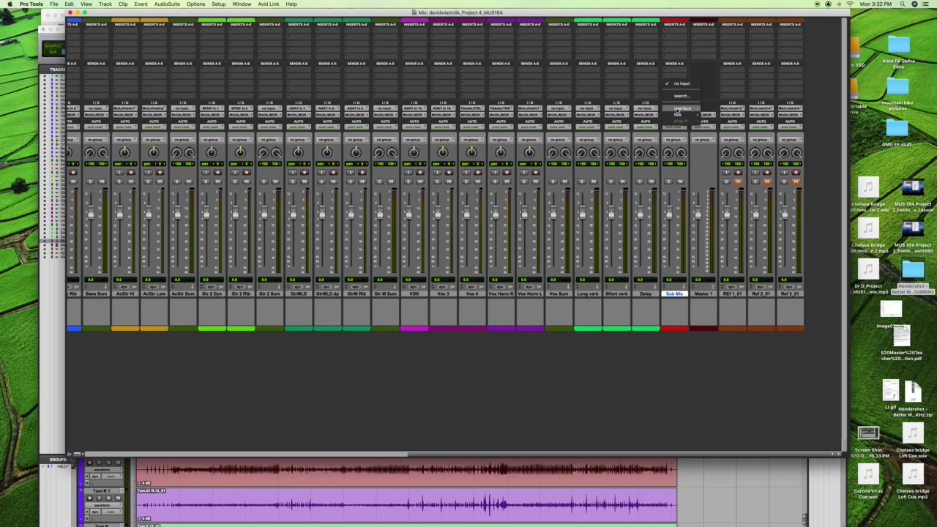
click(679, 84)
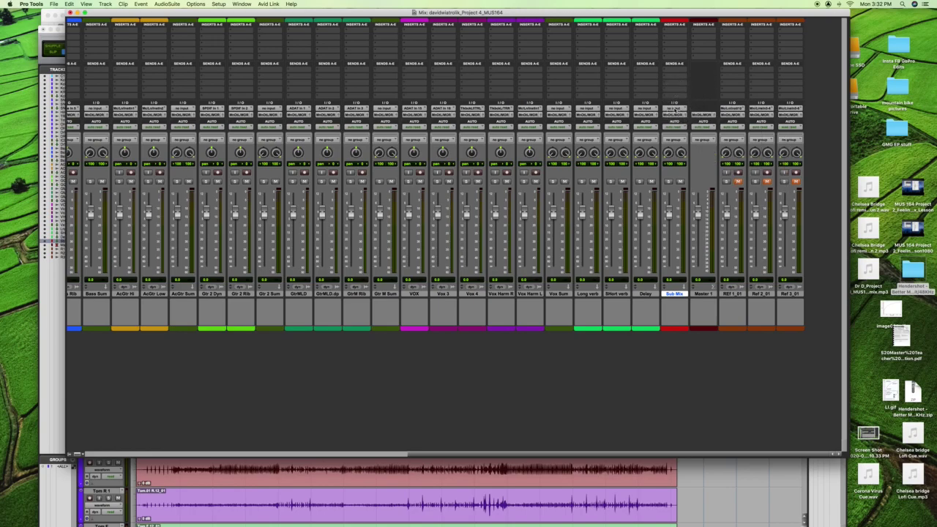
click(675, 111)
mouse_move(678, 115)
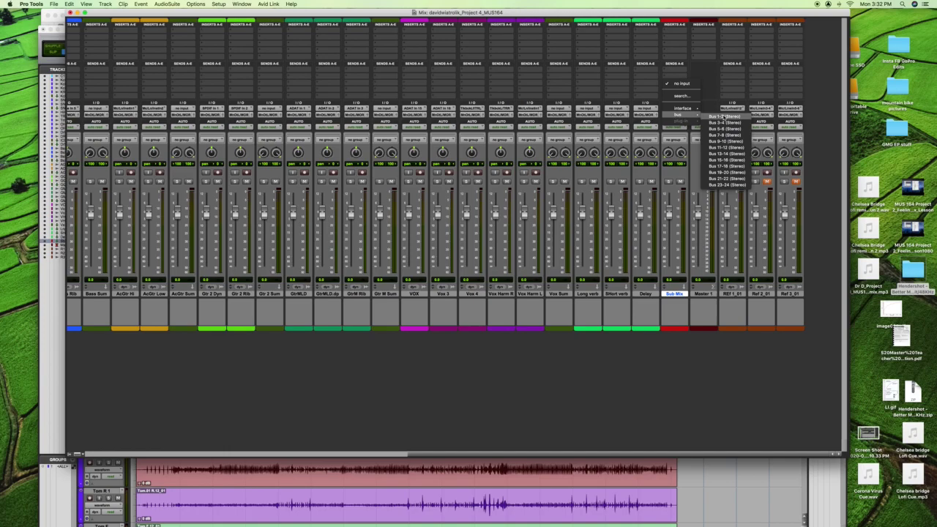
click(723, 117)
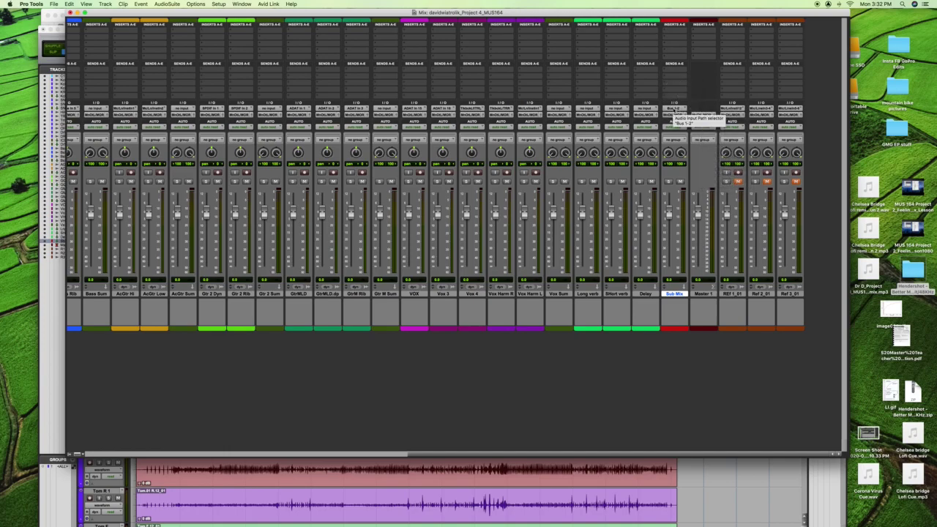
Rename Sub Mix's input bus to Mix Bus.
click(675, 109)
click(683, 126)
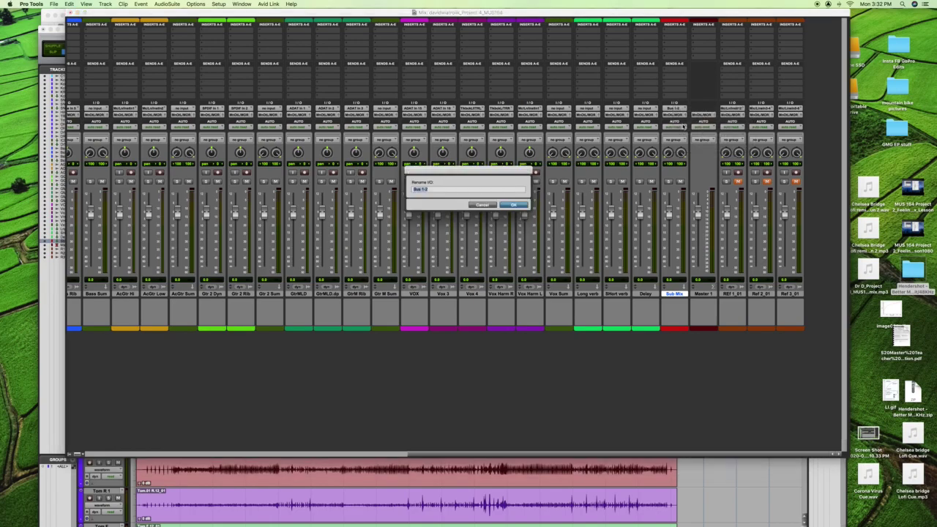
text(Sub M)
click(514, 206)
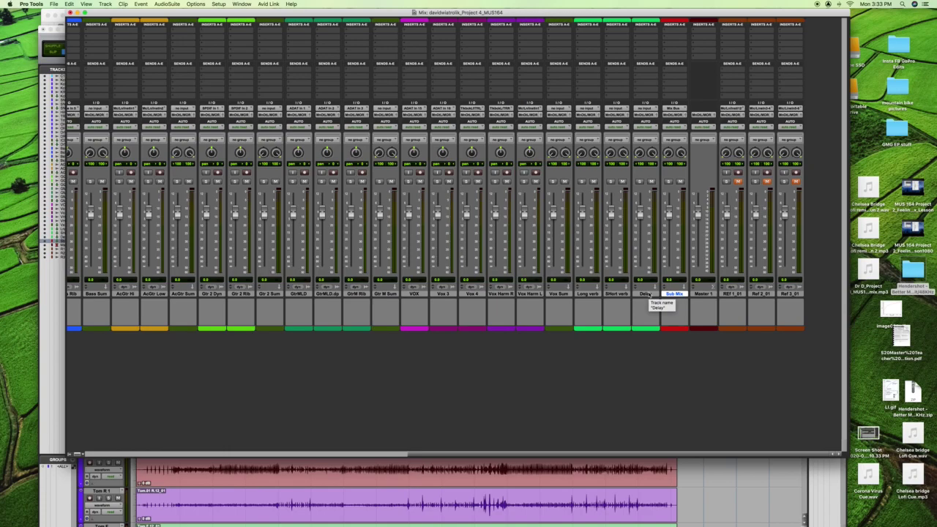
Select Delay, SHort verb, Long verb, Vox Sum, Gtr M Sum, Gtr 2 Sum, AcGtr Sum and Bass Sum together.
click(647, 295)
shift+click(618, 294)
shift+click(587, 294)
shift+click(559, 293)
super+click(386, 294)
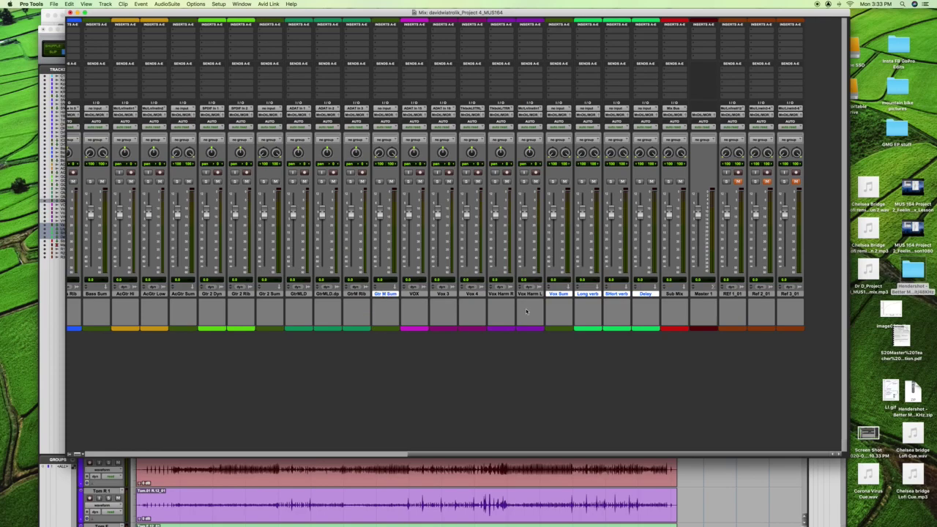
scroll(526, 311, left, 10)
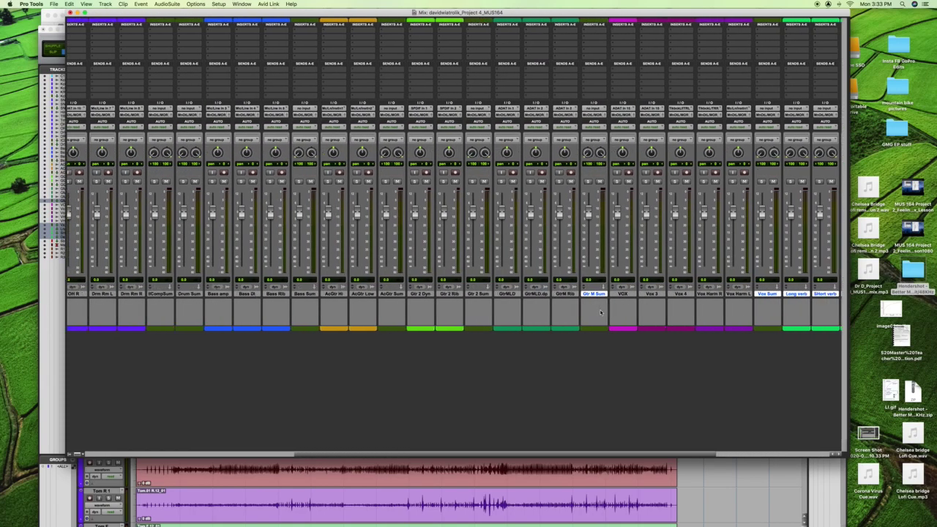
super+click(478, 293)
super+click(390, 294)
super+click(302, 293)
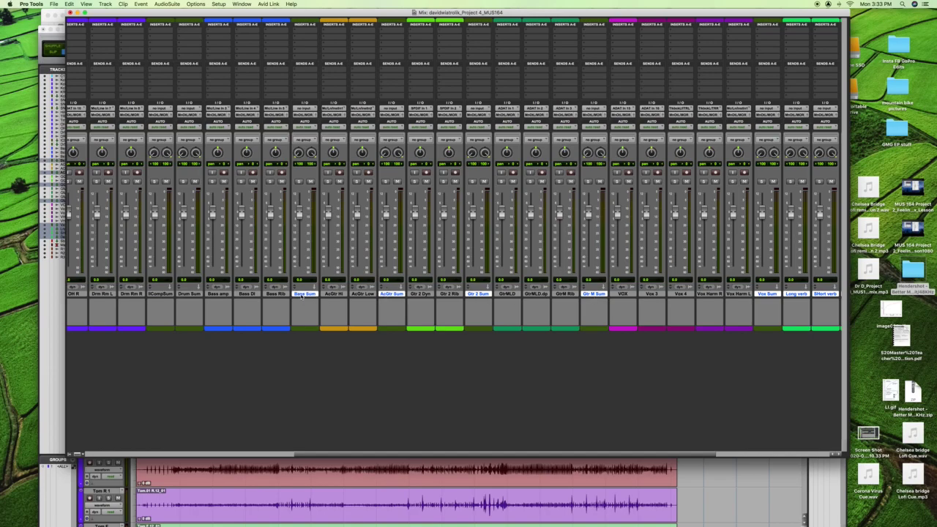
scroll(302, 296, left, 5)
scroll(294, 297, left, 4)
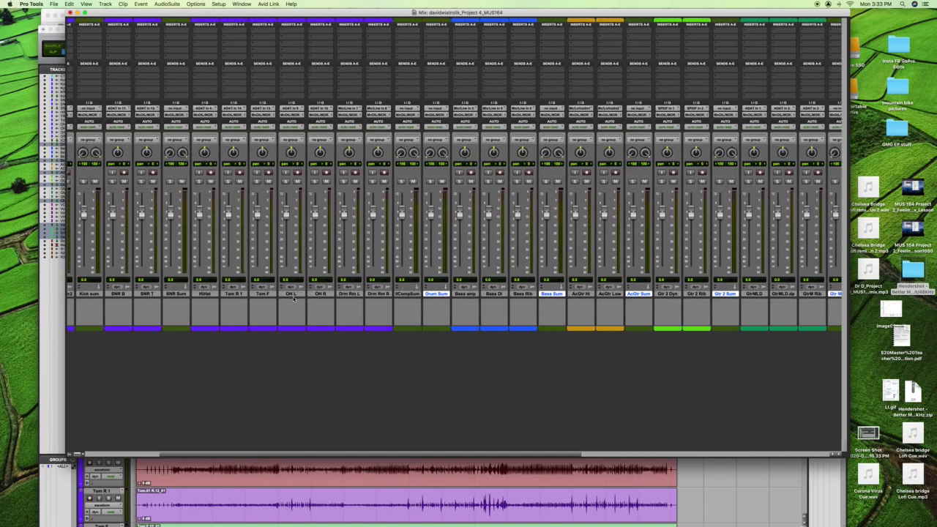
scroll(292, 297, left, 5)
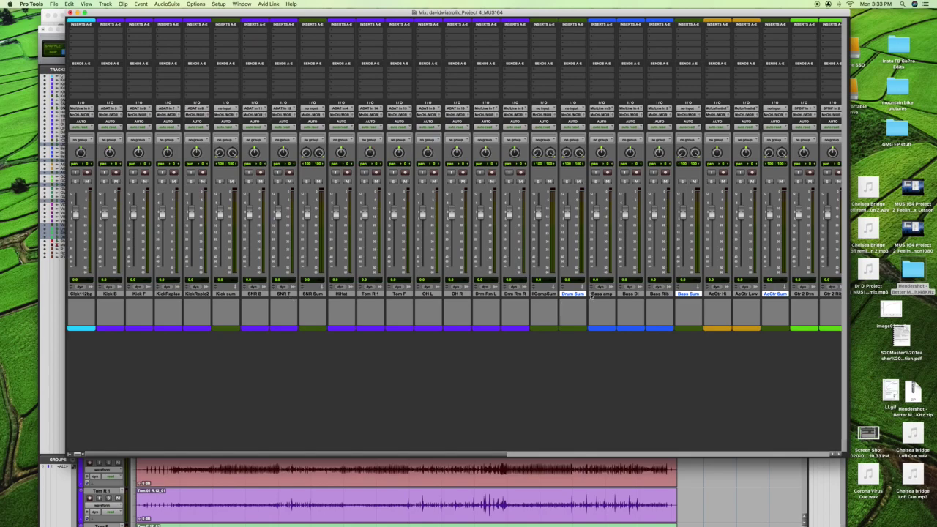
scroll(668, 296, right, 6)
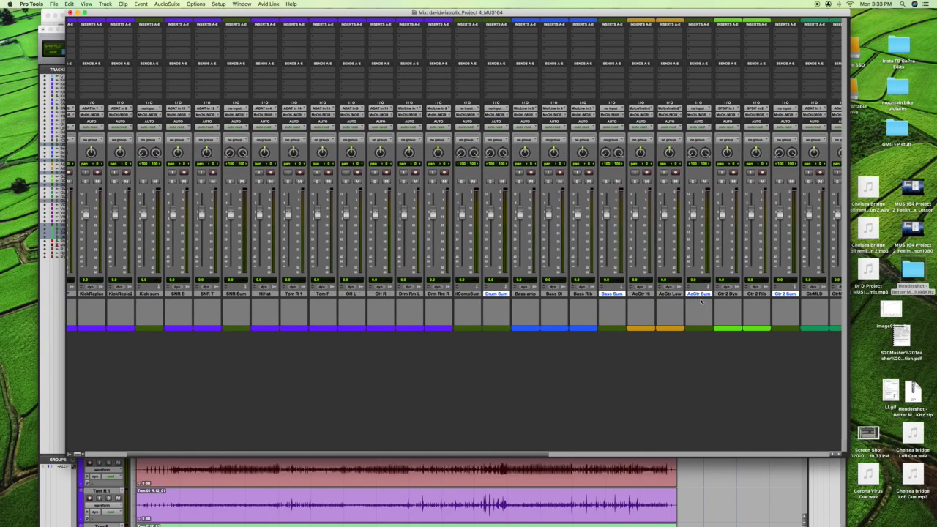
scroll(701, 301, right, 9)
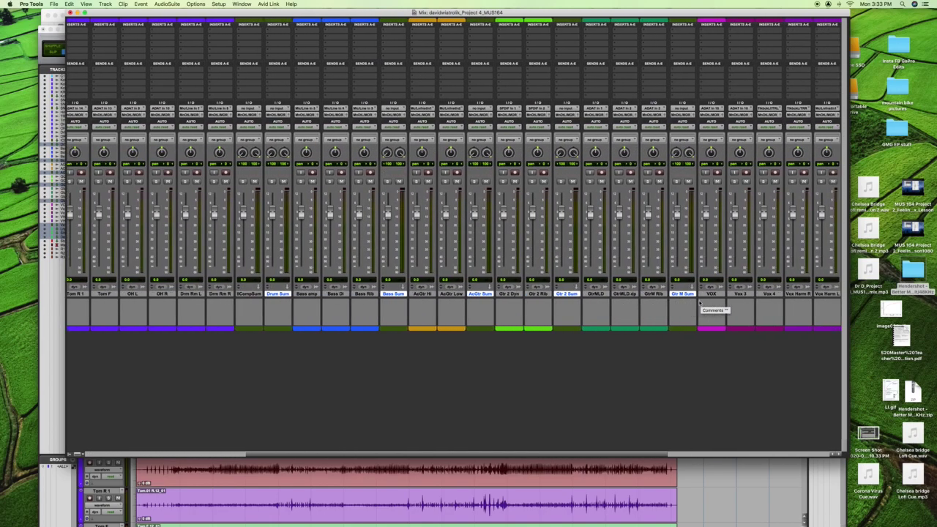
scroll(699, 301, right, 5)
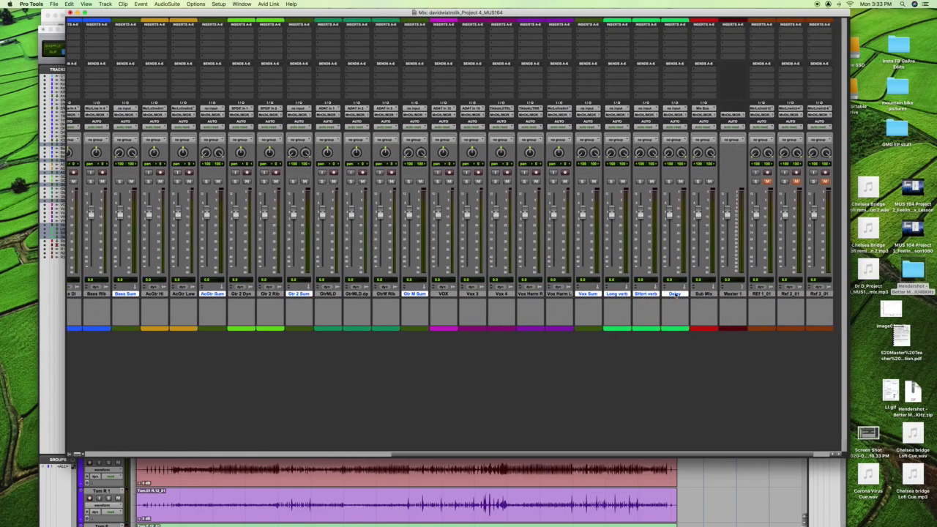
scroll(675, 293, right, 1)
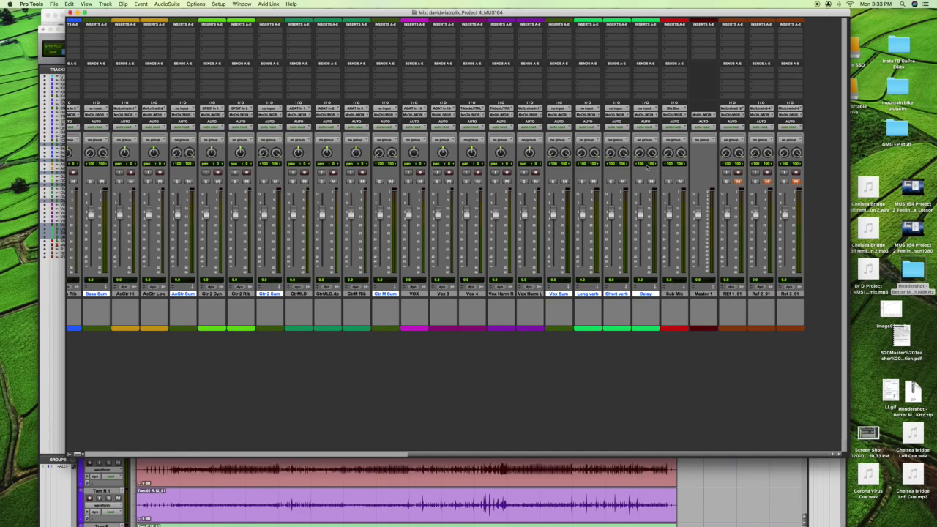
Set the outputs of all selected Sum, reverb and delay tracks to Mix Bus.
click(611, 115)
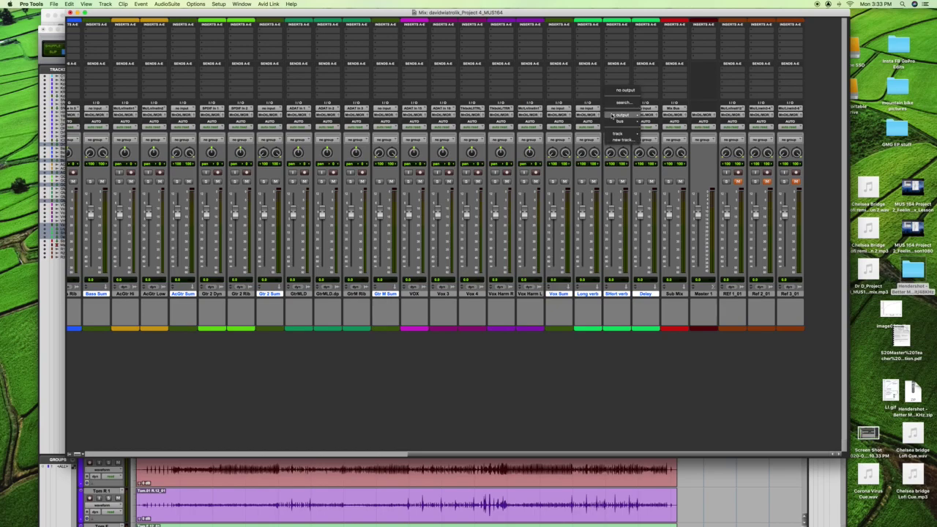
mouse_move(617, 122)
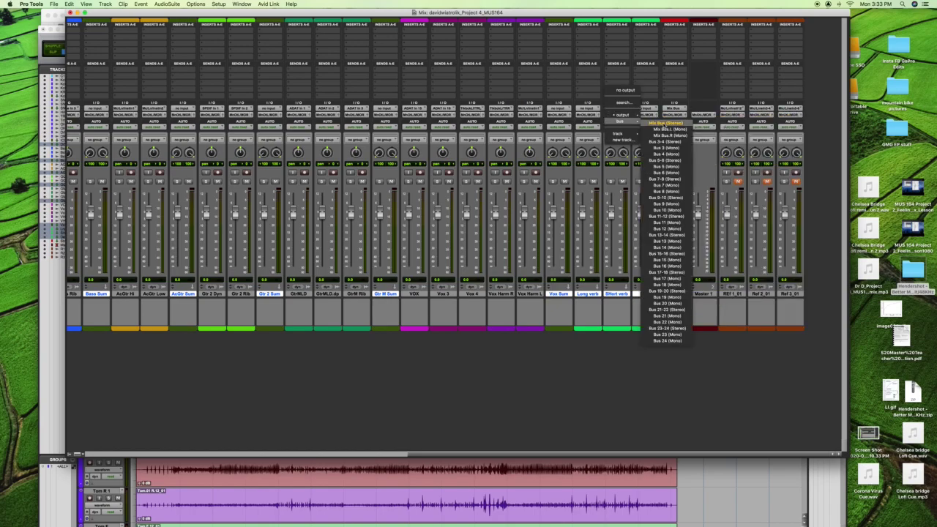
alt+shift+click(664, 123)
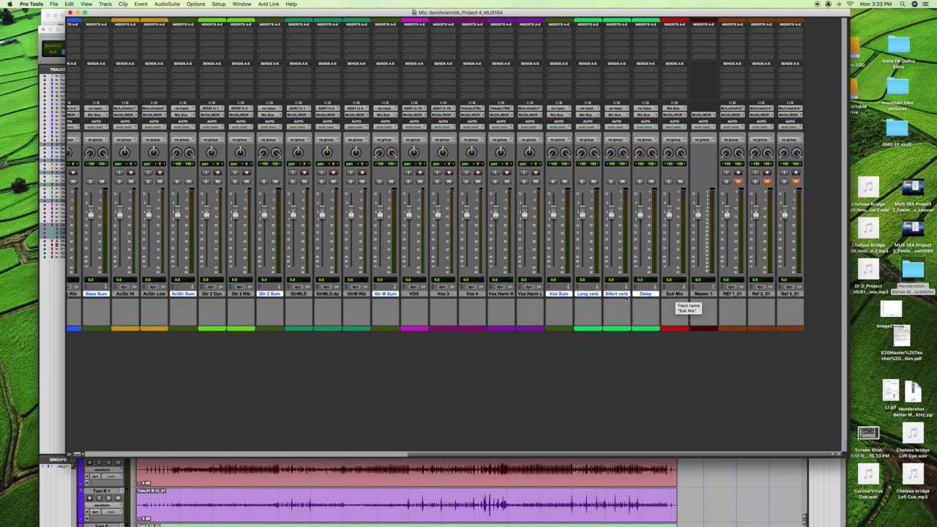
scroll(626, 296, left, 10)
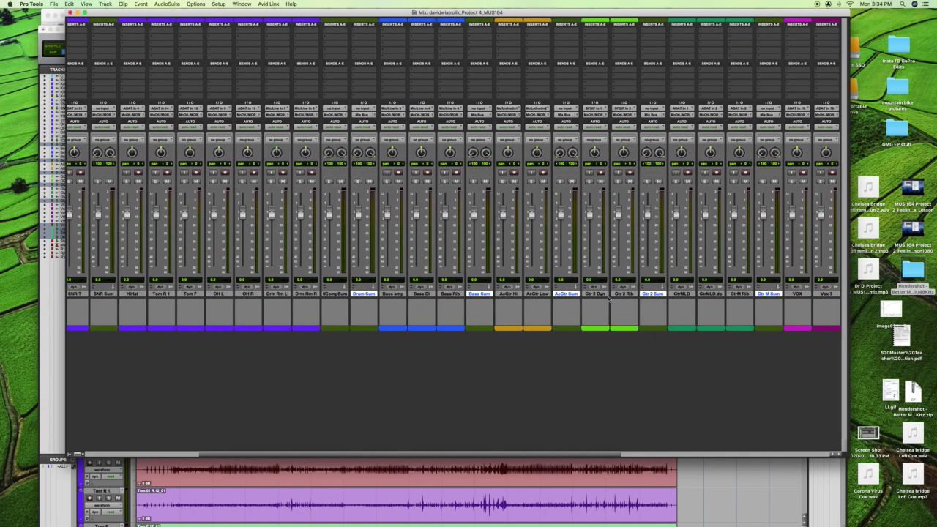
scroll(609, 298, right, 10)
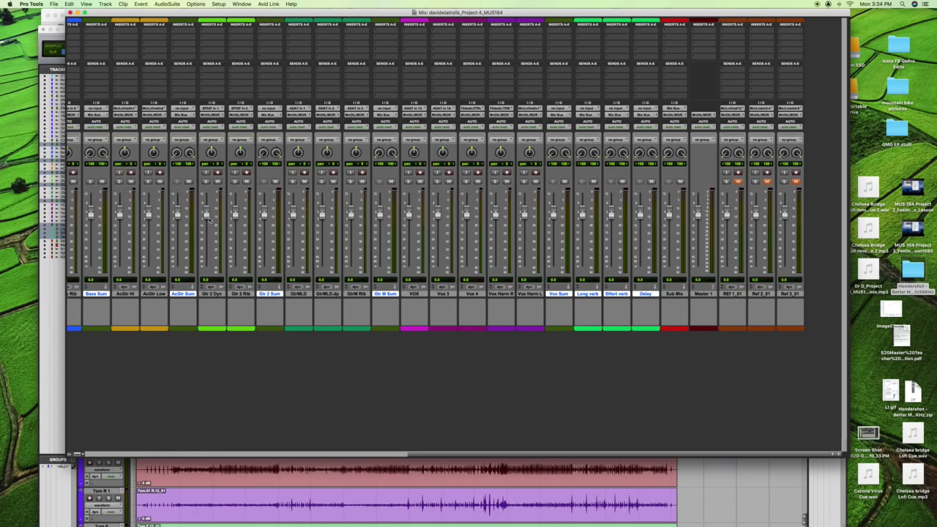
Select the vocal tracks from VOX through Vox Harm L.
scroll(247, 179, left, 5)
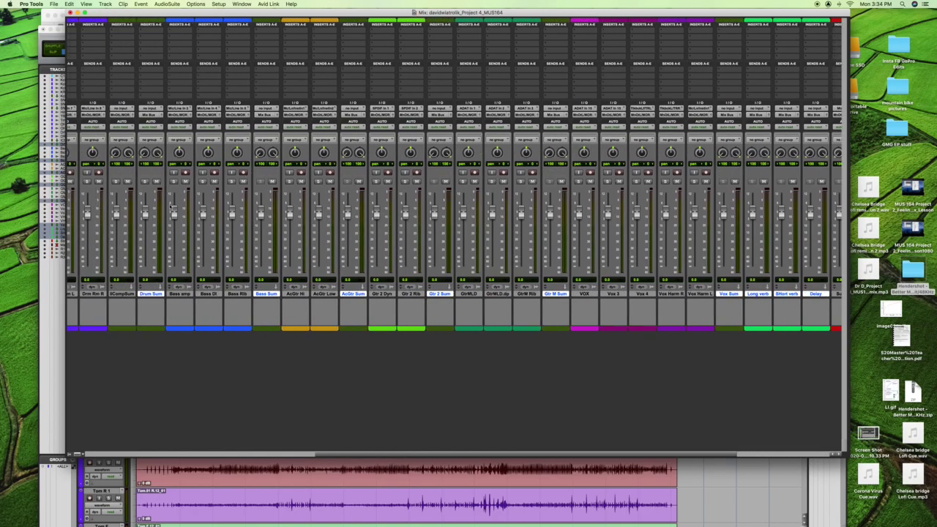
scroll(262, 186, left, 2)
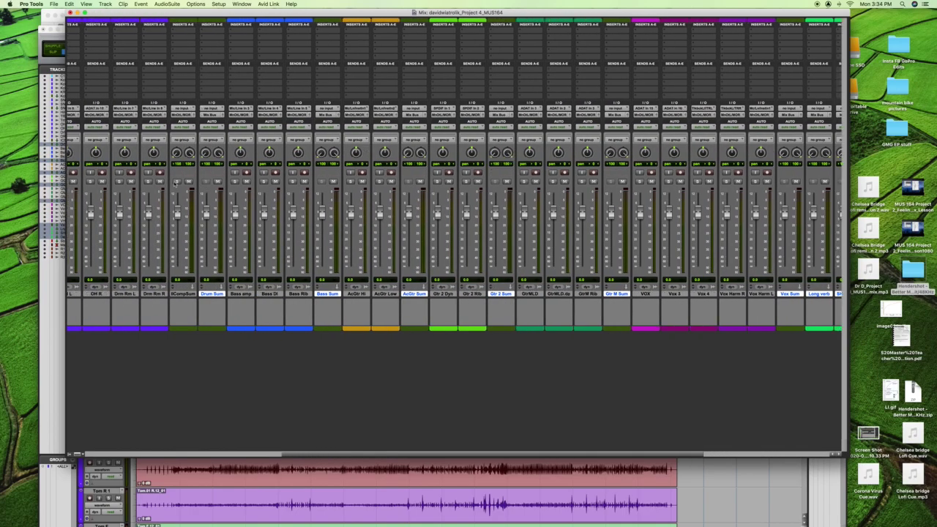
scroll(325, 272, left, 5)
scroll(334, 280, left, 2)
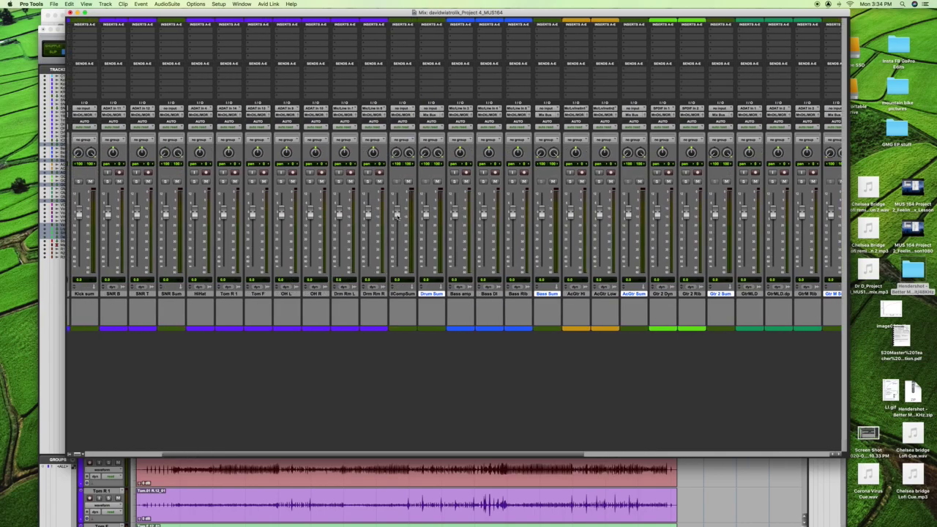
scroll(185, 186, left, 5)
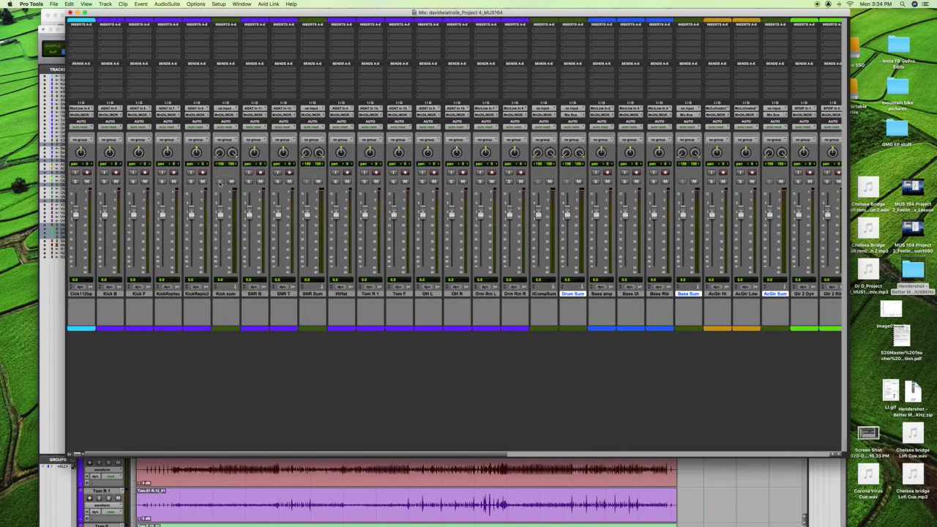
scroll(534, 331, right, 10)
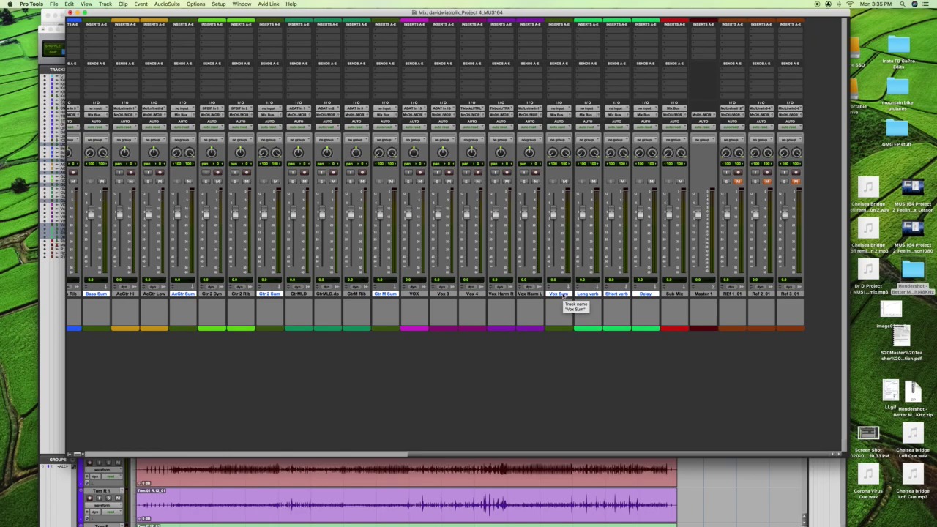
click(560, 293)
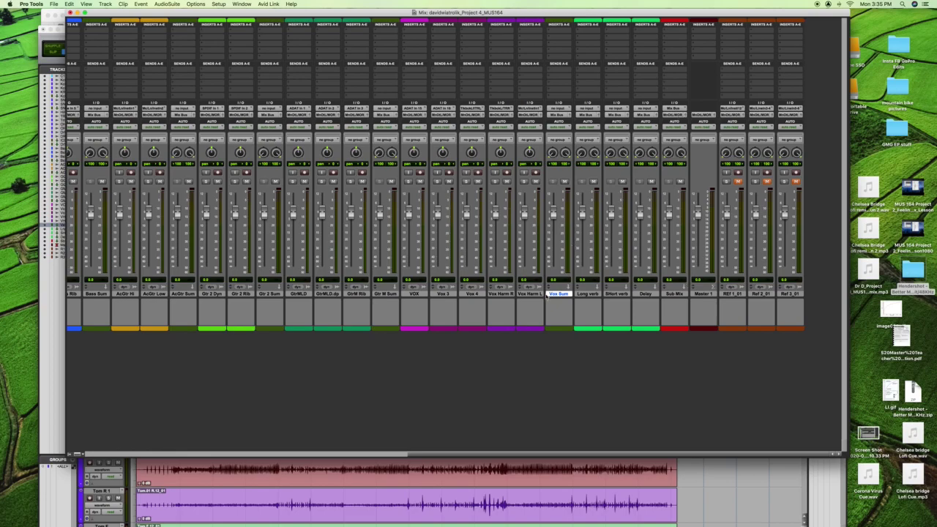
scroll(603, 94, left, 2)
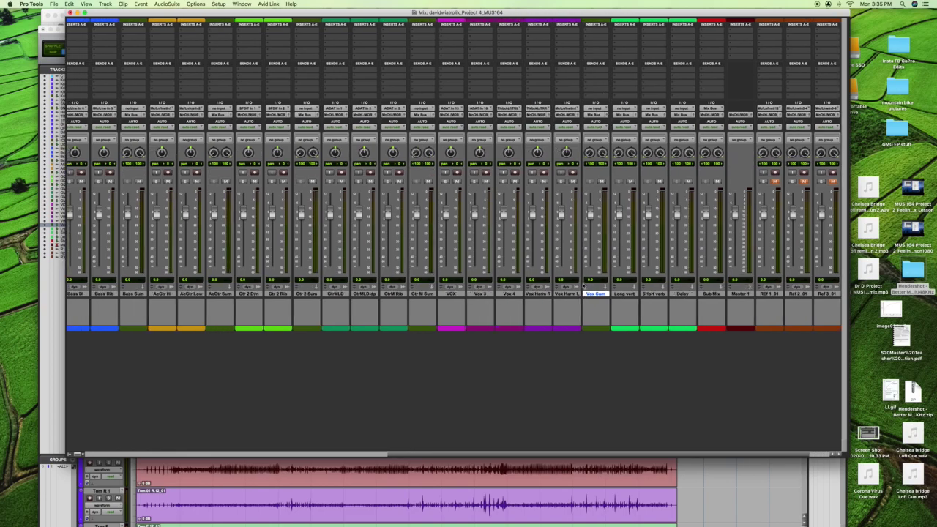
click(452, 293)
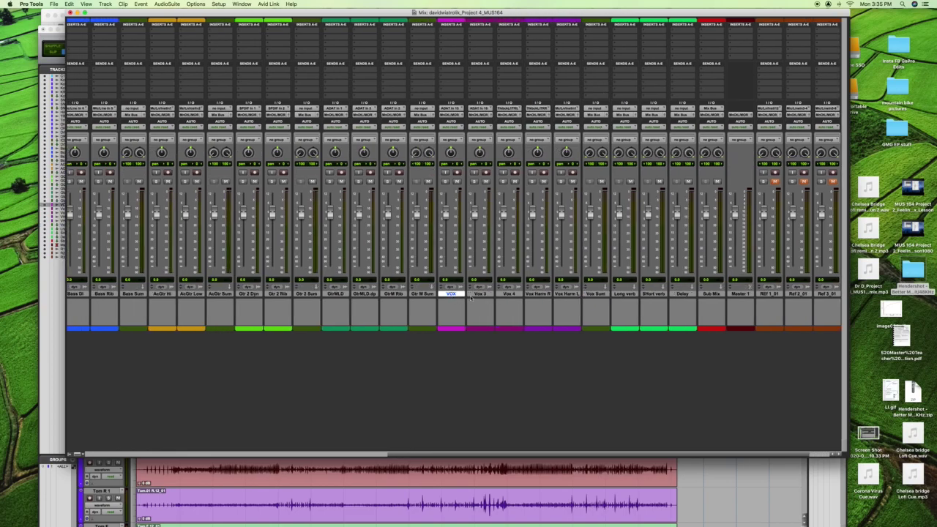
shift+click(570, 293)
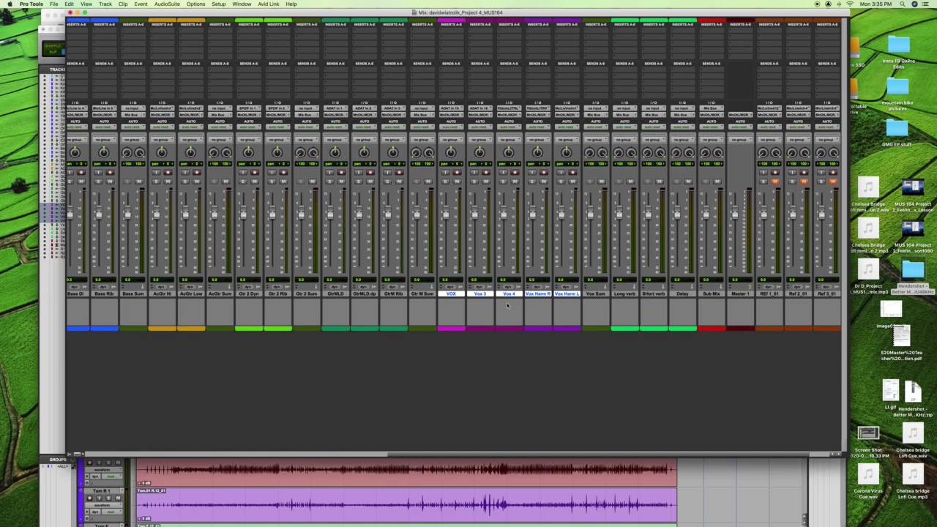
Route the vocal tracks to Bus 3-4 and rename that bus Vox Bus.
click(479, 115)
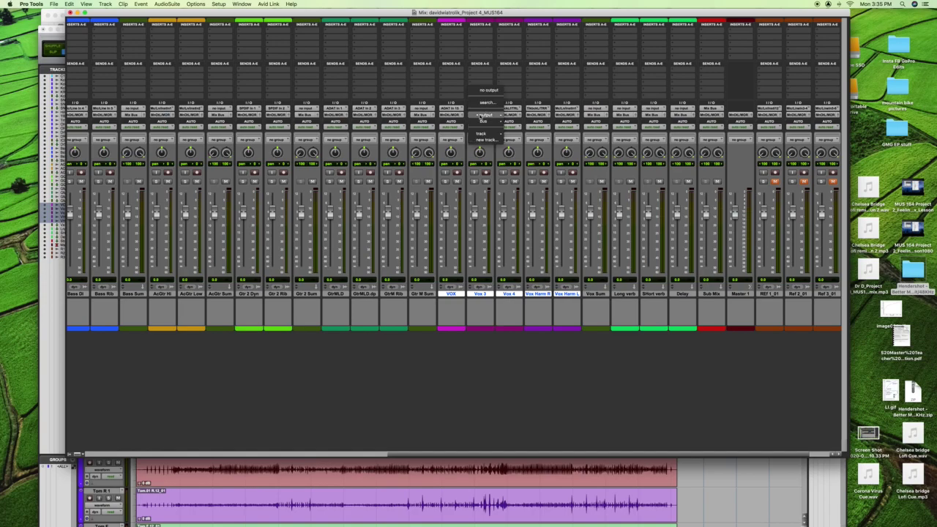
mouse_move(484, 121)
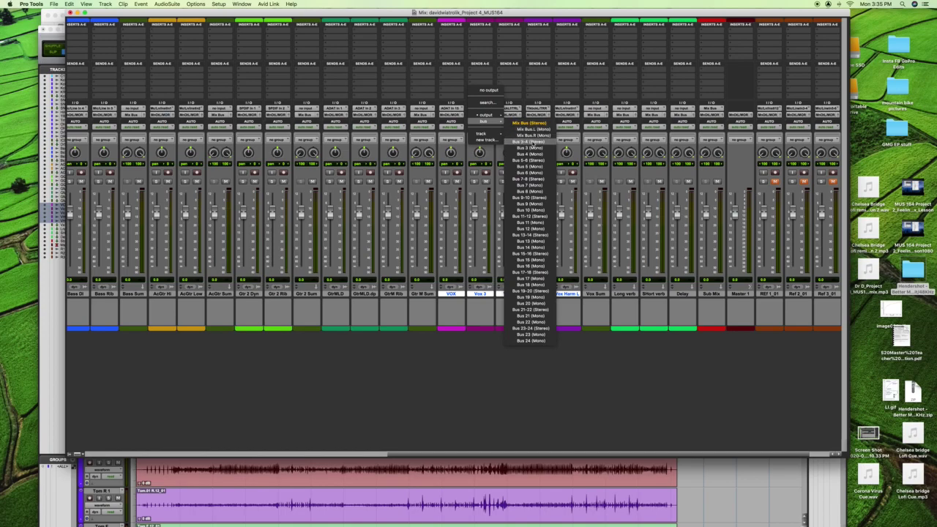
click(538, 143)
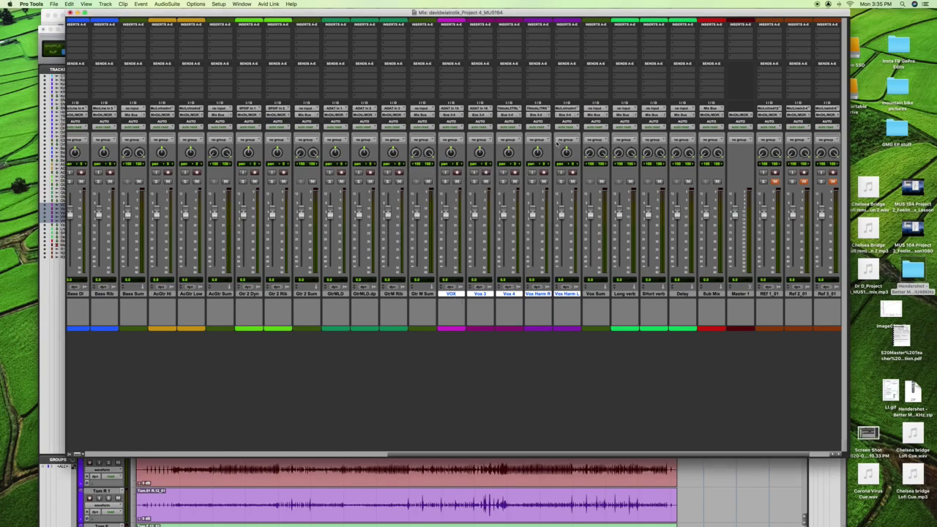
right_click(481, 116)
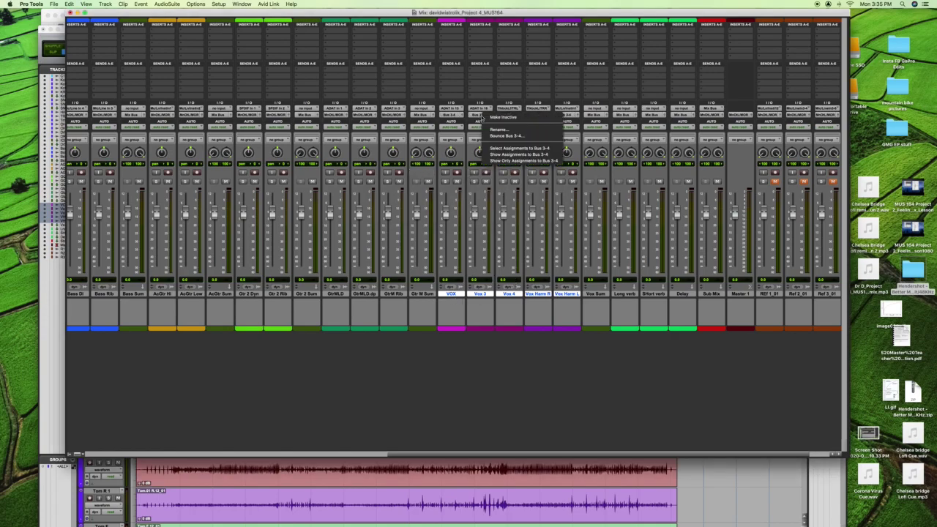
click(494, 130)
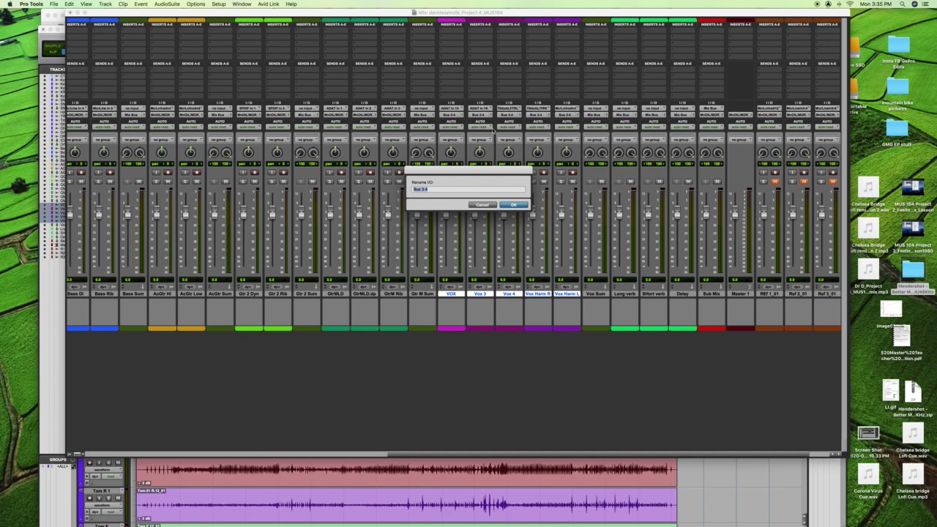
text(Vox Bus)
key(Return)
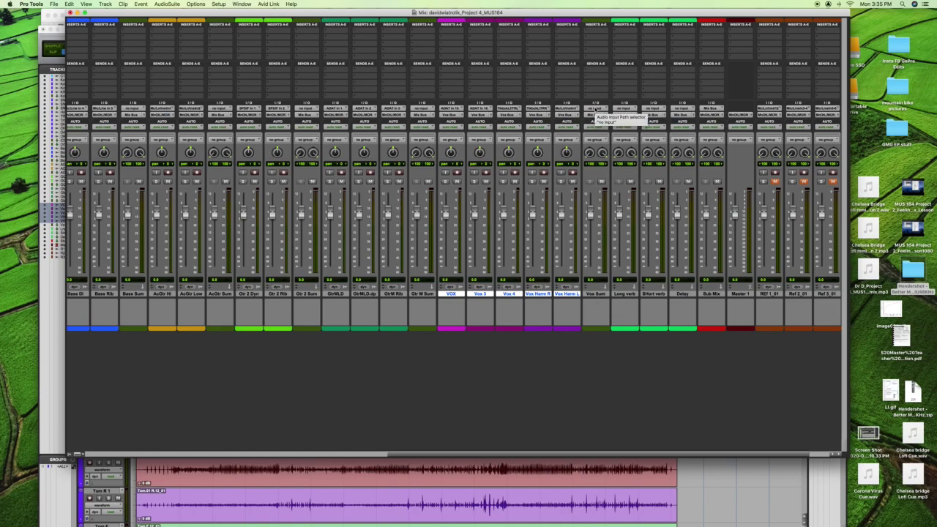
Set the Vox Sum input to Vox Bus.
click(594, 108)
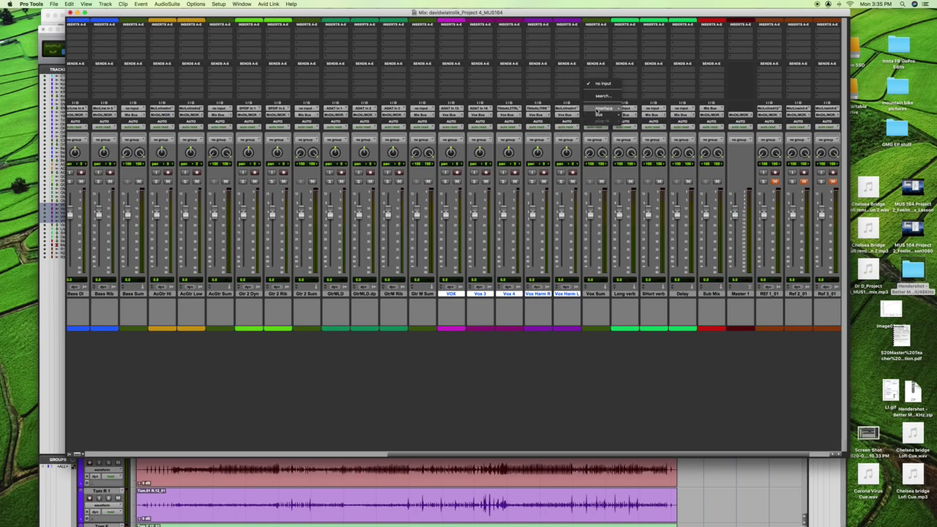
mouse_move(601, 115)
click(646, 122)
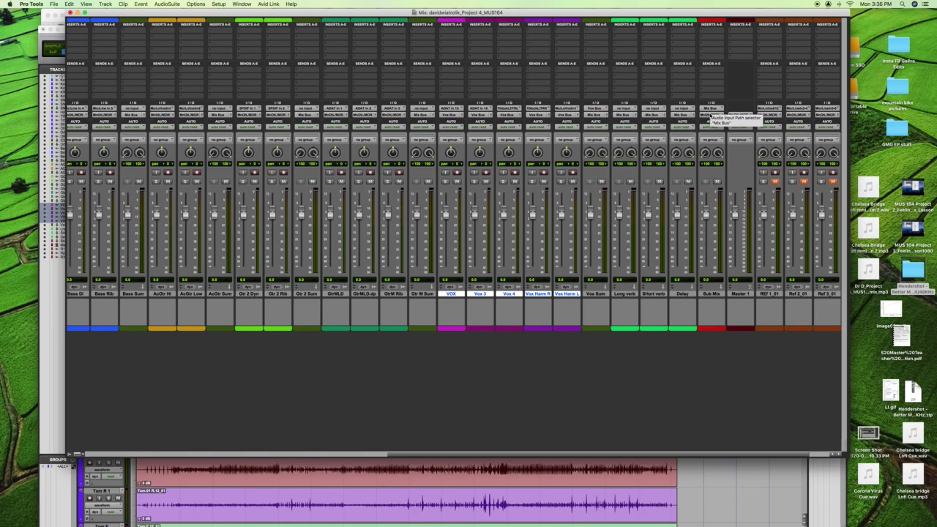
scroll(547, 250, left, 1)
Route GtrMLD, GtrMLD.dp and GtrM Rtb to Bus 5-6, renamed GtrM Bus.
scroll(546, 250, left, 3)
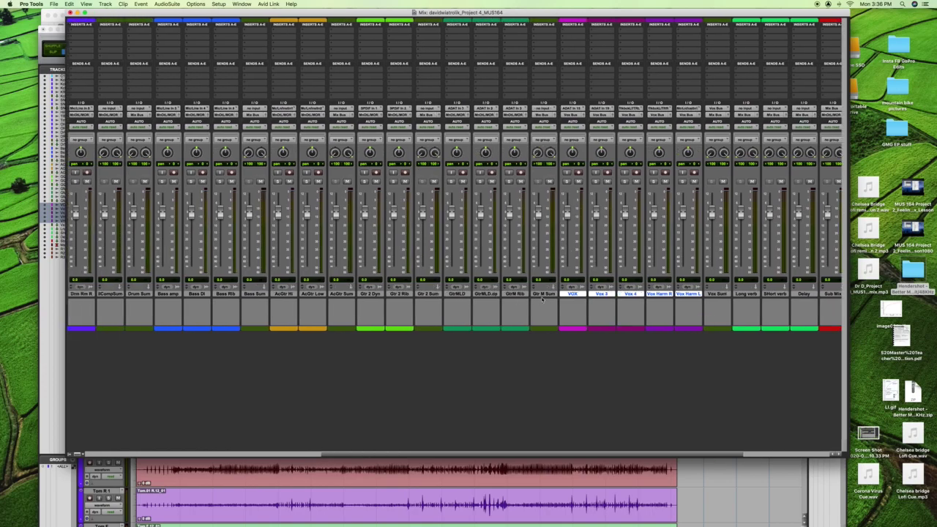
click(457, 295)
shift+click(504, 296)
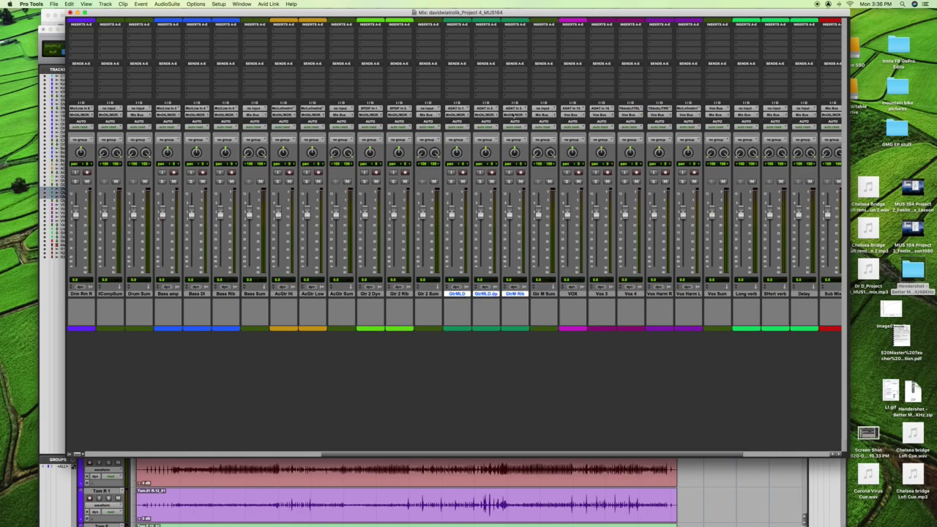
click(514, 115)
mouse_move(518, 121)
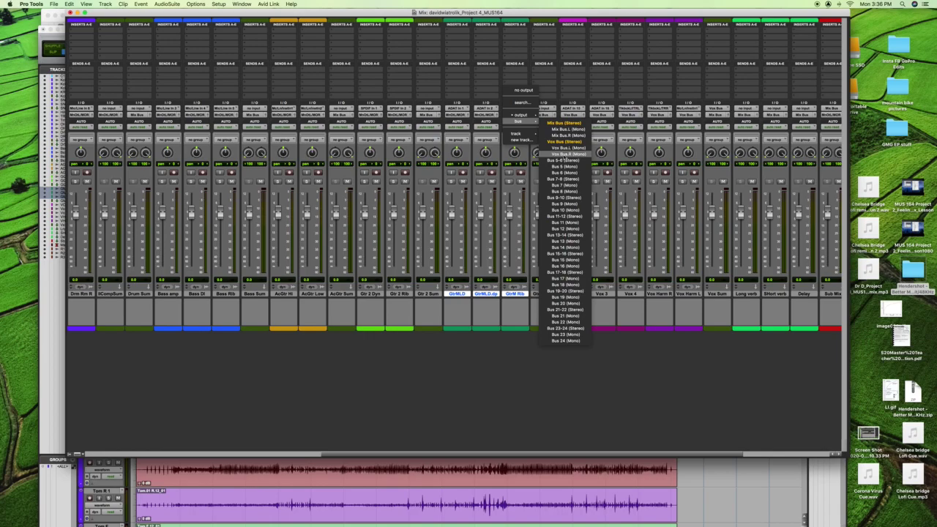
click(561, 160)
right_click(514, 115)
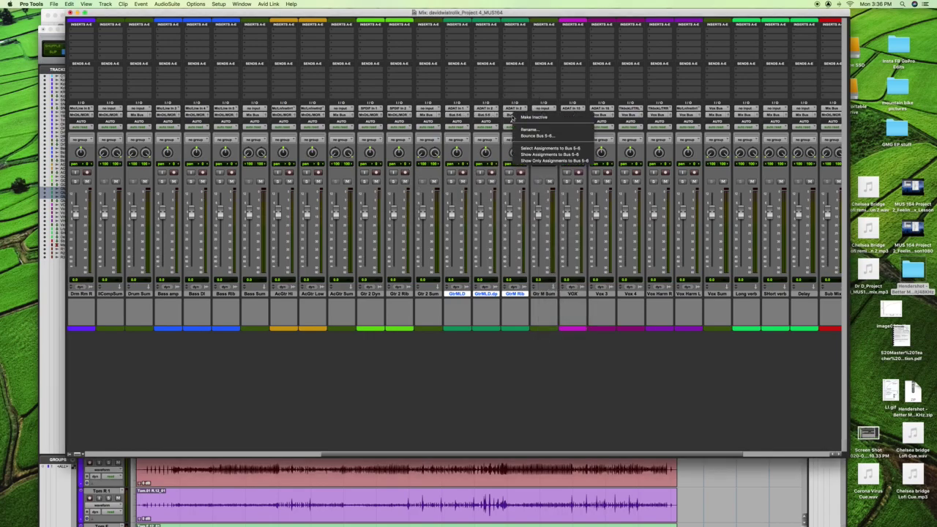
click(527, 131)
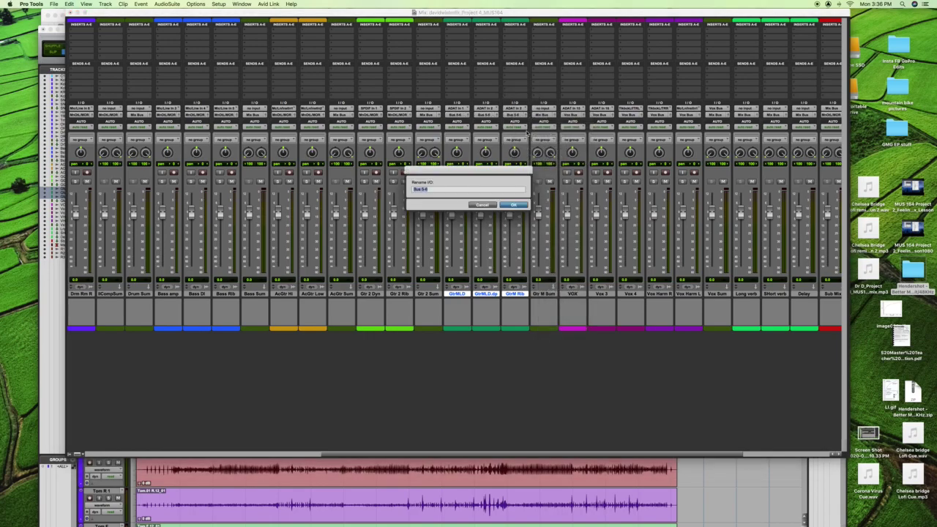
text(GtrM Bus)
click(513, 204)
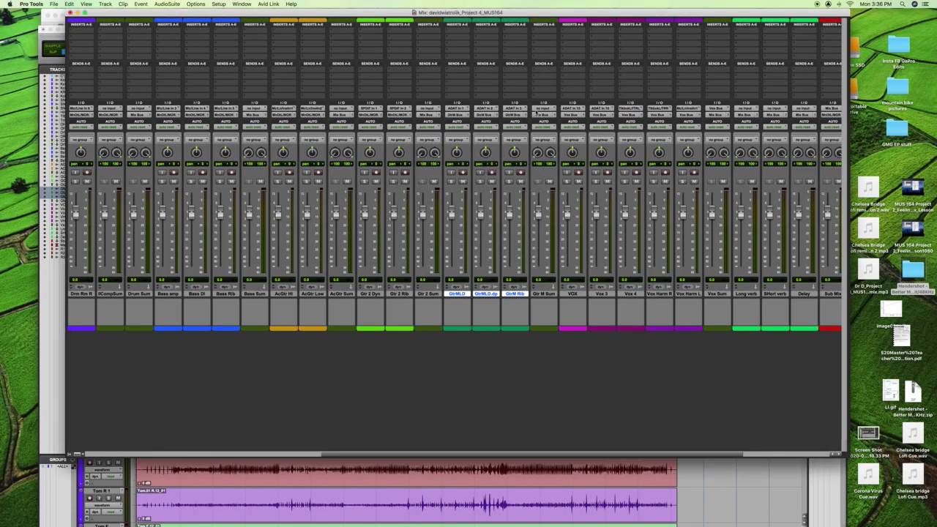
Set the Gtr M Sum input to GtrM Bus.
click(539, 110)
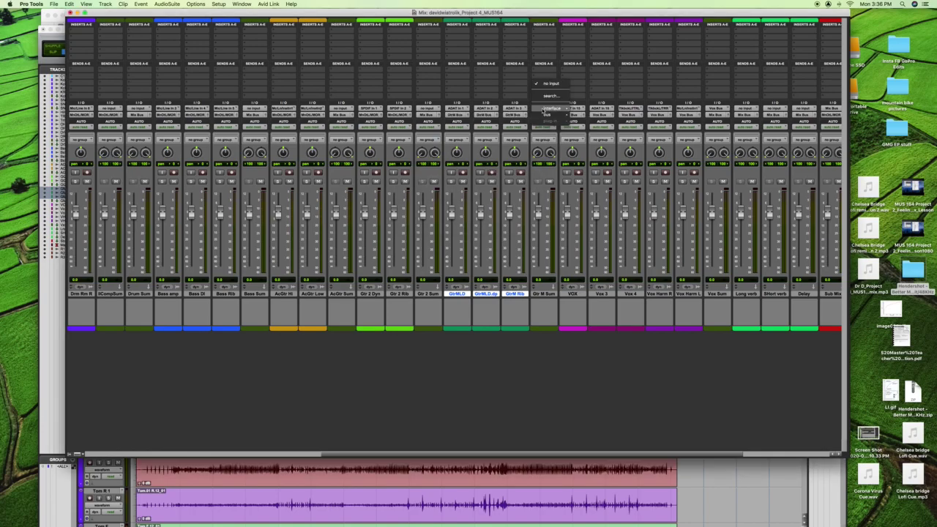
mouse_move(546, 117)
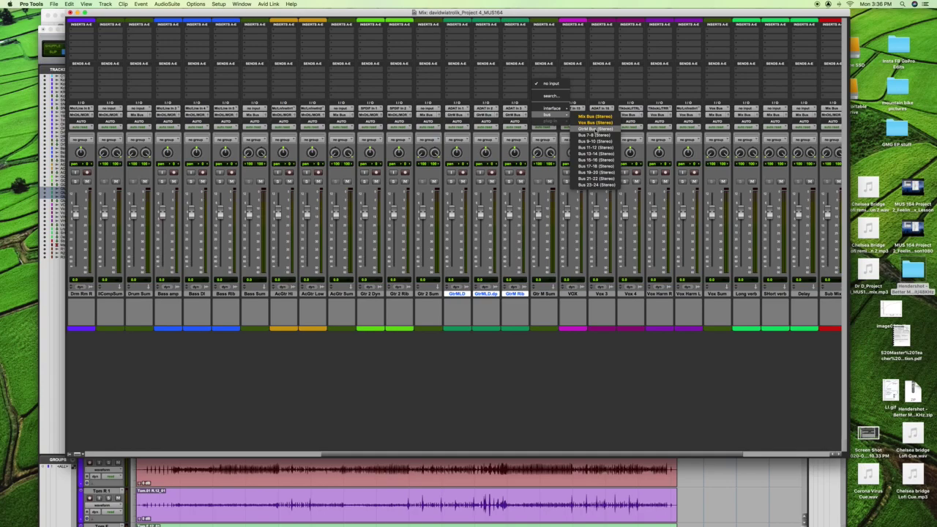
click(595, 129)
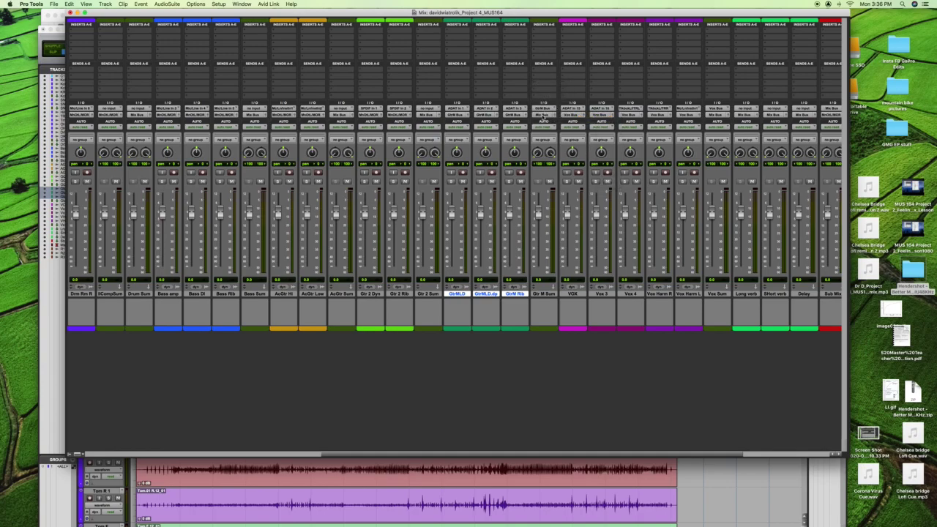
scroll(524, 293, left, 4)
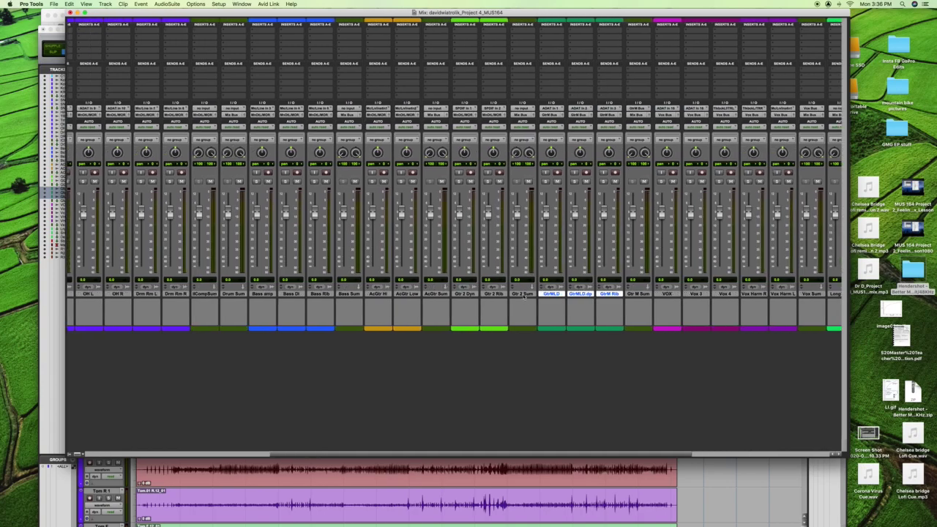
Route Gtr 2 Dyn and Gtr 2 Rib to Bus 7-8 and rename it 'Gtr 2 Bus'.
click(463, 294)
shift+click(490, 293)
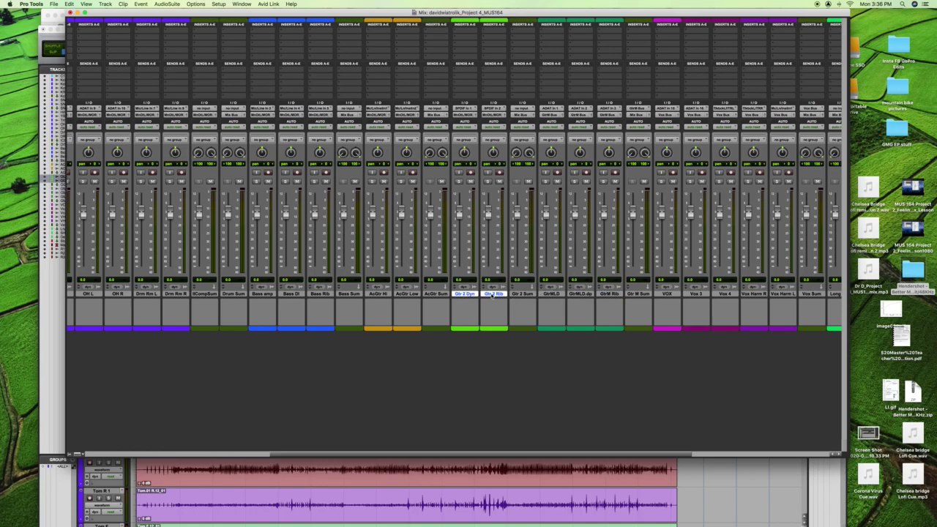
click(468, 115)
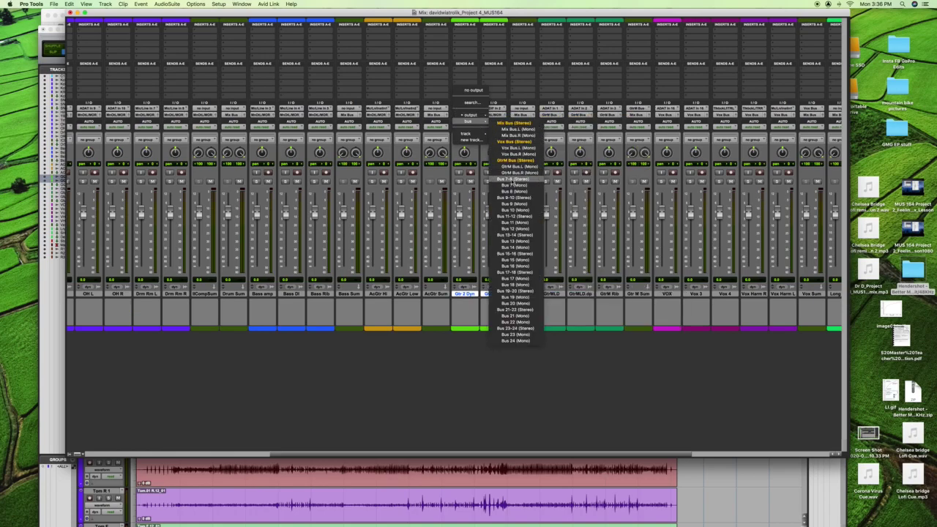
key(Escape)
click(467, 115)
click(479, 132)
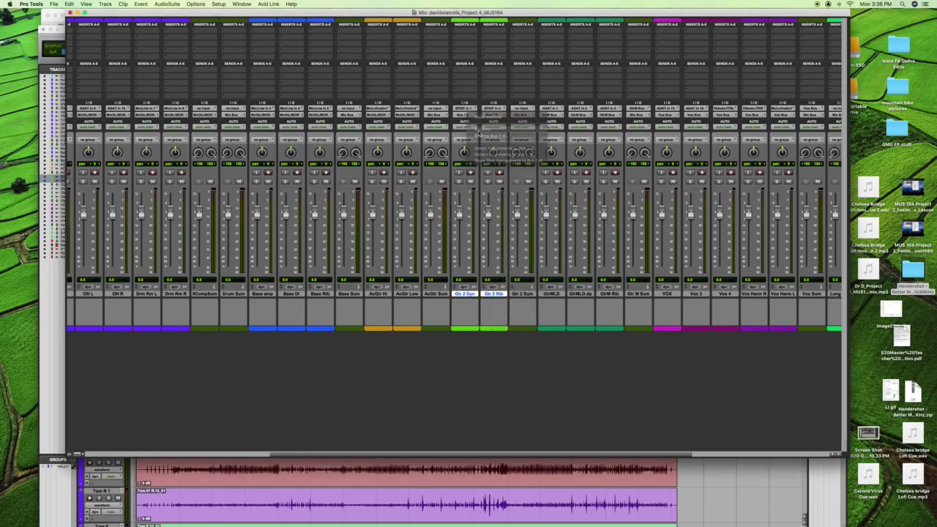
text(Gtr 2 Bus)
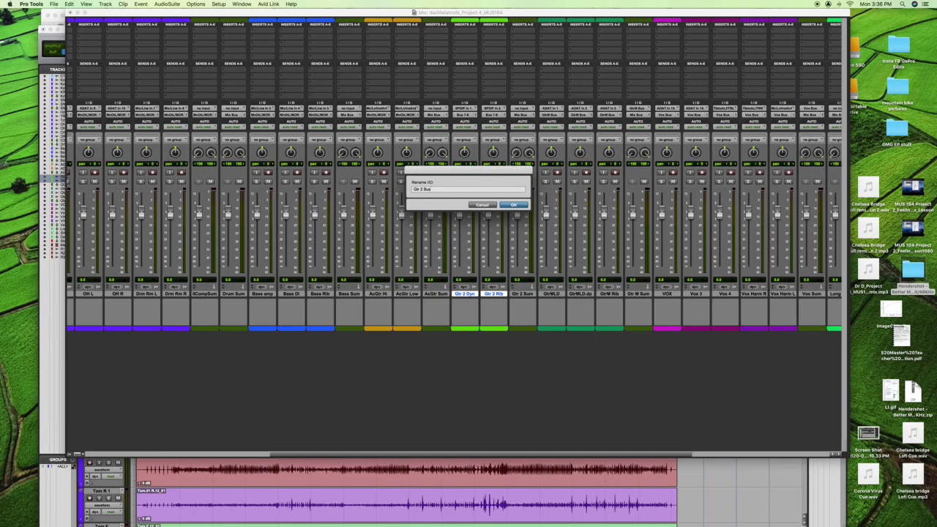
key(Return)
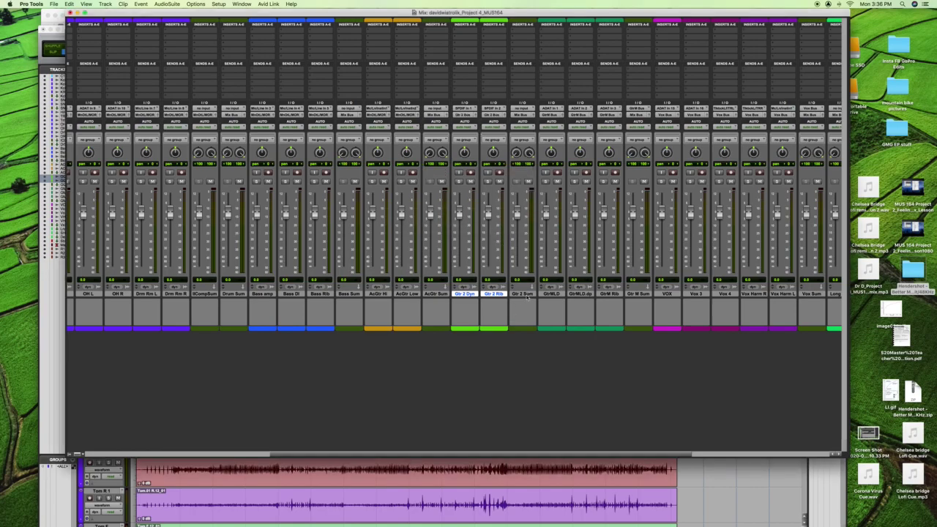
Set Gtr 2 Sum's input to Gtr 2 Bus.
click(521, 108)
mouse_move(529, 115)
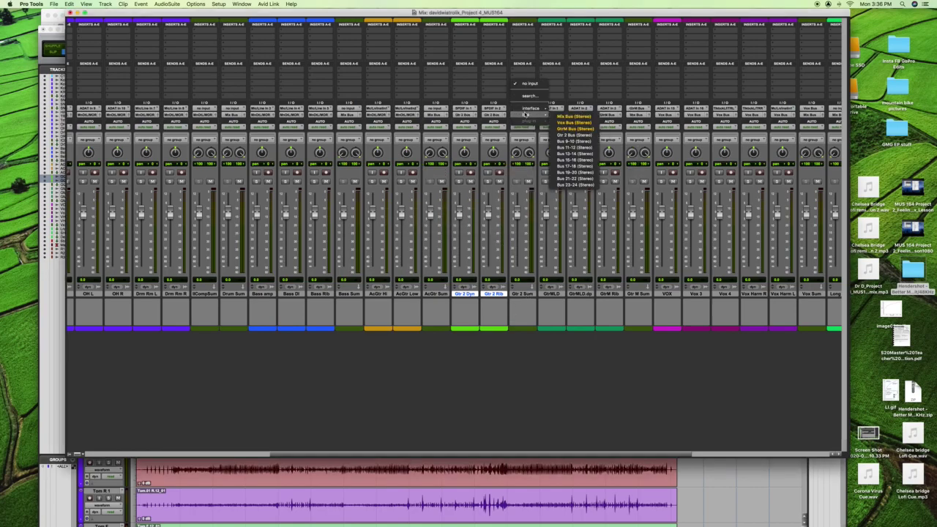
click(585, 136)
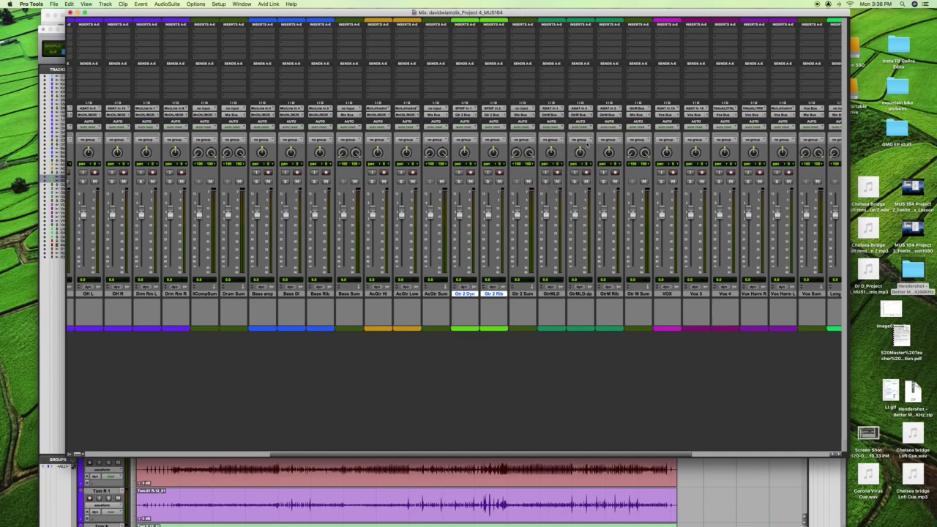
Select the AcGtr Hi and AcGtr Low tracks.
click(430, 294)
click(377, 294)
shift+click(401, 294)
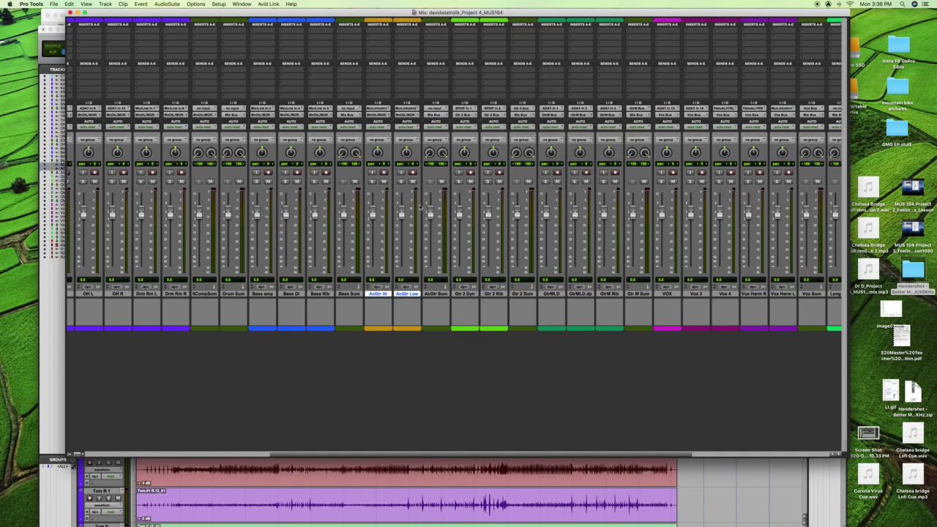
Route AcGtr Hi and AcGtr Low to Bus 9-10 and rename it 'AcGtr bus'.
click(379, 115)
mouse_move(382, 121)
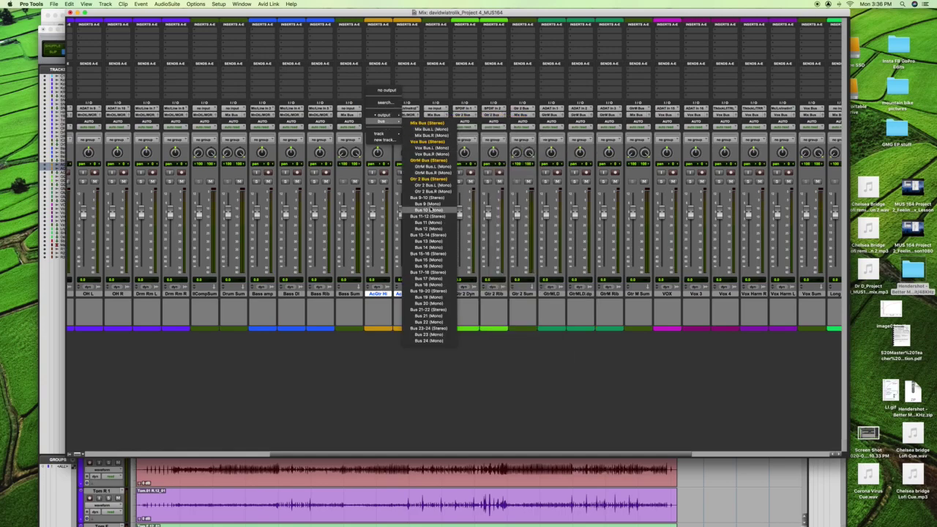
click(417, 198)
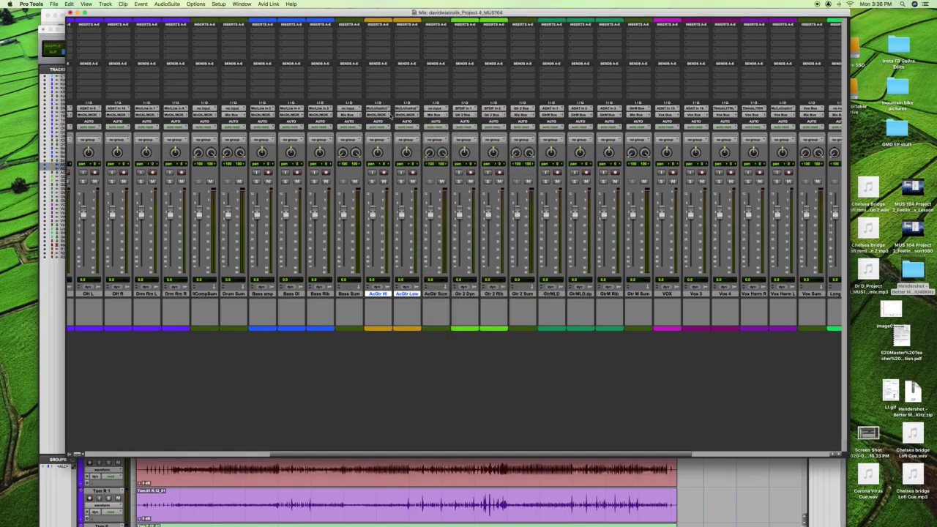
right_click(381, 115)
click(391, 130)
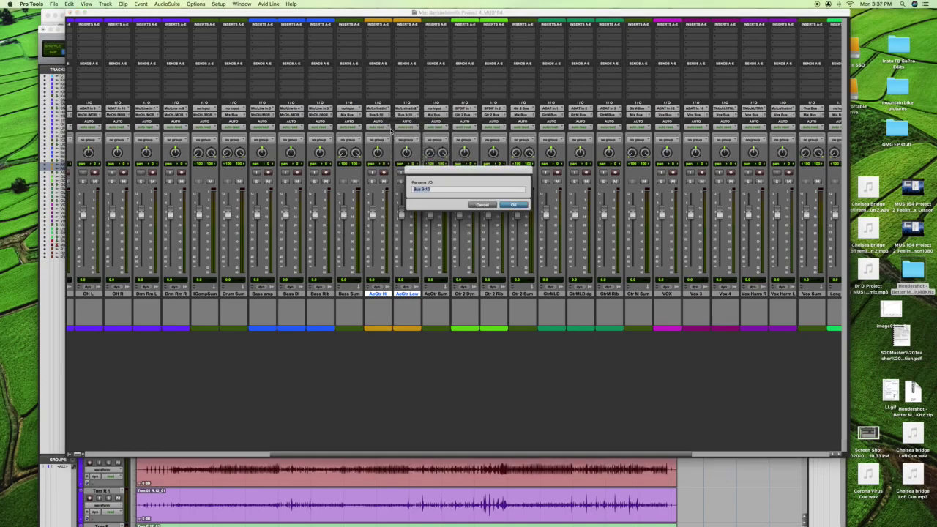
text(Gtr bus)
key(Return)
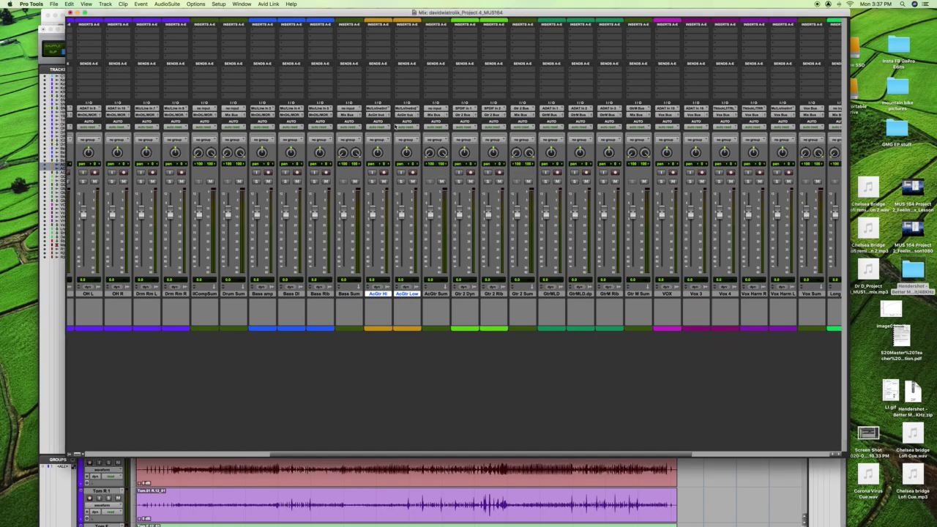
Set AcGtr Sum's input to AcGtr bus.
click(434, 108)
mouse_move(443, 115)
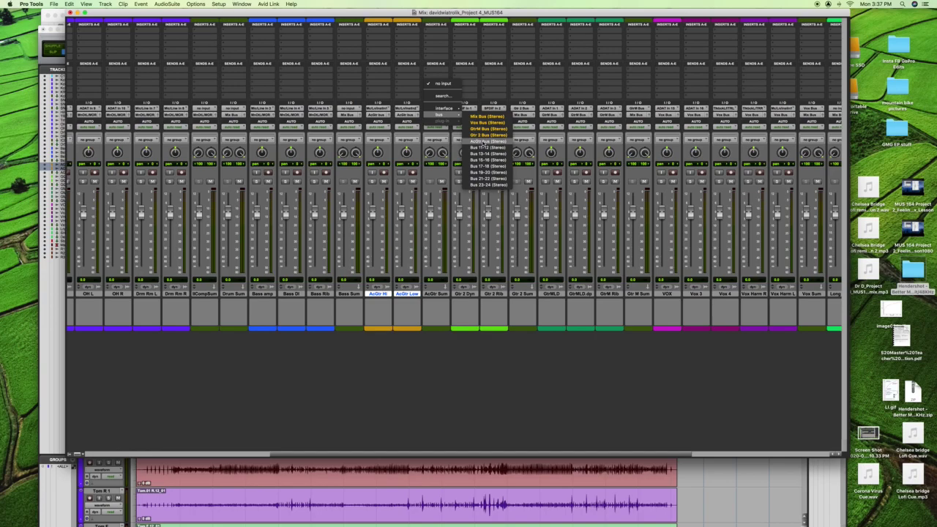
click(480, 141)
scroll(442, 212, left, 1)
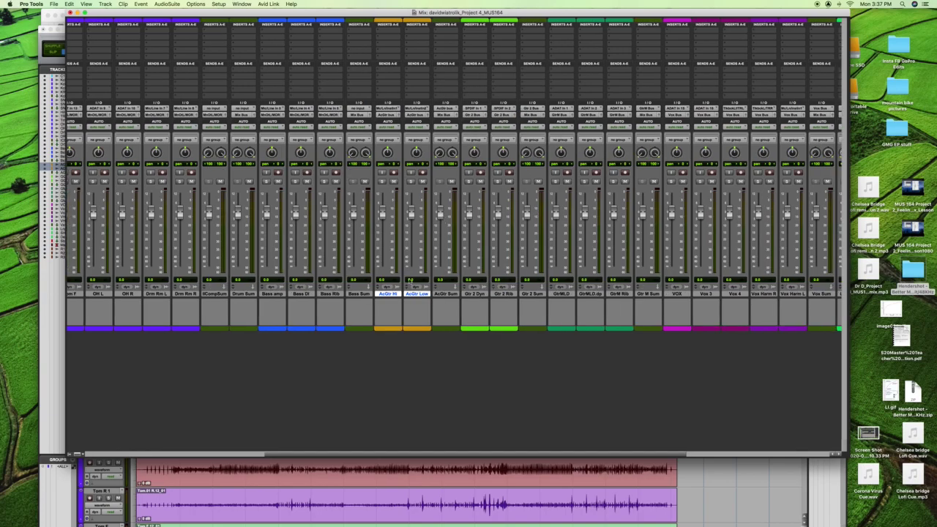
Route Bass amp, Bass DI and Bass Rib to Bus 11-12, renamed 'Bass Bus'.
click(271, 293)
shift+click(327, 296)
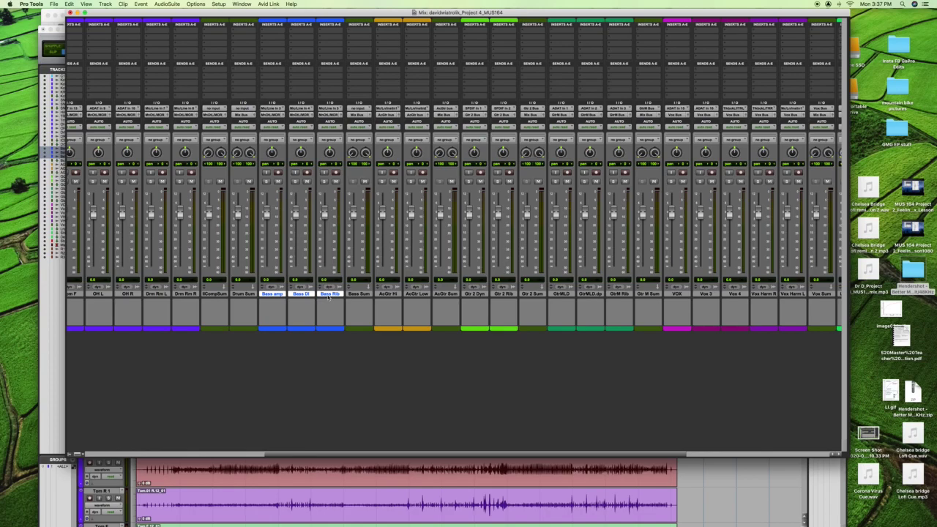
click(272, 115)
mouse_move(276, 122)
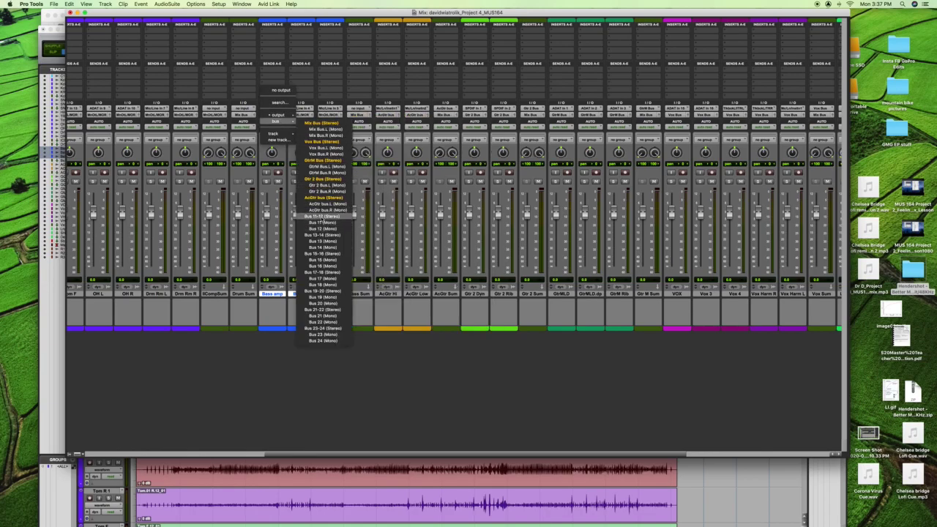
click(320, 217)
right_click(275, 115)
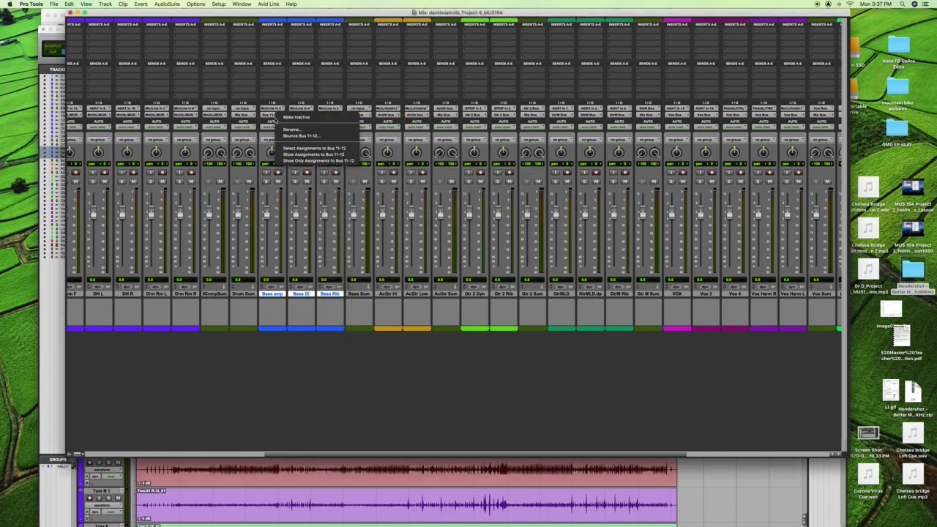
click(285, 129)
text(Bass Bus)
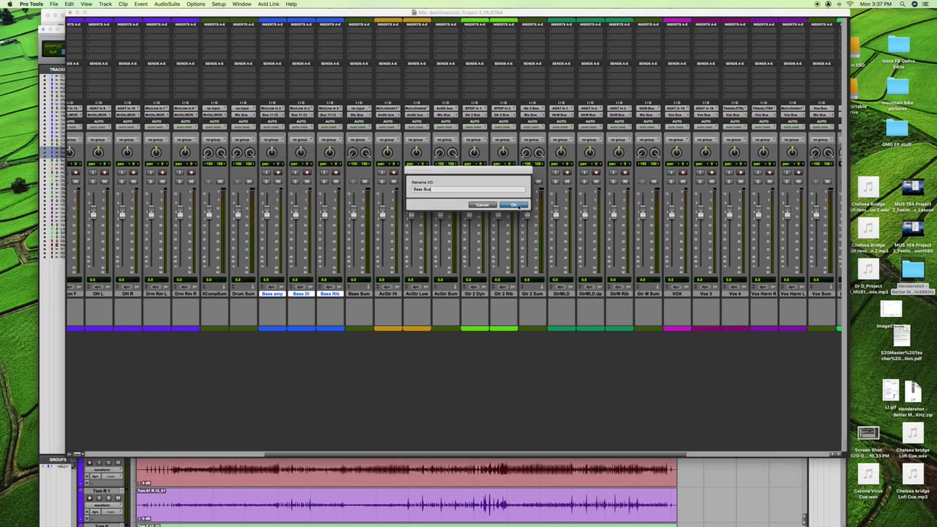
key(Return)
Set Bass Sum's input to Bass Bus.
click(358, 108)
mouse_move(364, 117)
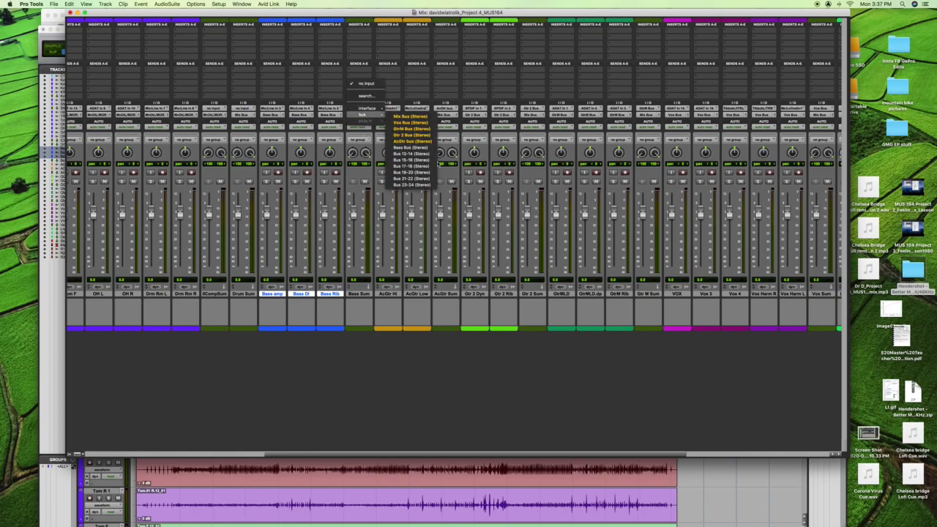
click(411, 147)
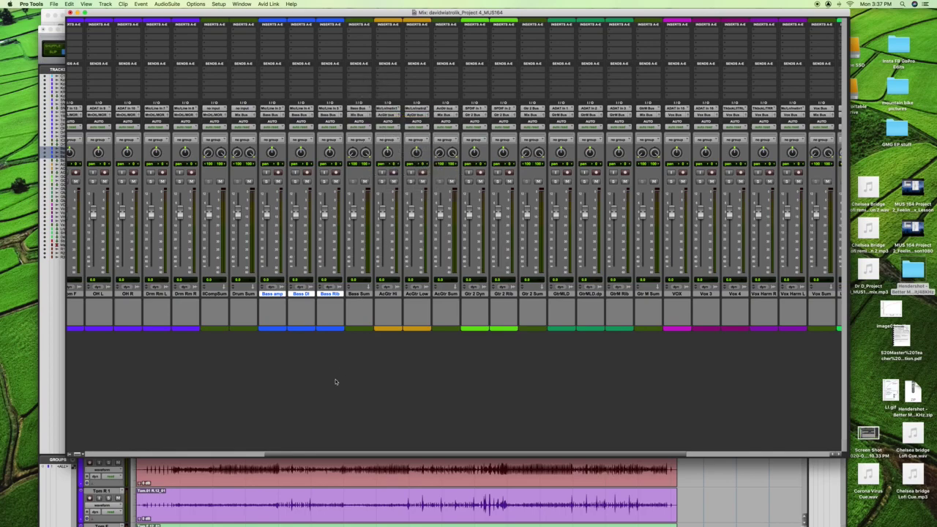
scroll(322, 384, left, 4)
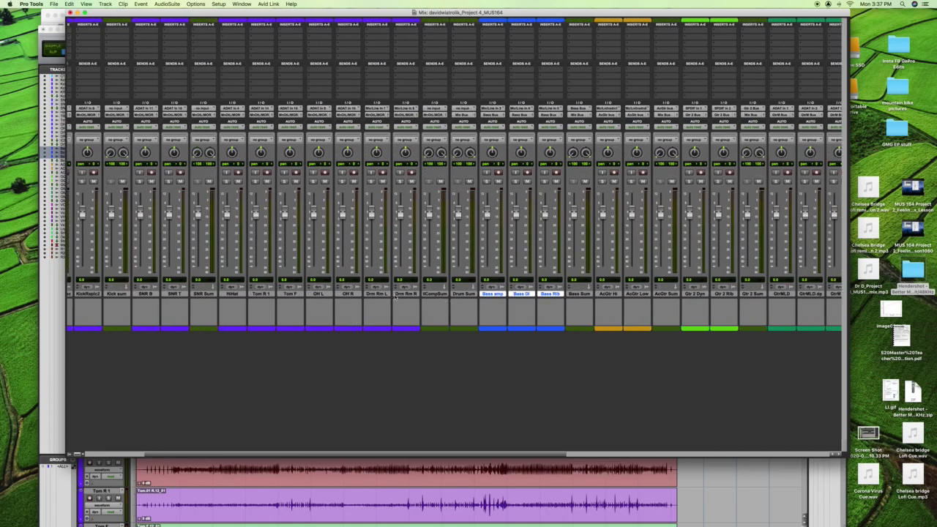
Route Kick B, Kick F, KickReplac and KickReplc2 outputs to Bus 13-14.
scroll(227, 296, left, 3)
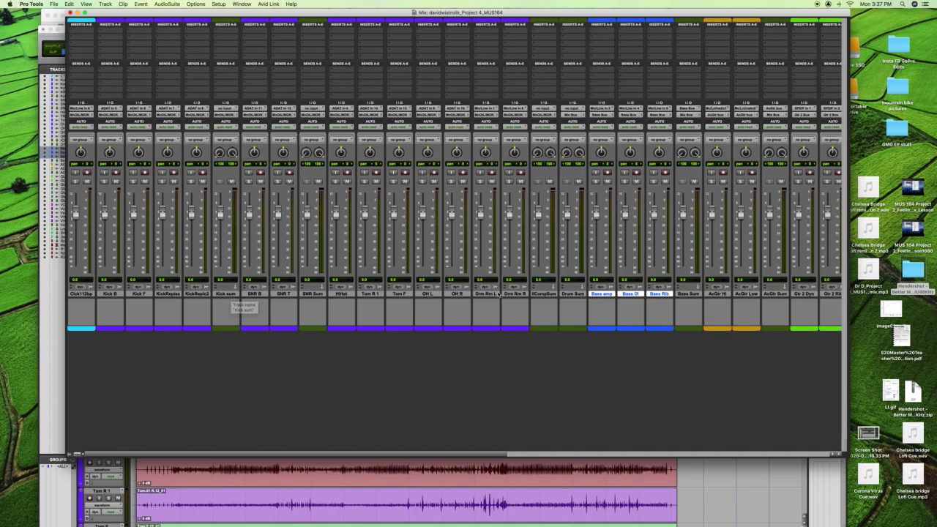
click(110, 294)
shift+click(189, 294)
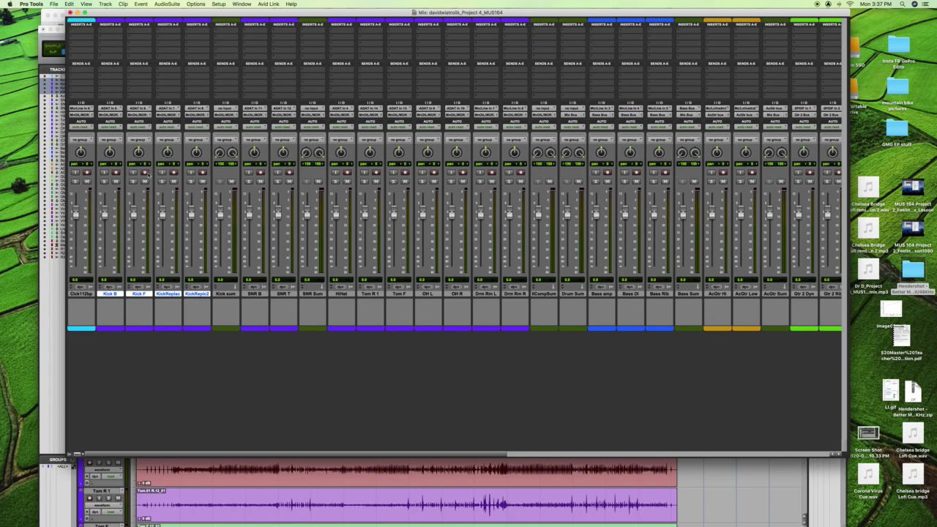
click(109, 115)
mouse_move(115, 122)
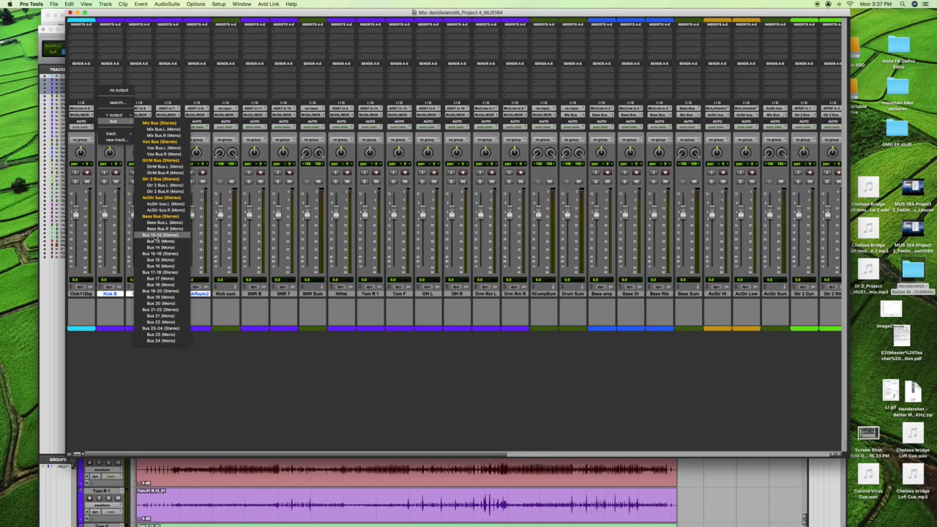
alt+shift+click(157, 235)
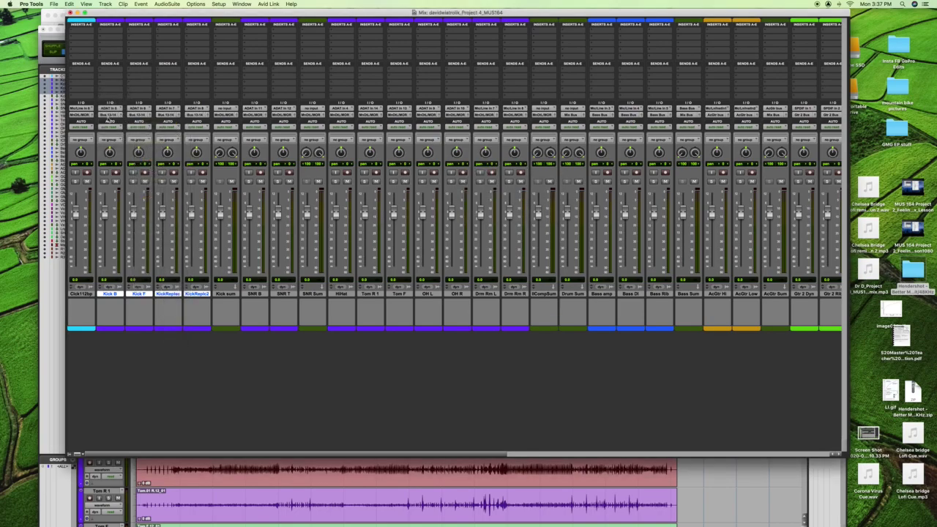
click(109, 115)
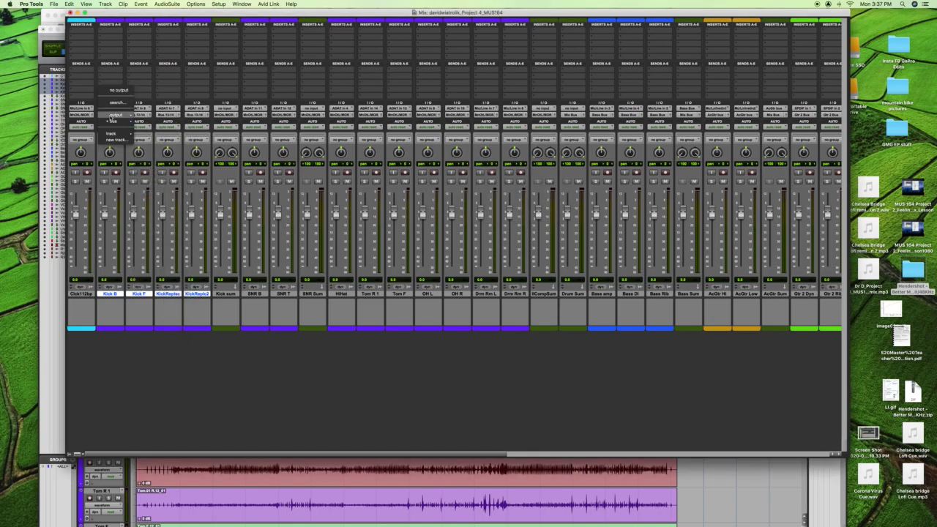
click(143, 98)
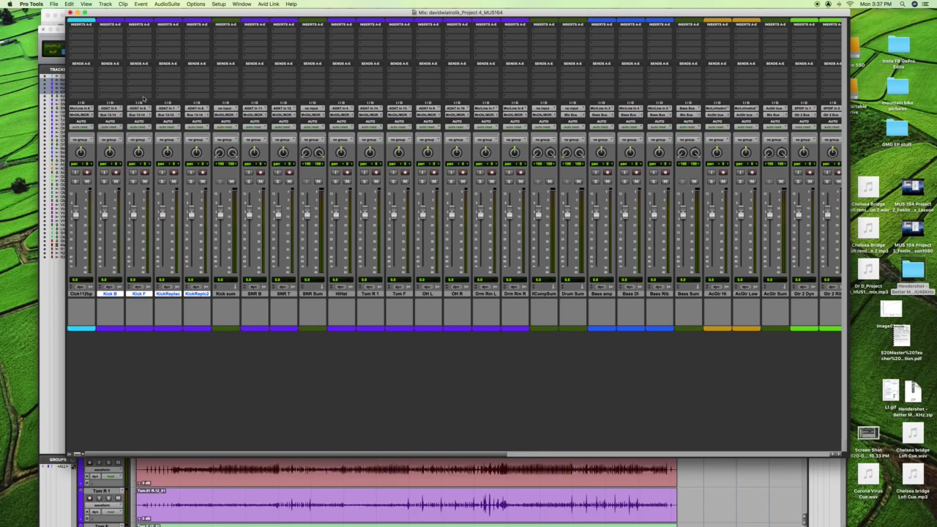
click(110, 118)
mouse_move(114, 121)
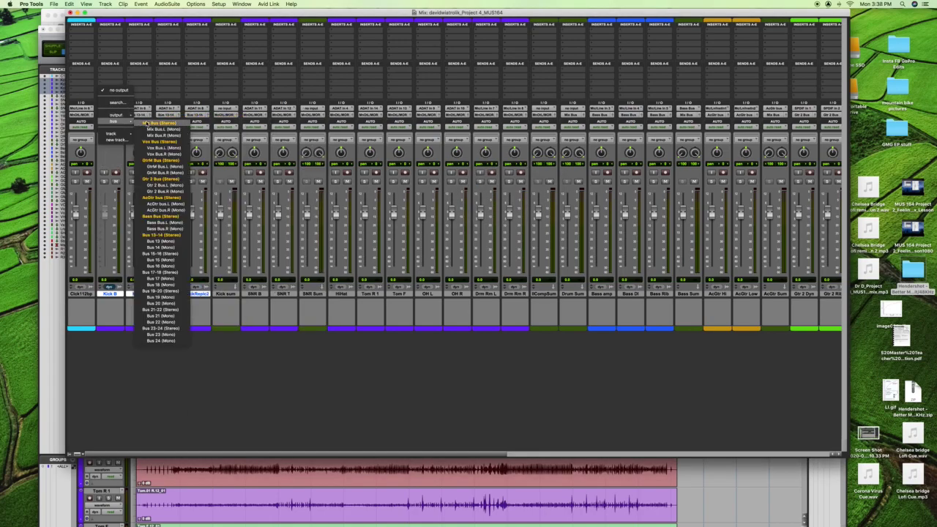
click(170, 235)
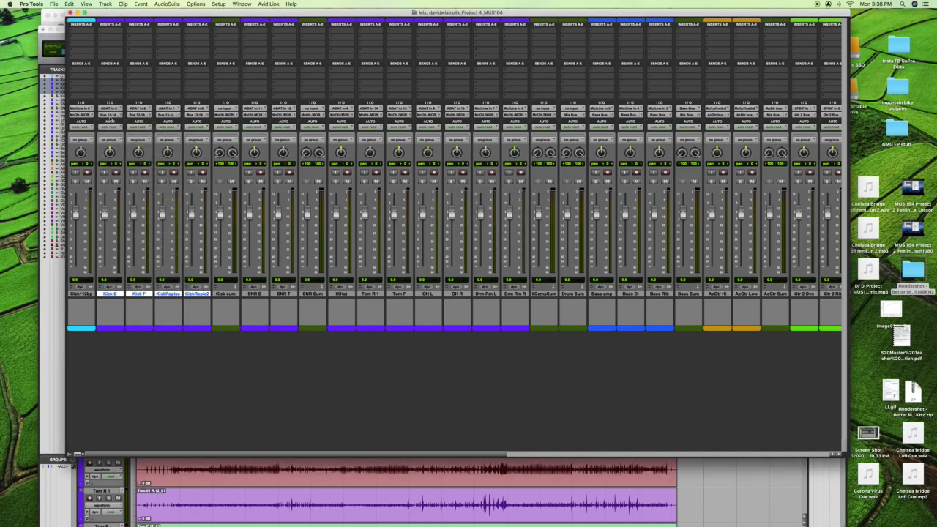
Rename Bus 13-14 to 'Kick bus'.
right_click(111, 121)
click(129, 130)
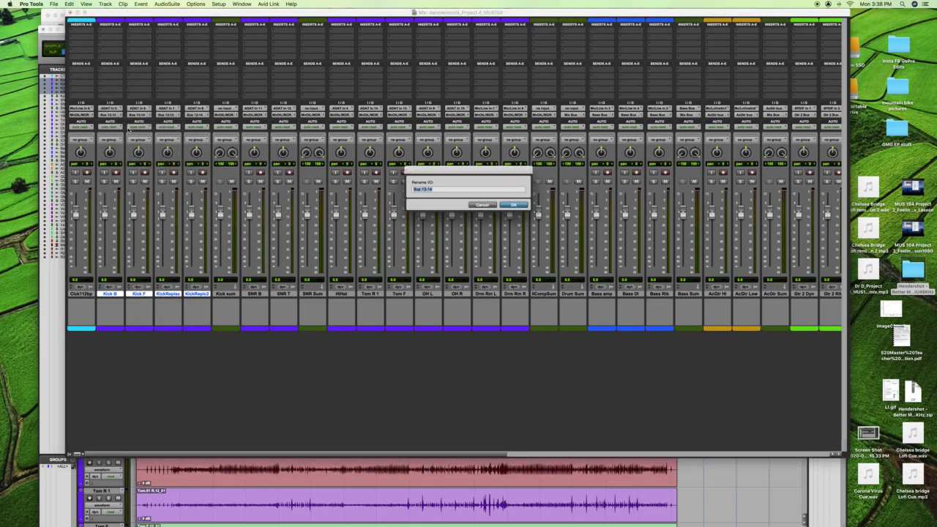
text(Kick bus)
key(Return)
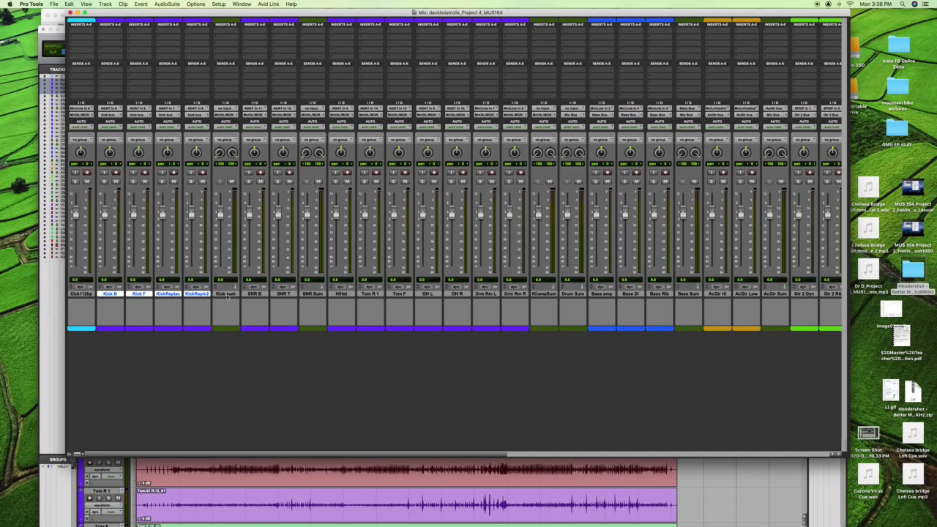
Set Kick sum's input to kick bus.
click(229, 109)
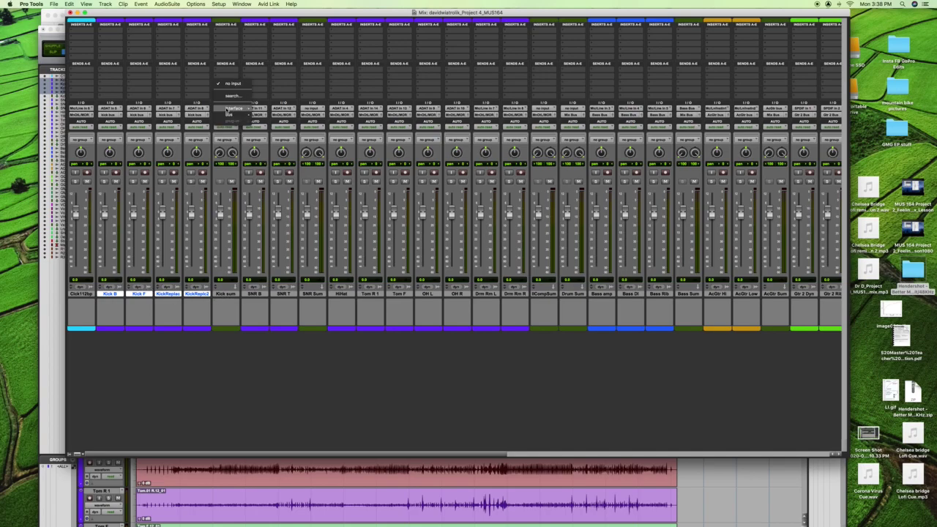
mouse_move(230, 115)
click(276, 153)
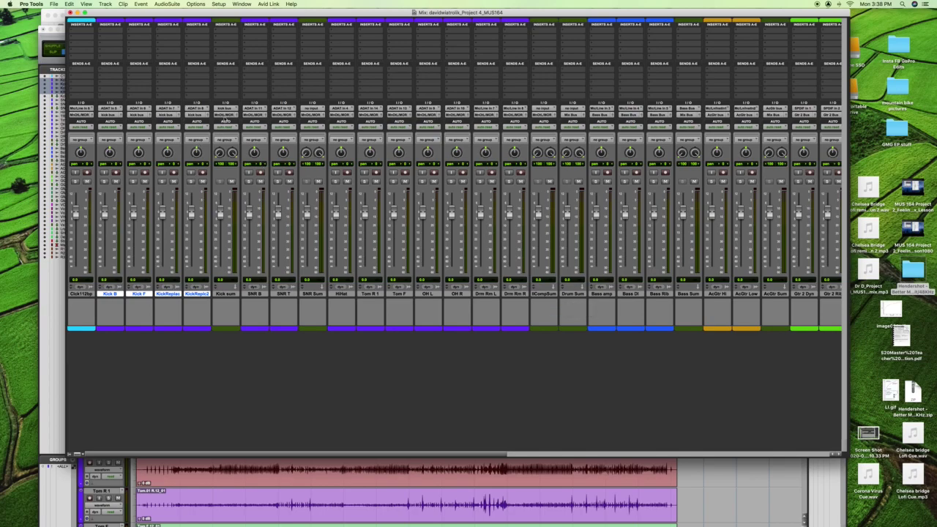
Route Kick sum's output to Bus 15-16 and rename it 'Drum Bus'.
click(223, 116)
mouse_move(227, 122)
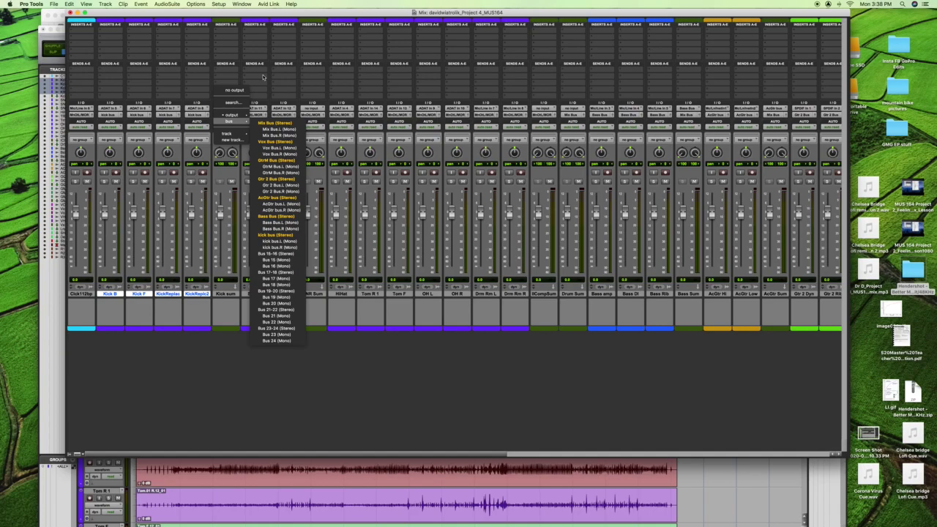
click(263, 108)
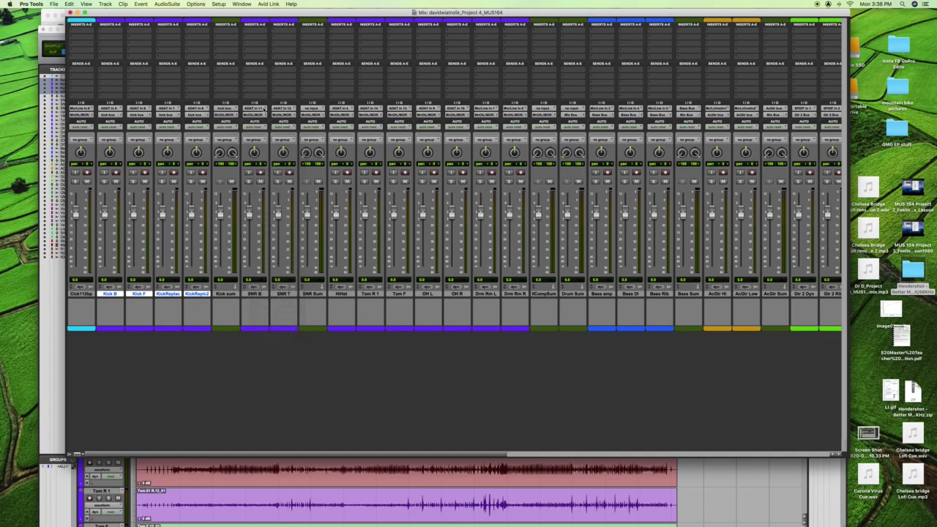
click(223, 294)
click(224, 114)
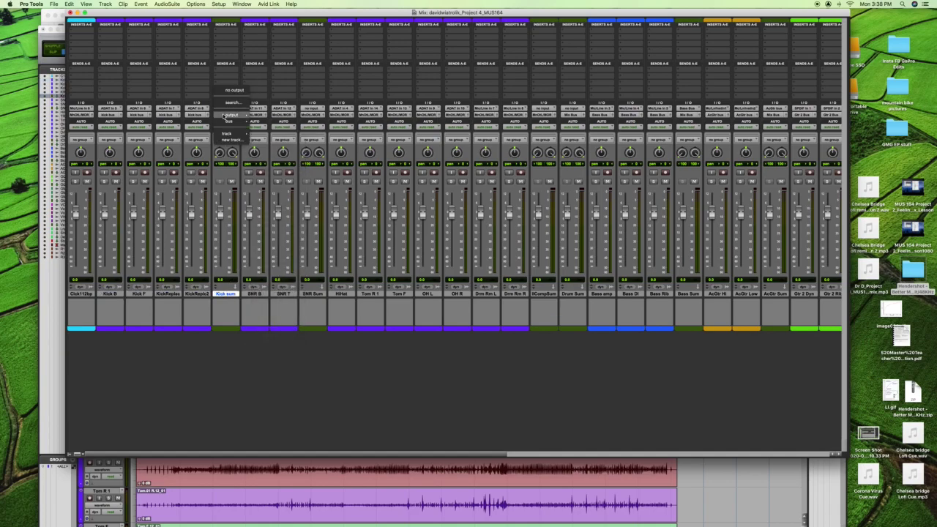
mouse_move(233, 121)
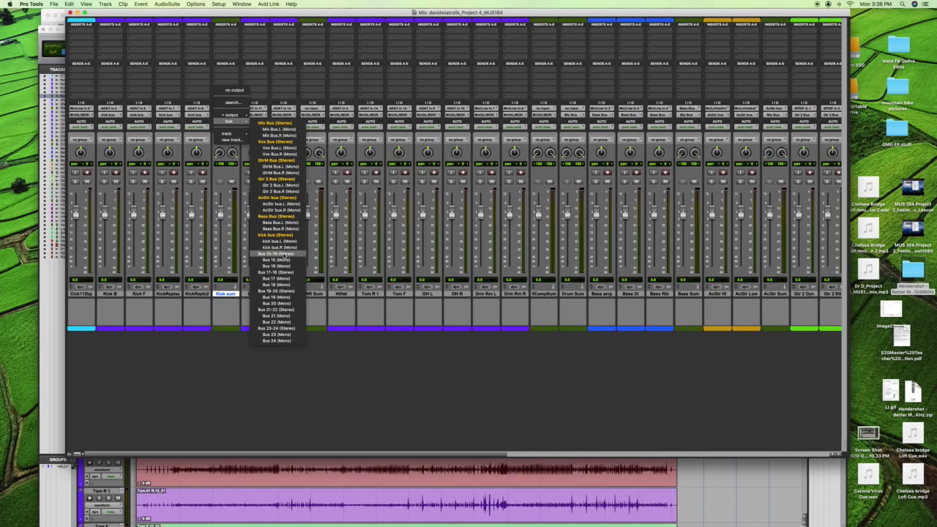
click(279, 254)
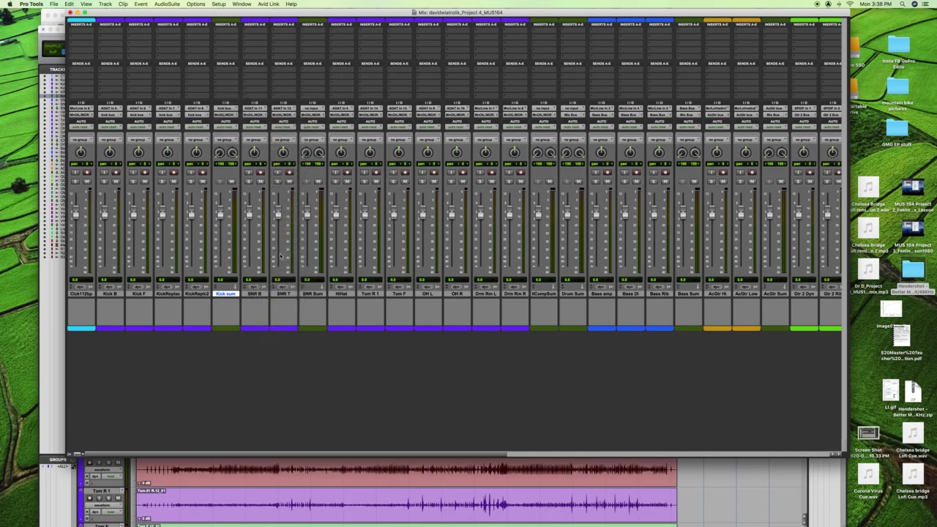
right_click(226, 115)
click(240, 130)
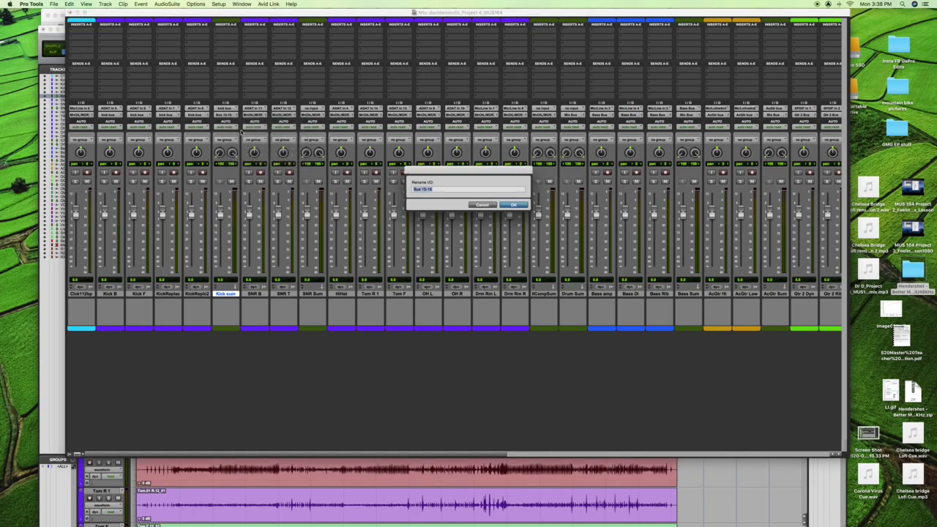
text(Drum Bus)
click(516, 205)
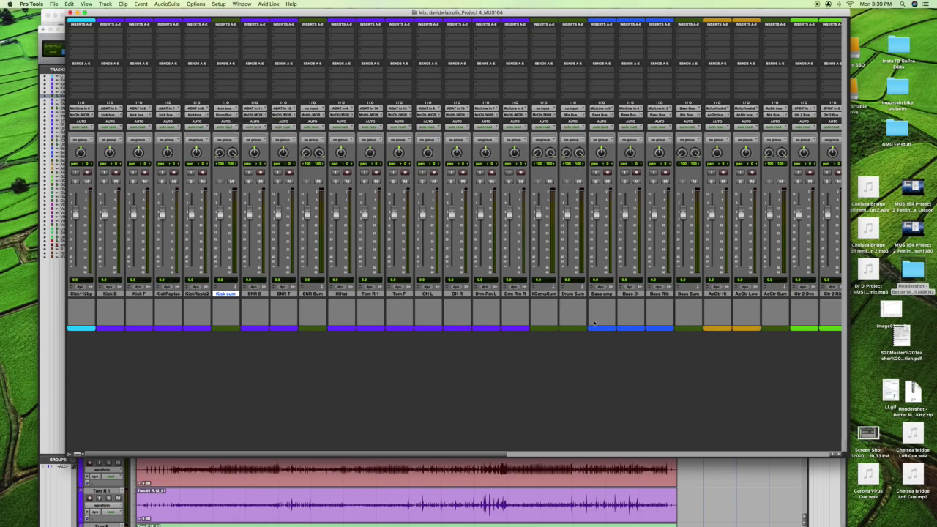
Set Drum Sum's input to Drum Bus.
click(576, 294)
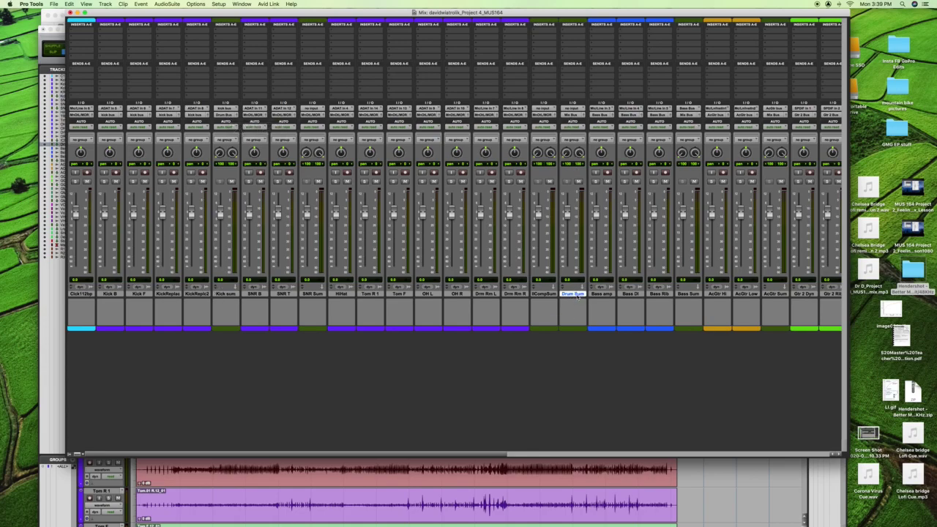
click(576, 108)
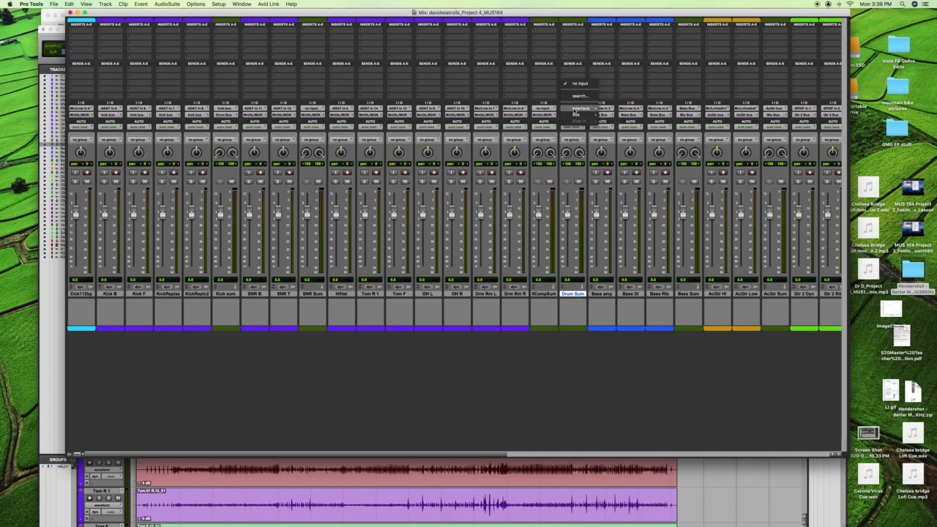
mouse_move(578, 115)
click(630, 157)
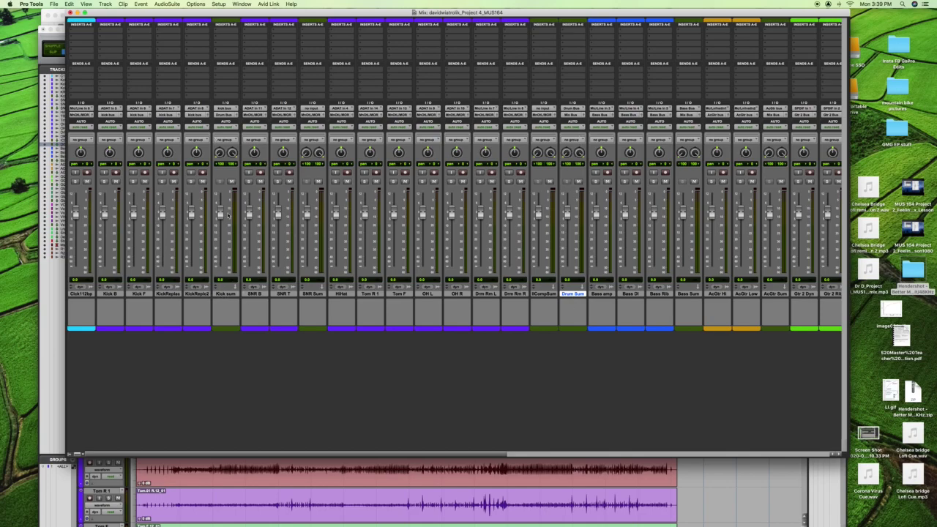
Rename the output bus of SNR B and SNR T to 'SNR bus'.
click(253, 293)
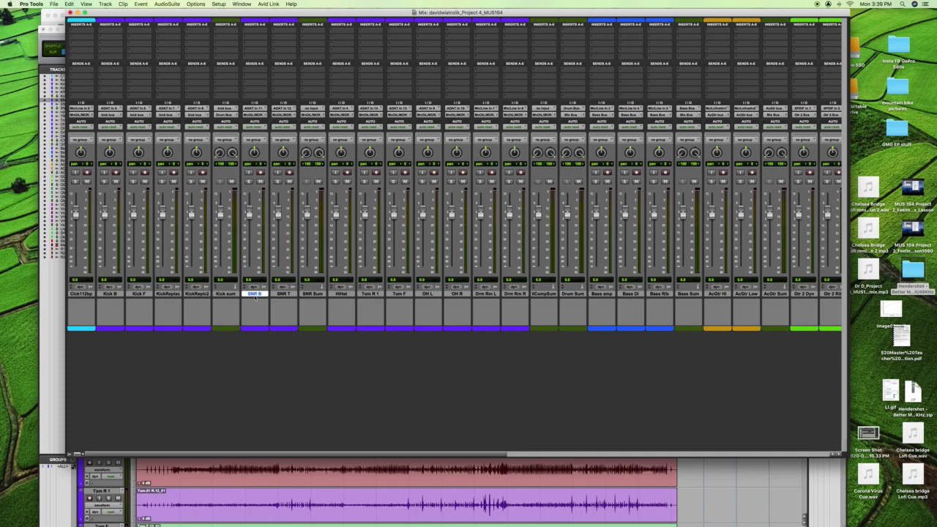
shift+click(285, 294)
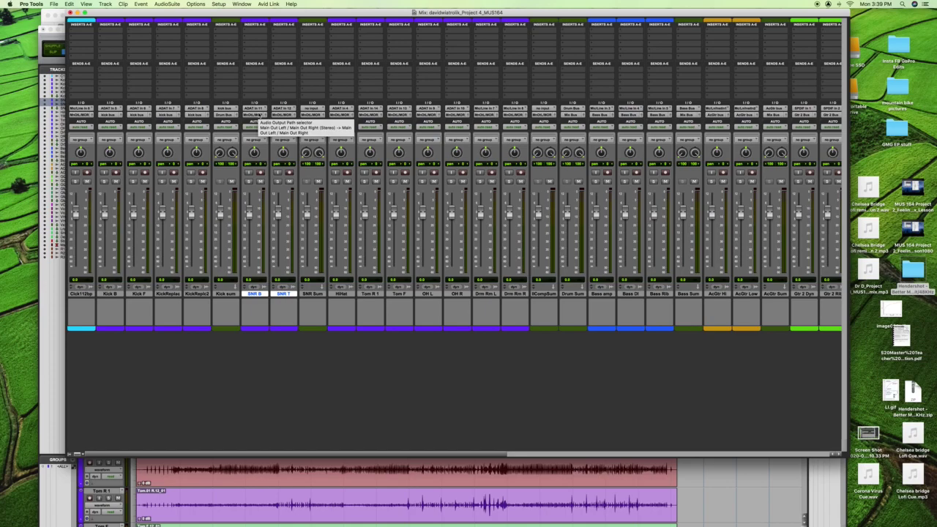
click(256, 114)
click(314, 148)
right_click(250, 115)
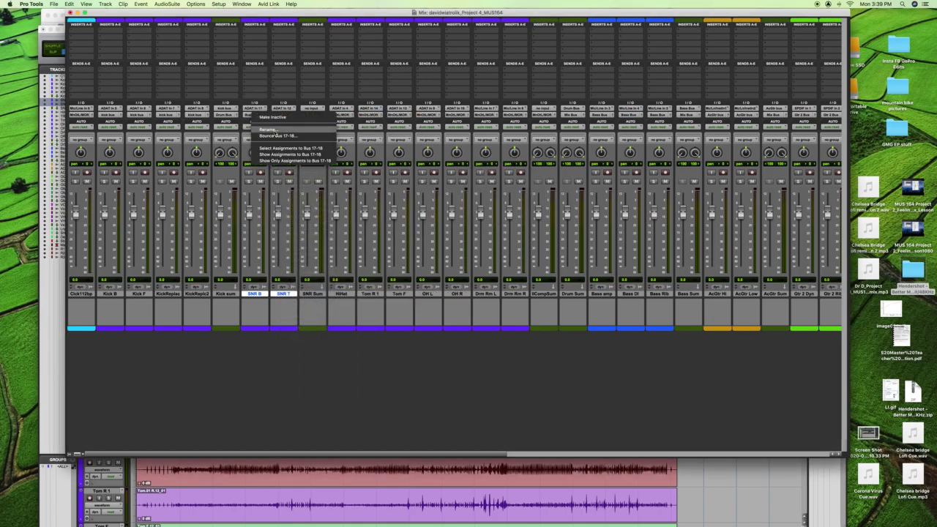
click(275, 132)
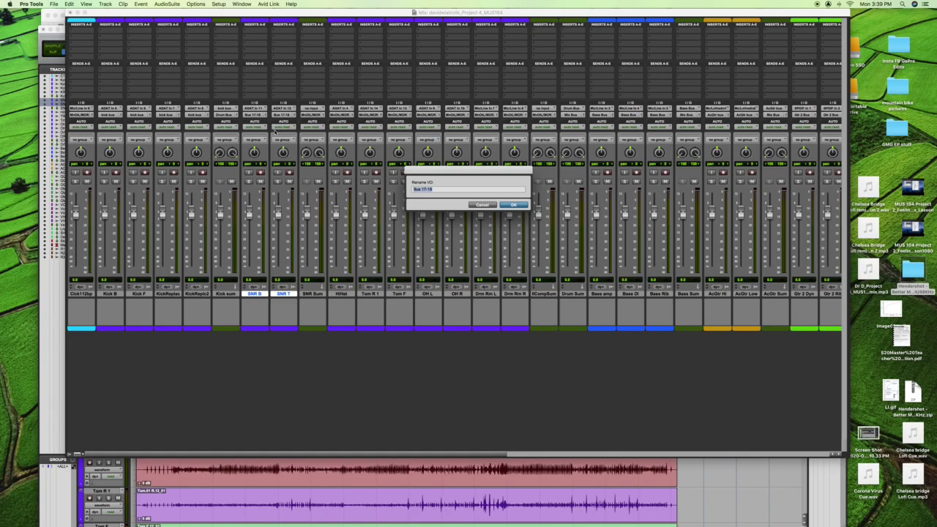
text(SNR bus)
key(Return)
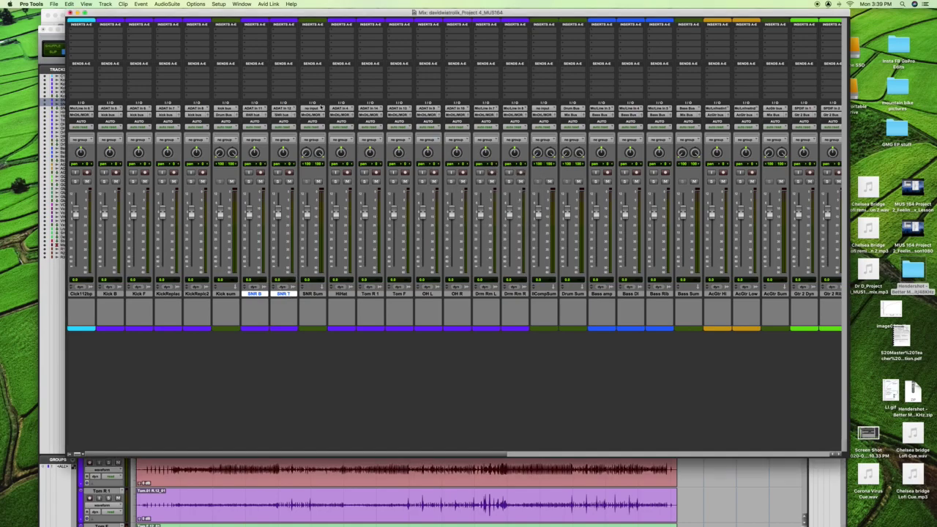
Feed SNR bus into SNR Sum and route SNR Sum's output to Drum Bus.
click(313, 109)
mouse_move(326, 110)
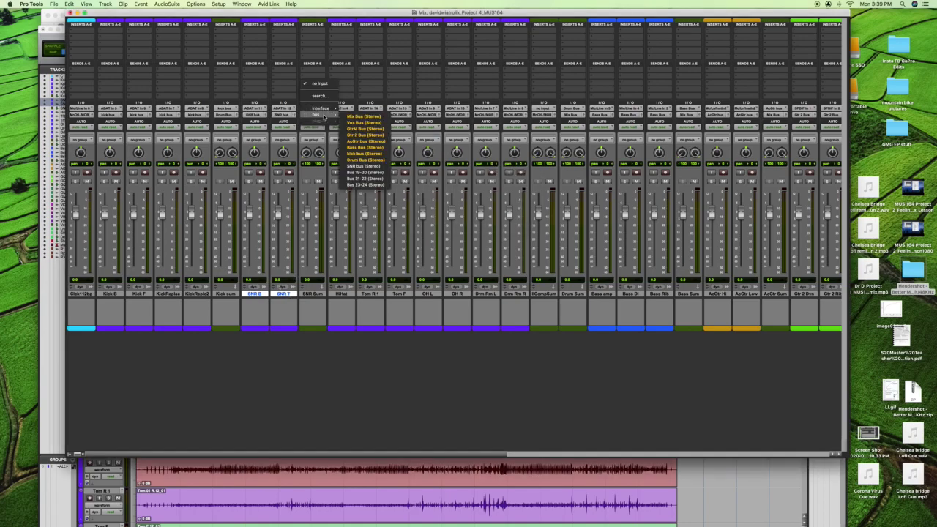
click(362, 166)
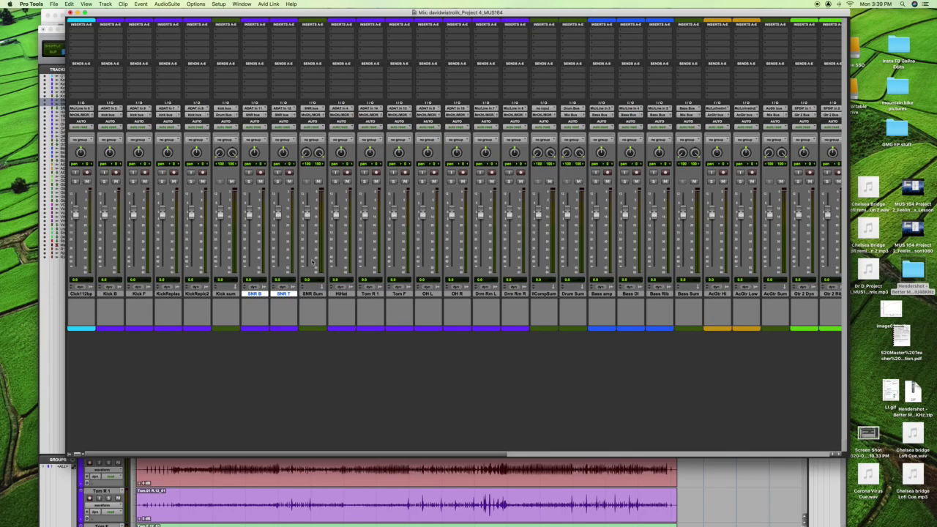
click(320, 118)
mouse_move(322, 121)
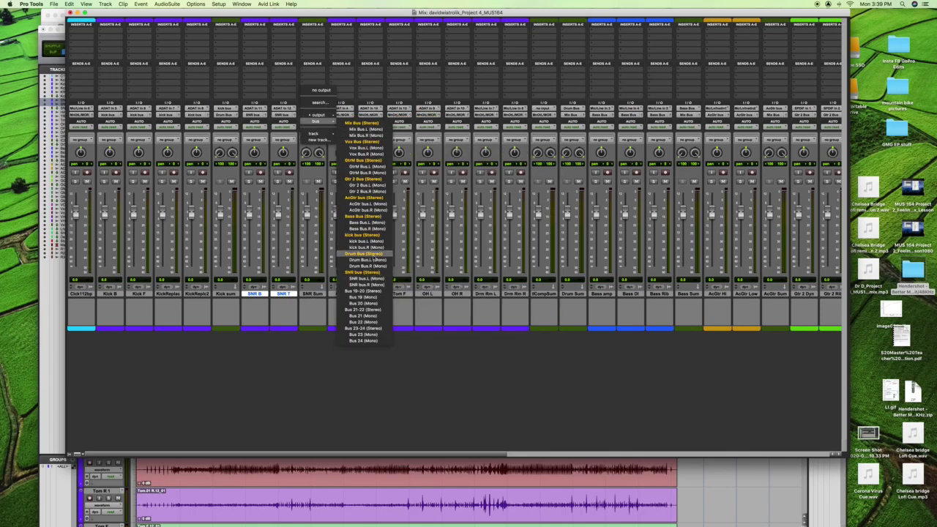
click(371, 264)
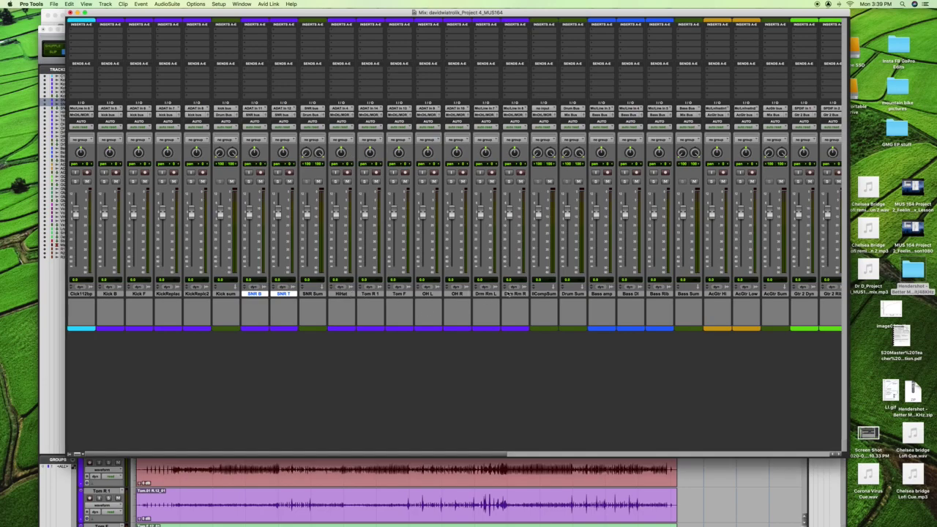
click(339, 293)
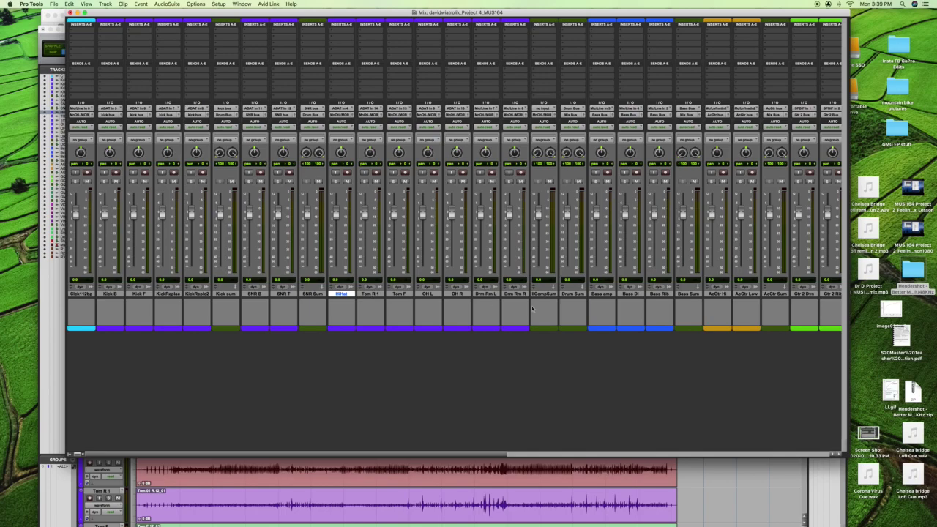
Route HiHat through Drm Rm R outputs to Drum Bus.
shift+click(514, 293)
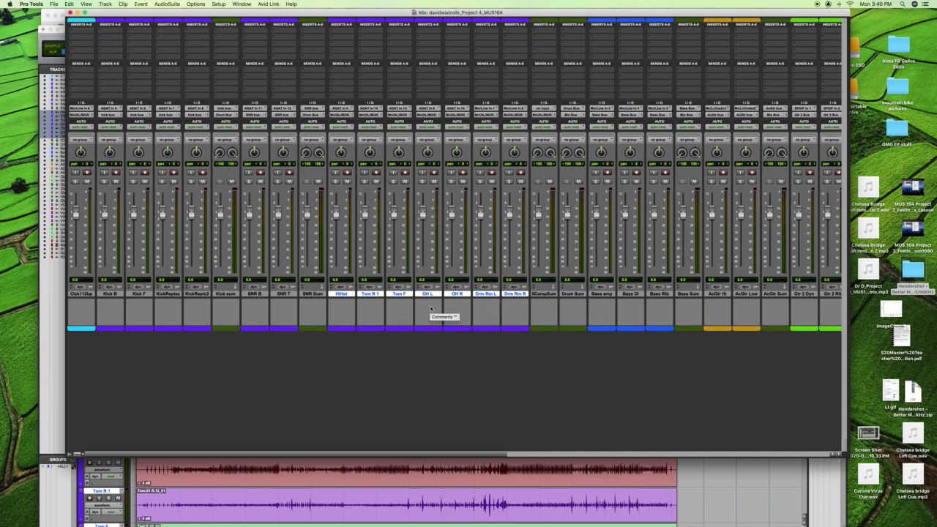
click(372, 115)
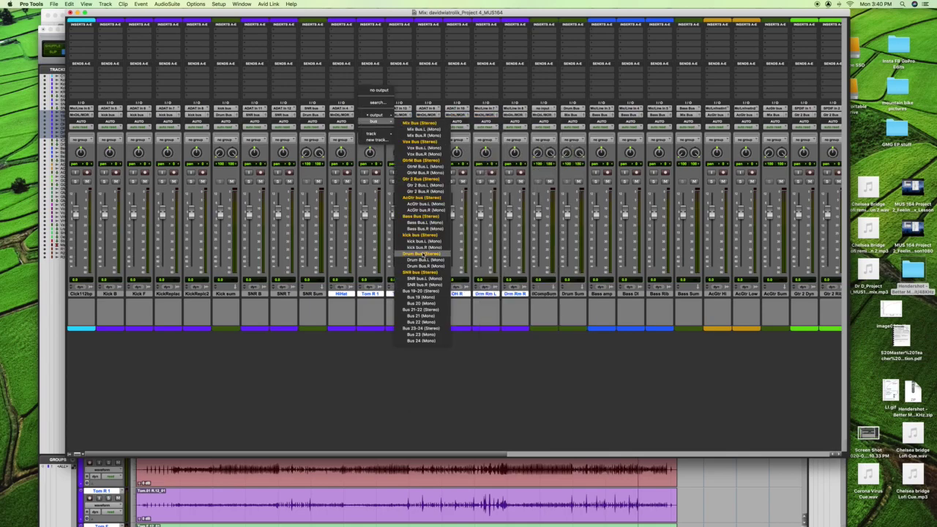
click(421, 254)
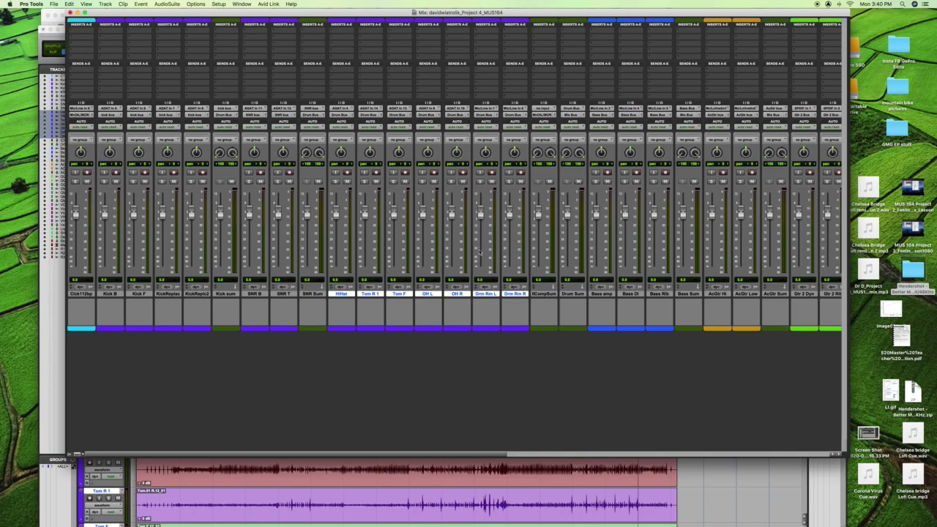
Route IICompSum's output to Drum Bus.
click(544, 293)
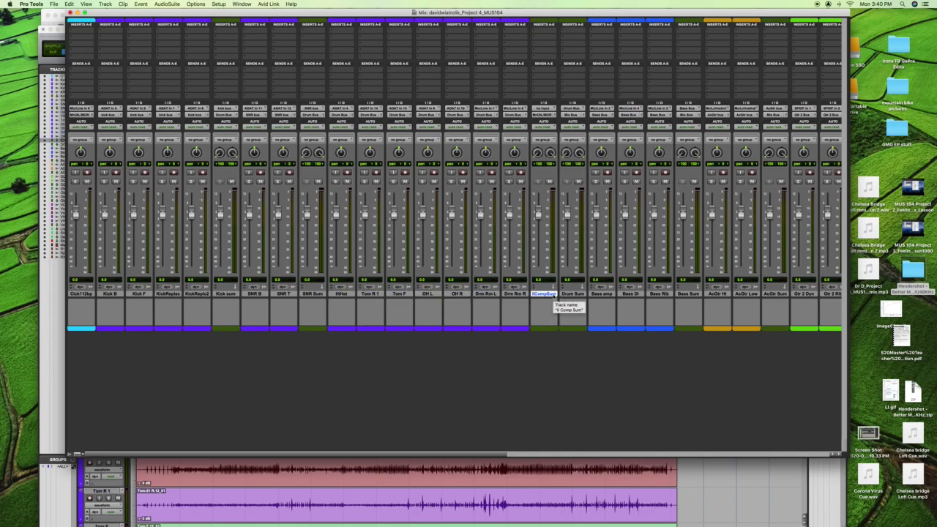
scroll(550, 294, right, 1)
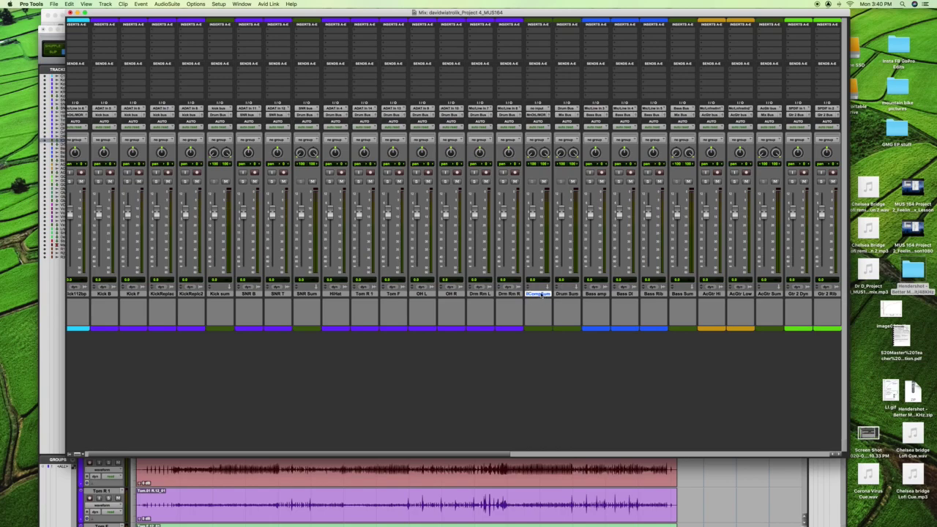
click(538, 116)
mouse_move(543, 121)
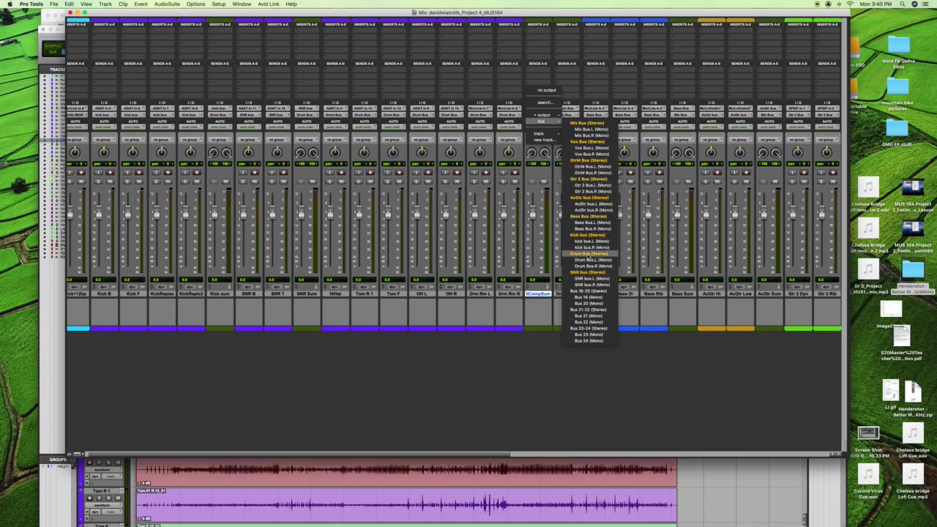
click(588, 254)
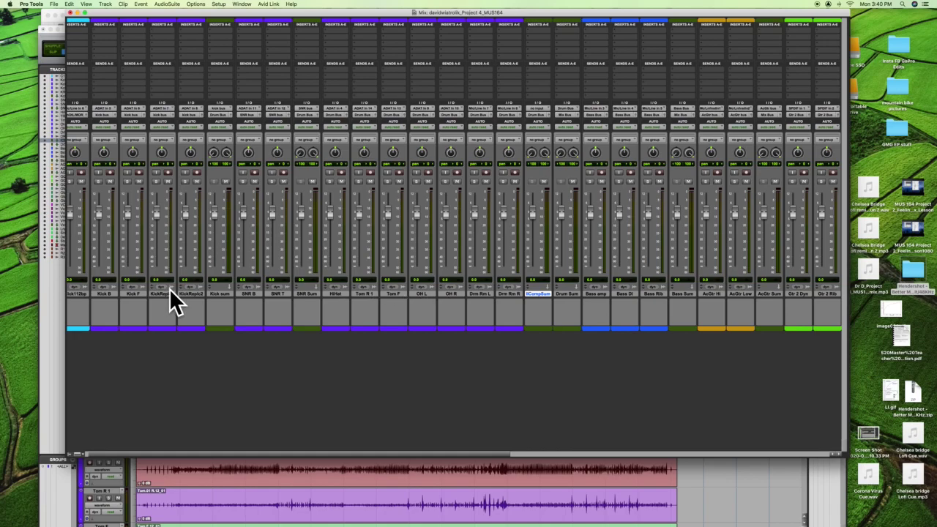
Select the tracks from OH L through Drm Rm R.
click(422, 294)
shift+click(510, 293)
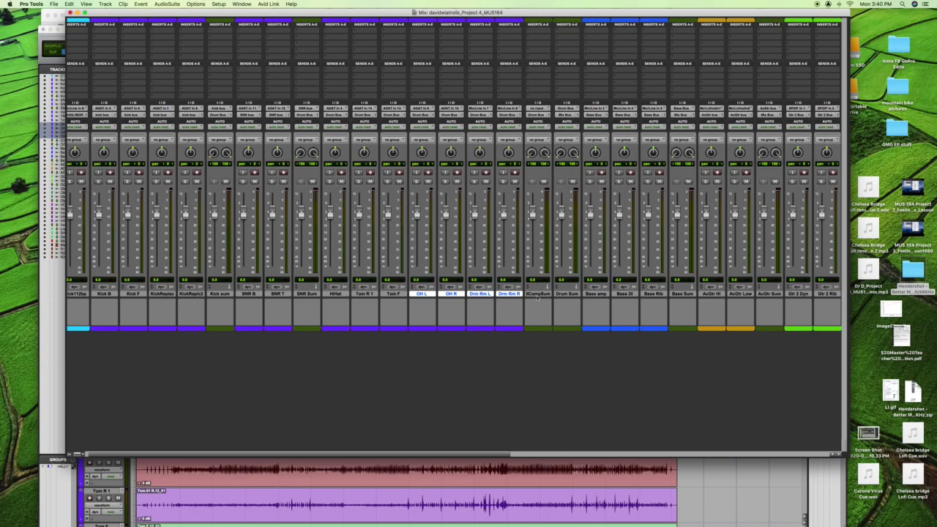
scroll(546, 73, left, 1)
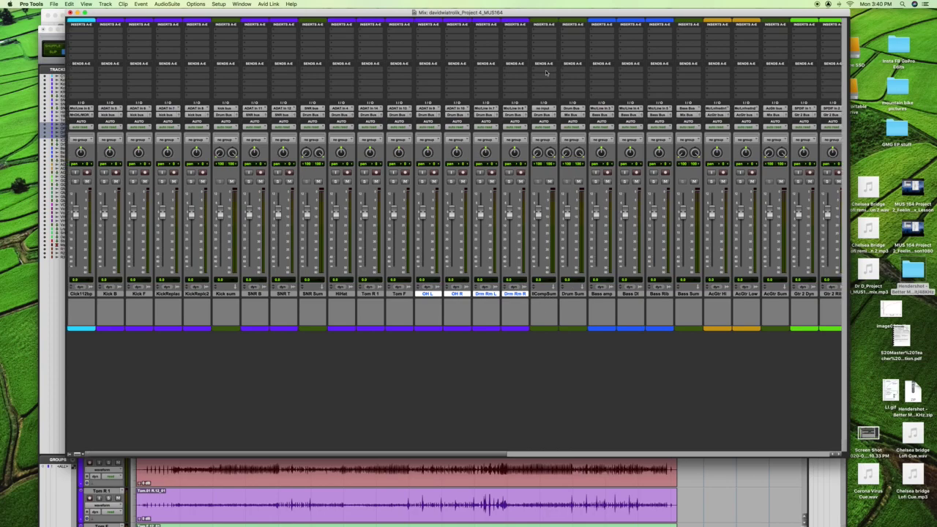
Set IICompSum's input to Bus 19-20 and rename that bus 'II Bus'.
click(548, 294)
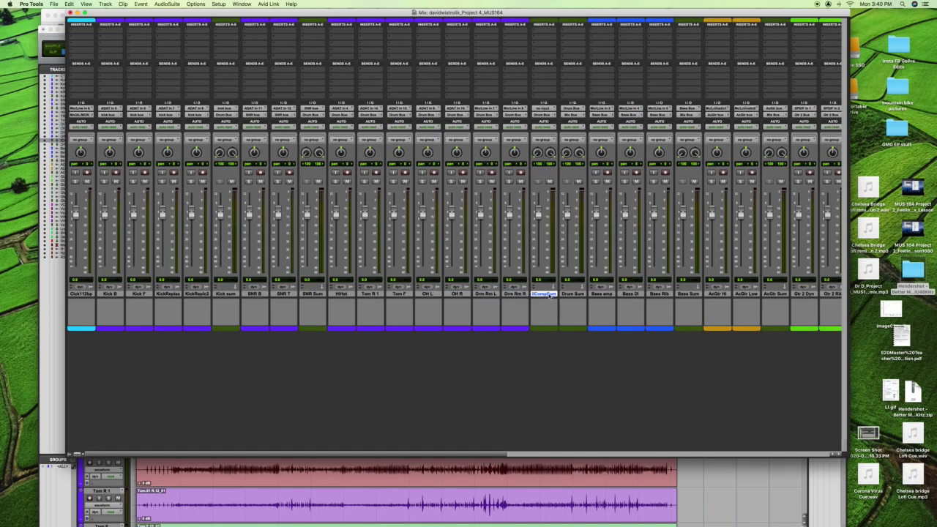
click(543, 108)
mouse_move(553, 115)
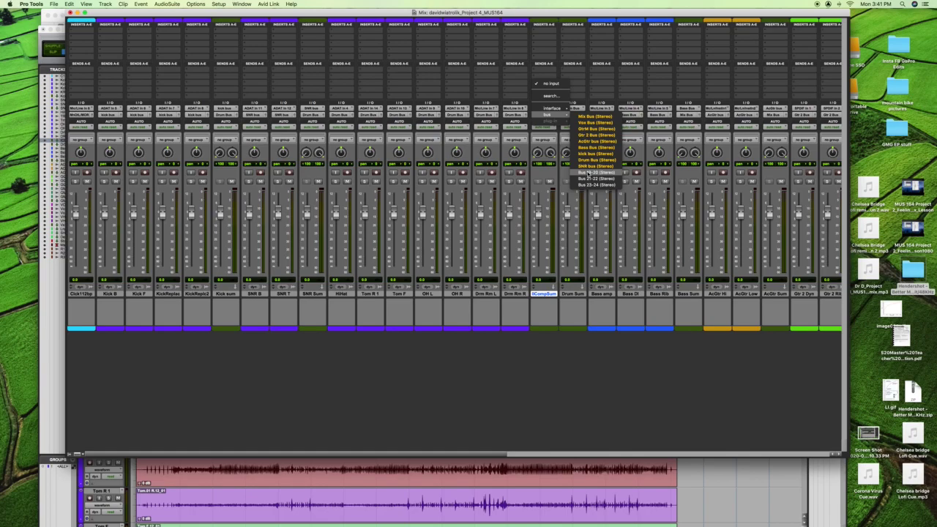
click(590, 172)
right_click(553, 110)
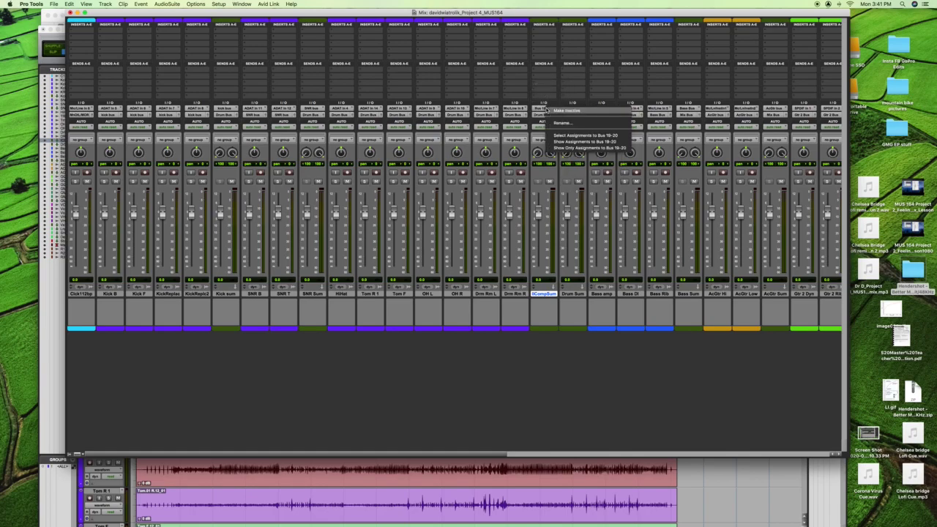
click(551, 125)
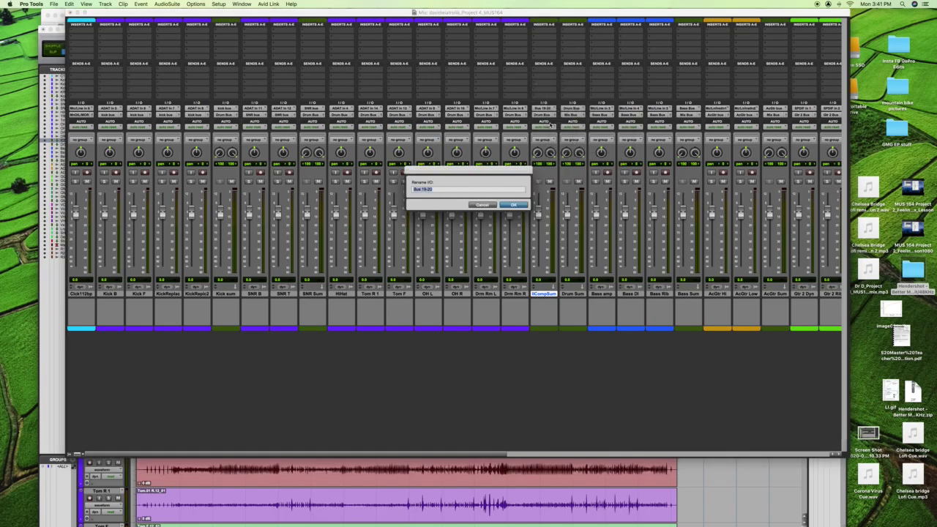
text(LL Bus)
key(Return)
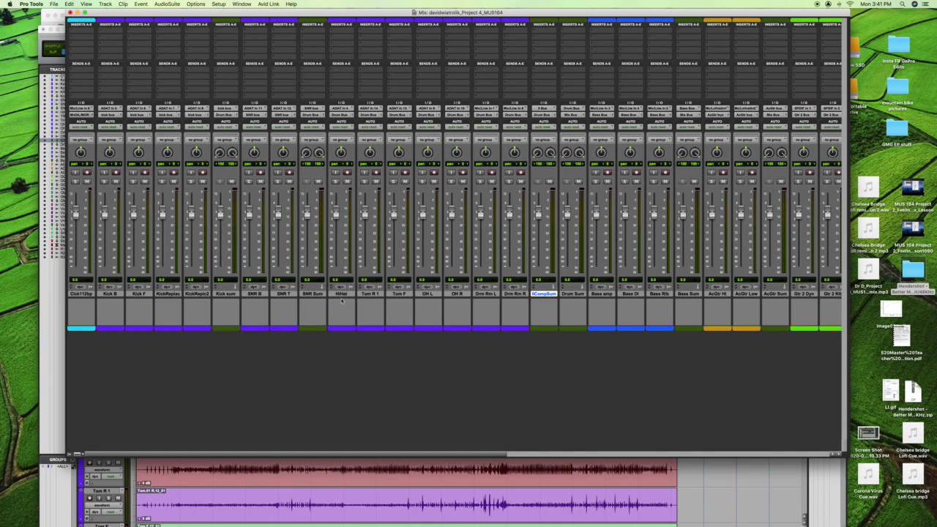
Add a II Bus send to OH L, OH R, Drm Rm L and Drm Rm R.
click(428, 294)
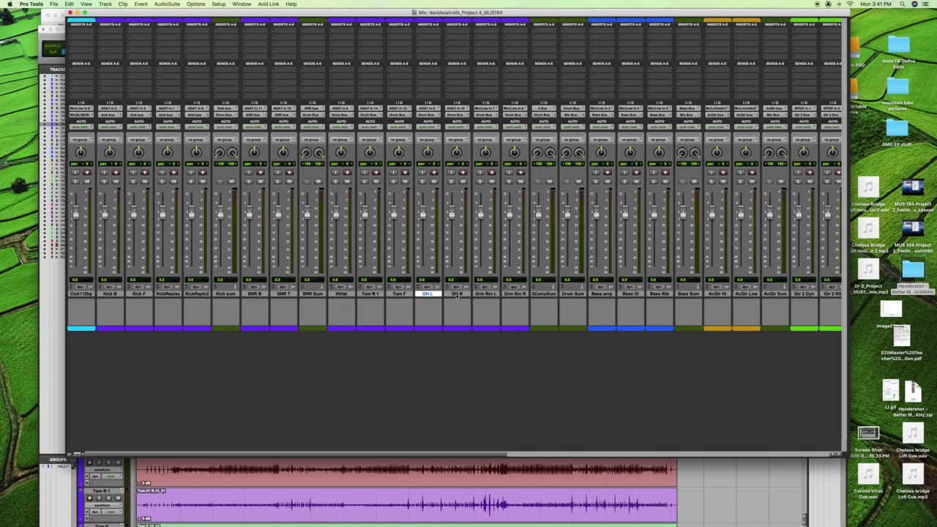
shift+click(516, 294)
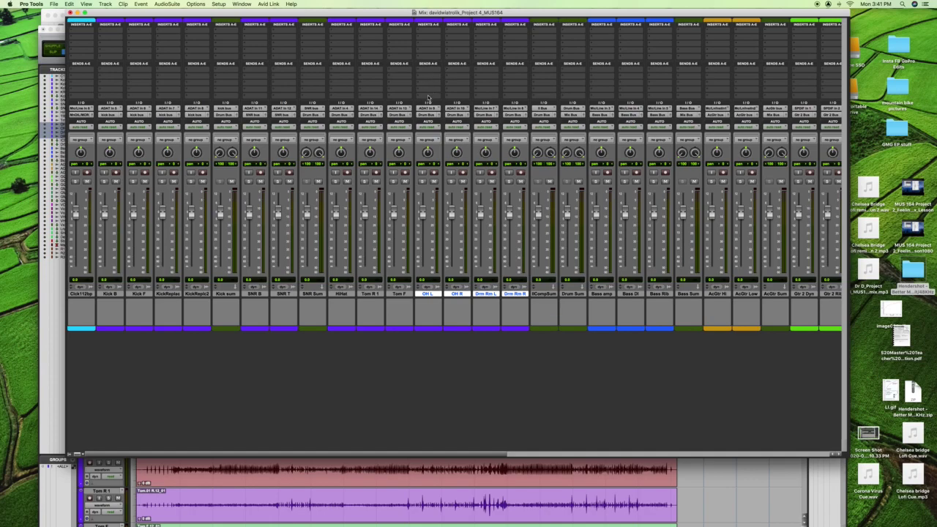
click(428, 100)
mouse_move(426, 98)
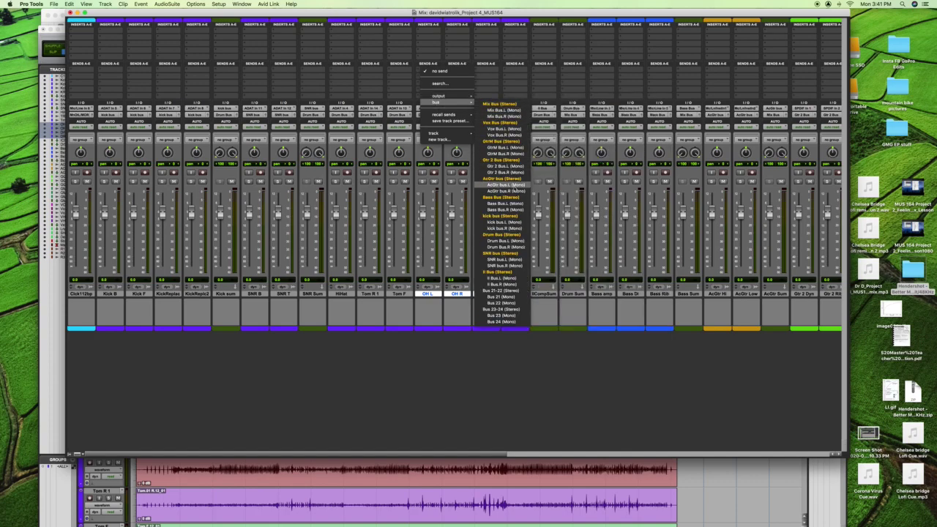
click(494, 272)
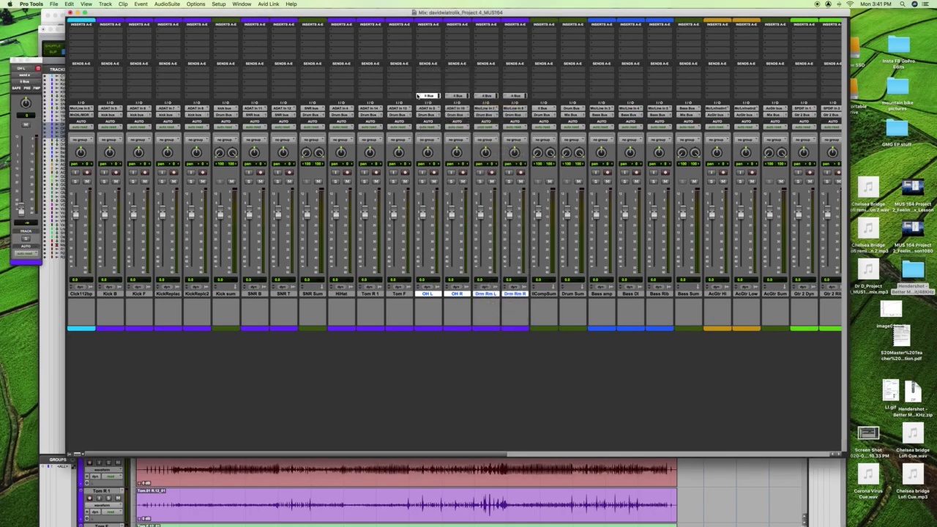
Set the OH L send level to about -17.6 dB.
click(418, 96)
mouse_move(419, 121)
mouse_down()
mouse_move(448, 117)
mouse_move(419, 122)
mouse_up()
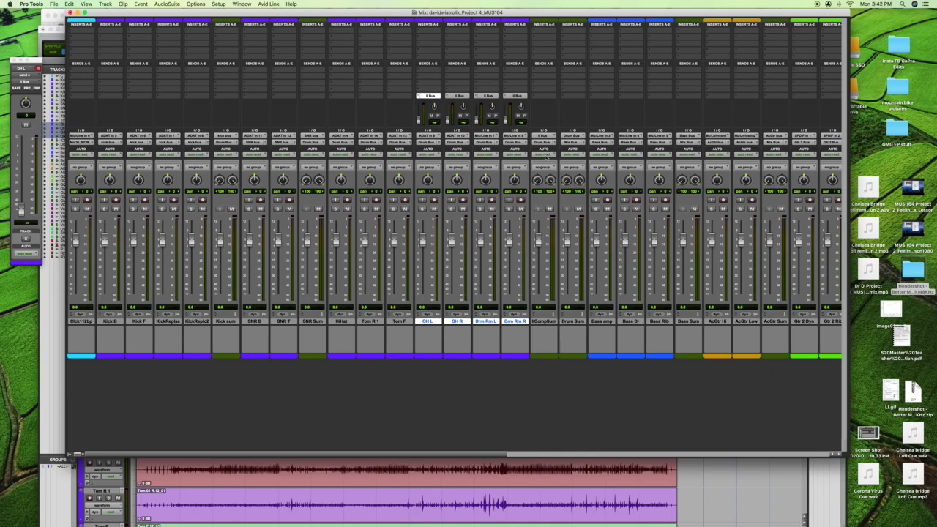
click(420, 99)
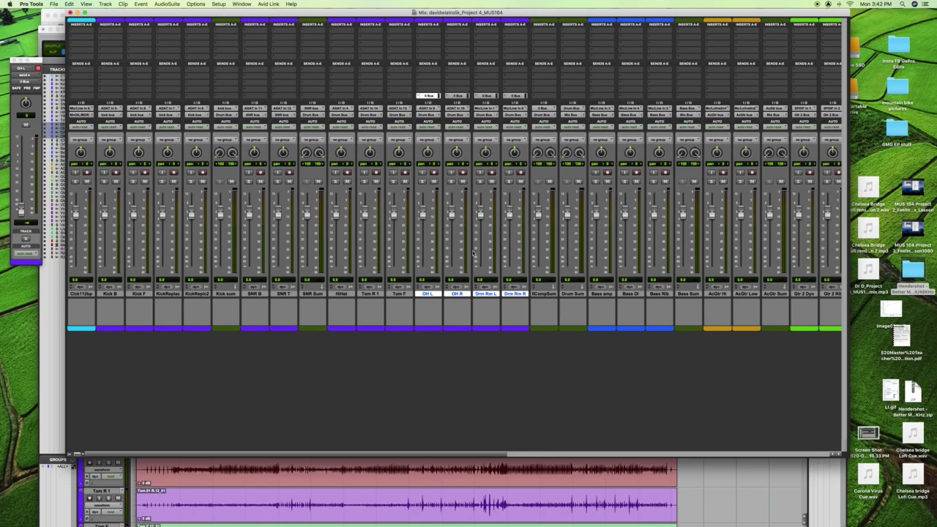
Start playback of the mix.
key(space)
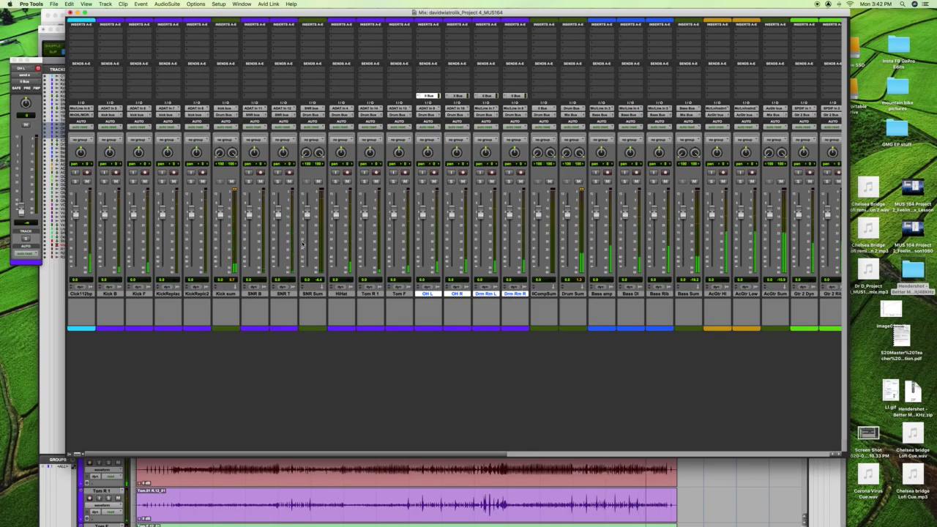
scroll(344, 263, right, 10)
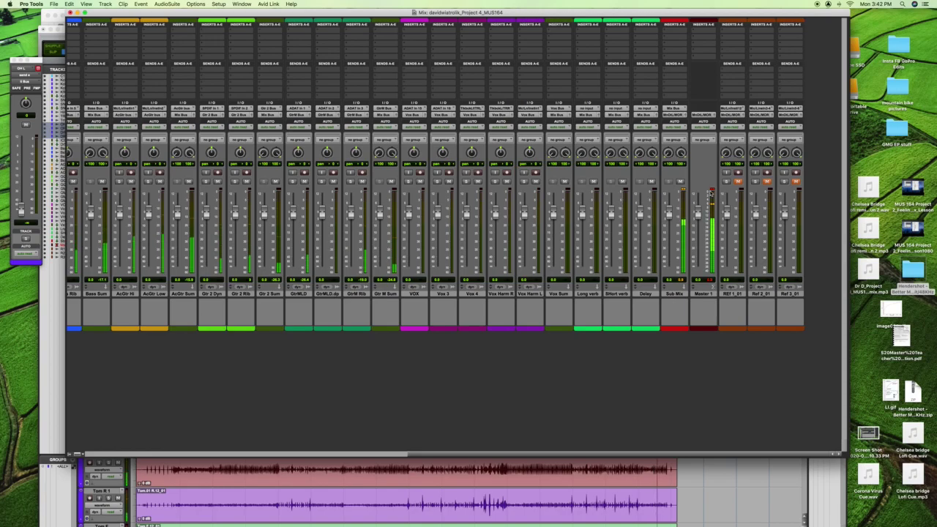
scroll(560, 331, left, 4)
scroll(560, 331, left, 6)
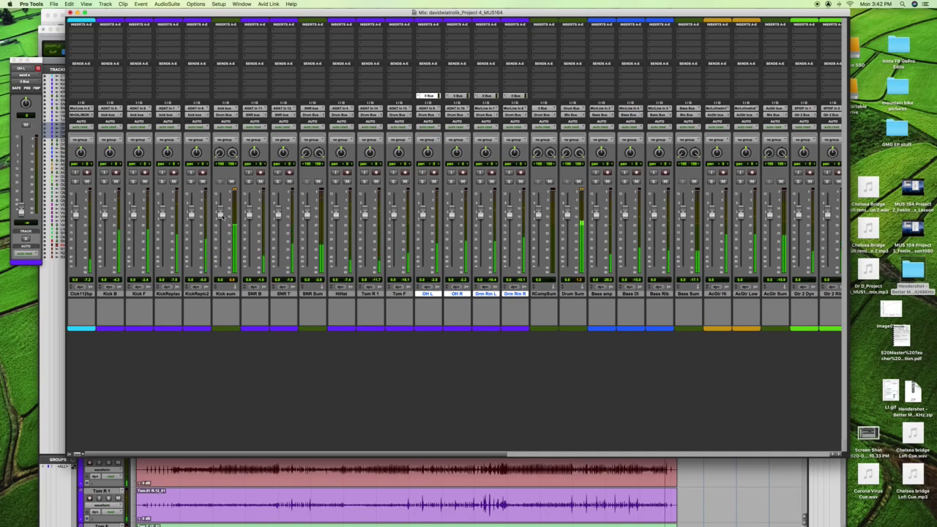
Lower the Kick sum fader to about -5.3 dB while listening.
drag(220, 214, 220, 221)
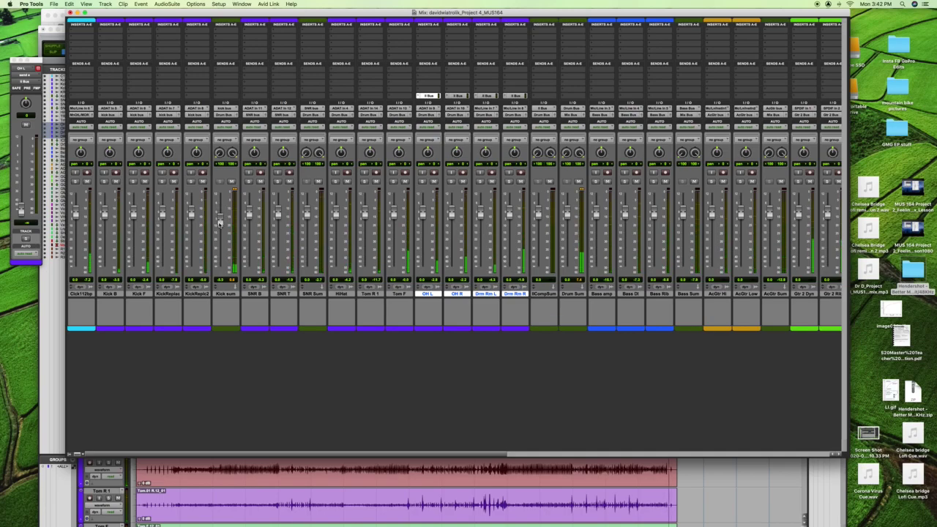
scroll(620, 250, right, 8)
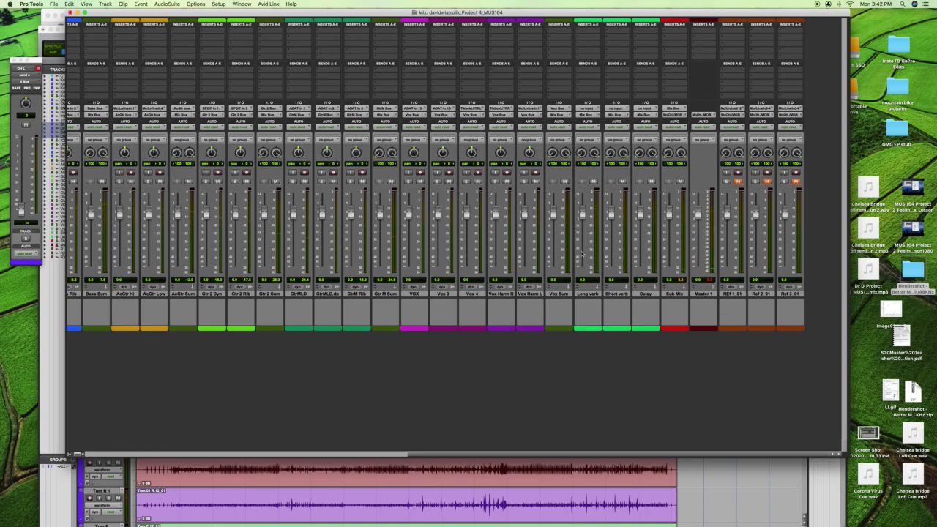
scroll(419, 313, left, 8)
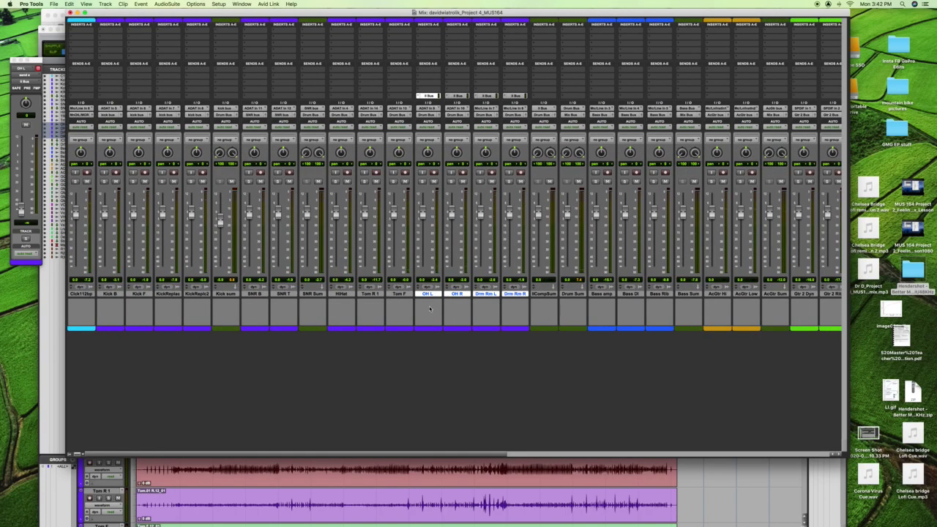
scroll(421, 312, right, 8)
scroll(425, 310, left, 8)
scroll(430, 307, right, 8)
scroll(438, 307, left, 8)
scroll(359, 322, right, 8)
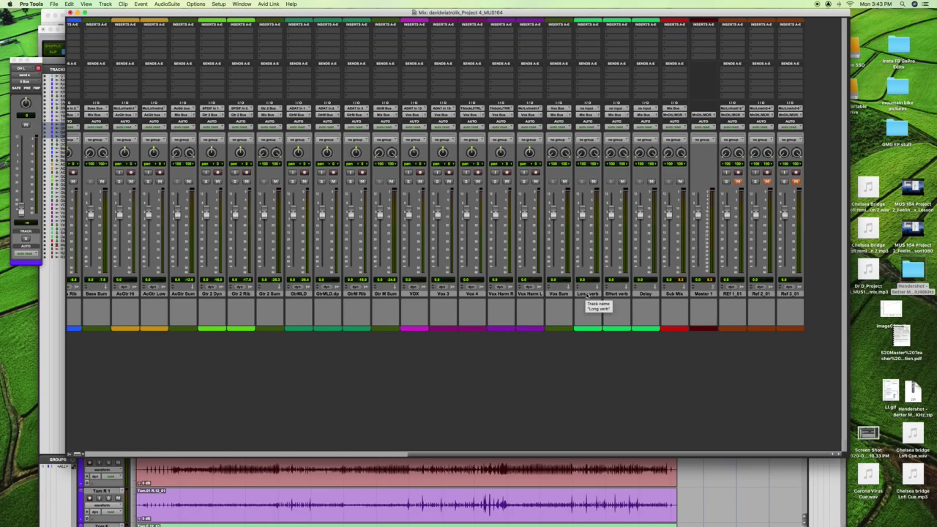
click(617, 294)
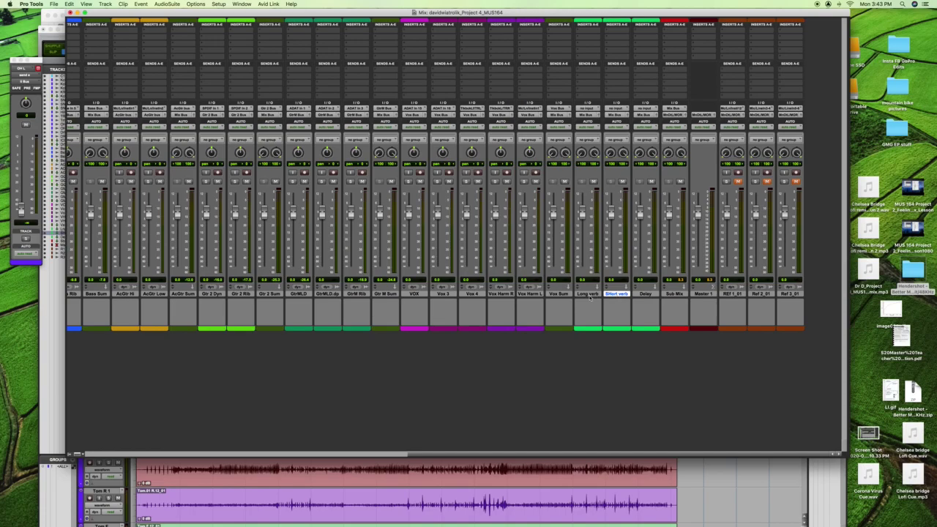
click(588, 294)
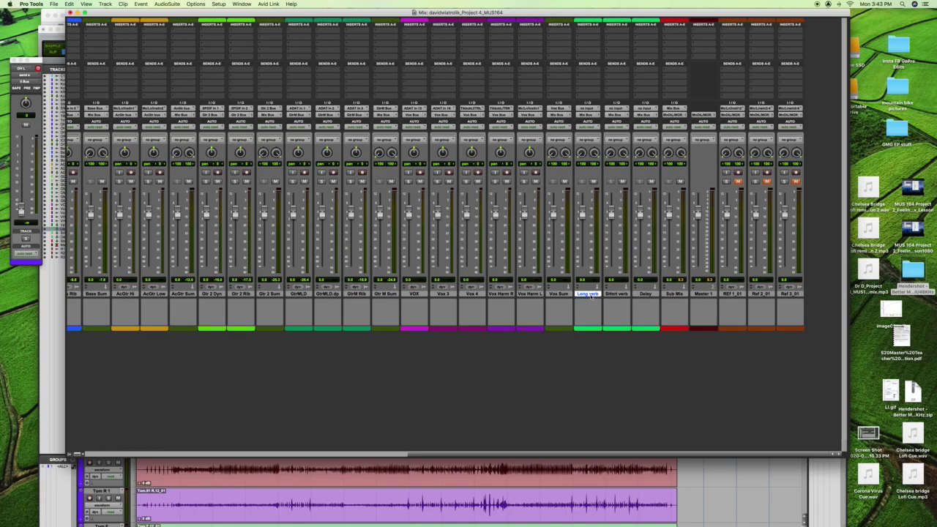
click(645, 294)
click(618, 294)
click(646, 294)
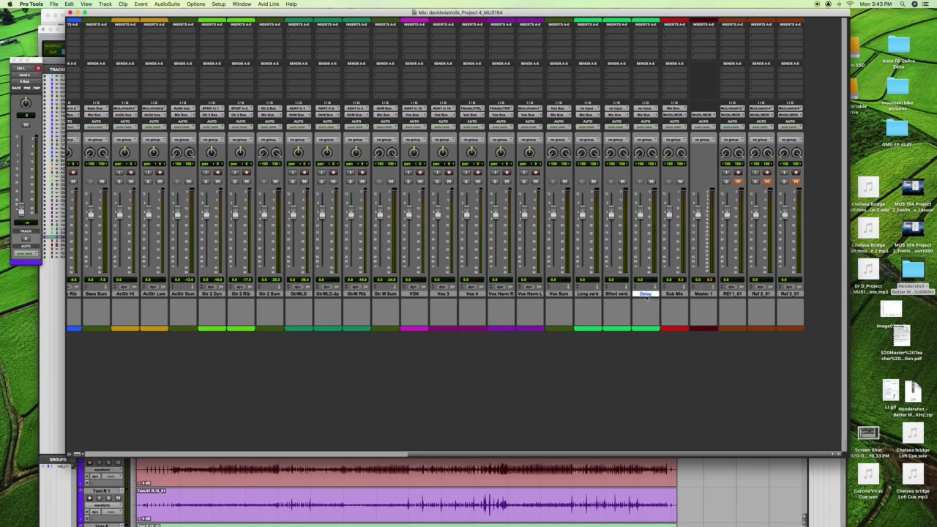
click(645, 110)
mouse_move(648, 115)
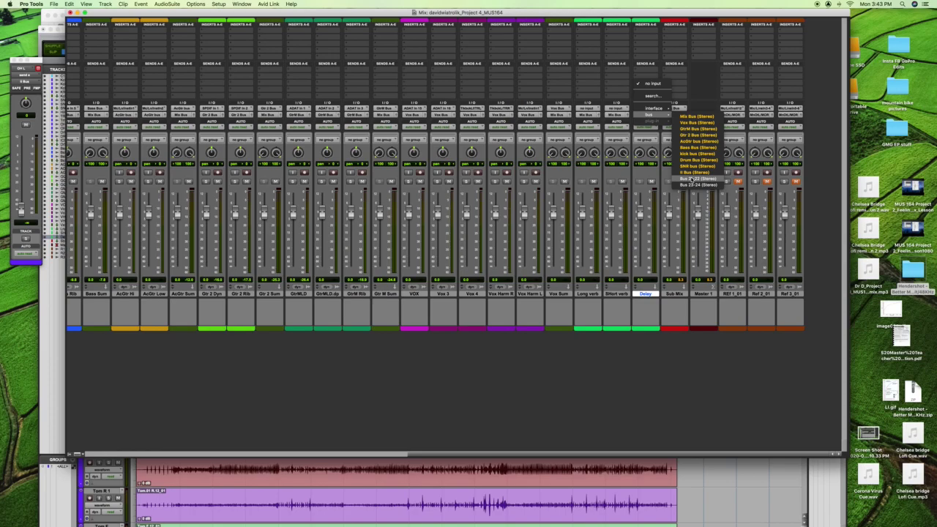
click(691, 180)
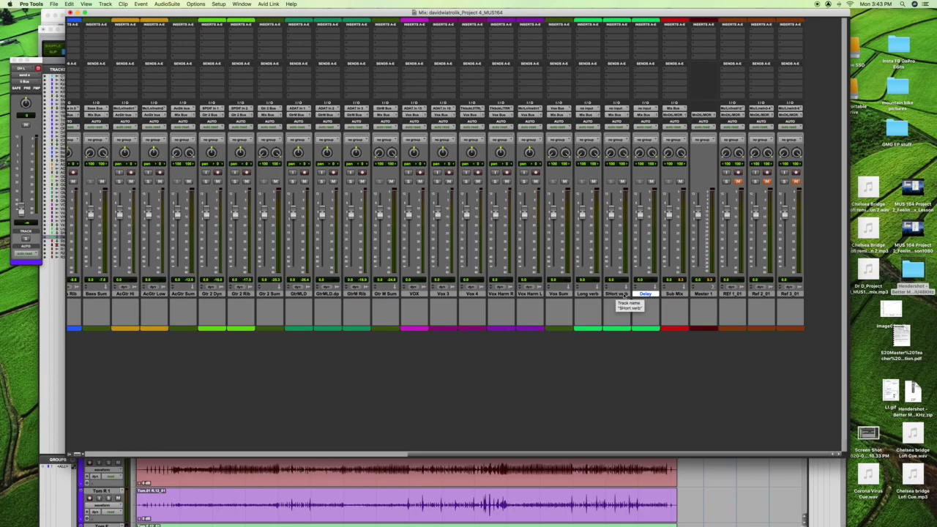
scroll(512, 241, right, 5)
scroll(439, 241, left, 5)
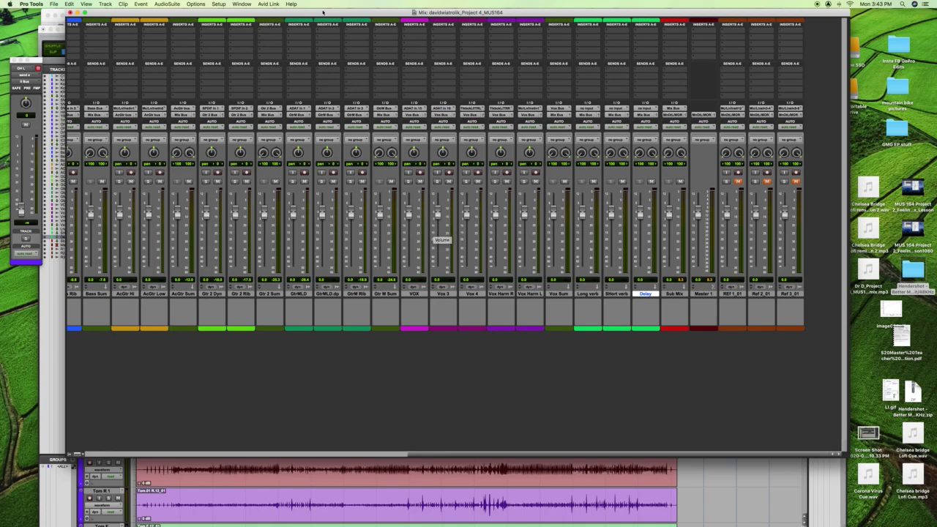
click(220, 4)
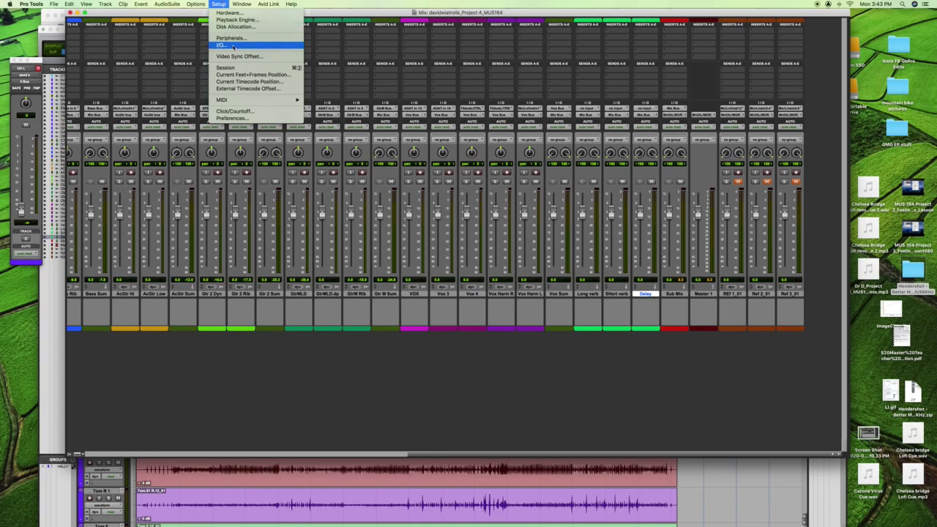
Create stereo bus paths Bus 1-2 through Bus 7-8 in I/O Setup and apply them.
click(222, 45)
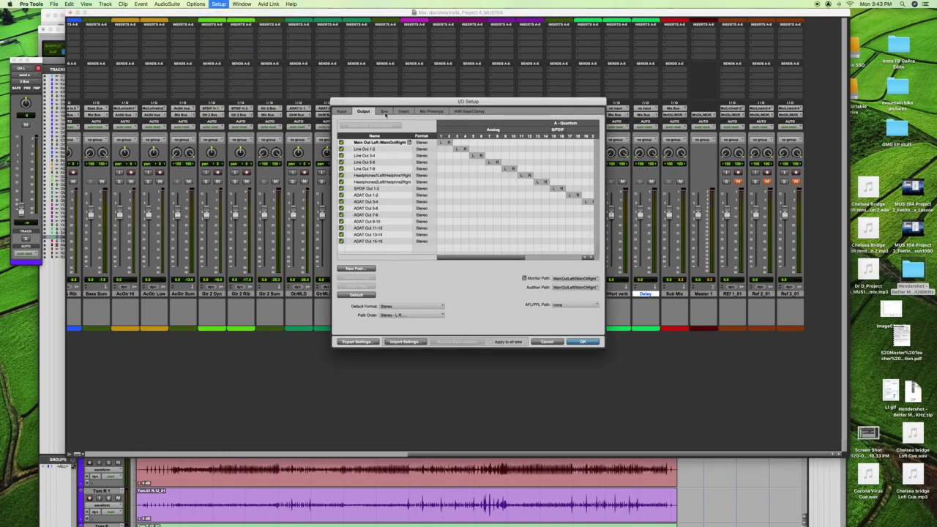
click(385, 112)
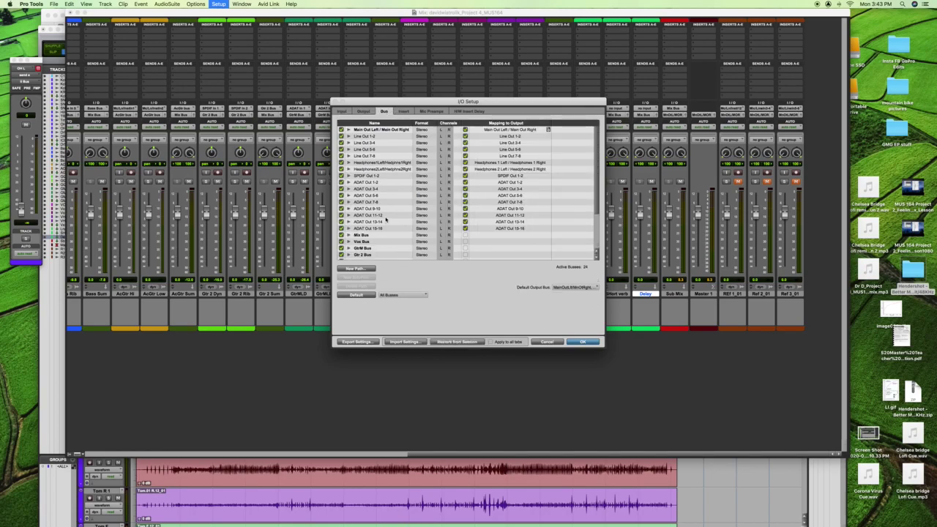
scroll(386, 219, down, 4)
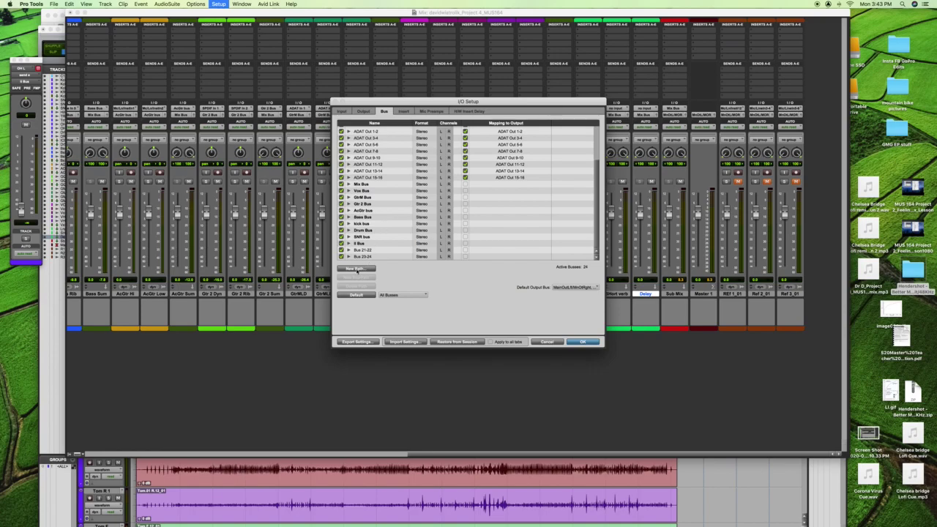
click(357, 270)
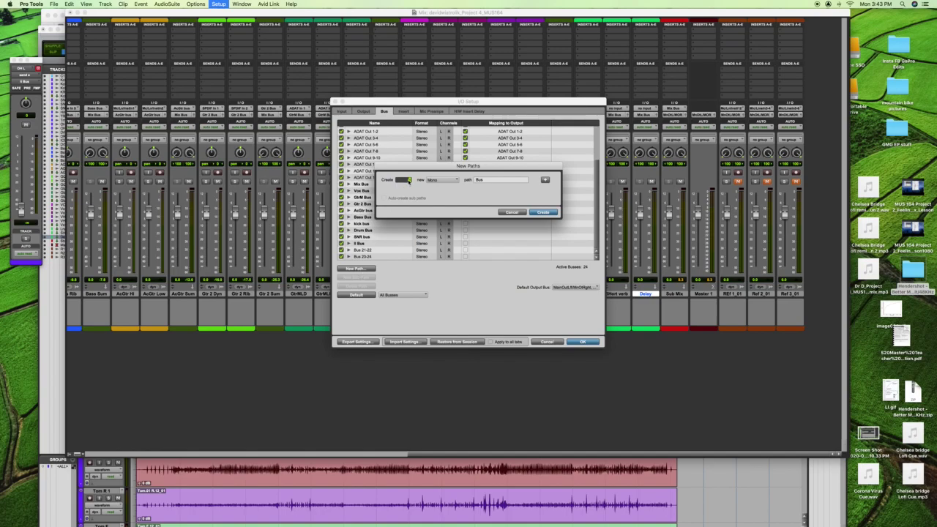
click(432, 180)
click(438, 189)
click(540, 212)
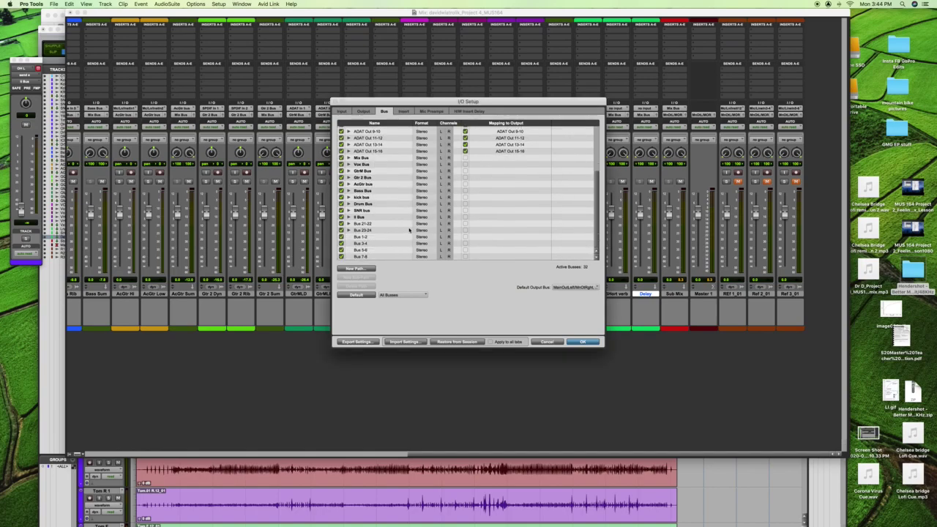
scroll(364, 238, up, 4)
scroll(366, 219, down, 3)
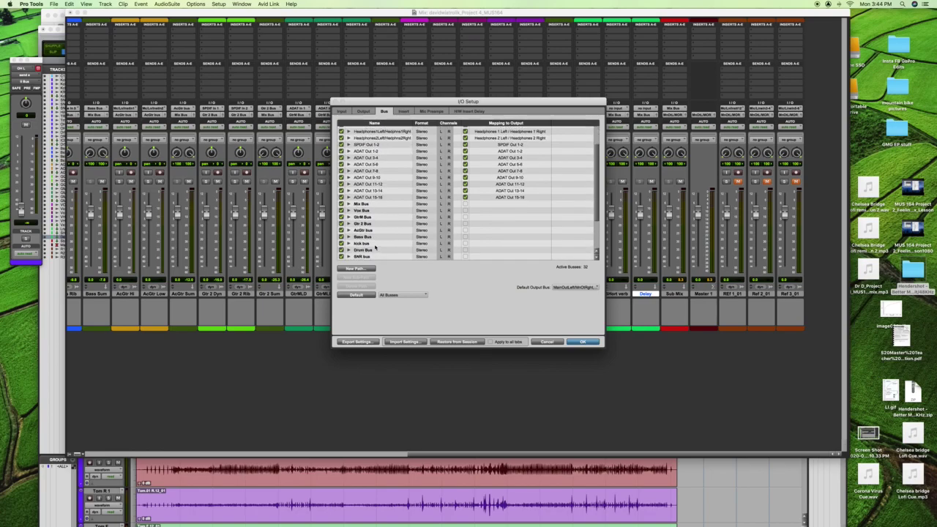
scroll(364, 248, down, 1)
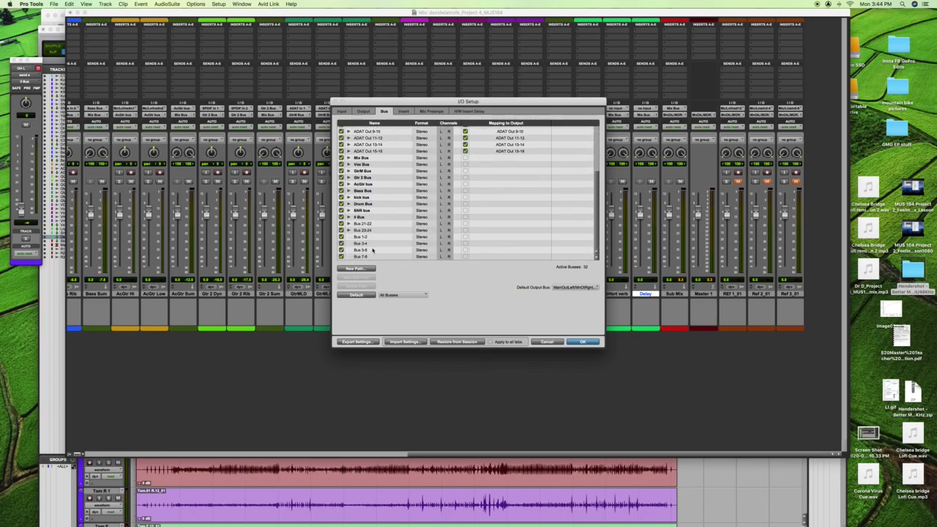
click(577, 342)
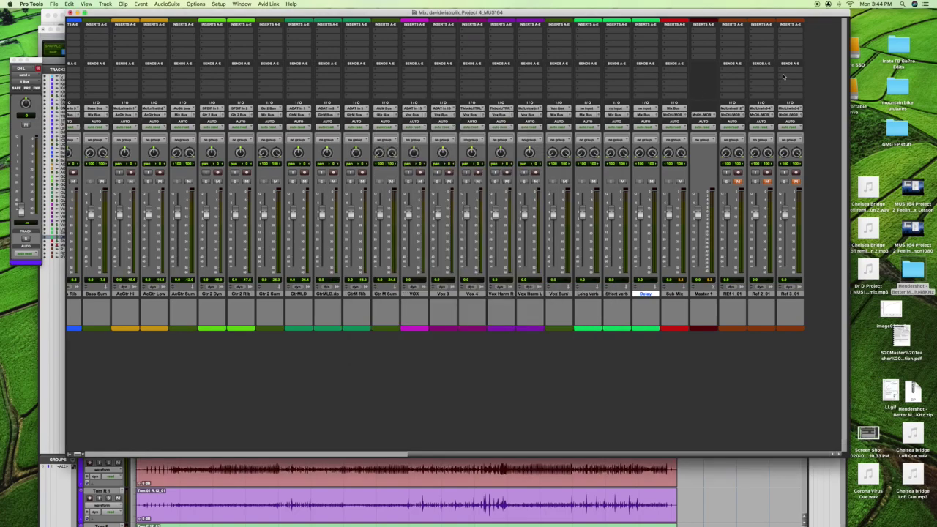
Show the Inserts F-J section on every mixer strip, then hide it again.
scroll(657, 67, left, 1)
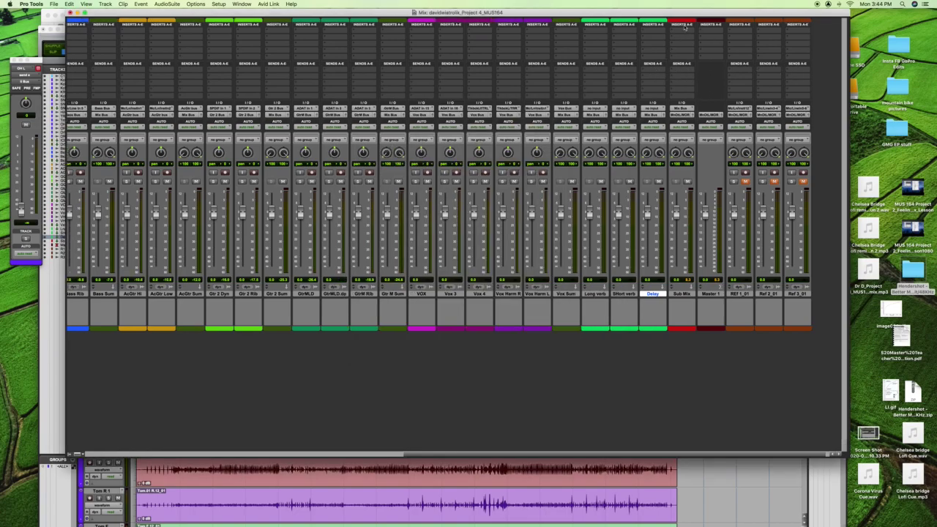
click(680, 36)
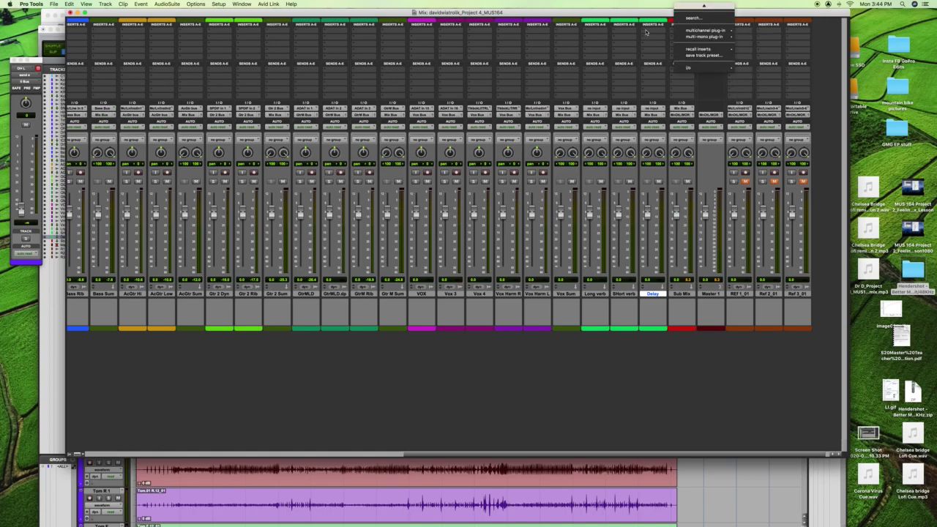
click(647, 35)
click(650, 27)
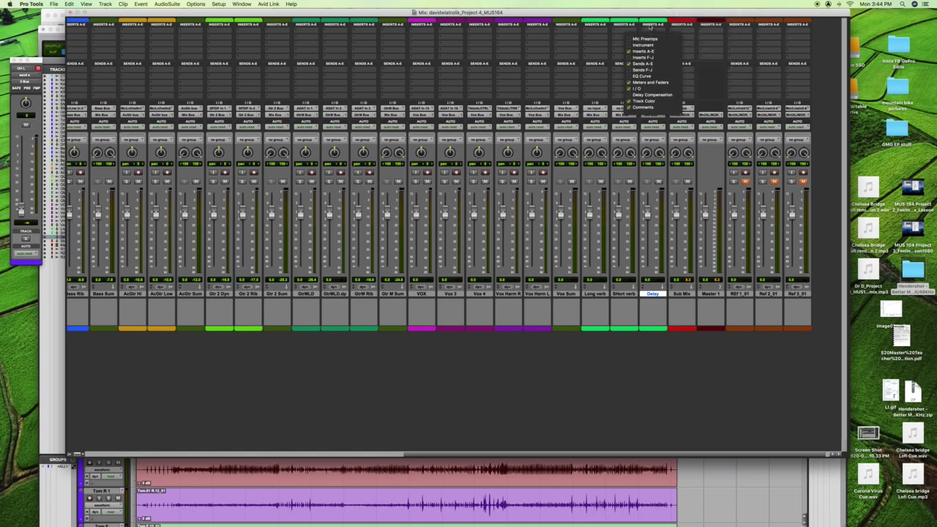
click(650, 27)
scroll(651, 27, left, 1)
click(656, 27)
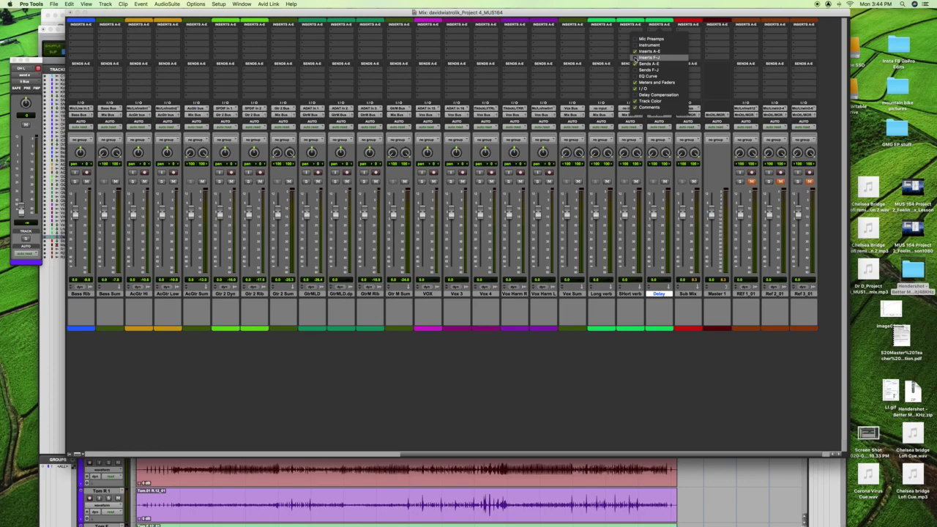
click(636, 58)
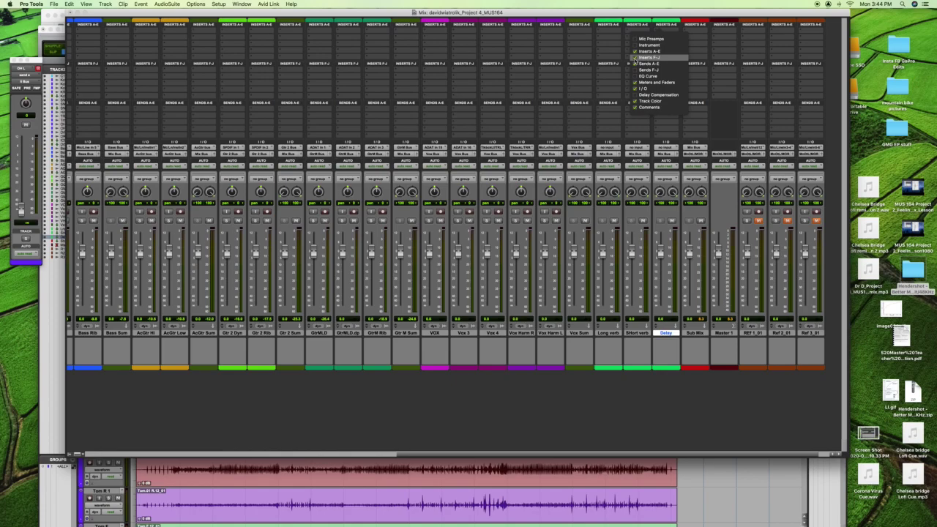
click(645, 57)
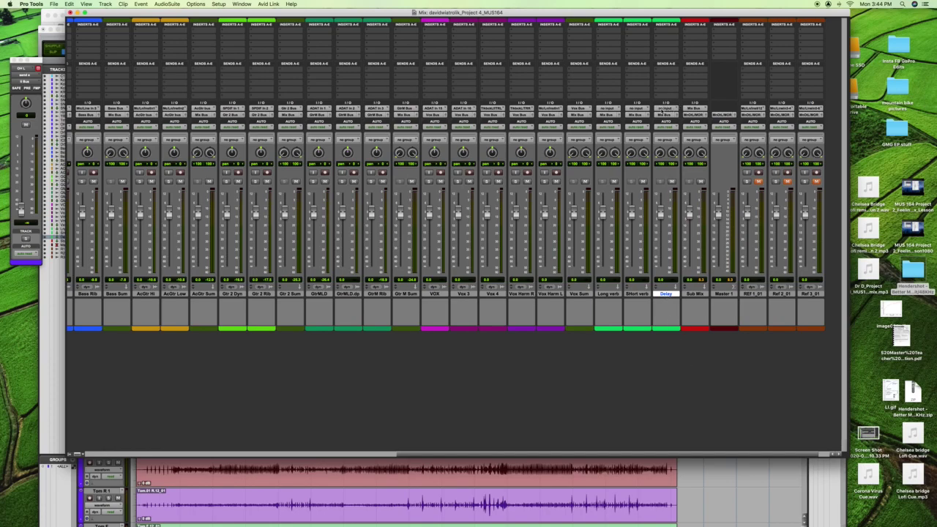
Feed the Delay return from Bus 21-22 and rename that bus 'Delay bus'.
click(668, 108)
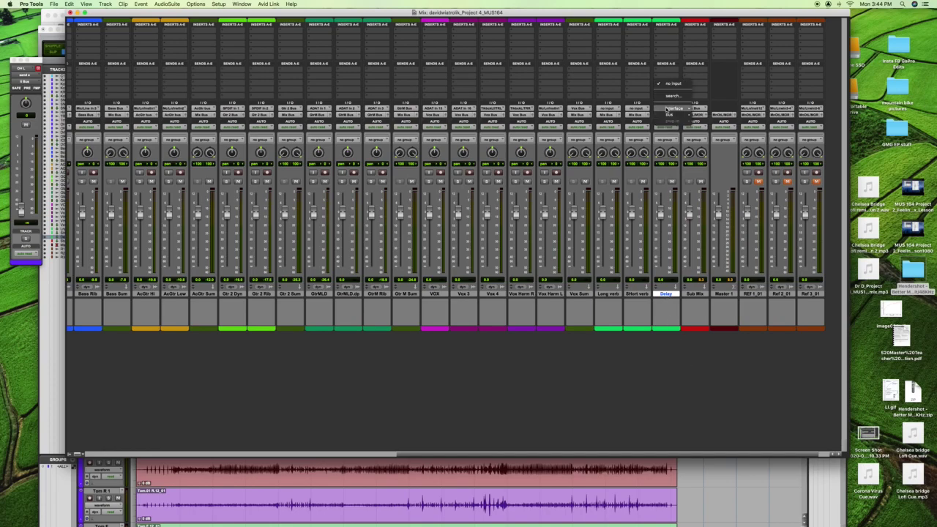
mouse_move(668, 110)
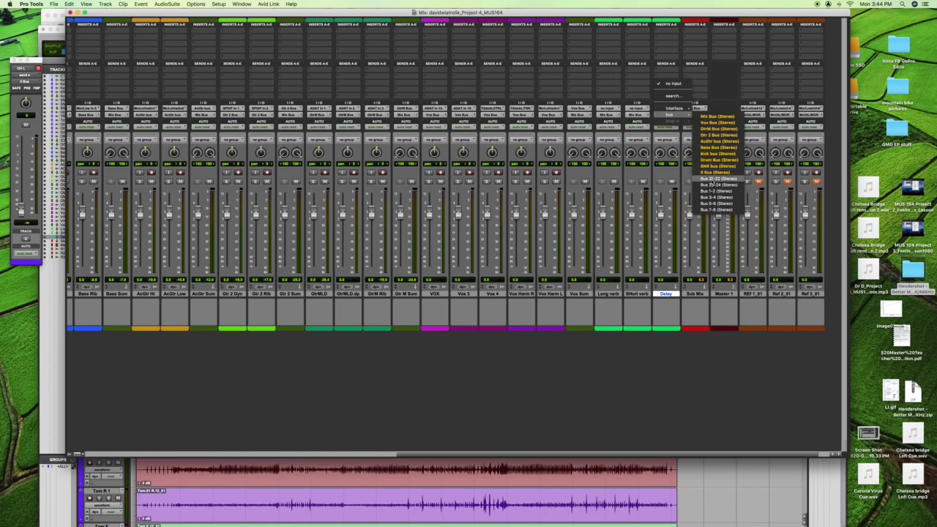
click(718, 179)
right_click(667, 109)
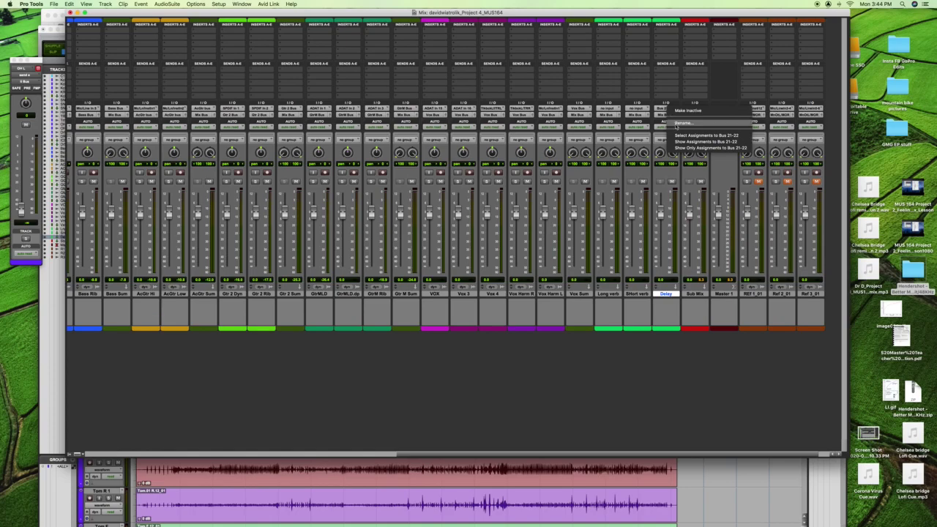
click(683, 123)
text(Delay bus)
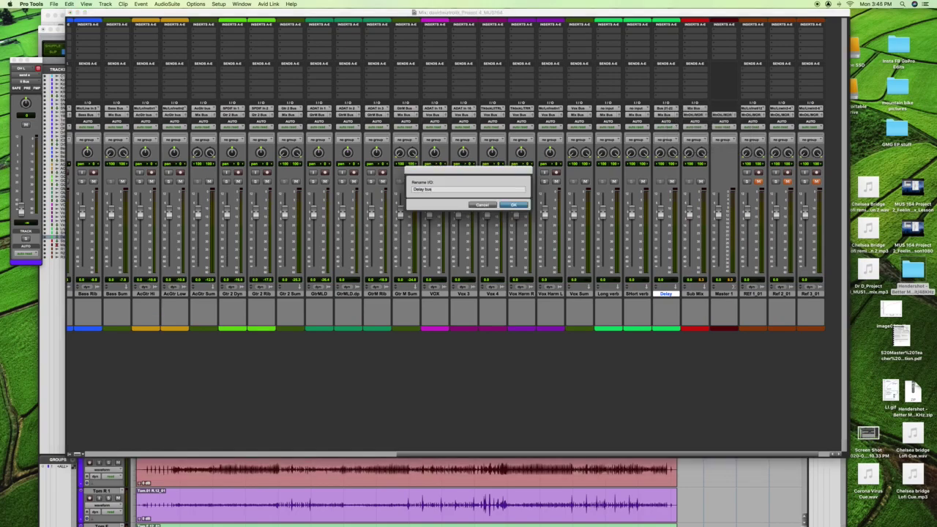
key(Return)
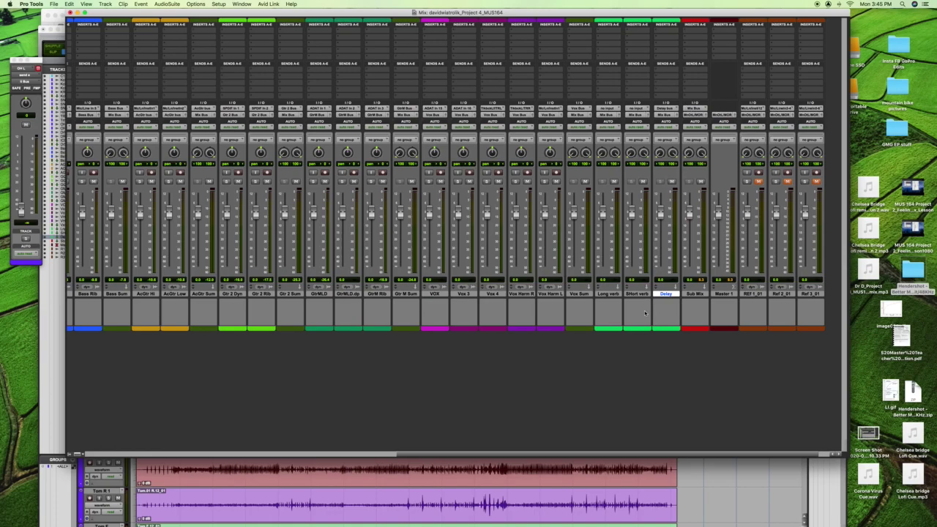
Feed the SHort verb return from Bus 23-24 and rename it 'SHort Bus'.
click(636, 111)
mouse_move(641, 115)
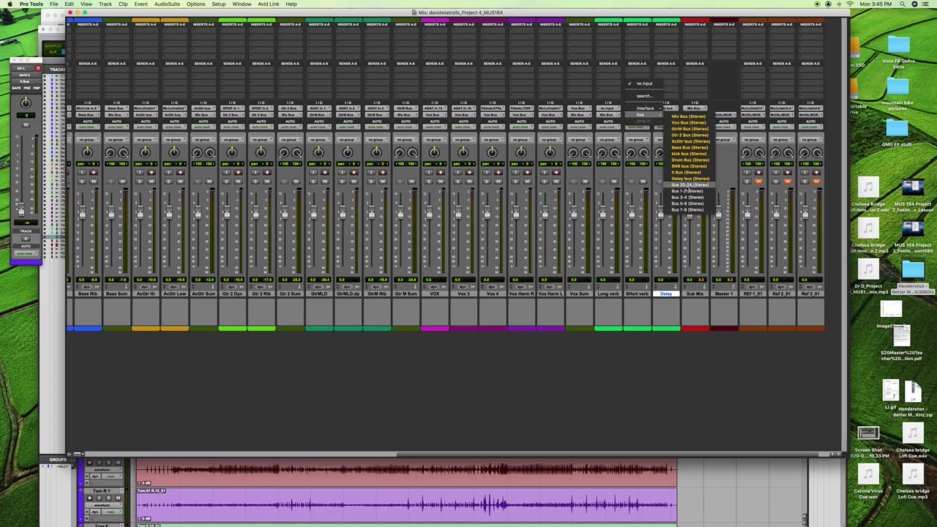
click(690, 185)
right_click(643, 109)
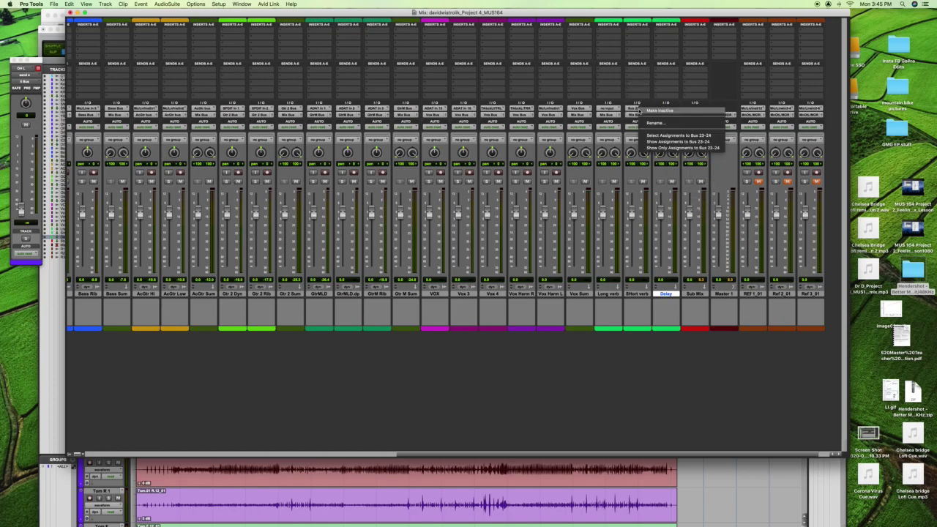
click(654, 123)
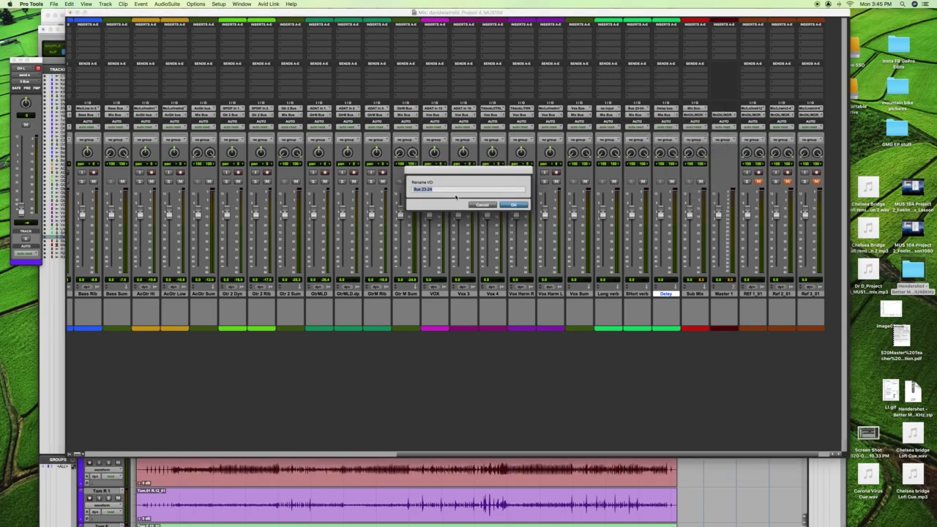
text(SHort Bus)
key(Return)
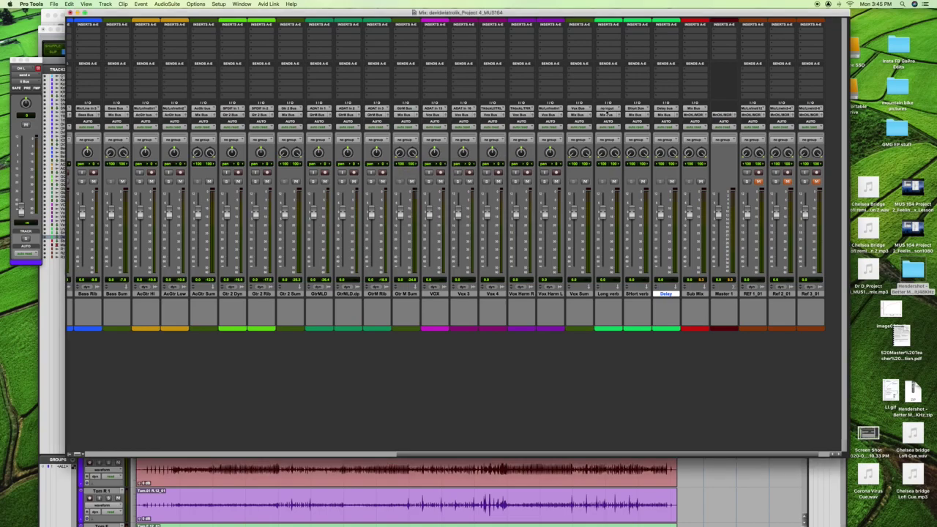
Feed the Long verb return from Bus 1-2 and rename it 'Long Bus'.
click(607, 108)
mouse_move(630, 116)
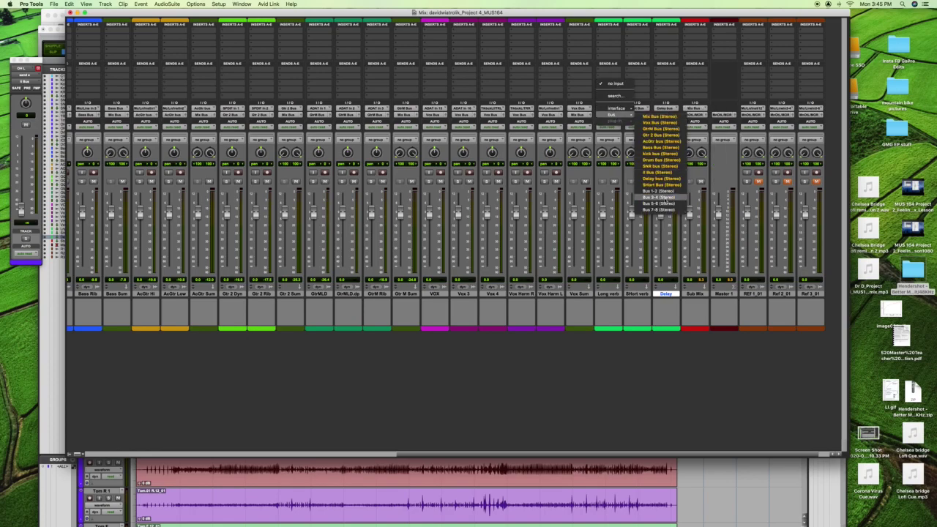
click(658, 191)
right_click(607, 110)
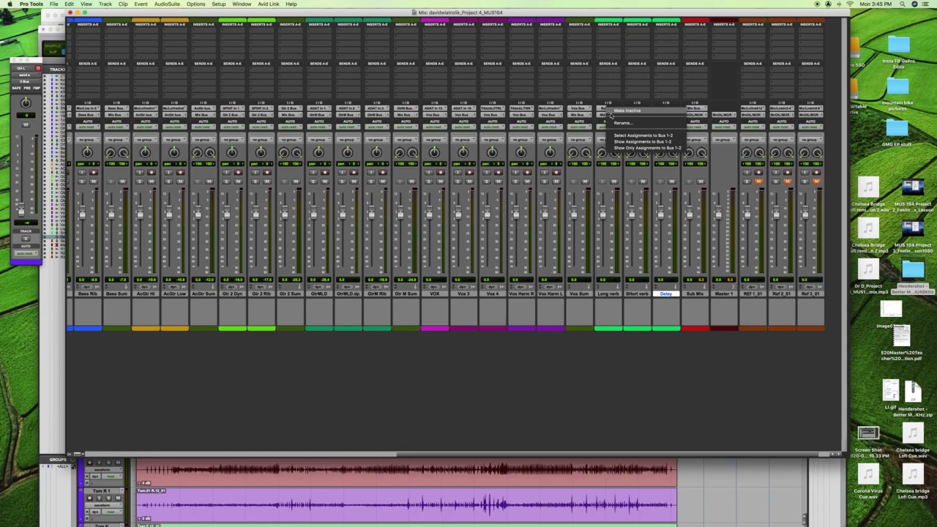
click(618, 126)
text(Lo)
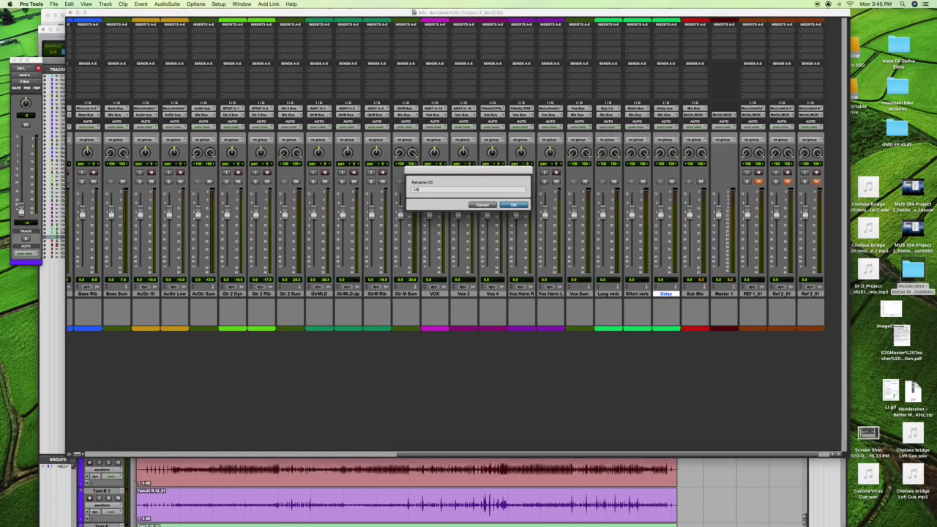
text(ng Bus)
key(Return)
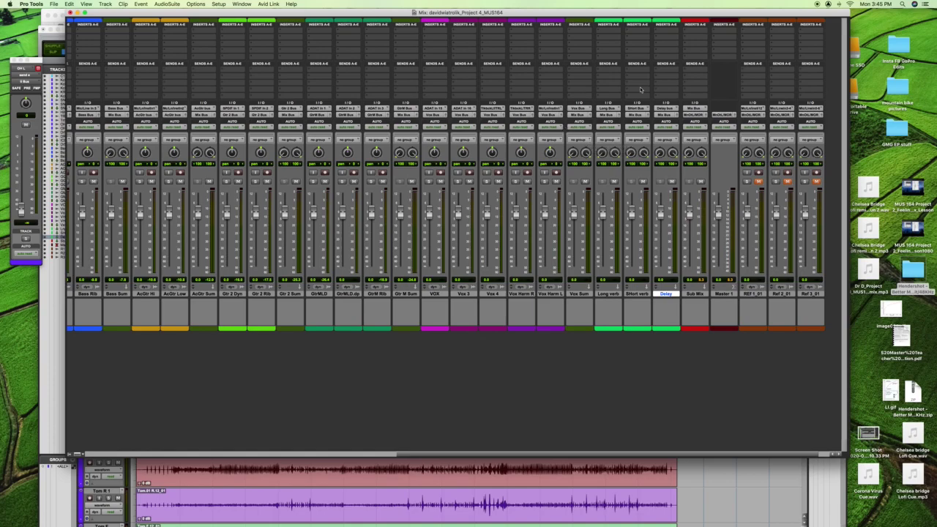
Review the mixer strips and select the Vox Sum track.
scroll(599, 108, left, 10)
scroll(596, 108, right, 10)
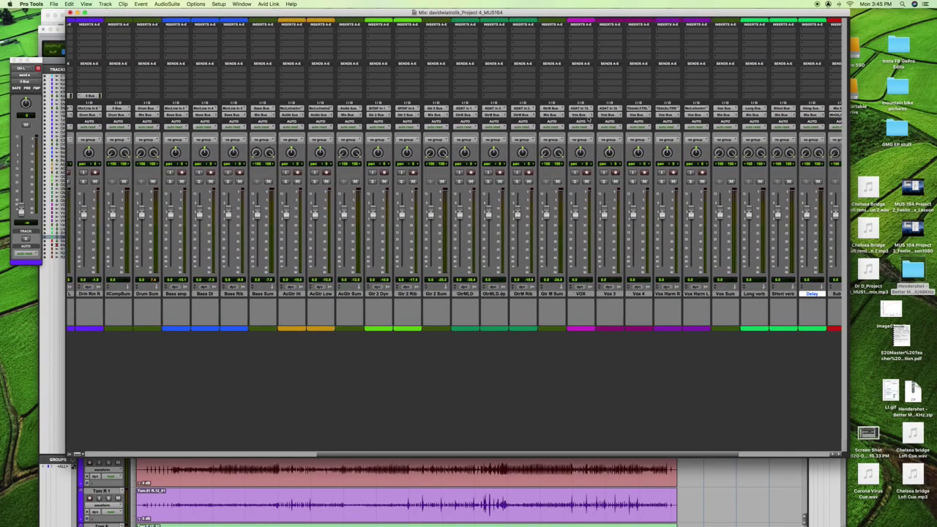
scroll(589, 119, right, 5)
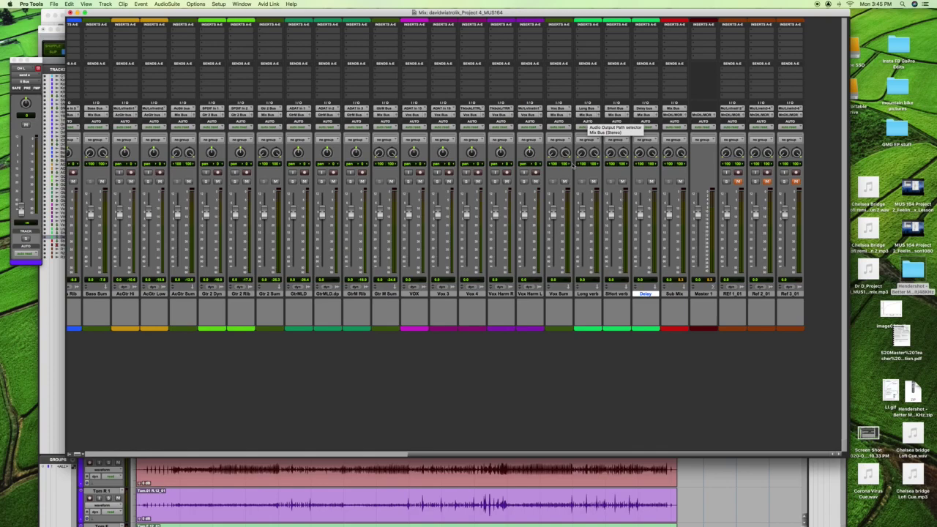
scroll(486, 110, left, 7)
scroll(486, 110, left, 8)
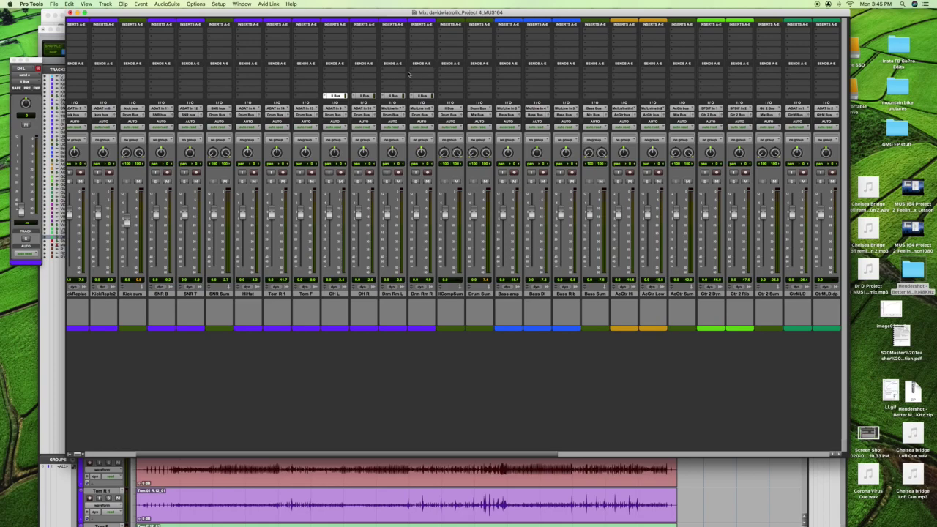
scroll(189, 325, left, 4)
scroll(442, 262, right, 10)
scroll(604, 191, right, 10)
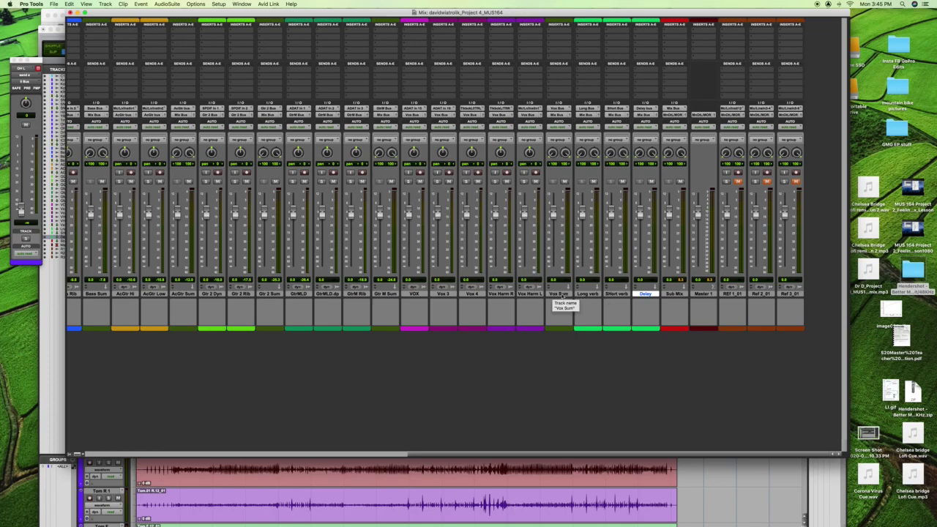
click(561, 294)
Select every track in the mix.
scroll(534, 300, left, 1)
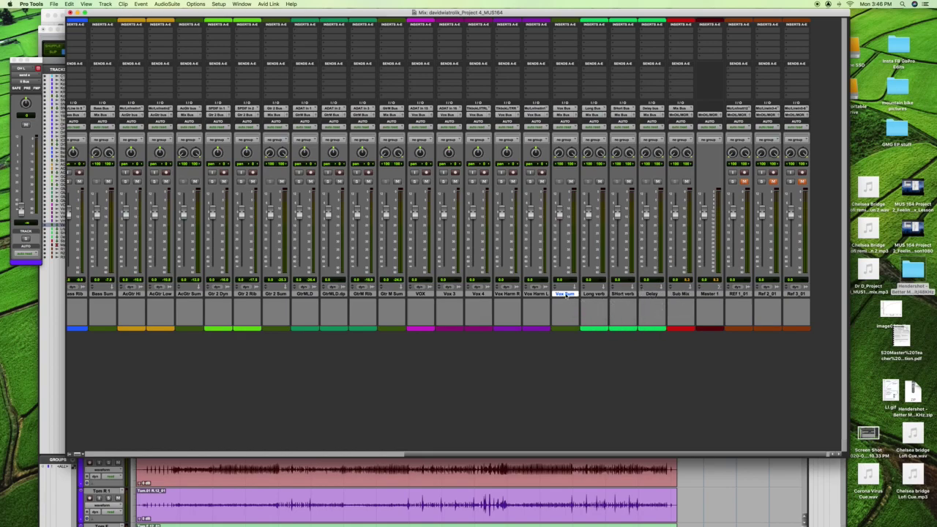
scroll(568, 295, left, 15)
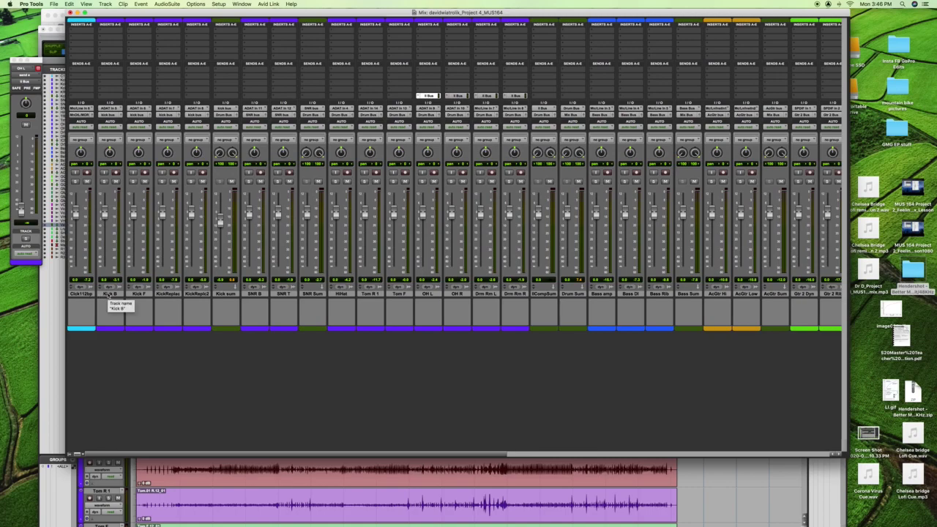
alt+click(108, 294)
scroll(356, 291, right, 10)
scroll(357, 290, left, 10)
scroll(350, 292, left, 1)
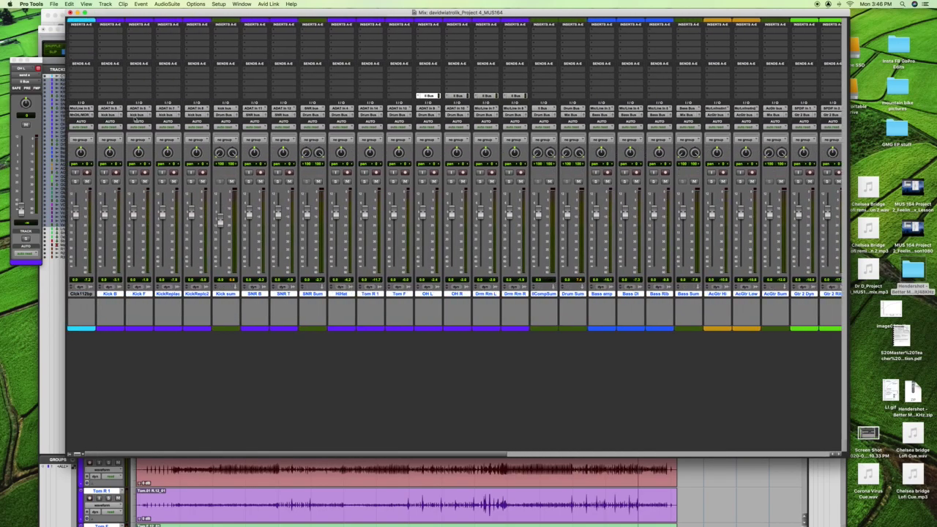
click(112, 70)
mouse_move(115, 77)
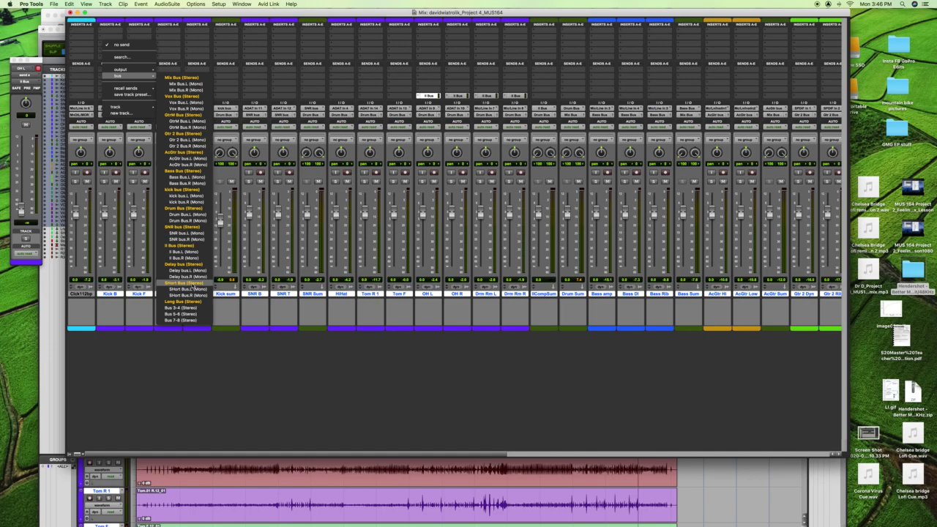
click(190, 284)
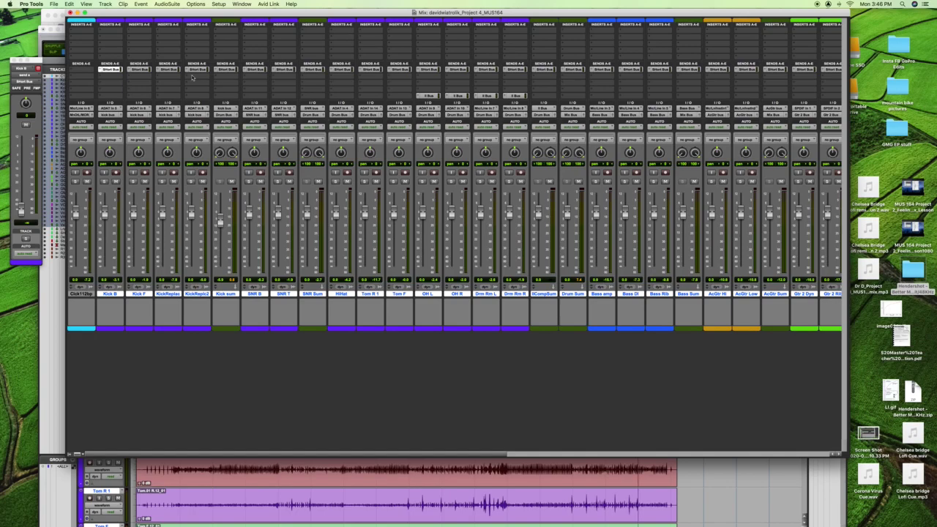
click(107, 78)
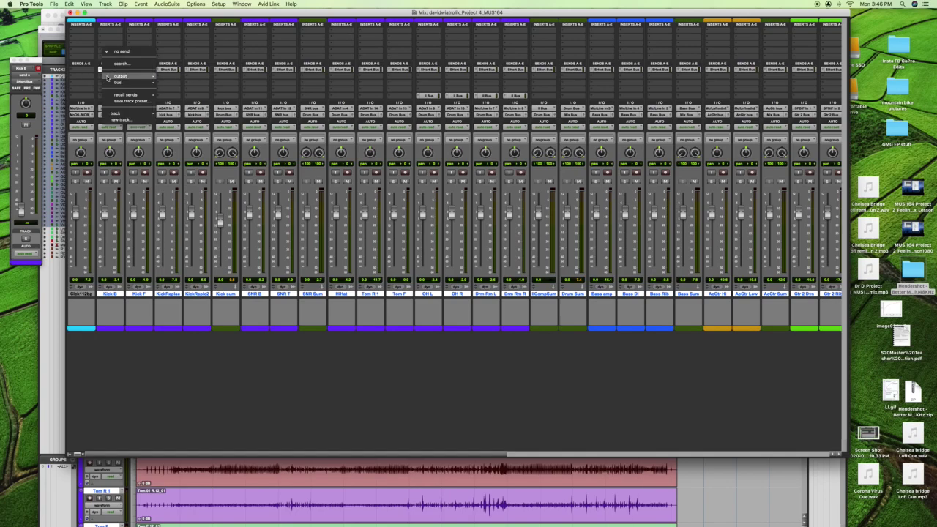
mouse_move(132, 82)
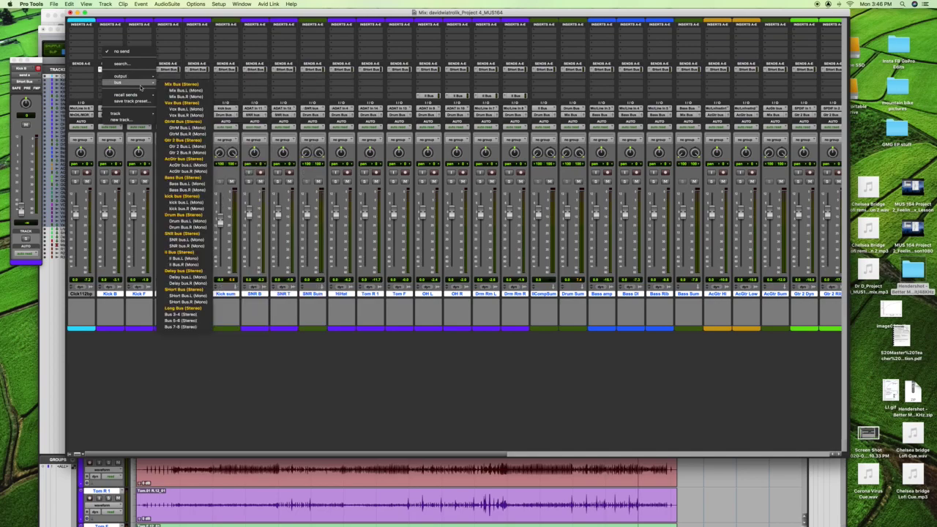
alt+click(183, 309)
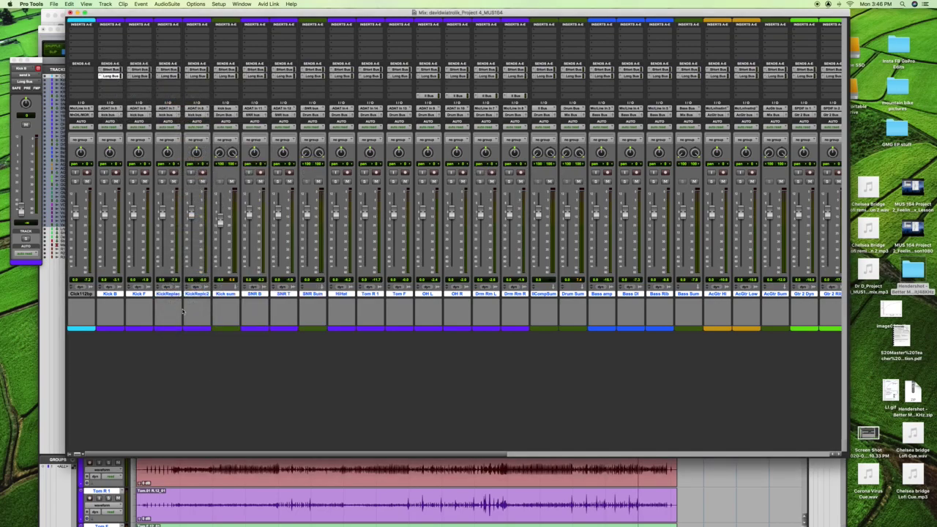
click(108, 85)
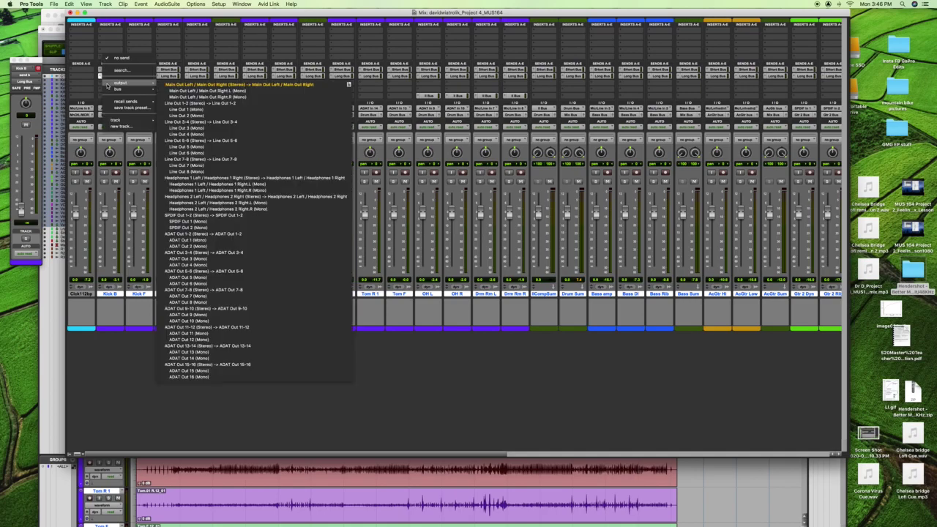
mouse_move(111, 89)
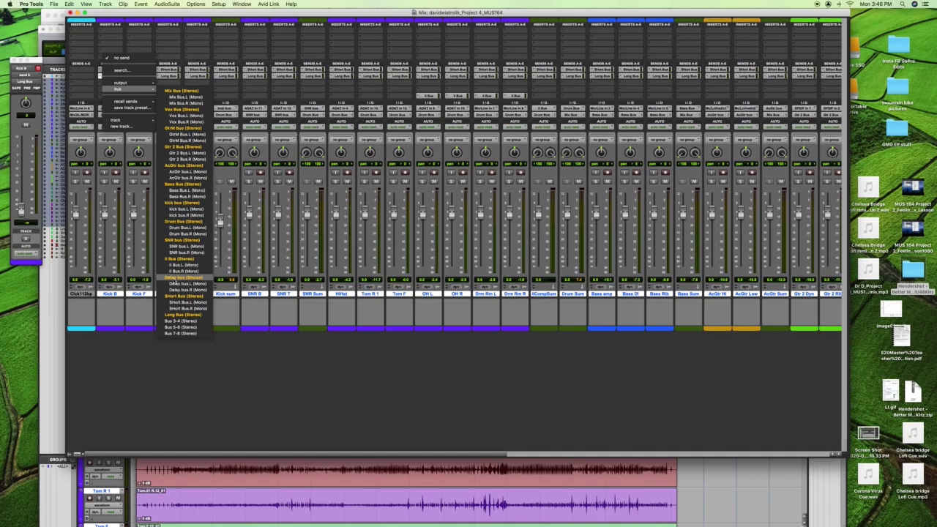
alt+click(175, 279)
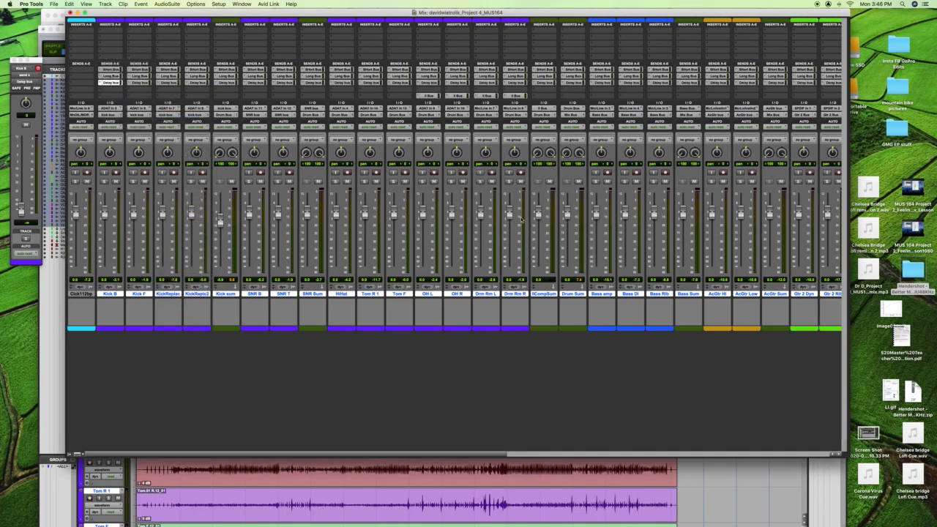
scroll(484, 175, right, 10)
Expand send A level view and move the Long verb strip after Short verb.
scroll(483, 176, left, 9)
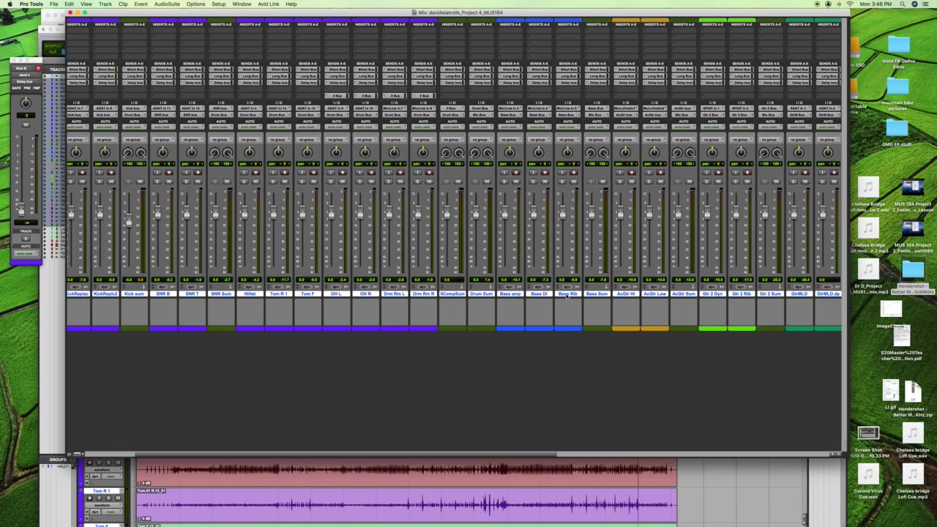
scroll(568, 295, right, 2)
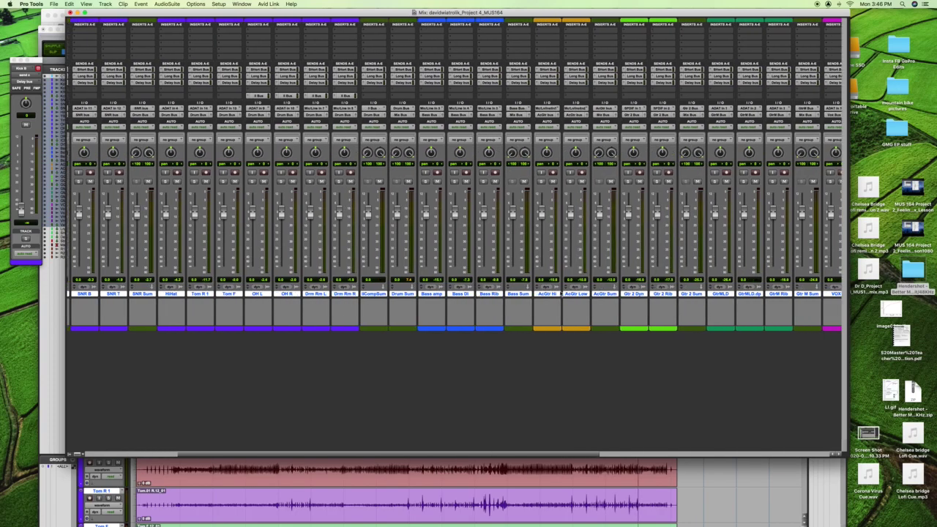
scroll(559, 292, right, 8)
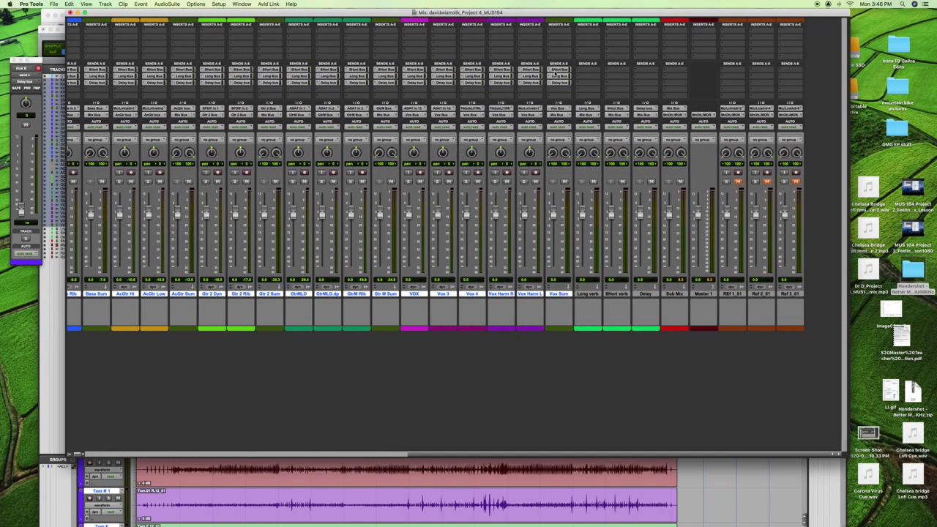
click(549, 70)
click(556, 81)
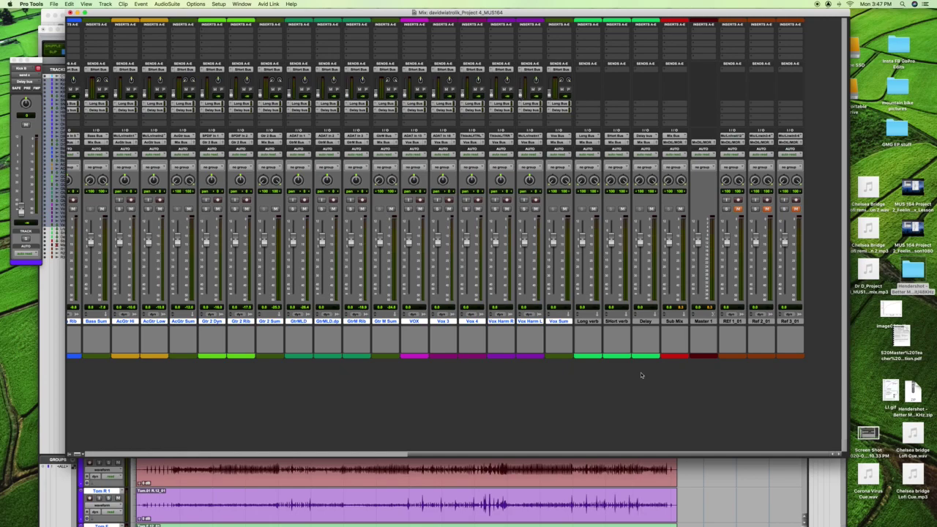
drag(586, 322, 582, 328)
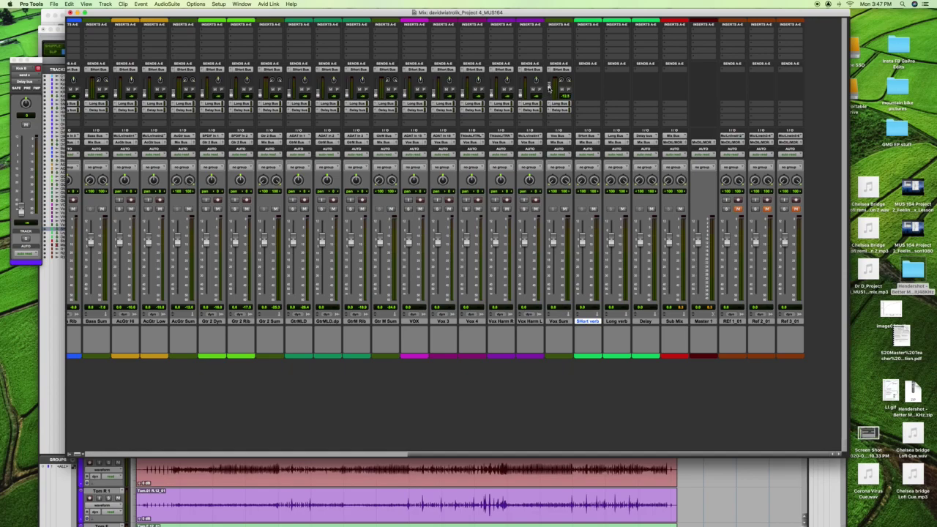
Raise the Short Bus sends on Vox Harm L and Vox 4, the latter to about -11.2.
drag(523, 98, 522, 88)
drag(463, 95, 463, 88)
drag(463, 95, 462, 86)
Show level controls for Vox 4's sends A, B and C.
click(463, 71)
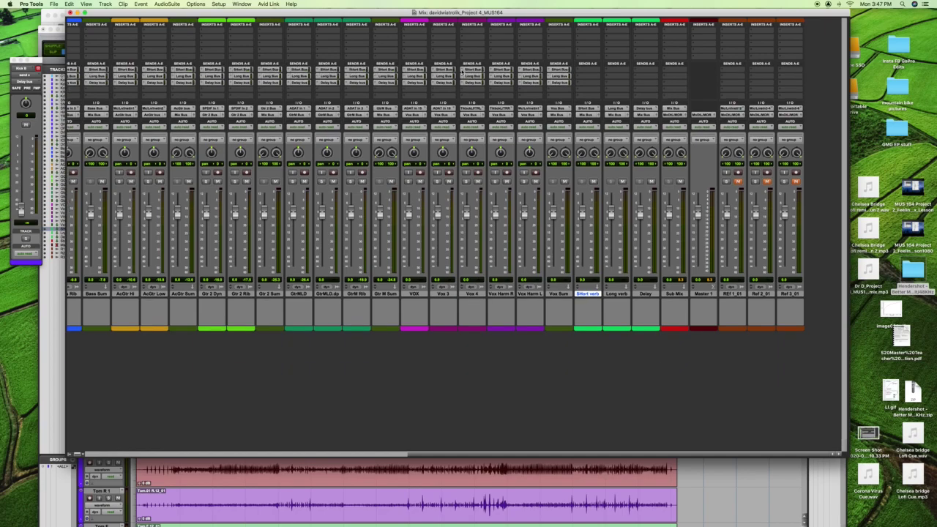
click(462, 71)
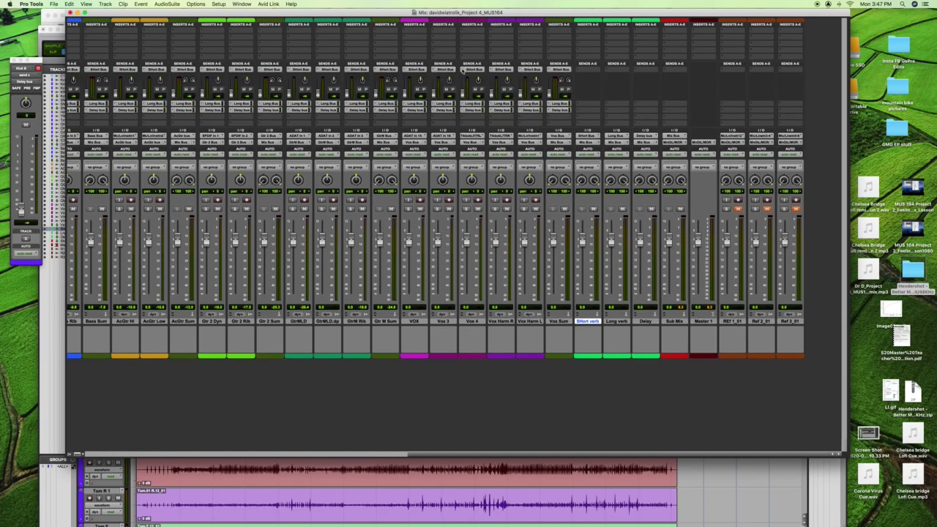
click(464, 104)
click(464, 137)
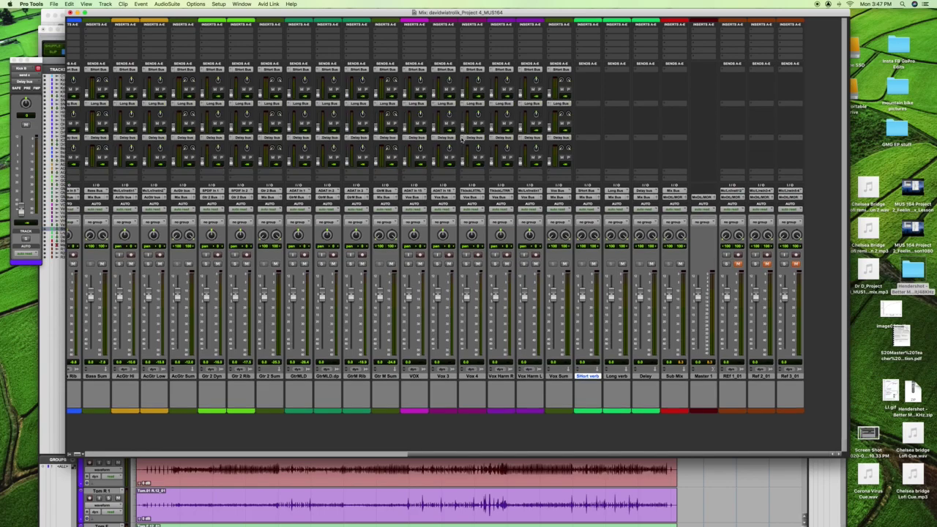
Collapse the delay, long reverb and short reverb send views back to assignment names.
scroll(470, 149, left, 10)
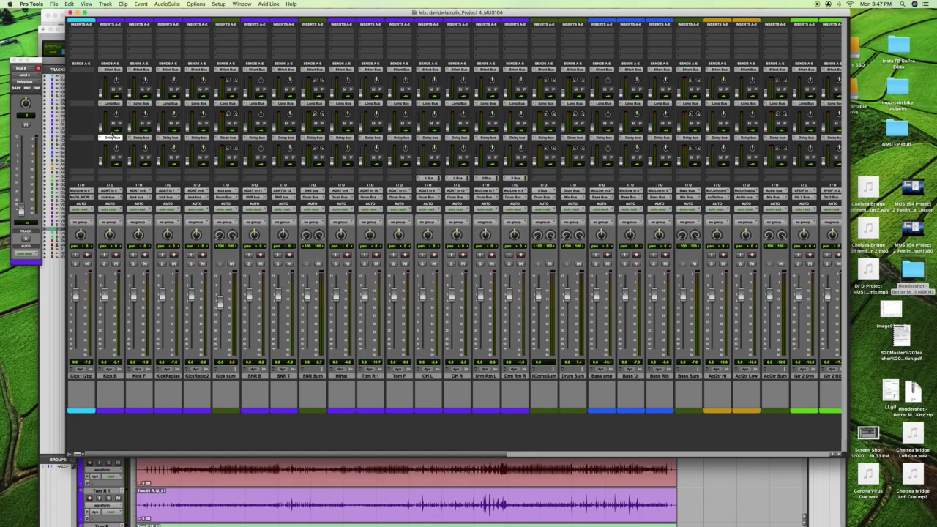
click(103, 139)
click(102, 106)
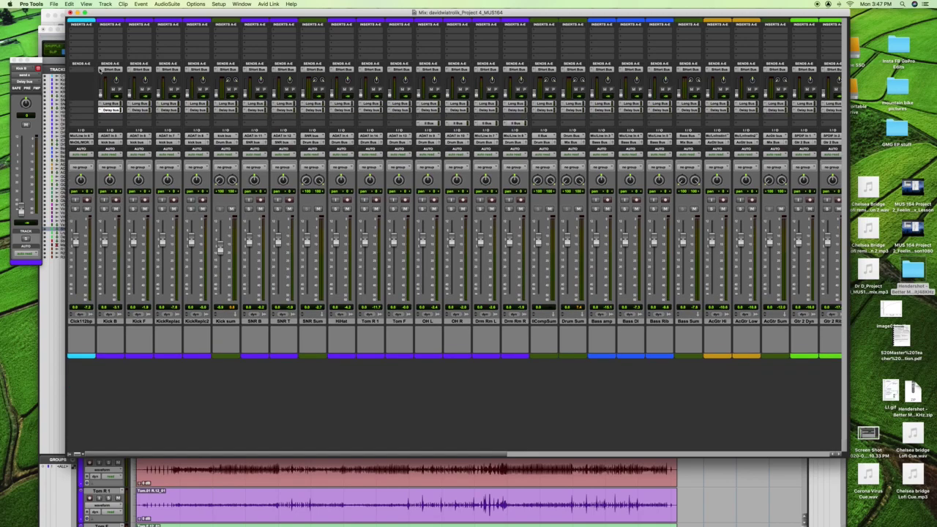
click(100, 70)
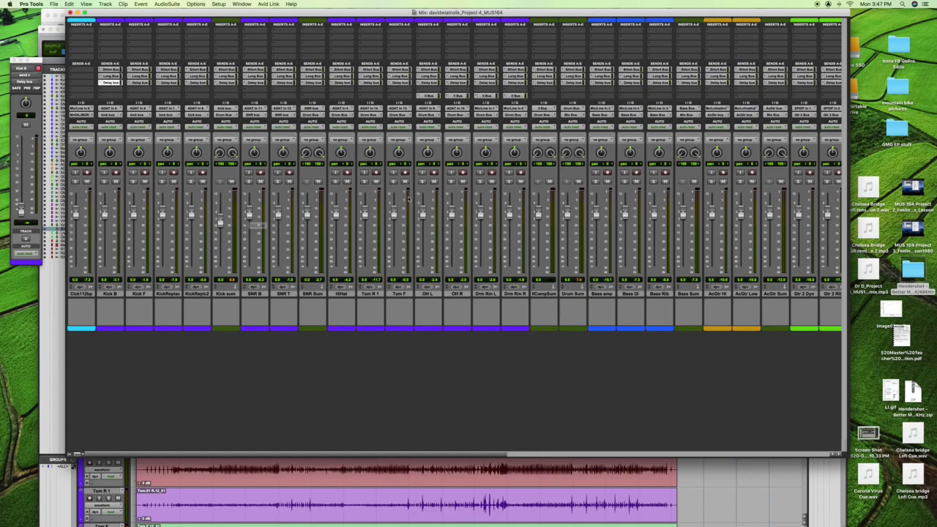
scroll(431, 199, right, 10)
scroll(438, 199, right, 3)
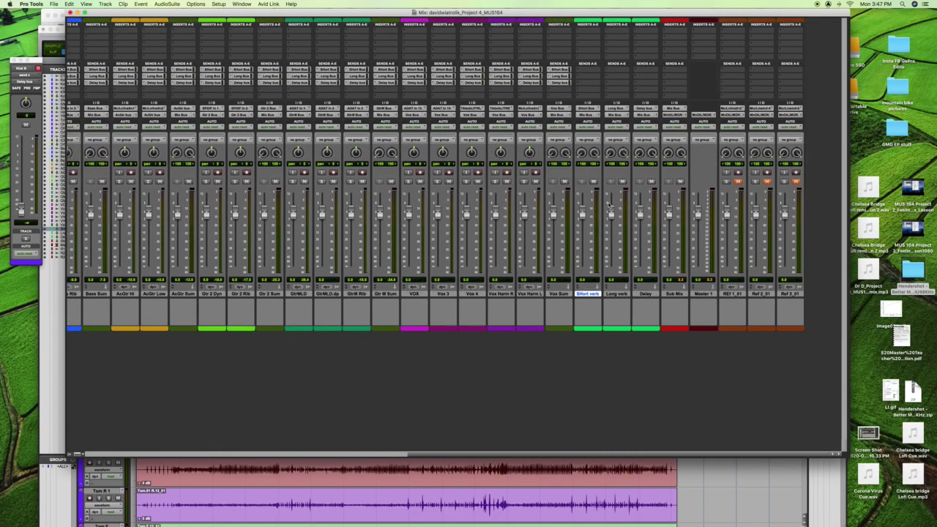
Insert D-Verb on the Short verb return and load its Short Plate preset.
click(588, 33)
mouse_move(626, 31)
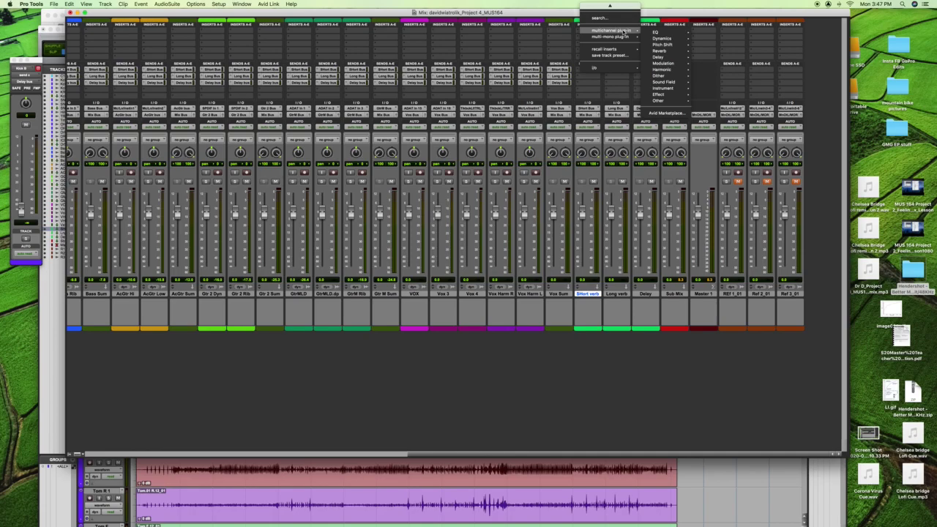
mouse_move(662, 51)
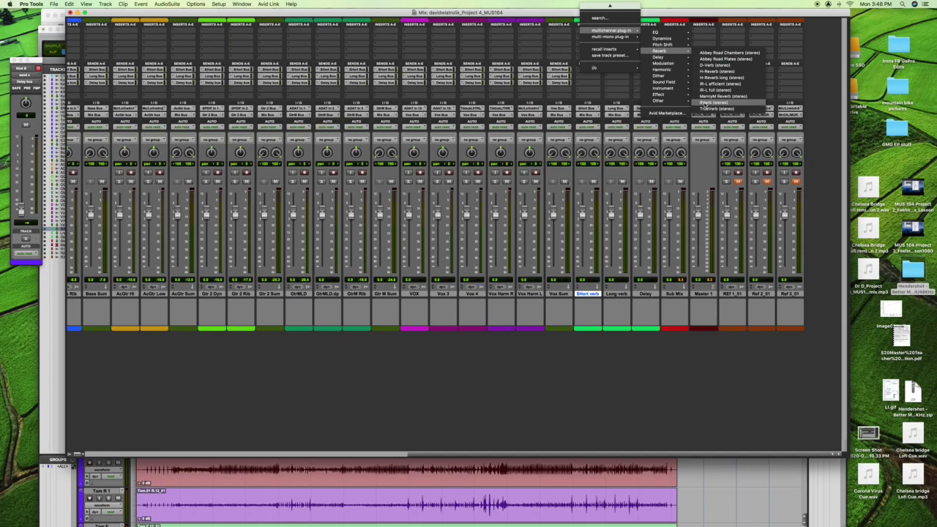
click(716, 65)
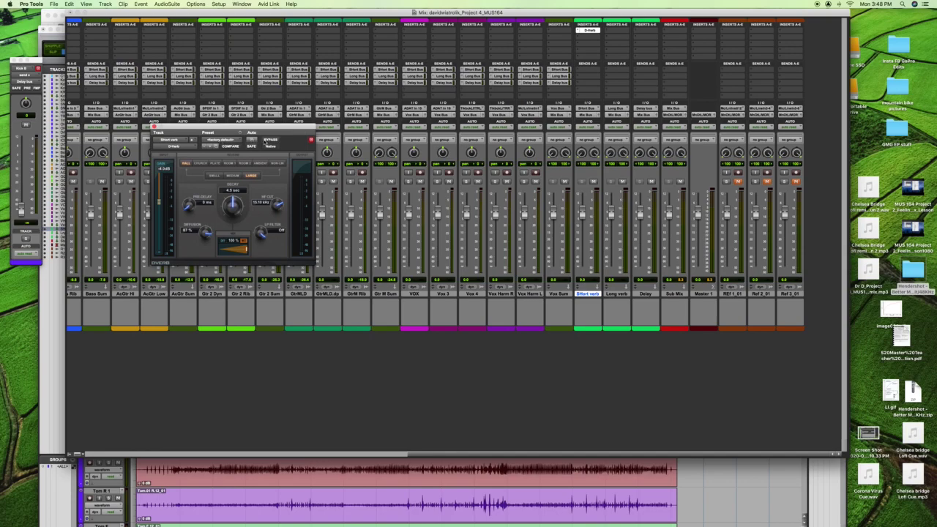
click(224, 140)
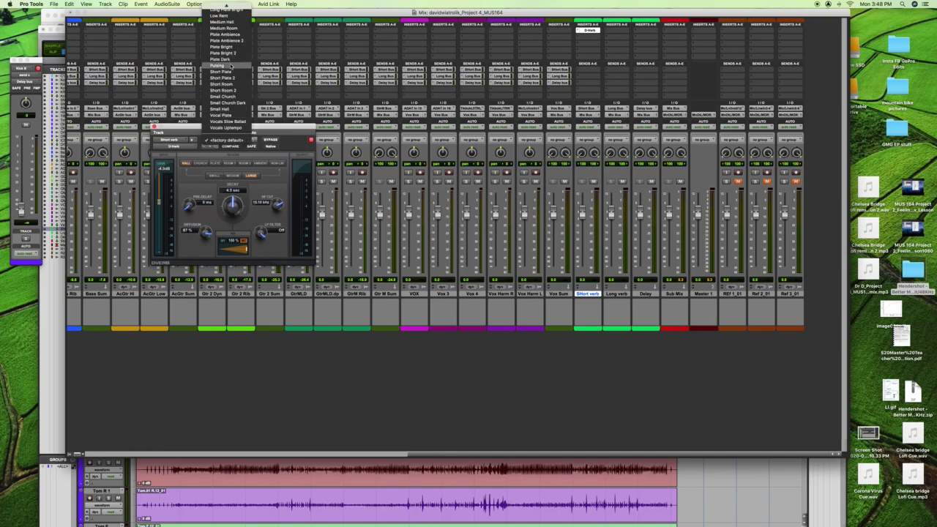
scroll(223, 36, up, 5)
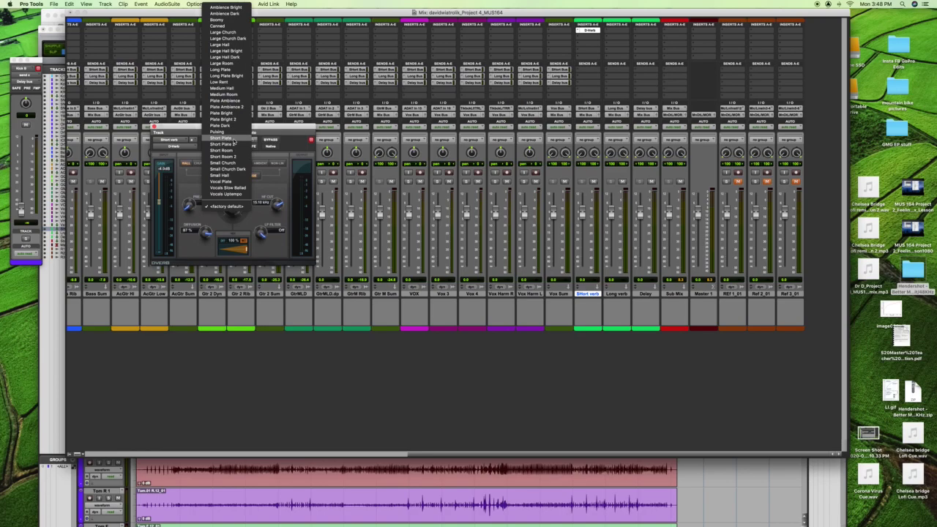
click(233, 138)
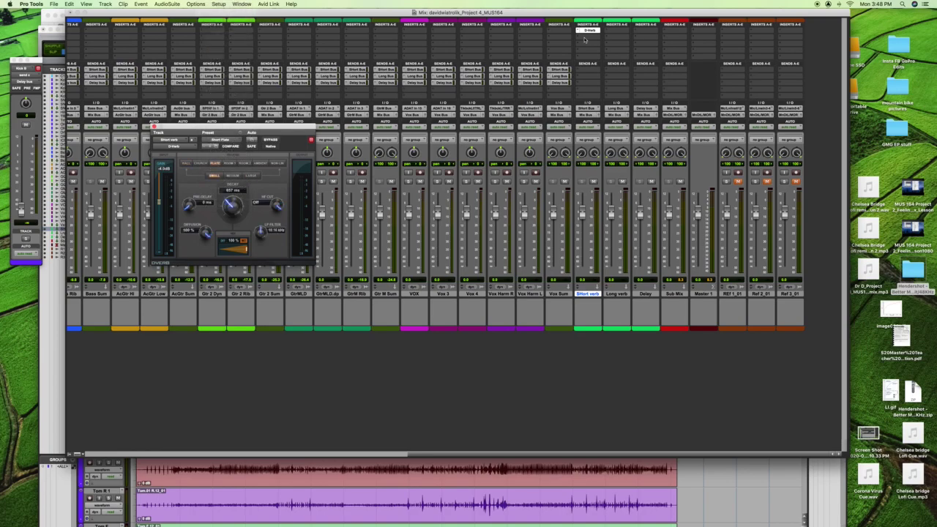
click(612, 30)
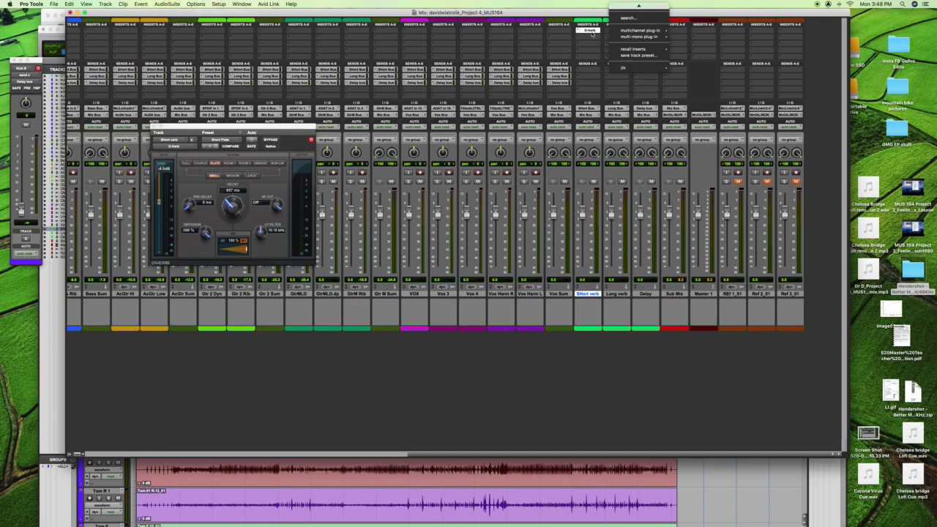
Insert D-Verb on Long verb, load the Medium Hall preset, and close the plug-in window.
mouse_move(629, 31)
mouse_move(683, 51)
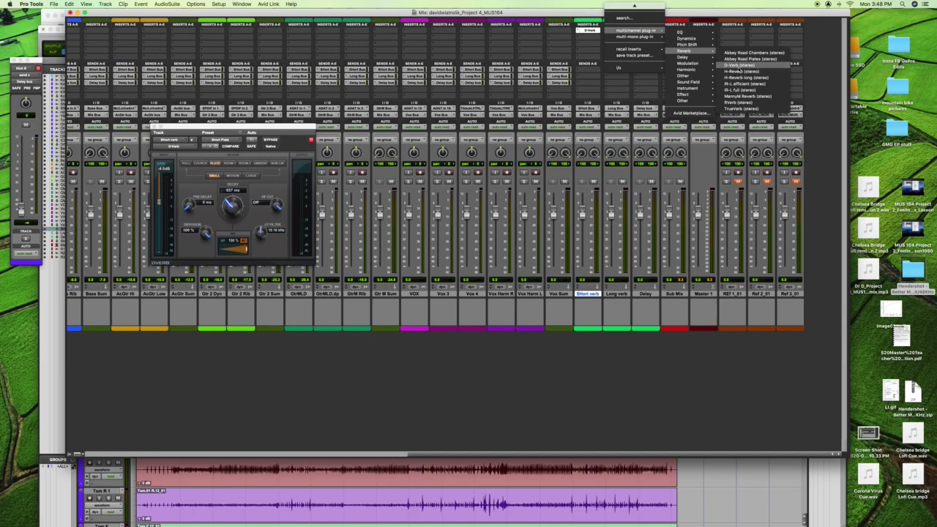
click(740, 65)
drag(236, 129, 252, 119)
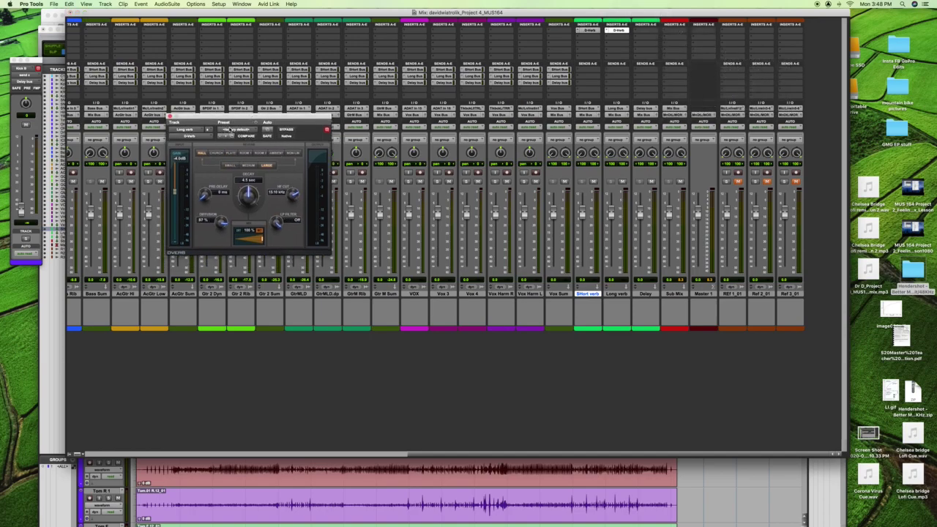
click(244, 130)
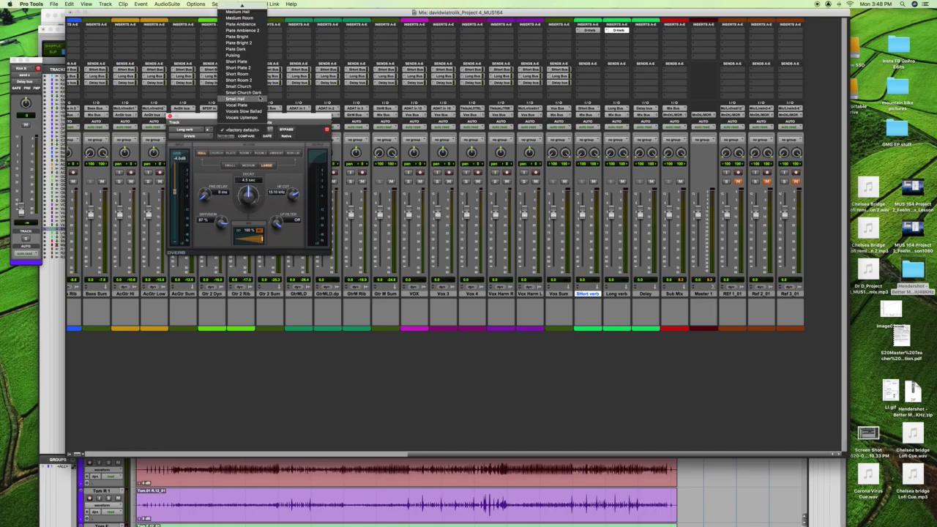
scroll(242, 57, up, 3)
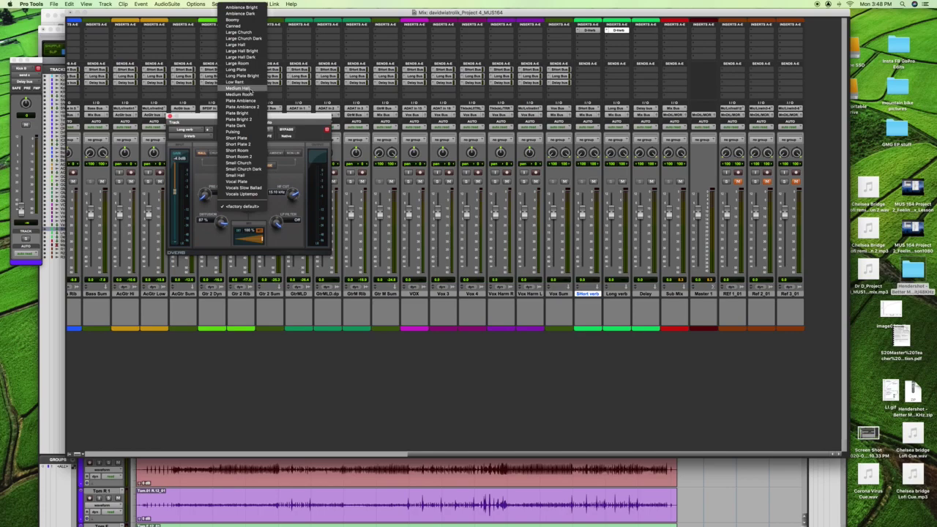
click(247, 89)
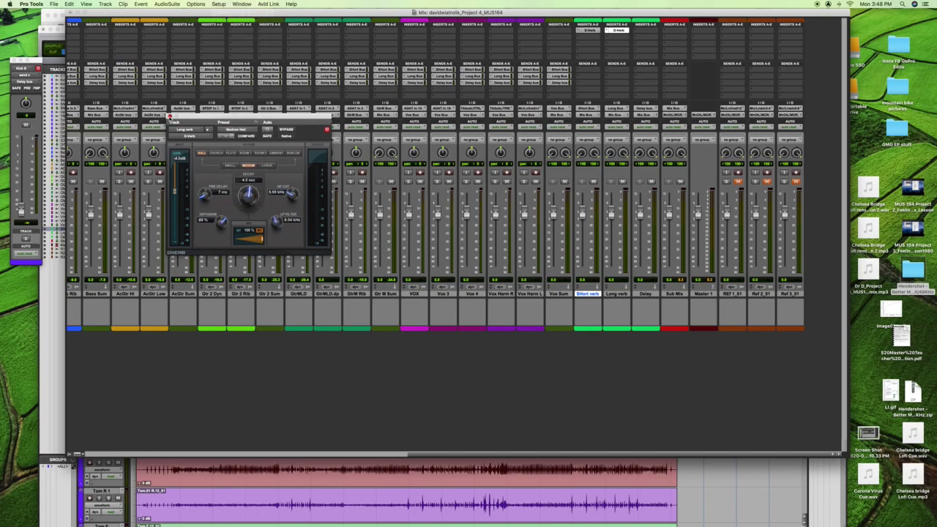
click(169, 117)
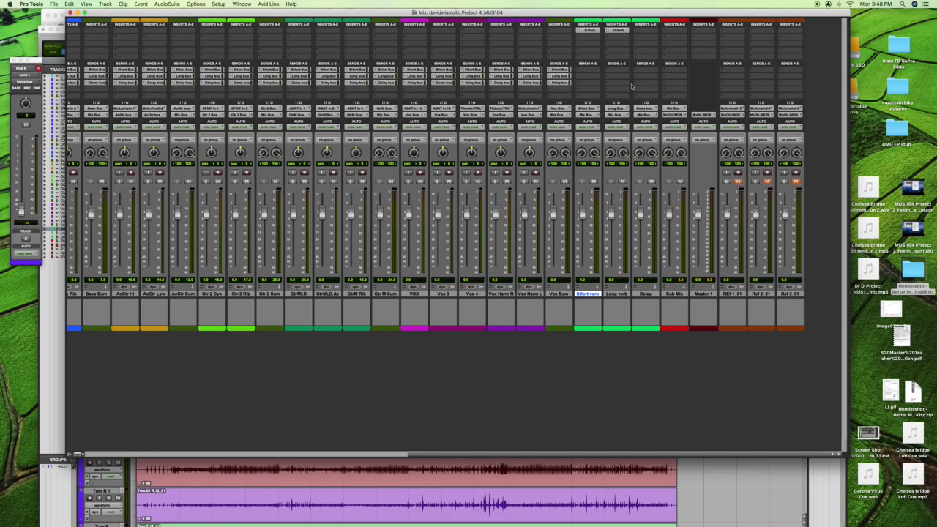
Insert Mod Delay III on the Delay return and load its Slapback Delay preset.
click(644, 32)
mouse_move(731, 34)
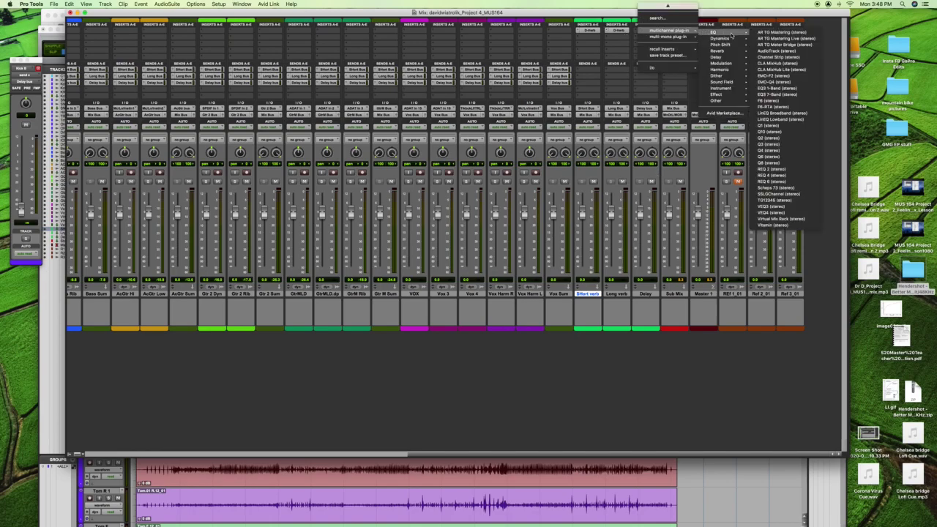
mouse_move(718, 57)
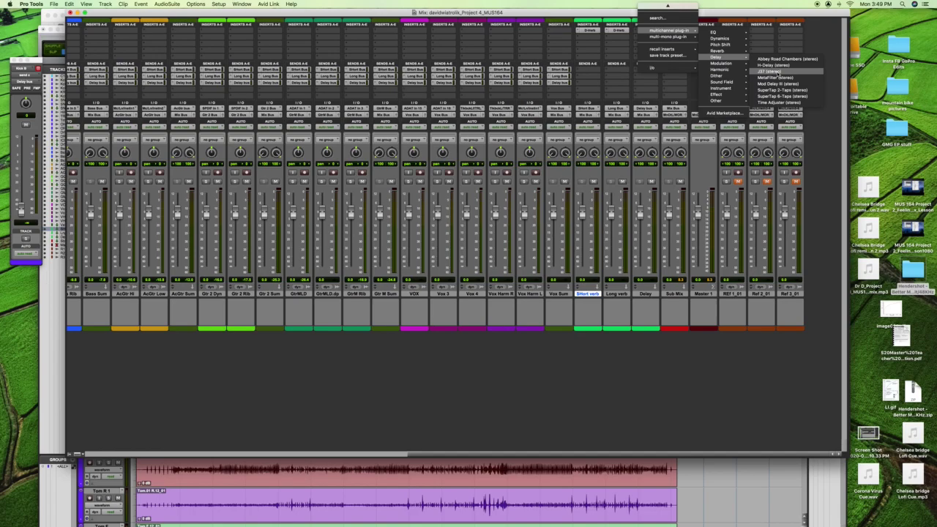
click(777, 83)
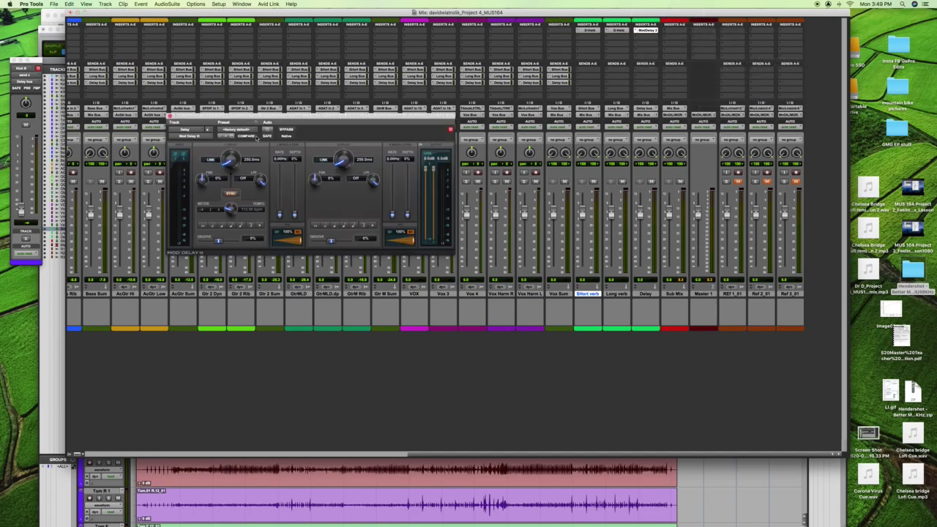
click(244, 131)
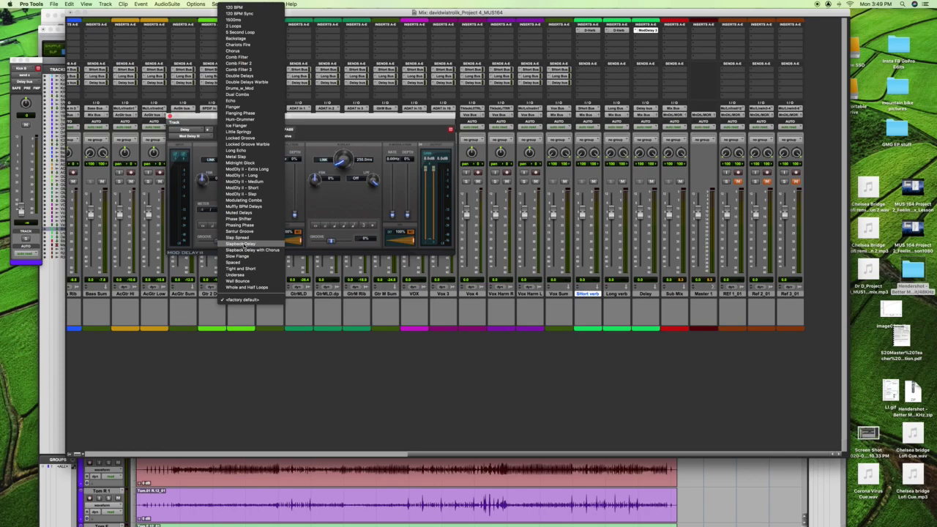
click(249, 246)
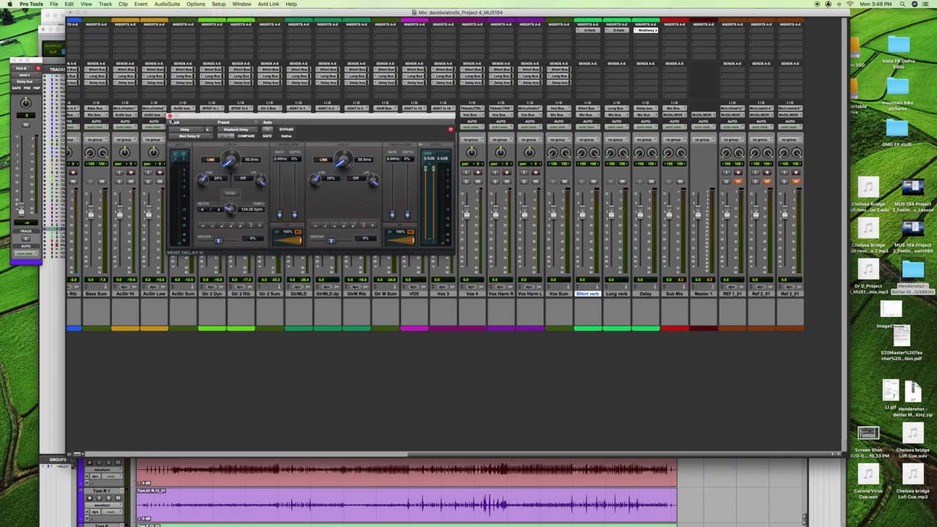
click(170, 116)
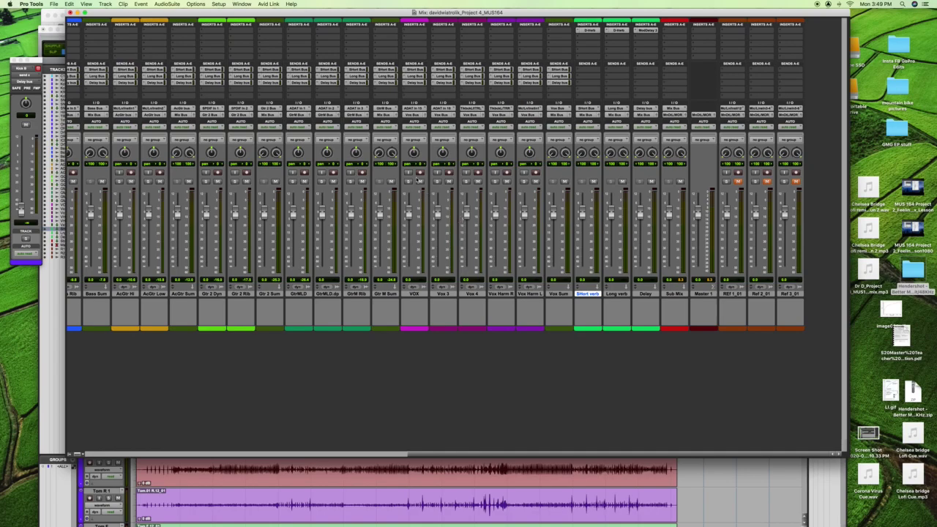
In the Edit window, select the timeline from marker V1 to V2, then switch back to Mix.
key(super+equal)
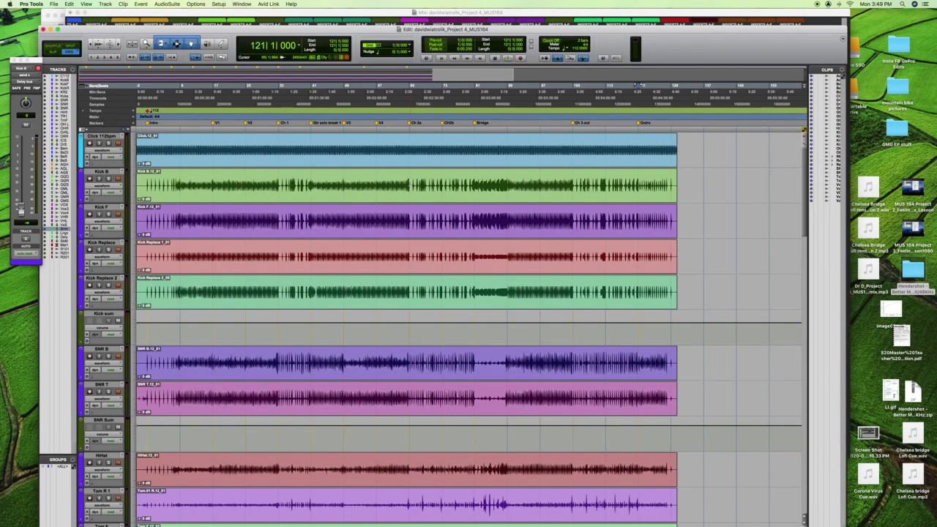
scroll(248, 268, down, 15)
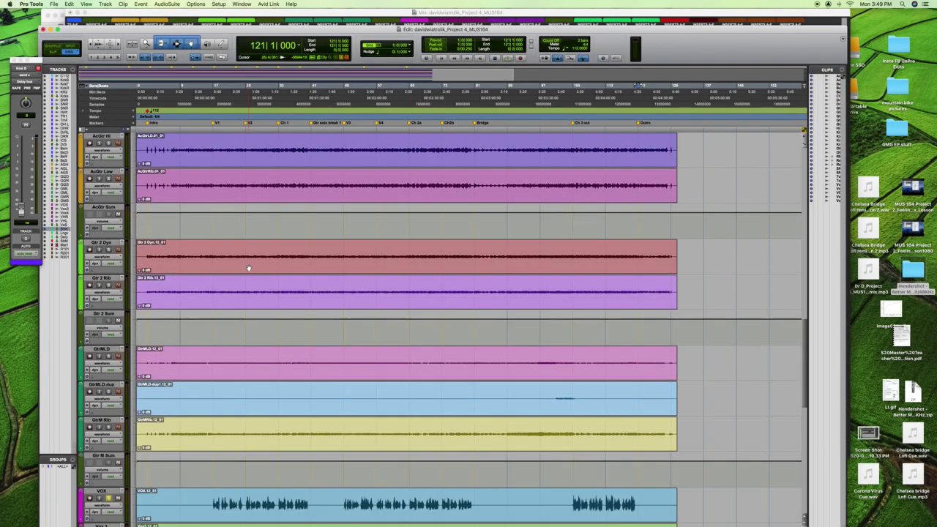
scroll(248, 268, down, 5)
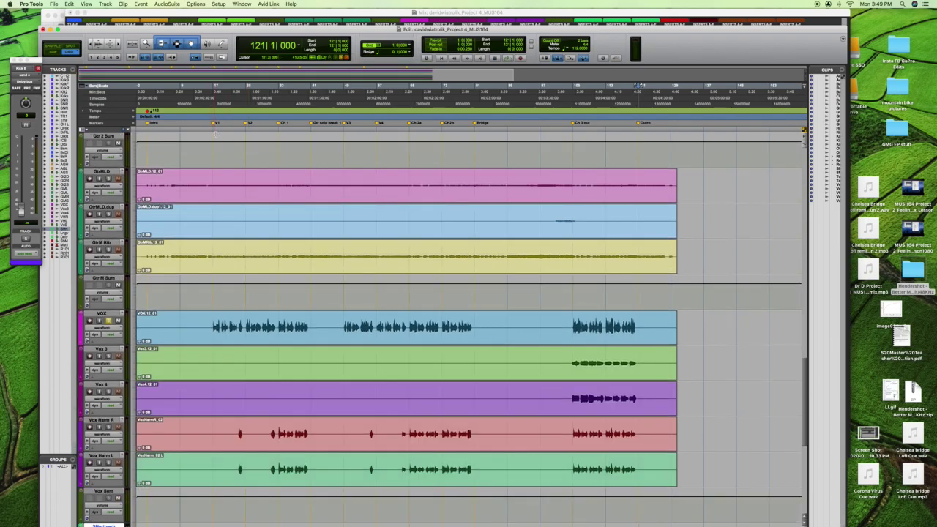
drag(213, 126, 247, 126)
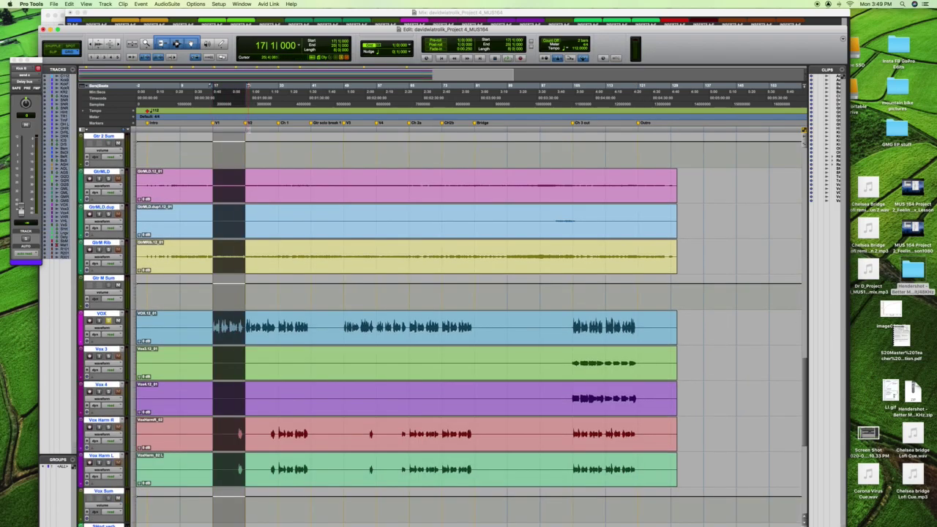
key(super+equal)
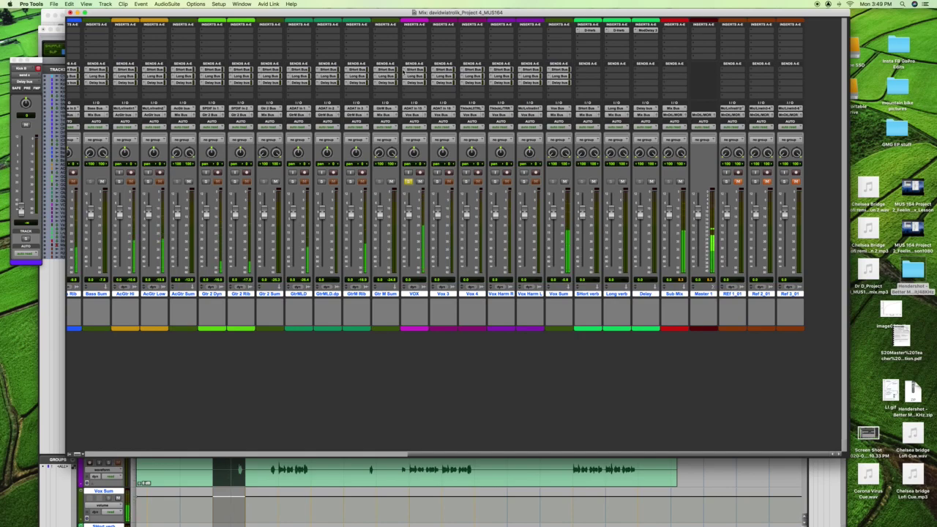
Expand sends A–C and raise the VOX Short Bus and Delay sends, one to about -13.2 dB.
super+click(403, 71)
drag(405, 88, 407, 83)
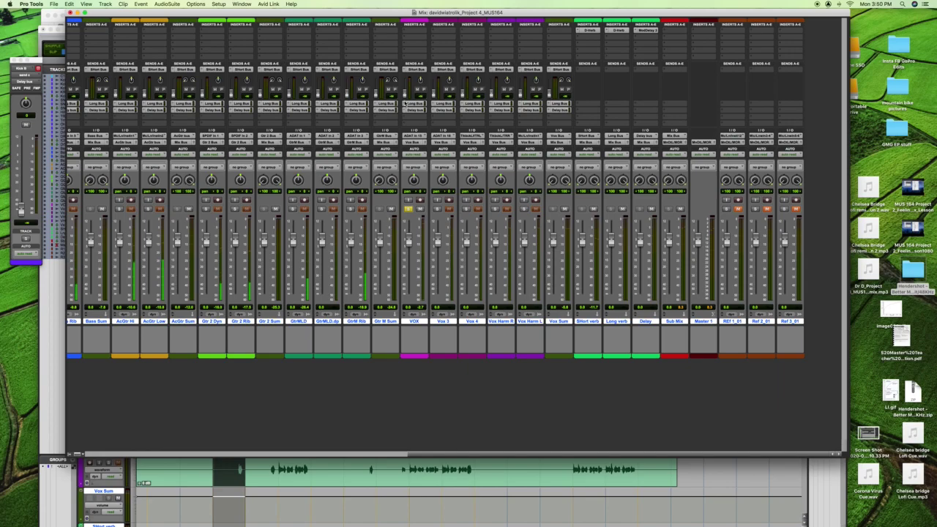
super+click(407, 107)
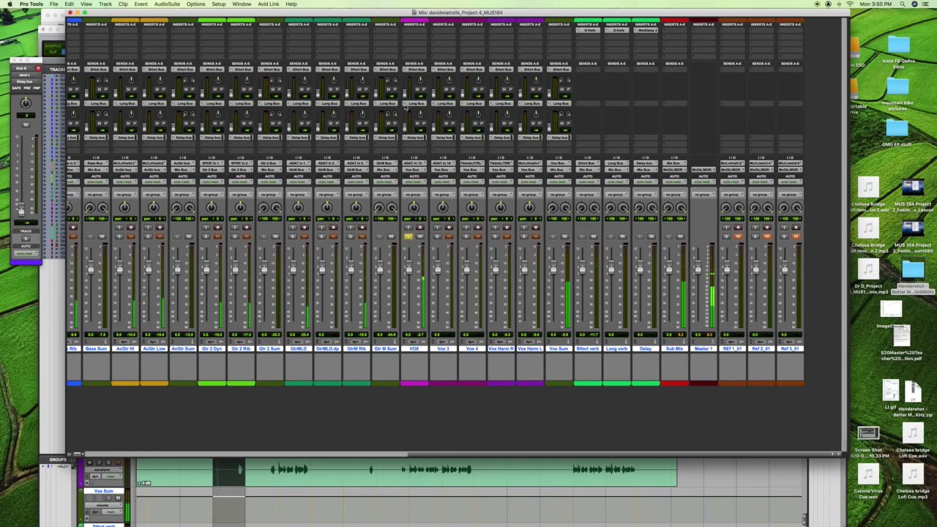
drag(404, 126, 404, 117)
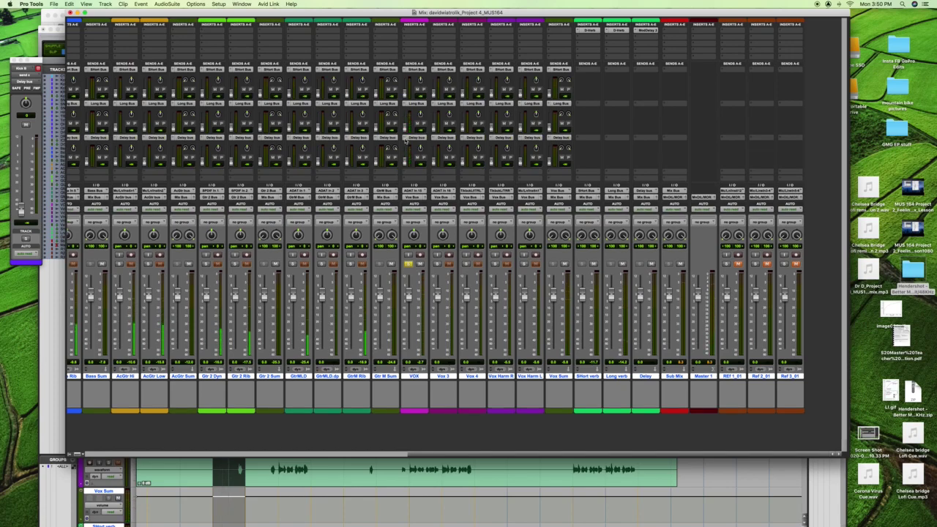
drag(404, 157, 401, 156)
Lower the VOX Short Bus reverb send to about -20.4 dB.
click(408, 124)
click(404, 87)
drag(405, 87, 403, 87)
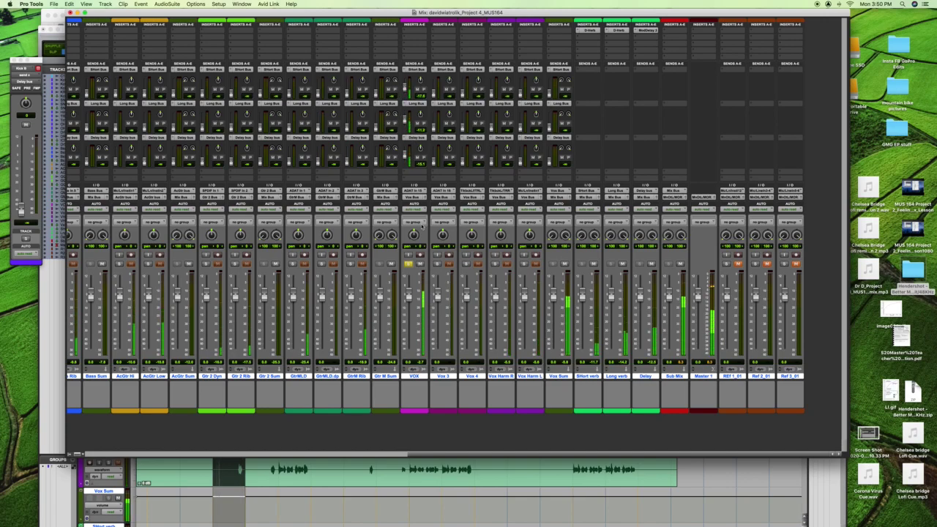
Unsolo VOX, mute the Click12bpm track, and select the Short verb track.
click(408, 263)
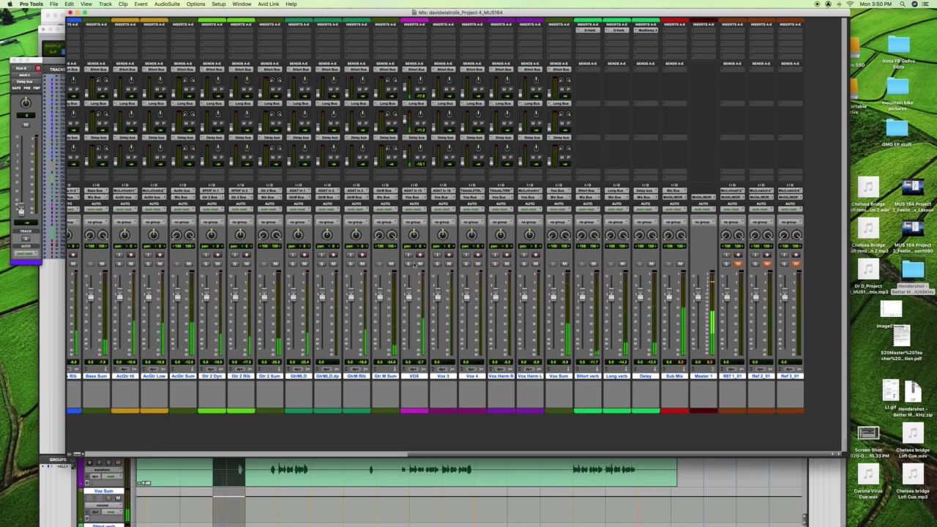
scroll(79, 252, left, 10)
click(87, 263)
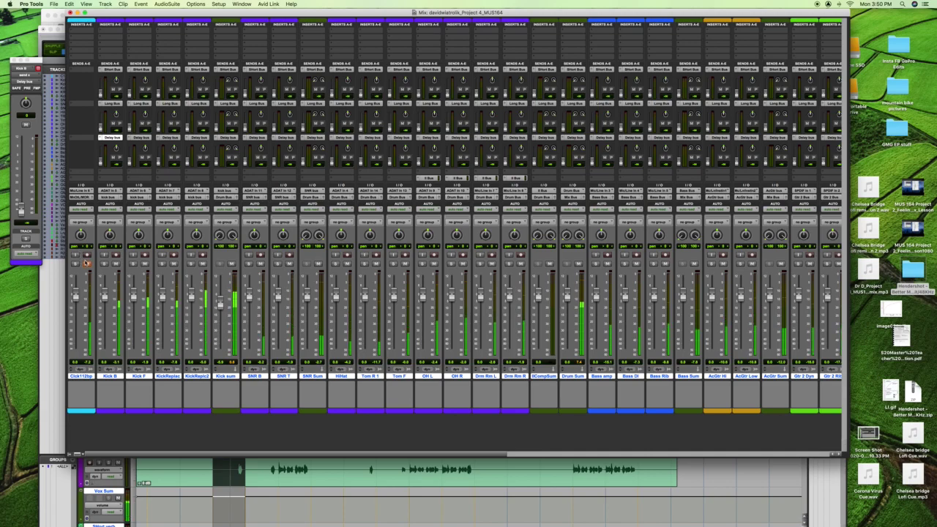
scroll(347, 234, right, 10)
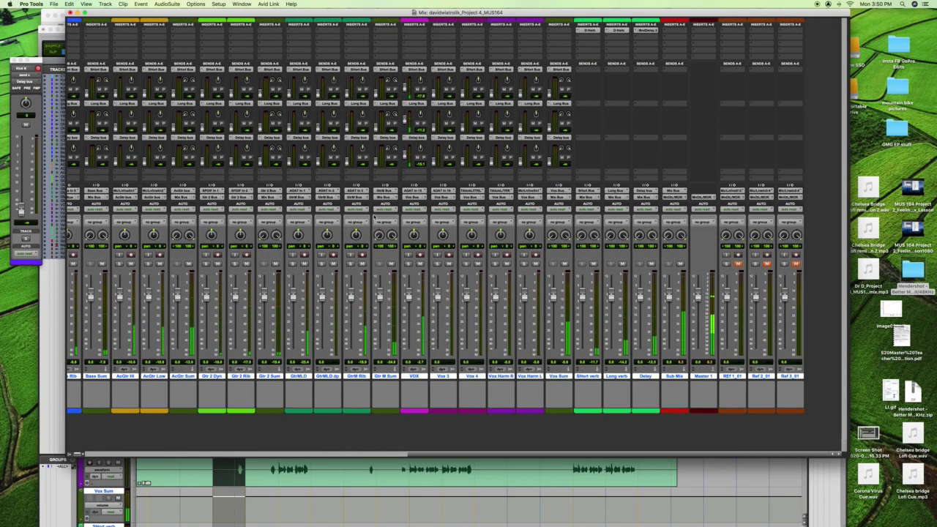
click(409, 264)
click(408, 264)
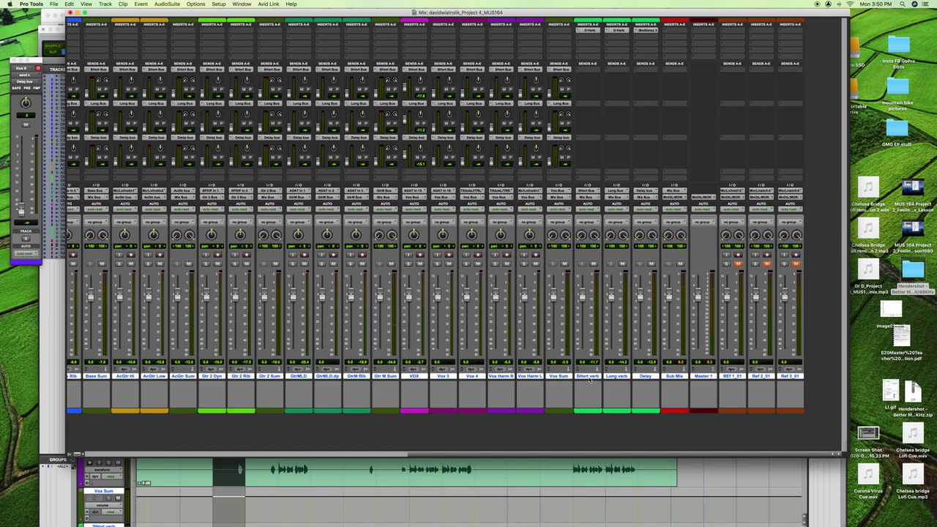
click(616, 376)
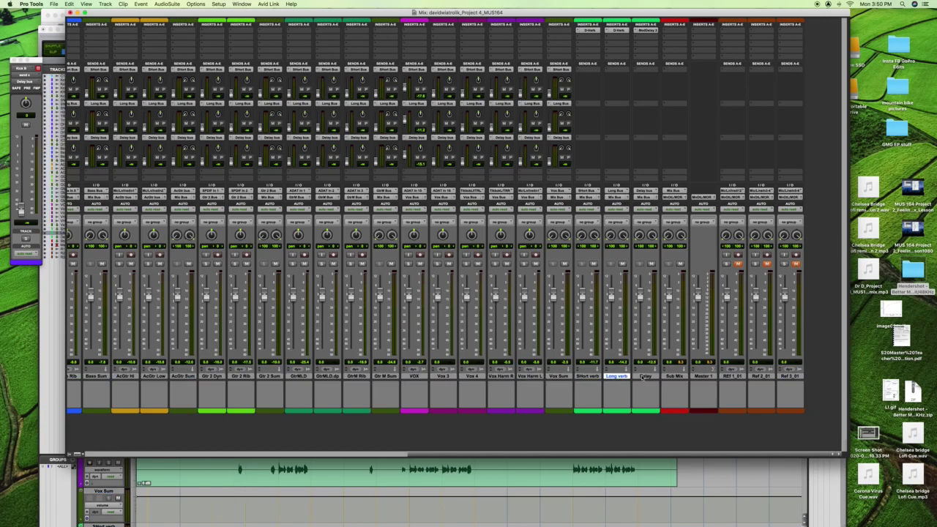
click(590, 377)
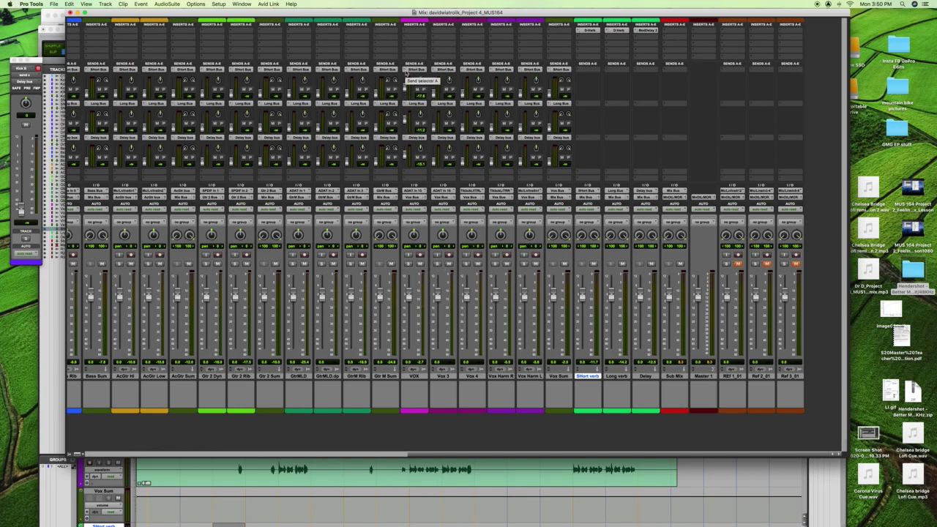
Collapse the expanded send views and move Long verb's D-Verb from insert A to insert B.
click(406, 73)
click(406, 76)
click(405, 82)
click(405, 82)
click(406, 76)
click(407, 72)
click(405, 76)
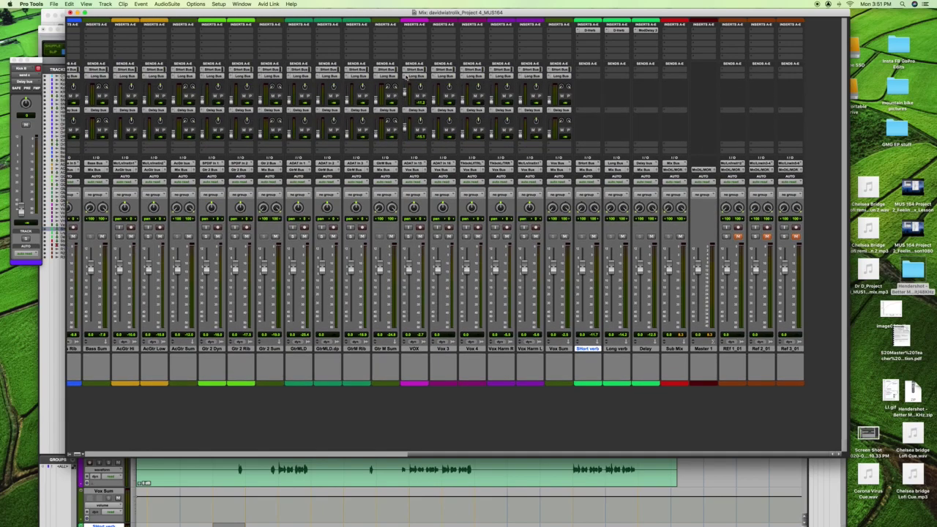
click(406, 76)
click(405, 83)
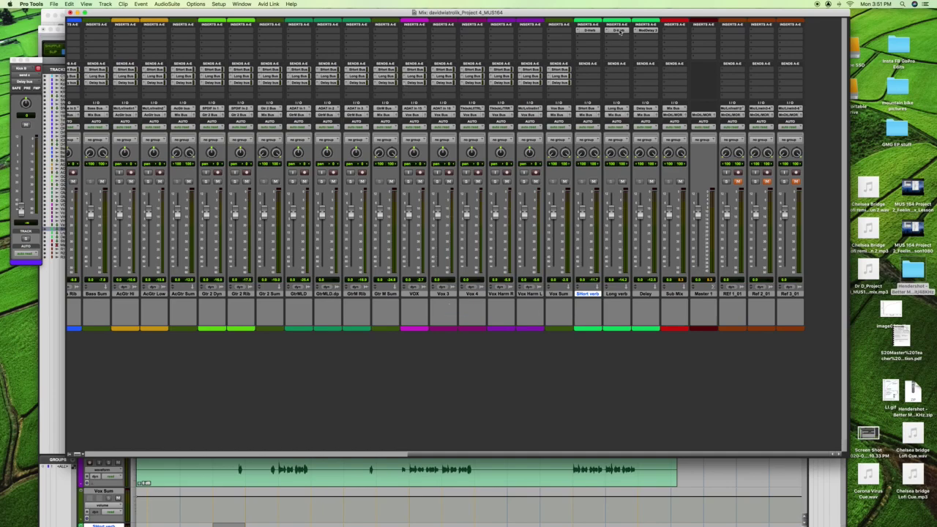
drag(619, 31, 619, 36)
Insert a multichannel EQ3 7-Band in Long verb's empty first insert.
click(619, 30)
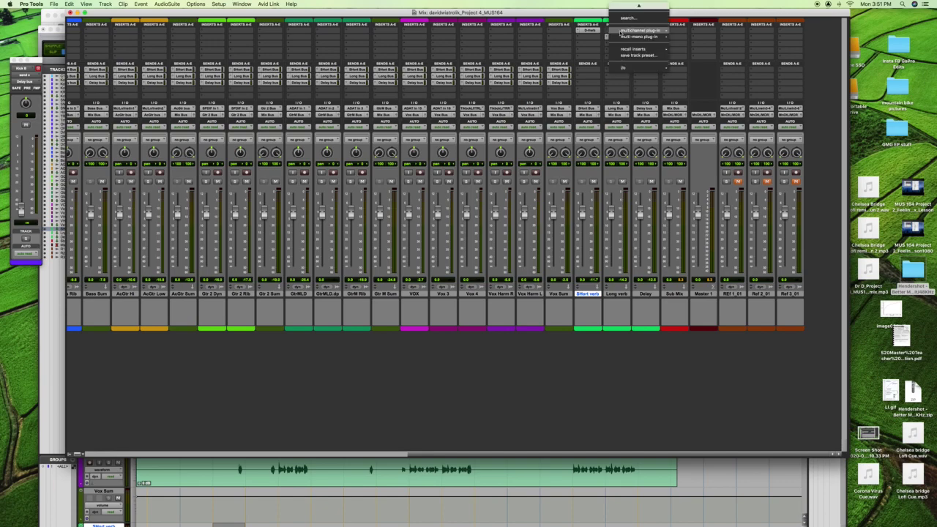
mouse_move(626, 32)
mouse_move(696, 32)
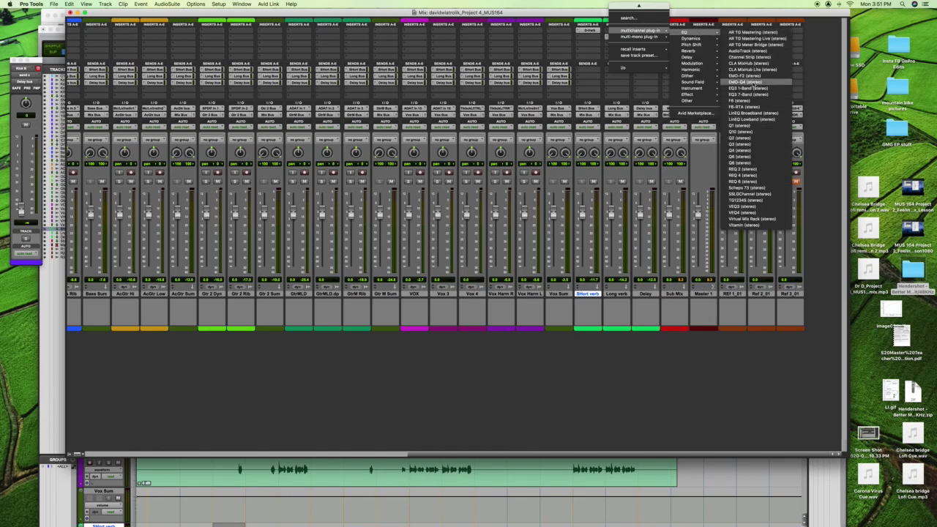
key(Escape)
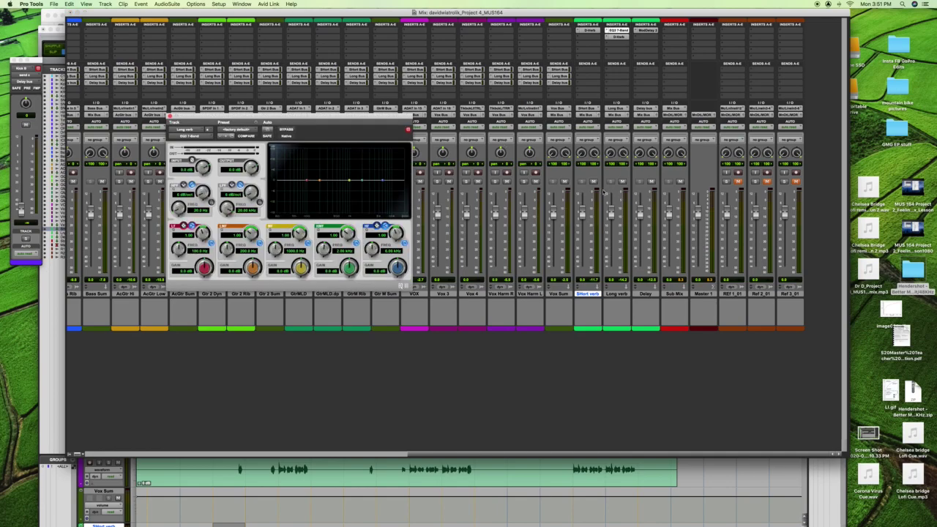
Start playback, solo the VOX track and show the send level controls again.
key(space)
scroll(510, 278, left, 3)
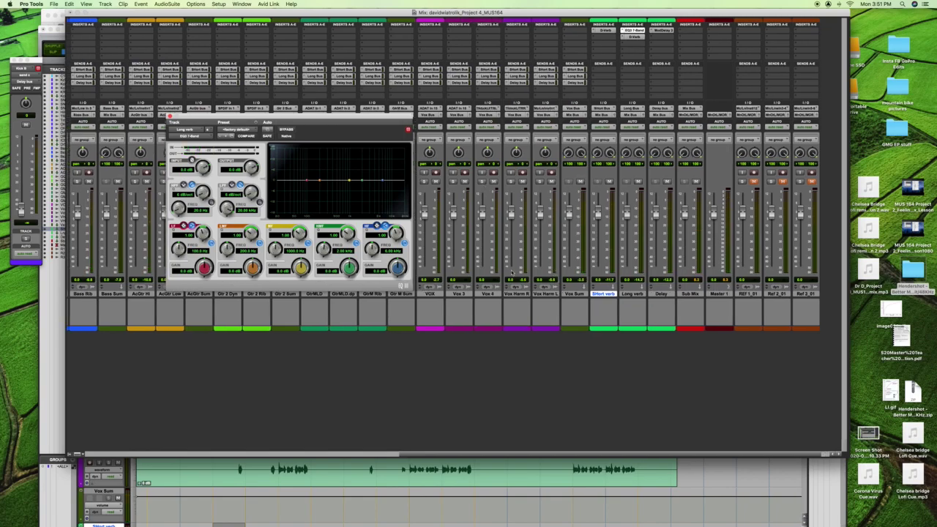
click(496, 182)
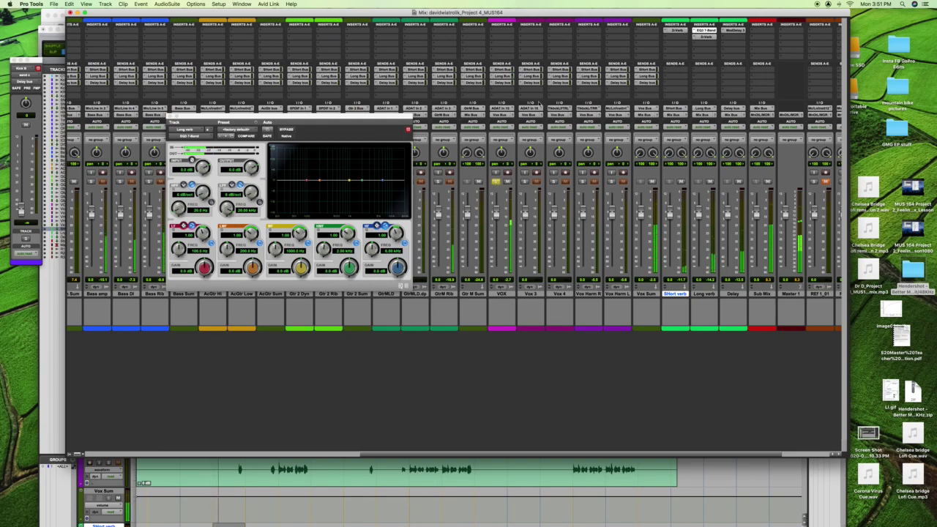
click(492, 70)
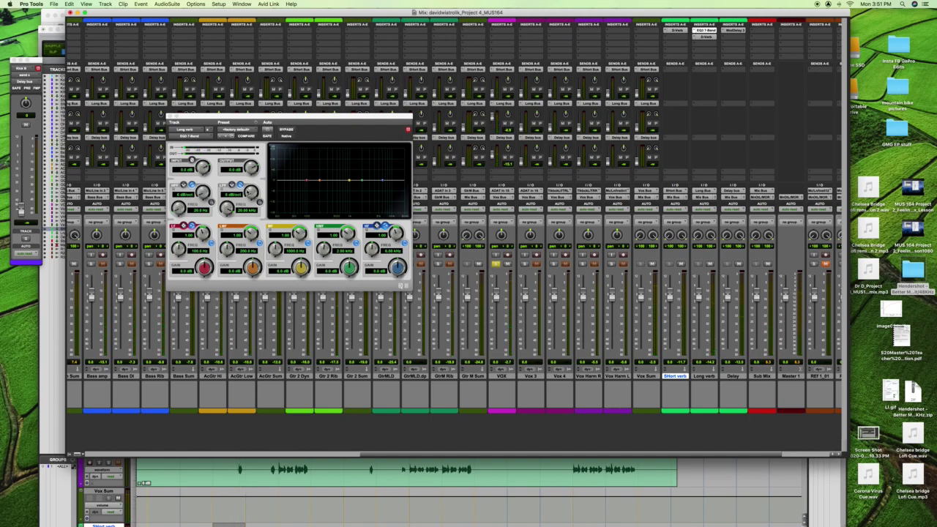
Roll off the reverb's highs with the EQ low-pass, cutoff near 11.84 kHz with a steeper slope.
mouse_move(374, 180)
mouse_down()
mouse_move(384, 181)
mouse_move(372, 180)
mouse_up()
drag(238, 210, 228, 237)
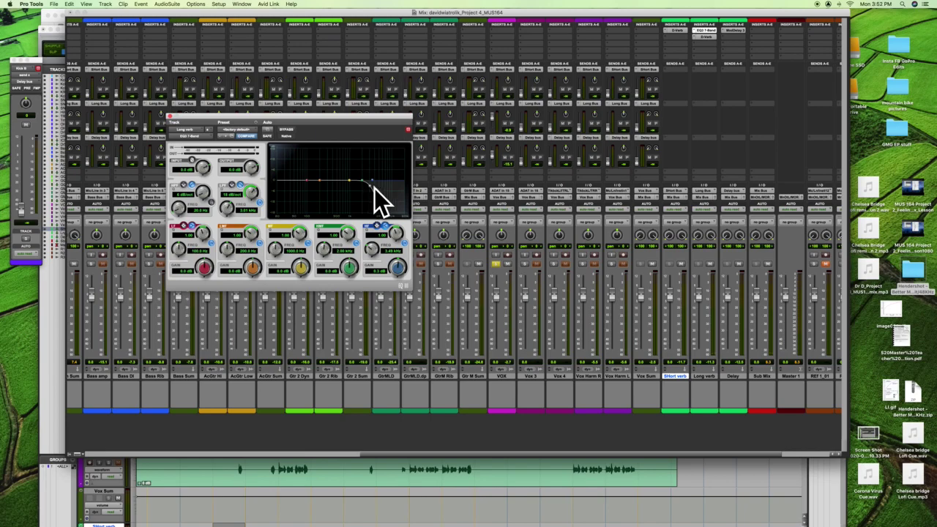
drag(372, 189, 373, 182)
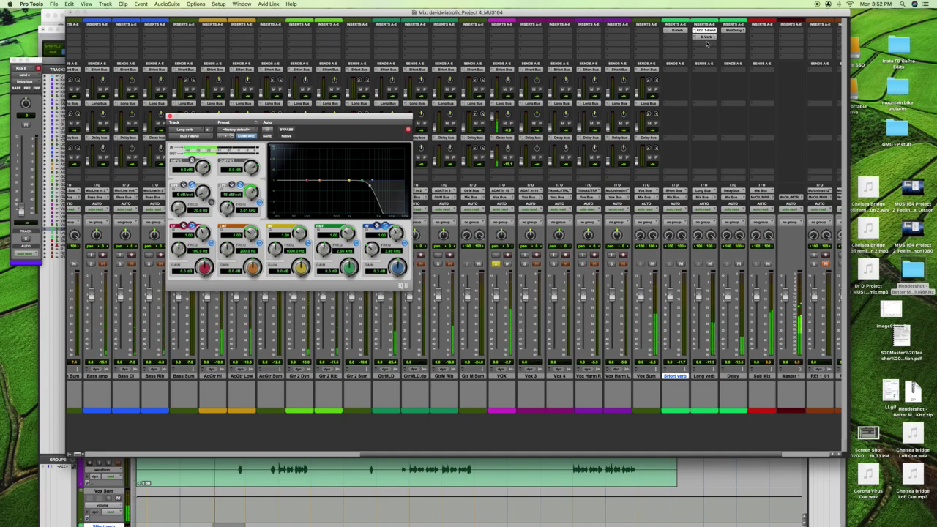
Move D-Verb into Short verb's first insert above the EQ and set the low-pass to 3.49 kHz.
click(703, 44)
drag(701, 47, 702, 45)
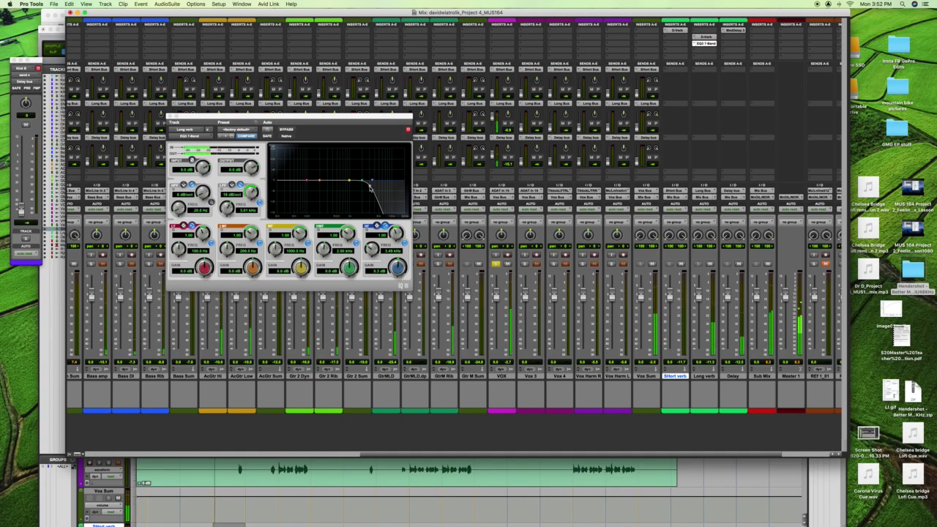
drag(371, 188, 358, 188)
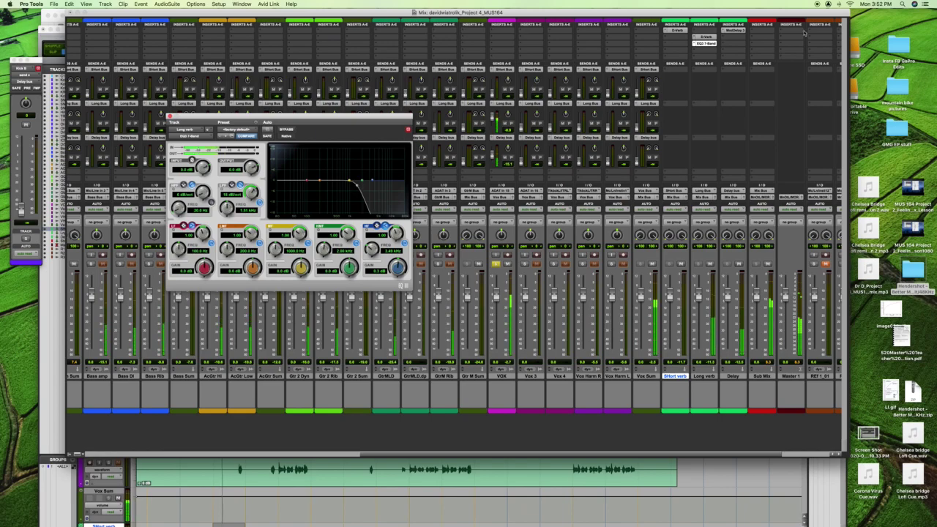
click(803, 33)
drag(705, 36, 706, 31)
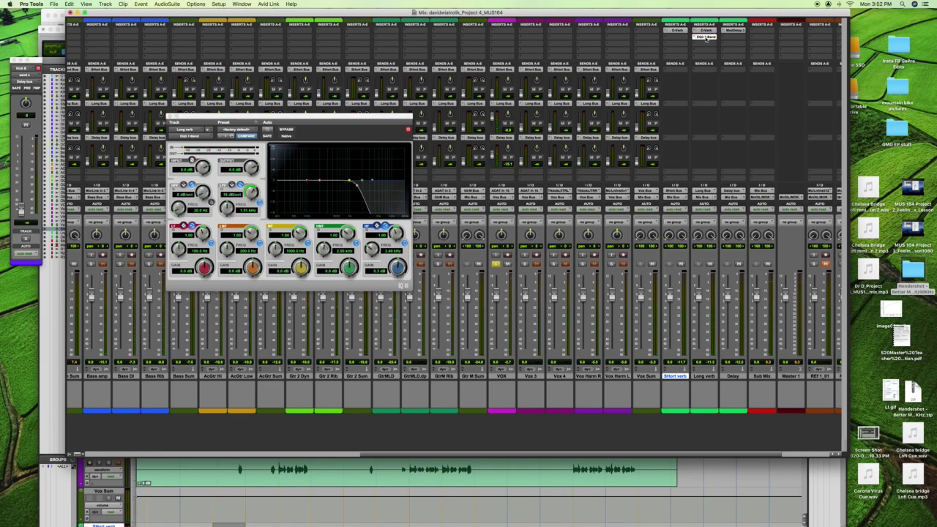
drag(359, 192, 373, 192)
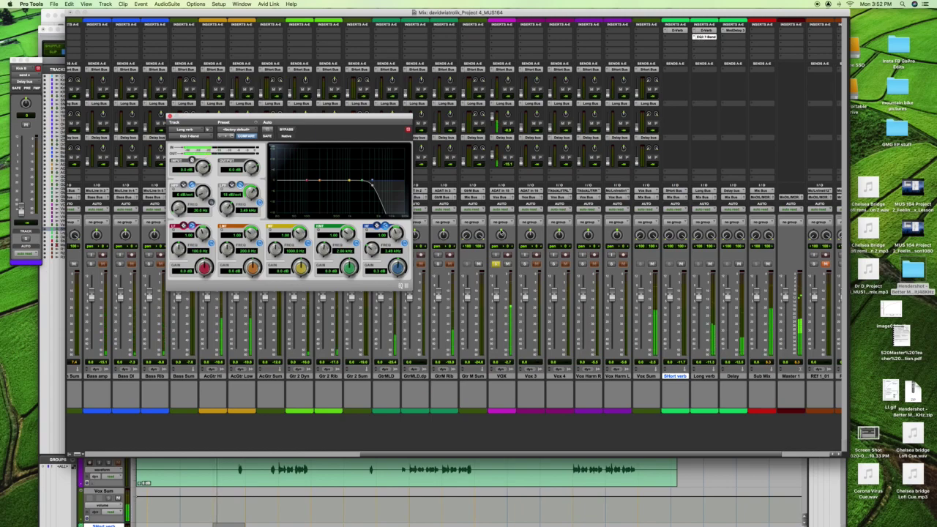
click(491, 96)
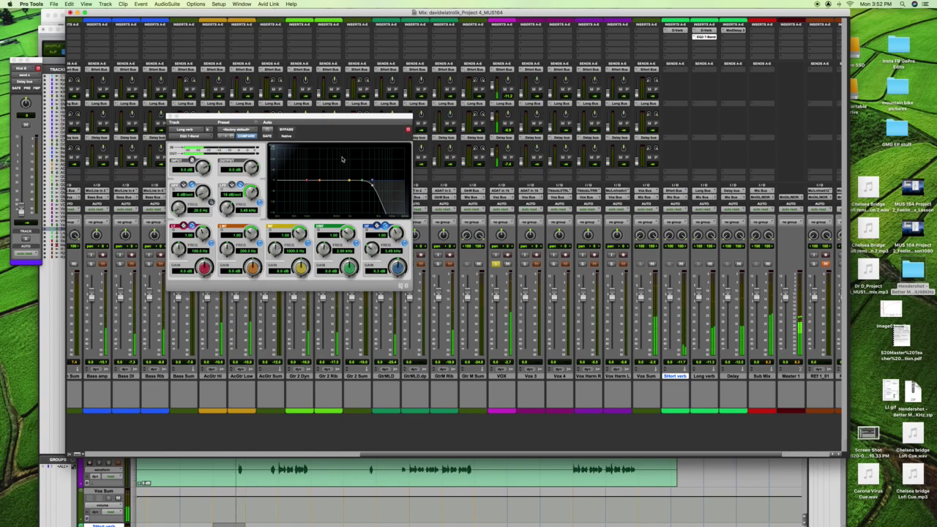
Close the EQ3 7-Band plug-in window to show the full mixer.
click(171, 117)
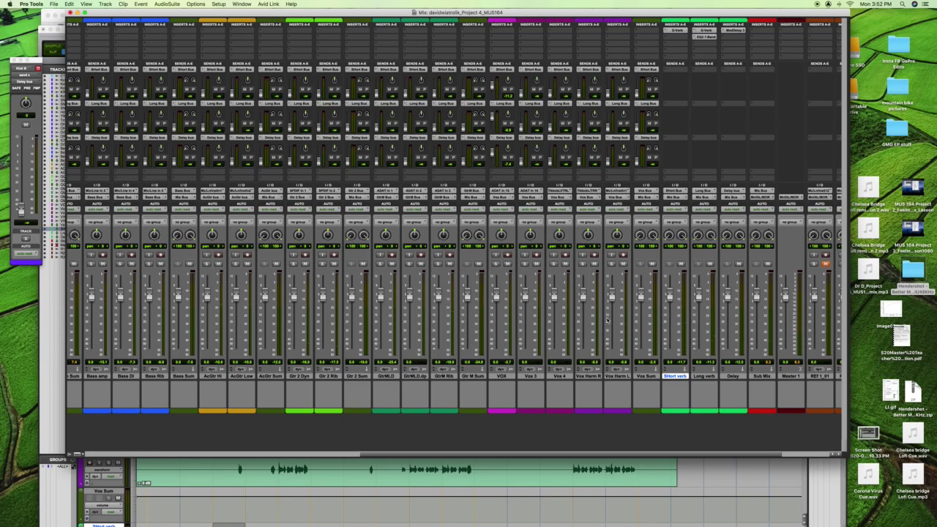
scroll(606, 320, left, 10)
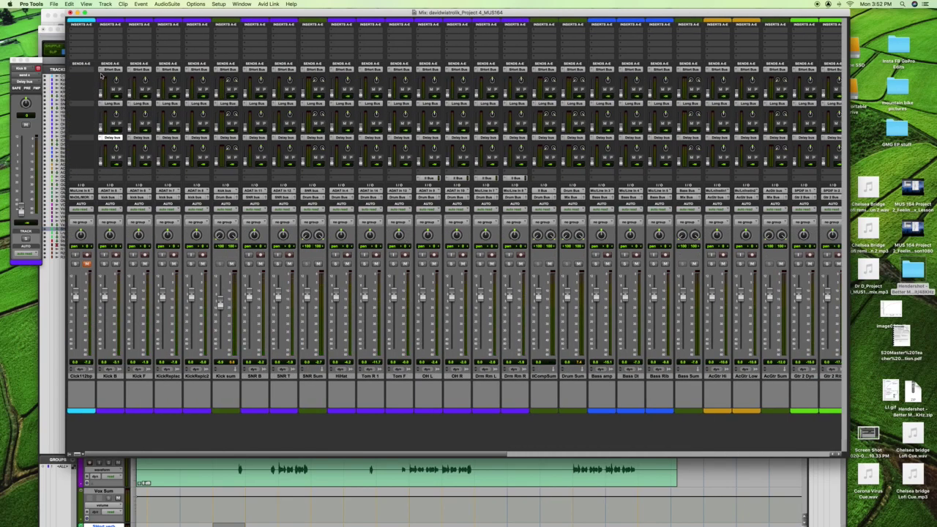
Collapse the Short, Long and Delay bus send views.
super+click(102, 75)
super+click(102, 81)
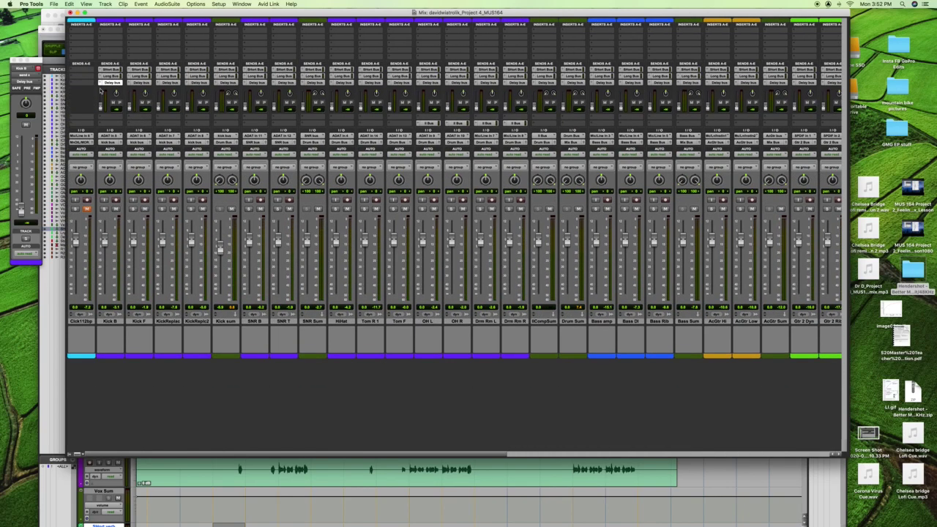
super+click(101, 86)
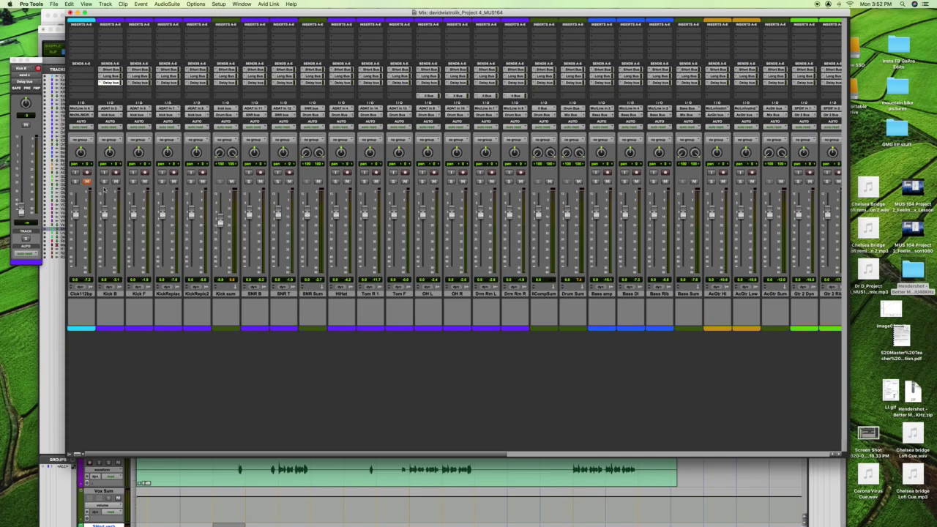
Solo Kick B, Kick F, KickReplac and KickReplc2 together.
click(104, 181)
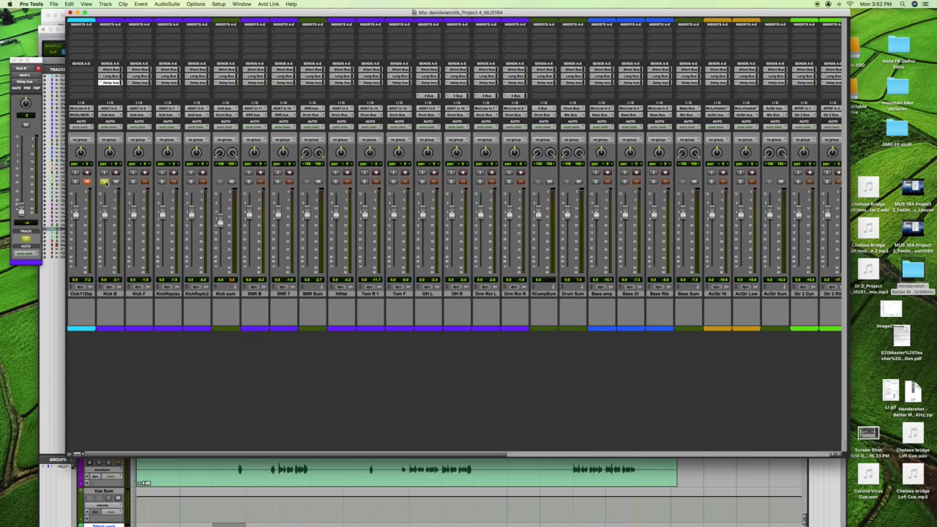
click(162, 180)
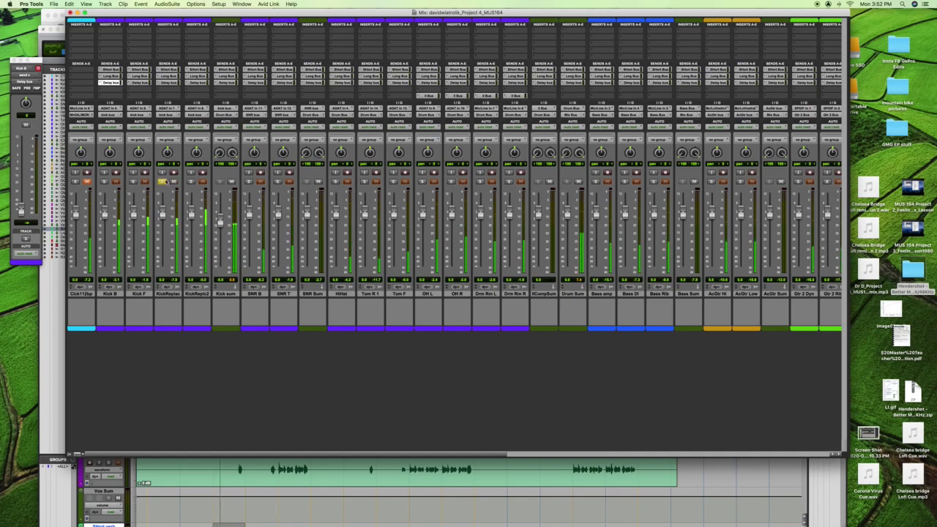
click(190, 181)
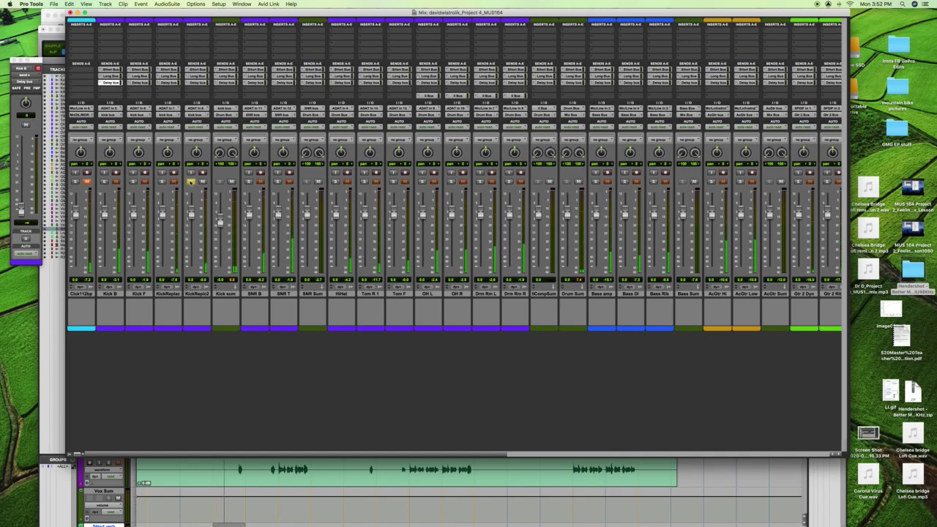
click(105, 181)
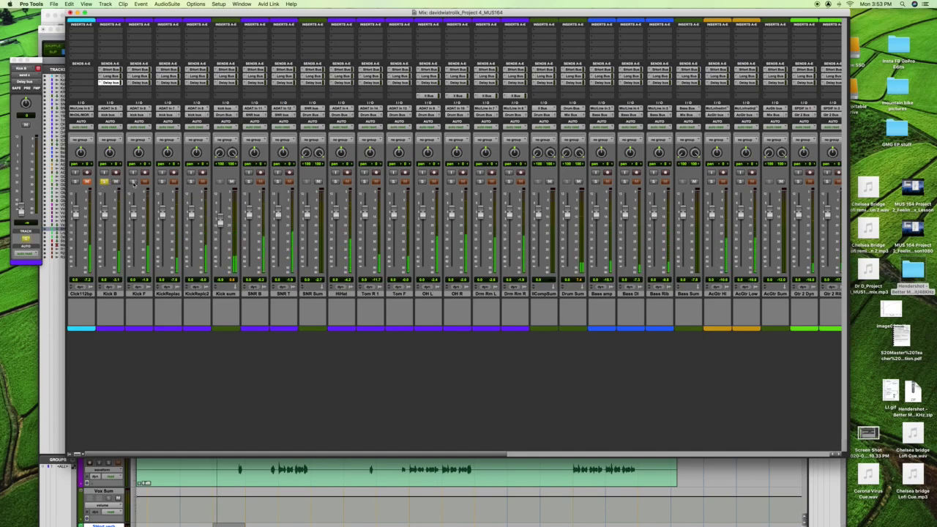
click(133, 181)
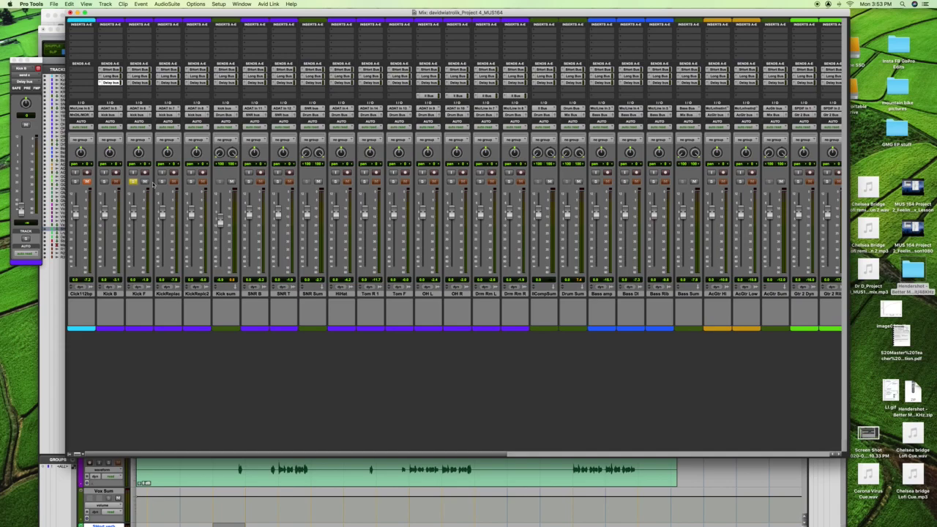
scroll(154, 185, right, 1)
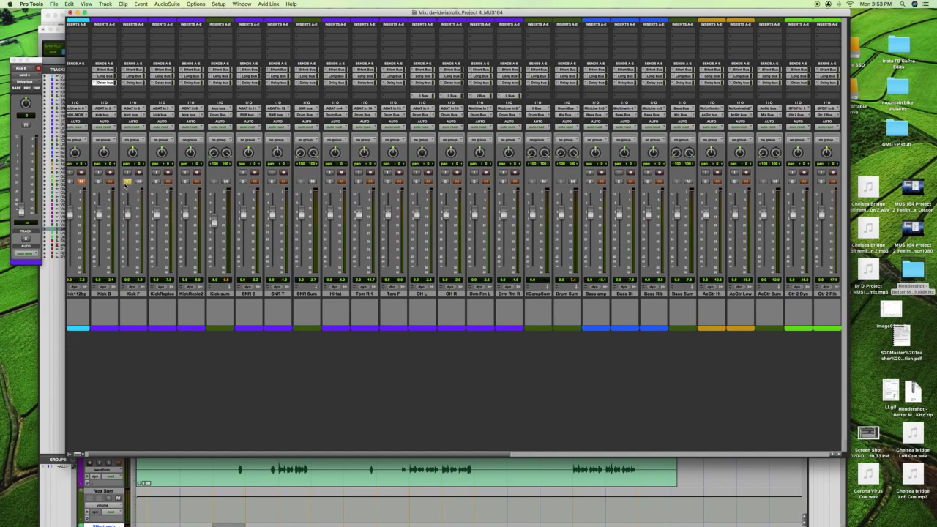
super+click(185, 182)
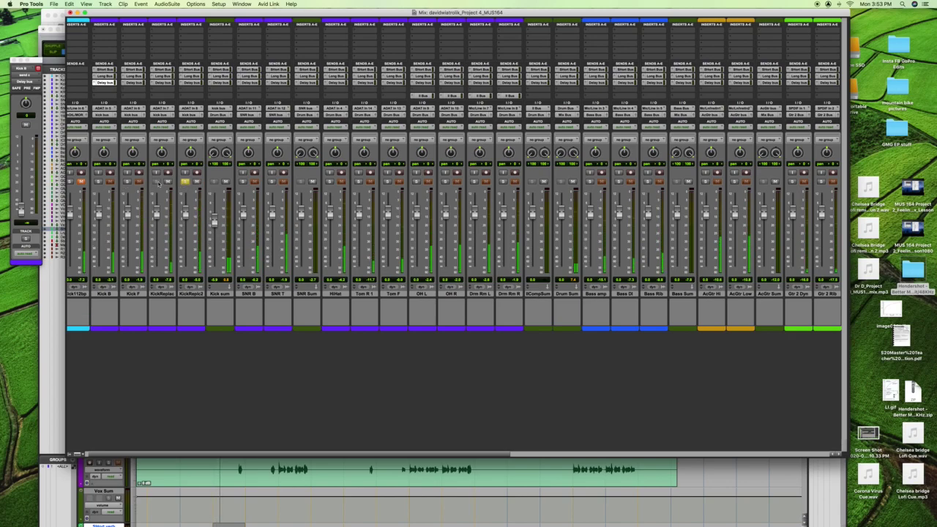
click(156, 182)
click(127, 182)
click(98, 182)
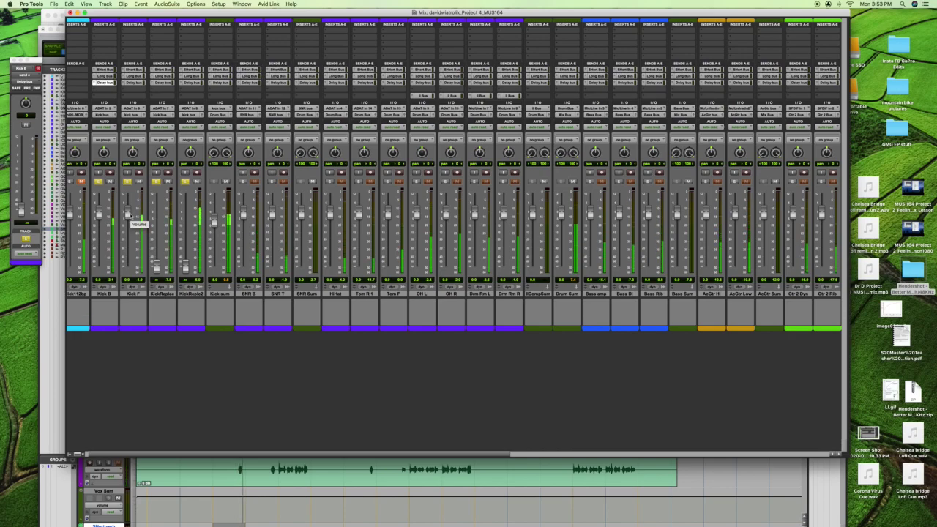
Ride the kick faders: bring KickReplac and KickReplc2 up, set Kick F, pull Kick B fully down.
mouse_move(127, 216)
mouse_down()
mouse_move(128, 225)
mouse_move(99, 217)
mouse_move(99, 279)
mouse_move(99, 219)
mouse_move(128, 268)
mouse_move(130, 233)
mouse_move(97, 231)
mouse_move(126, 235)
mouse_up()
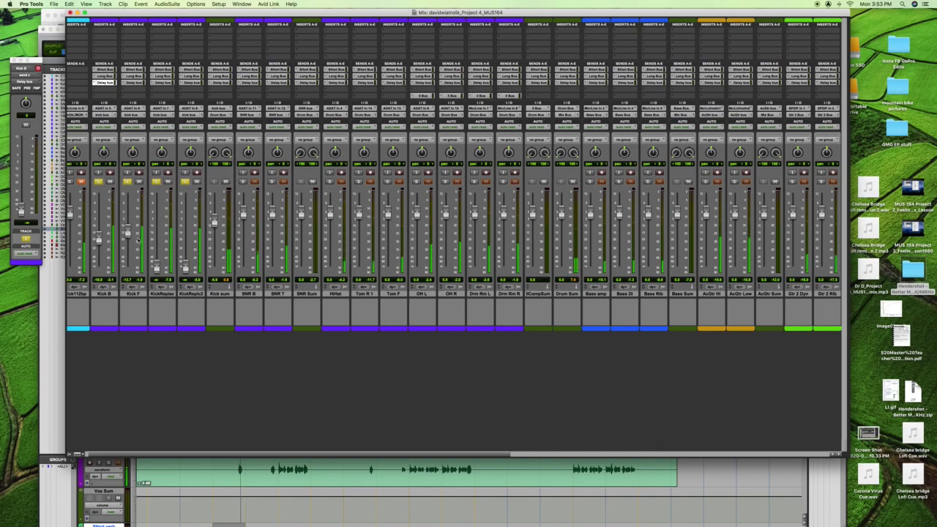
drag(156, 268, 155, 221)
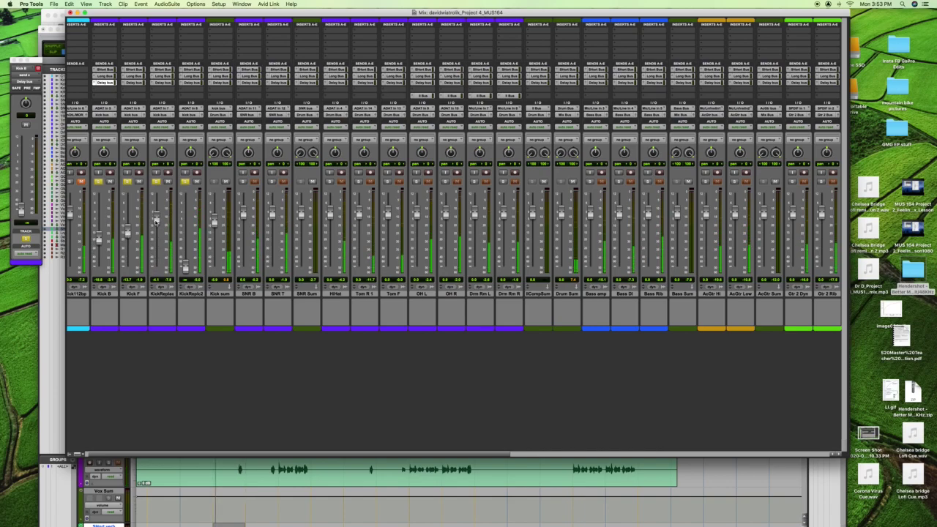
drag(185, 265, 187, 228)
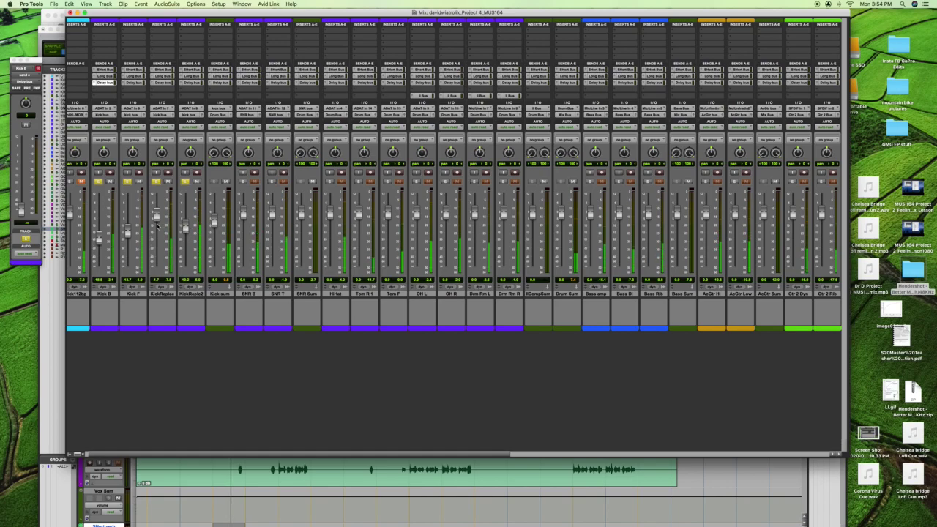
drag(134, 234, 139, 299)
drag(97, 237, 95, 279)
drag(186, 228, 183, 251)
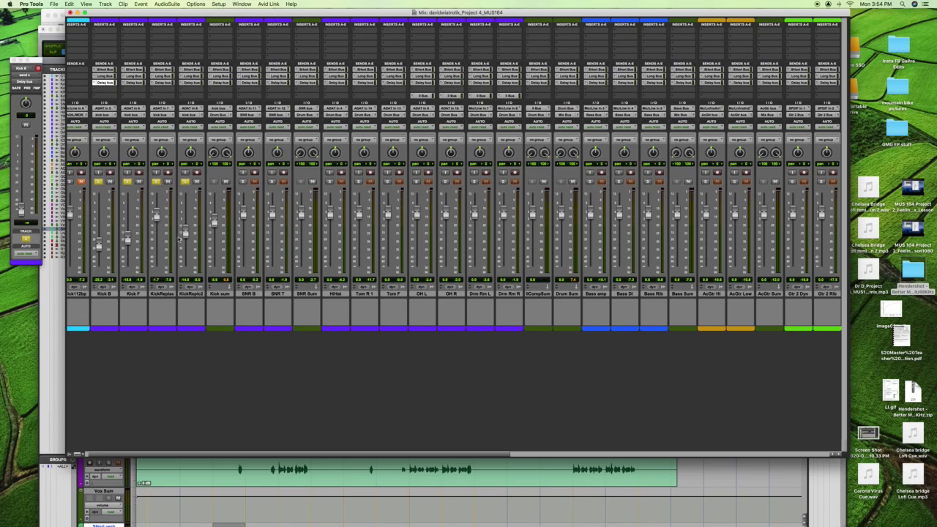
click(185, 181)
click(155, 182)
click(127, 182)
click(98, 181)
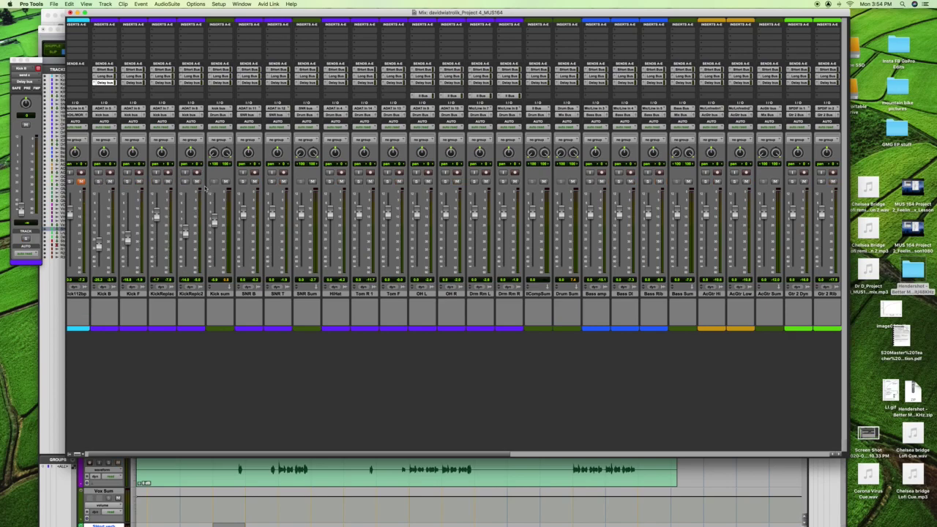
click(243, 181)
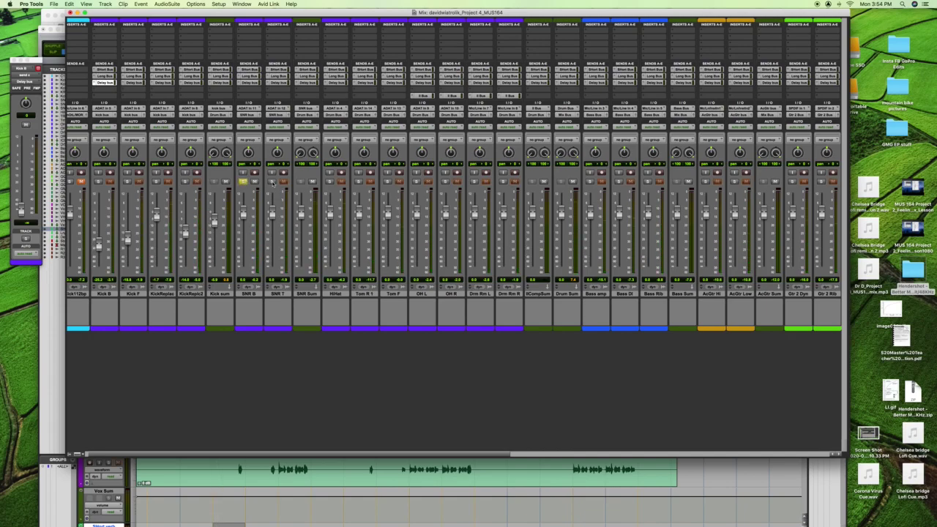
click(272, 182)
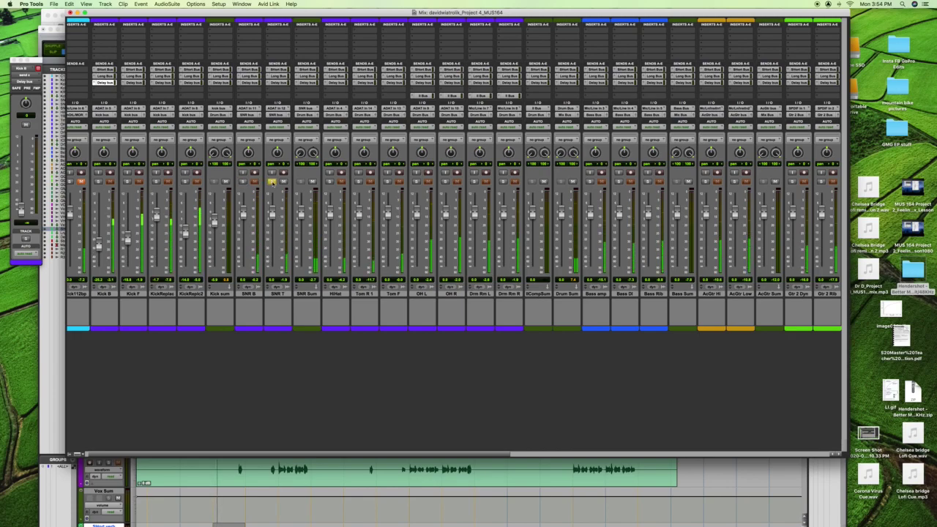
click(272, 182)
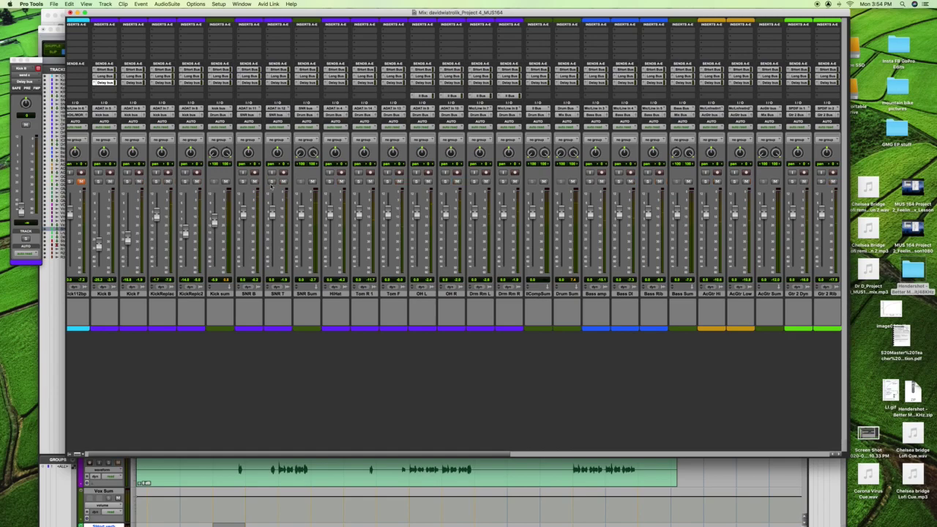
click(244, 182)
click(272, 181)
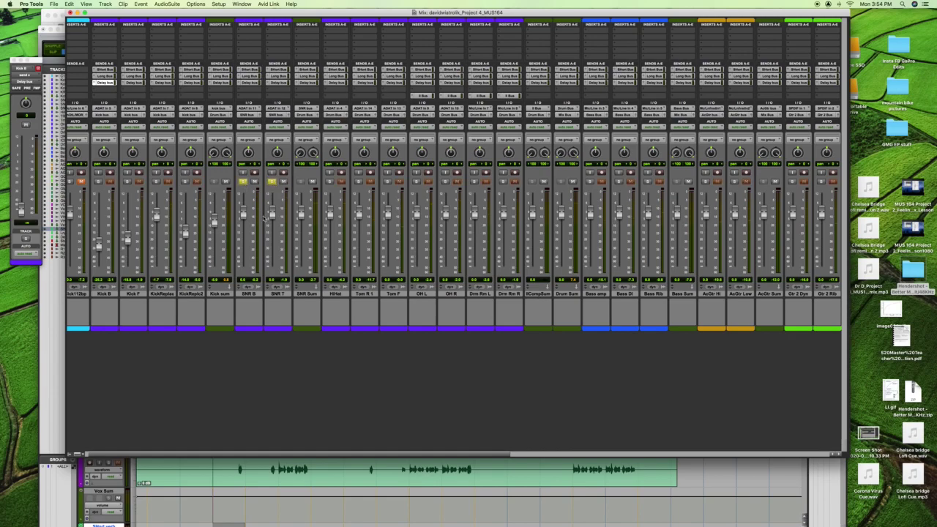
mouse_move(243, 212)
mouse_down()
mouse_move(251, 271)
mouse_move(246, 224)
mouse_up()
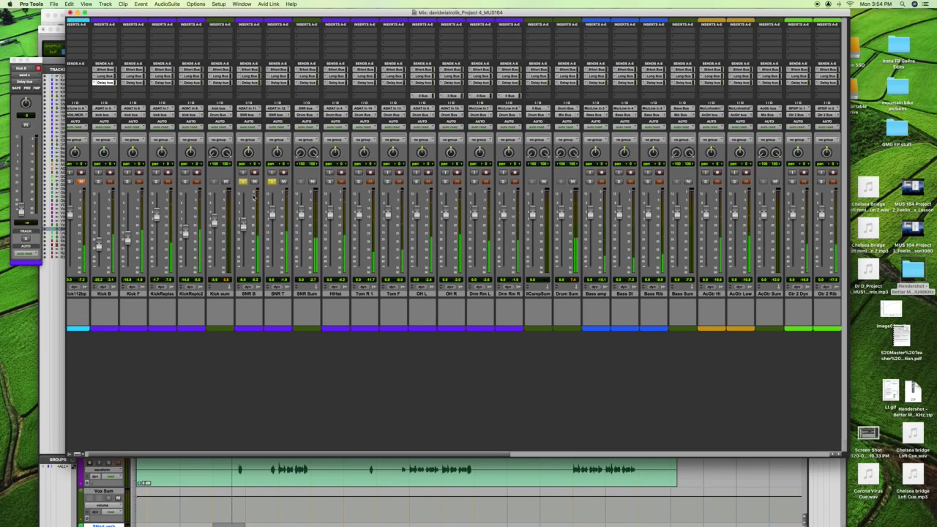
click(185, 182)
click(157, 181)
click(127, 181)
click(99, 182)
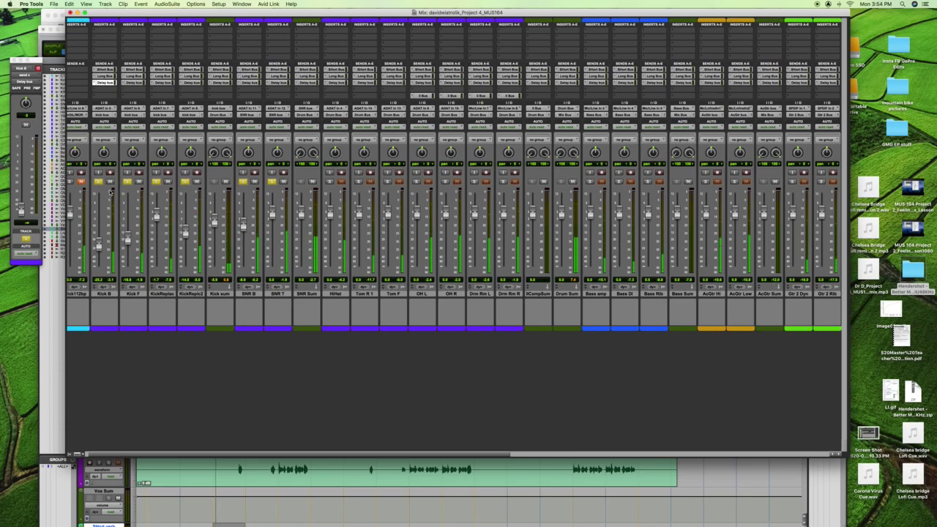
Set Kick F to about -7.6 dB, KickReplc2 to -12.8 dB and Kick B near -19 dB.
scroll(112, 193, left, 1)
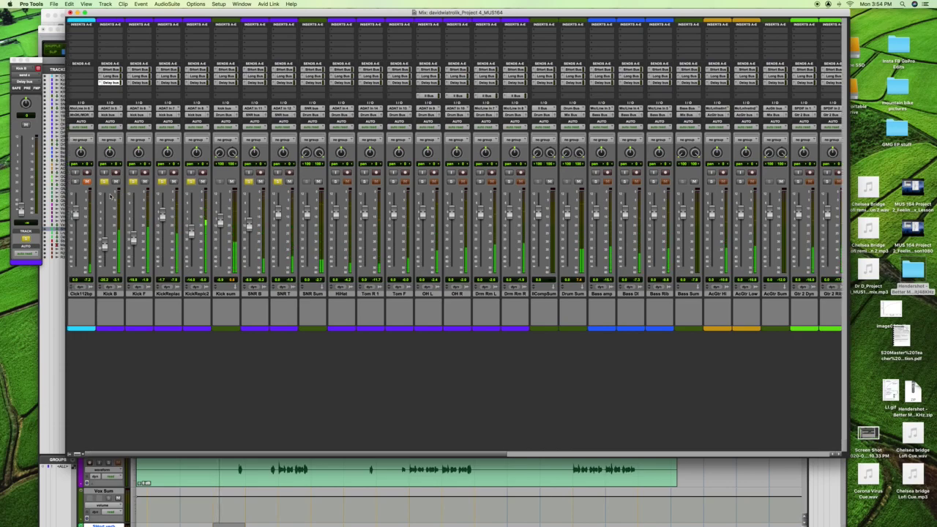
drag(134, 234, 105, 235)
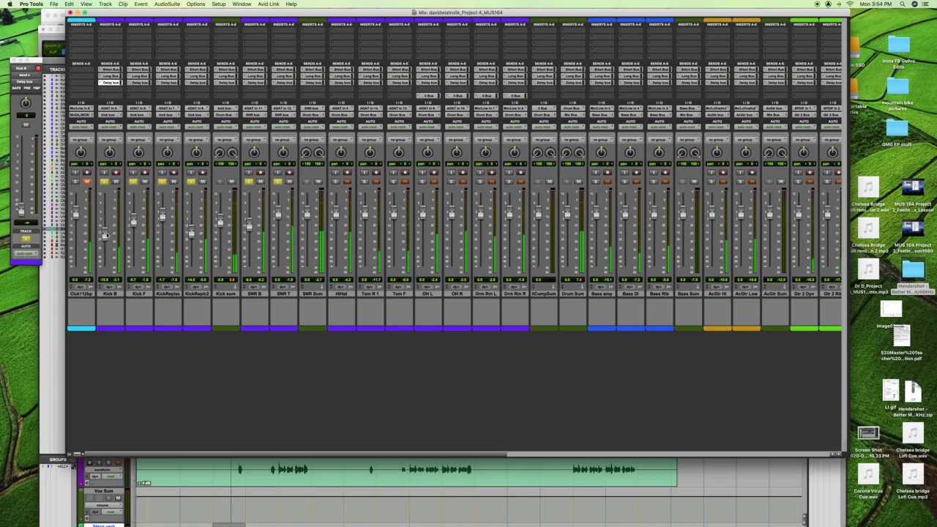
drag(191, 237, 191, 233)
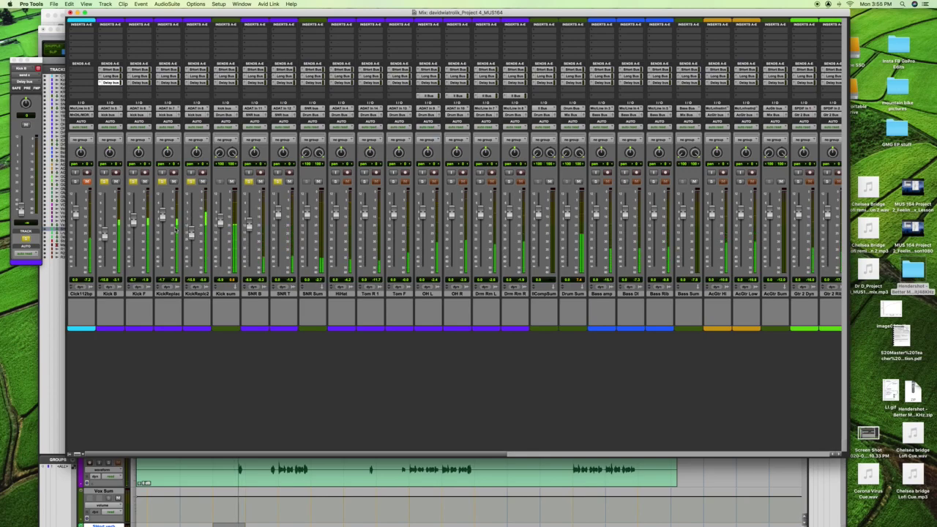
drag(104, 234, 114, 227)
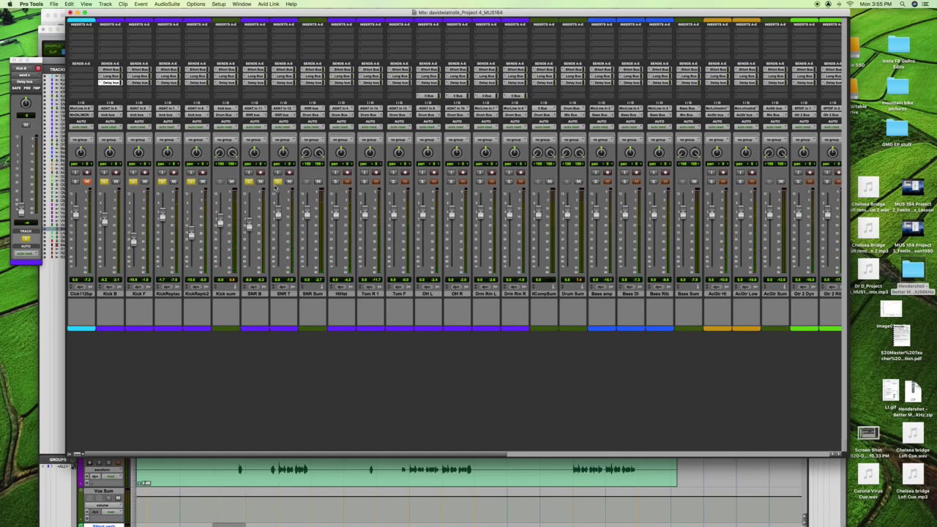
scroll(278, 213, right, 4)
scroll(272, 227, left, 4)
scroll(125, 299, right, 3)
scroll(128, 299, left, 3)
drag(108, 12, 87, 13)
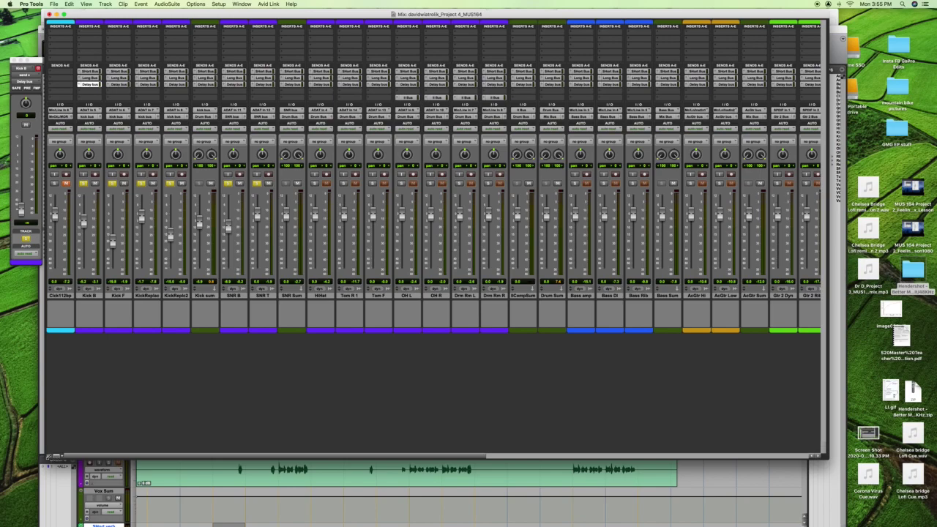
Show the tracks and groups lists beside the Mix window's channel strips.
click(47, 457)
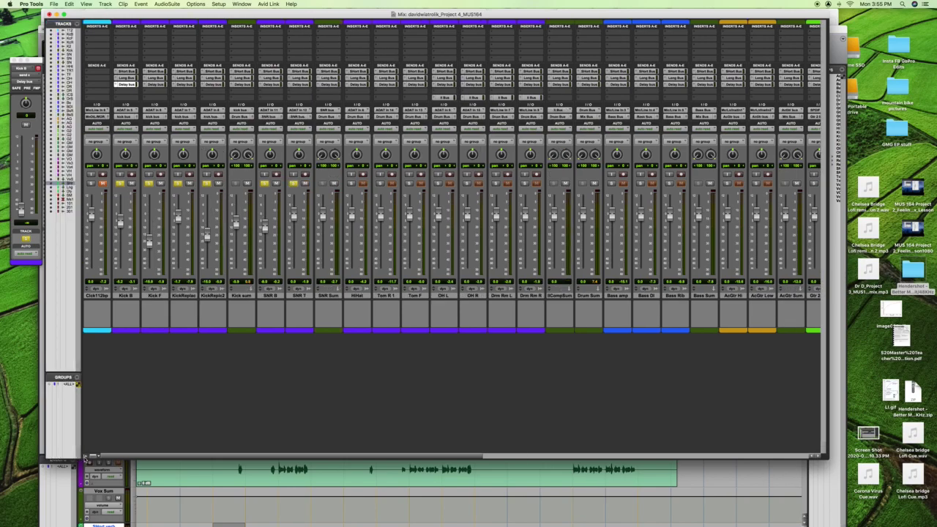
click(86, 461)
click(49, 457)
Check the tracks and groups lists in the Edit window, then return to the mixer with Cmd+=.
click(68, 494)
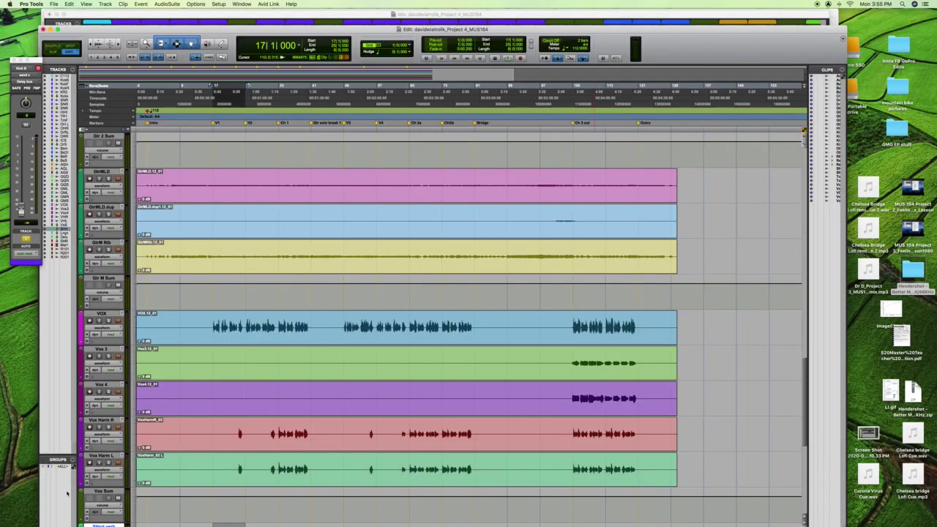
drag(136, 30, 135, 13)
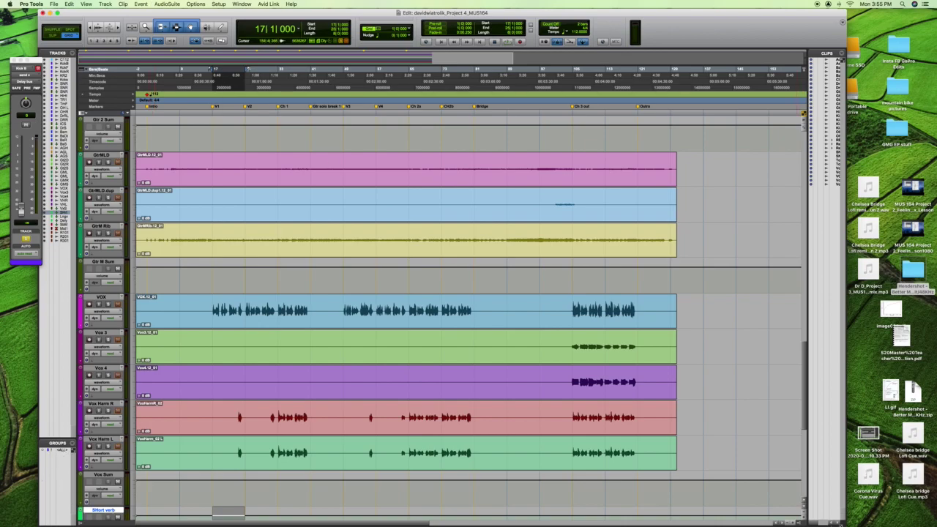
click(81, 522)
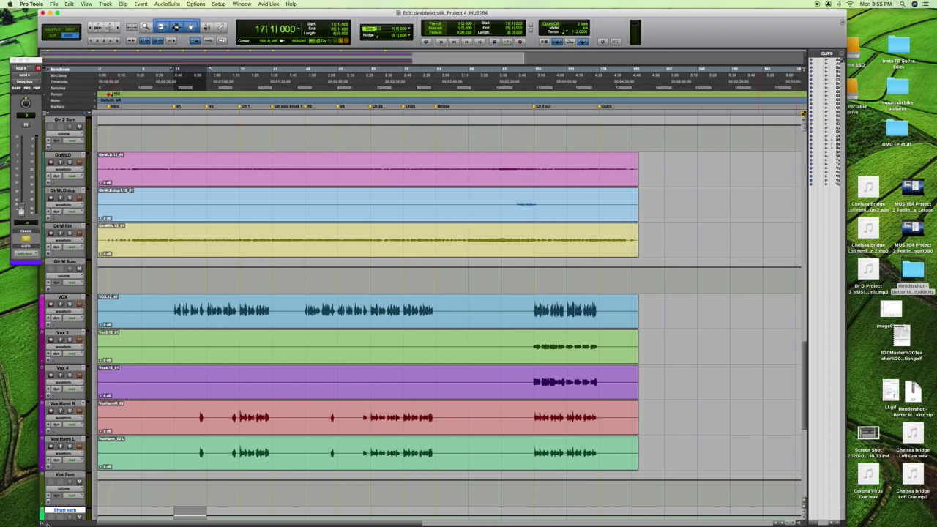
click(44, 523)
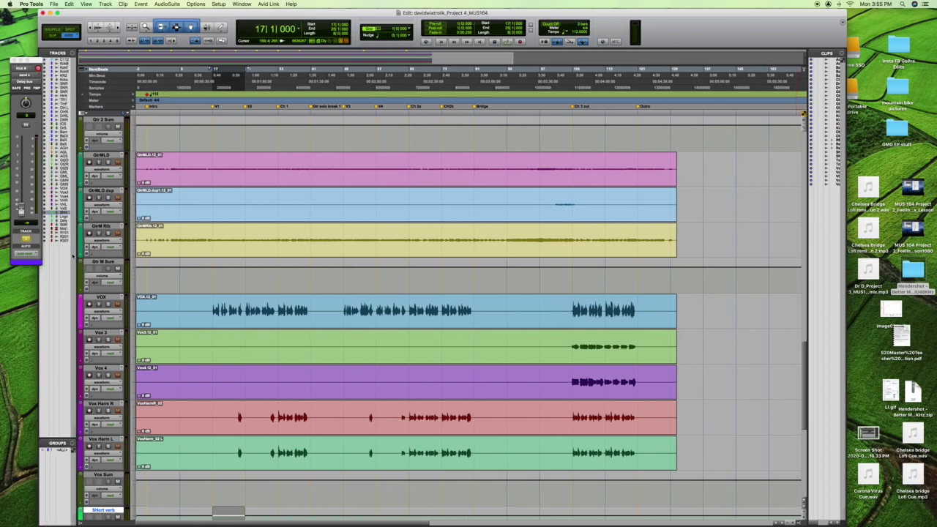
drag(807, 14, 807, 16)
key(super+equal)
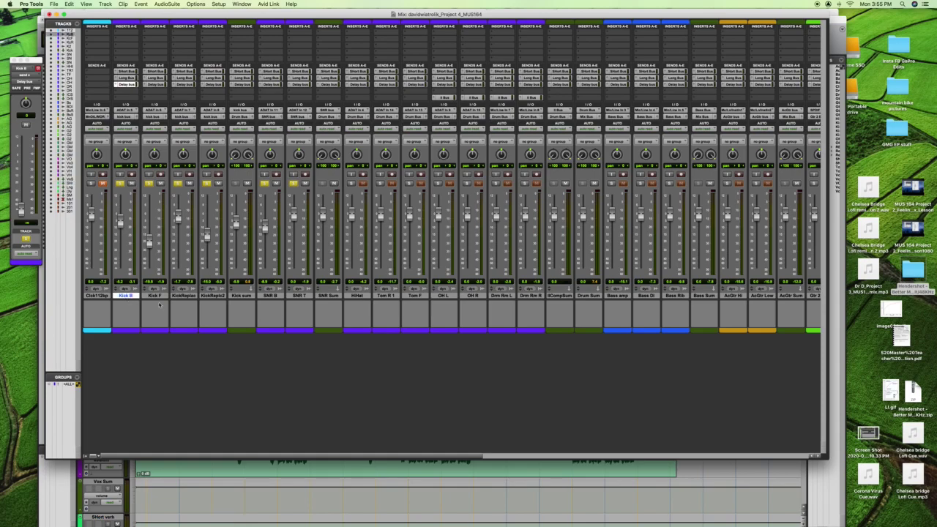
Select the mixer's drum tracks, from Kick B through Drm Rm R.
scroll(275, 318, right, 5)
scroll(276, 318, right, 1)
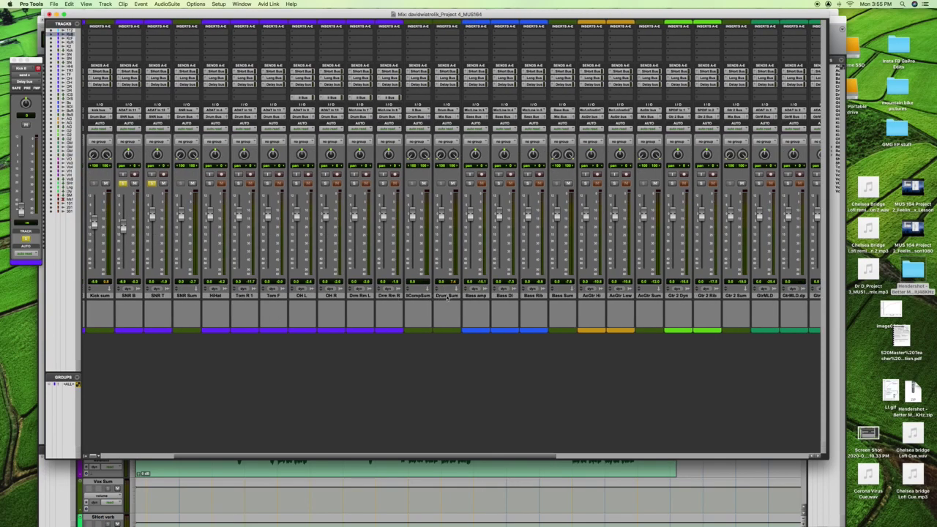
shift+click(419, 295)
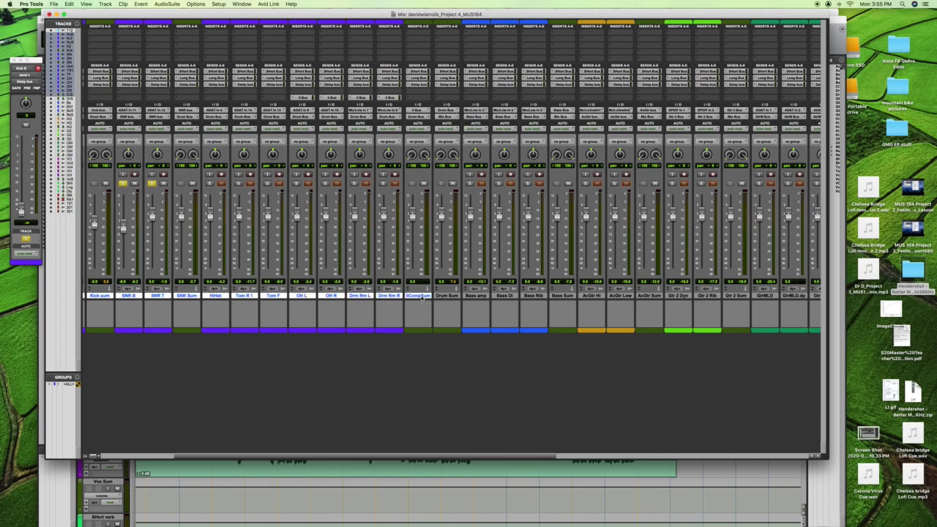
click(437, 295)
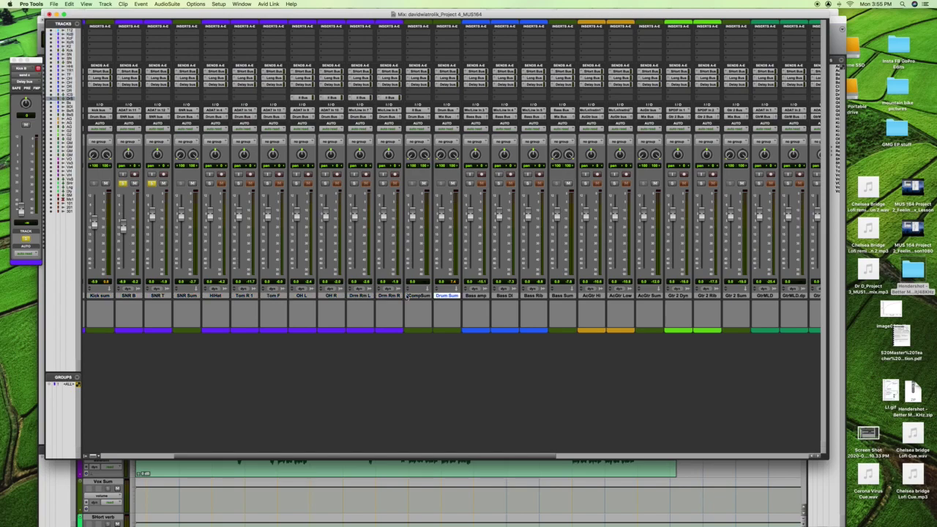
scroll(394, 296, left, 3)
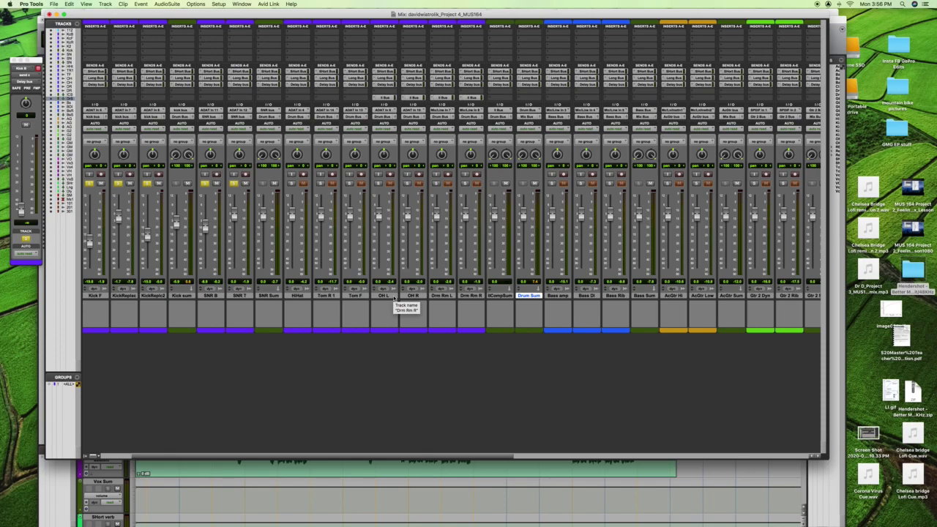
scroll(410, 299, left, 2)
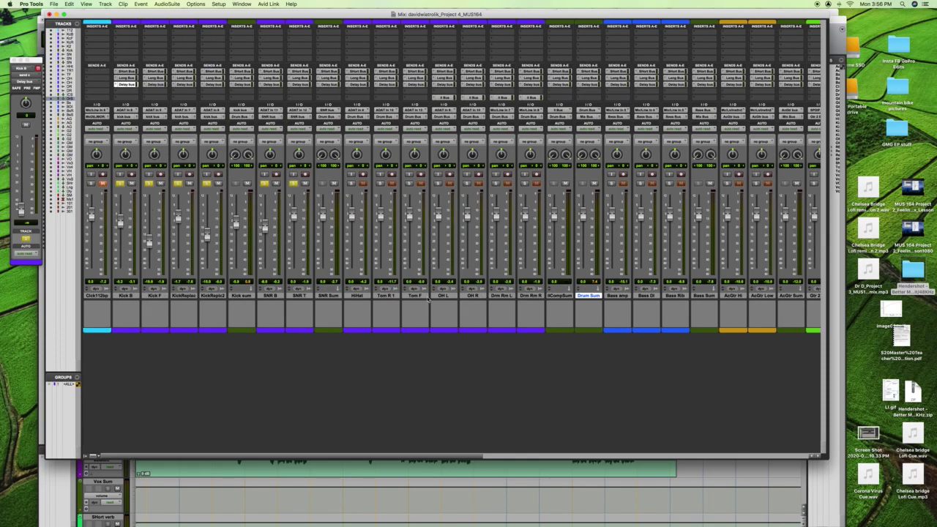
click(531, 296)
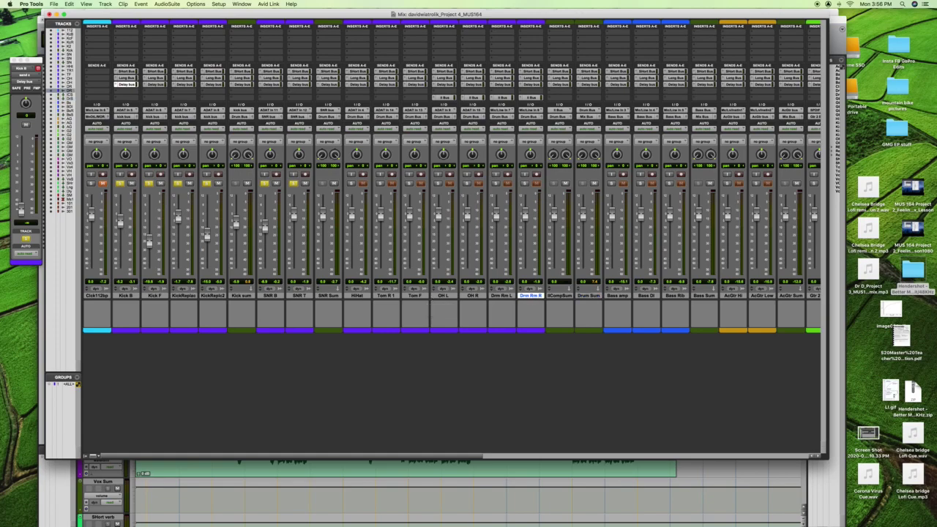
shift+click(127, 300)
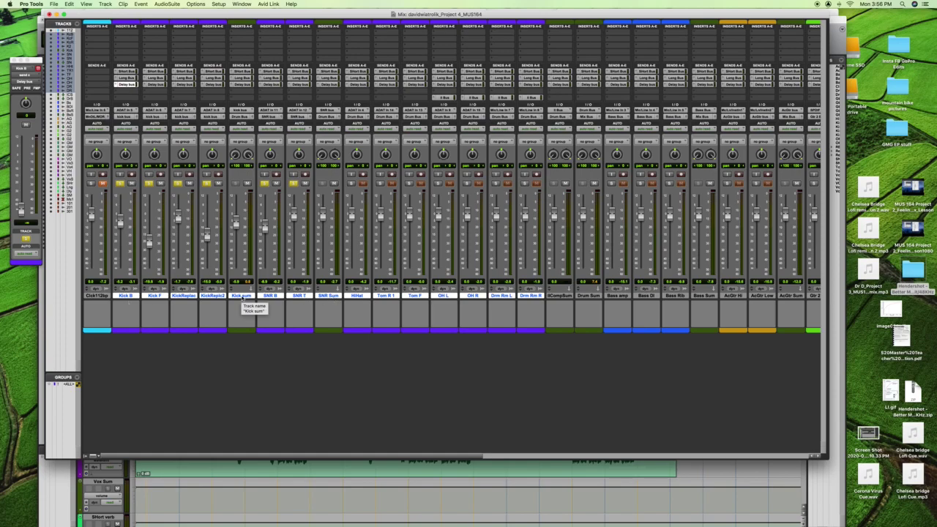
Group the selected drums as 'Drum', then group the three bass tracks as the Bass group.
key(super+g)
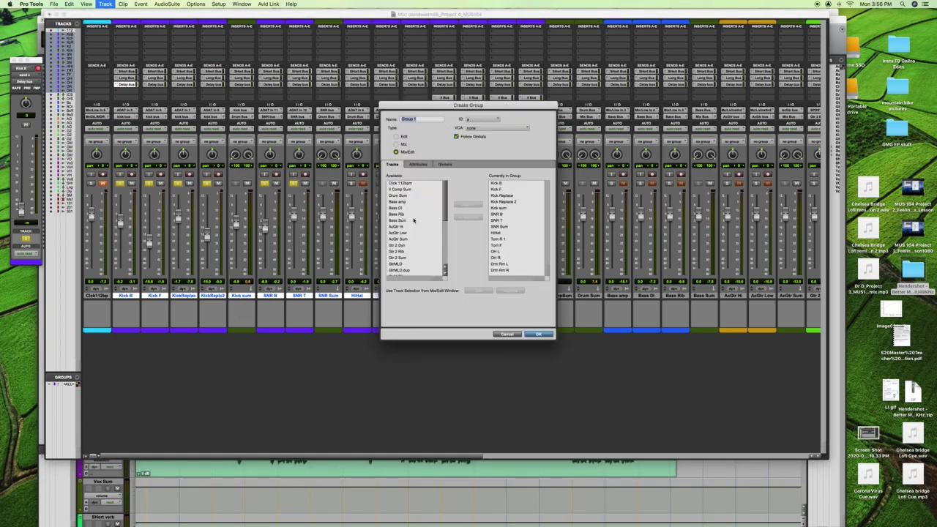
text(Drum)
click(531, 334)
scroll(529, 333, right, 2)
scroll(529, 333, right, 3)
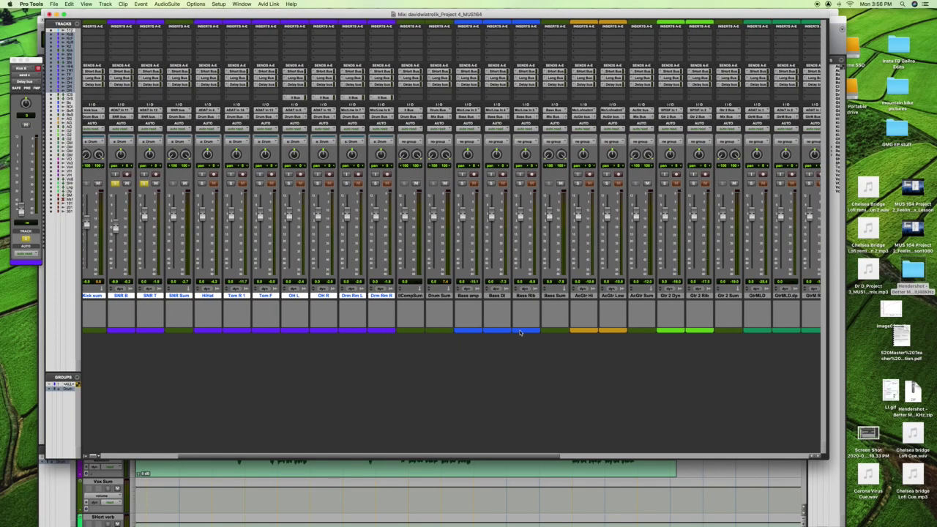
click(555, 295)
click(526, 295)
shift+click(467, 295)
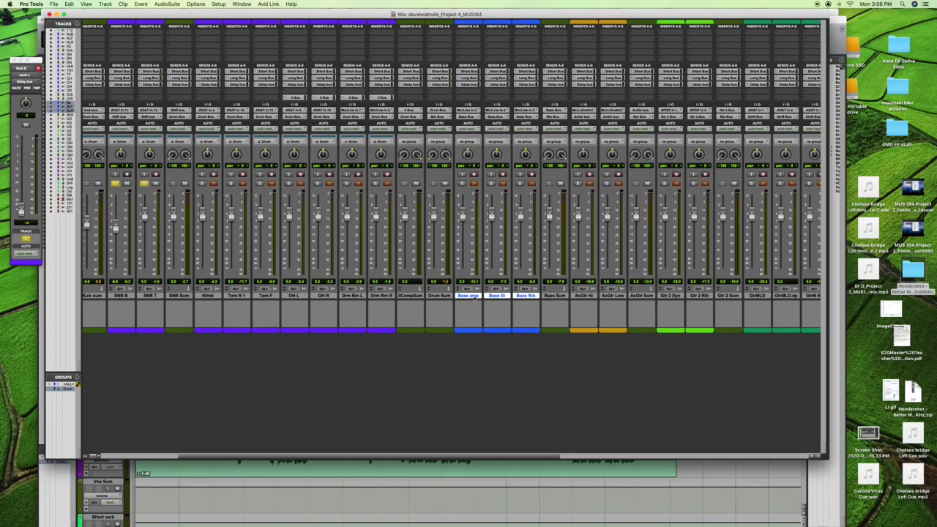
scroll(468, 297, right, 3)
key(super+g)
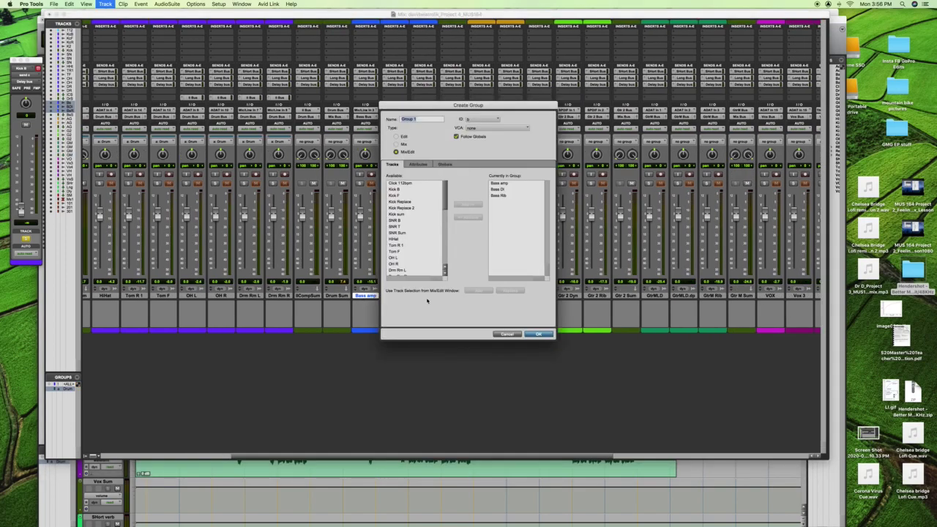
text(Based)
click(535, 335)
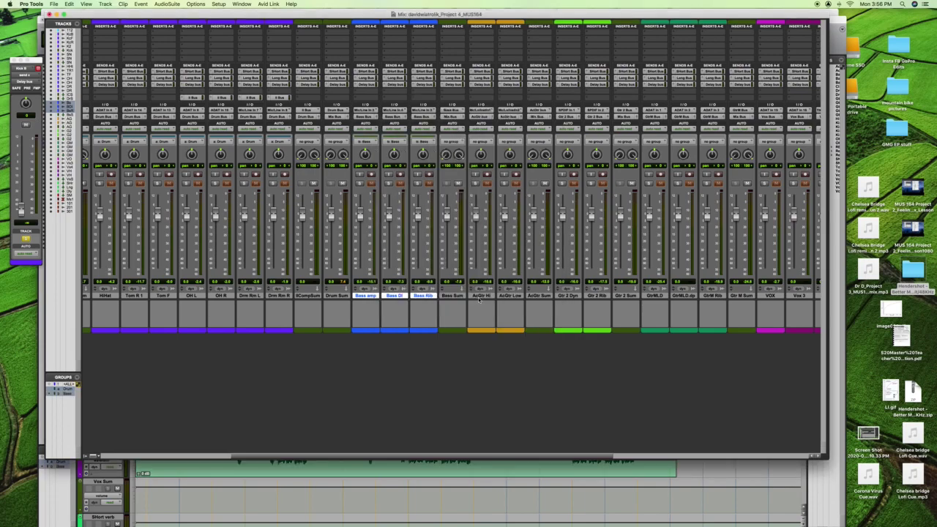
Create the AcGtr group from AcGtr Hi and Low, and 'Gtr 2' from Gtr 2 Dyn and Rib.
click(480, 297)
shift+click(511, 296)
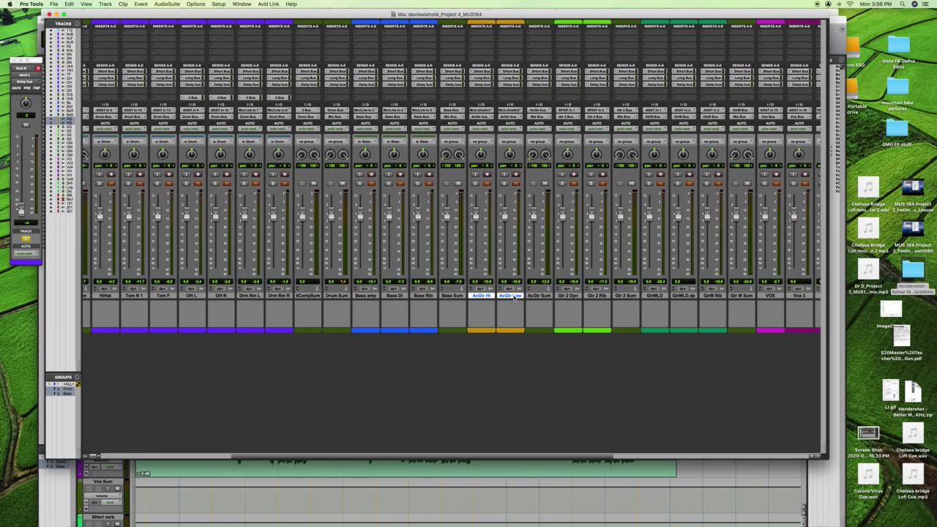
key(super+g)
text(AcGtr)
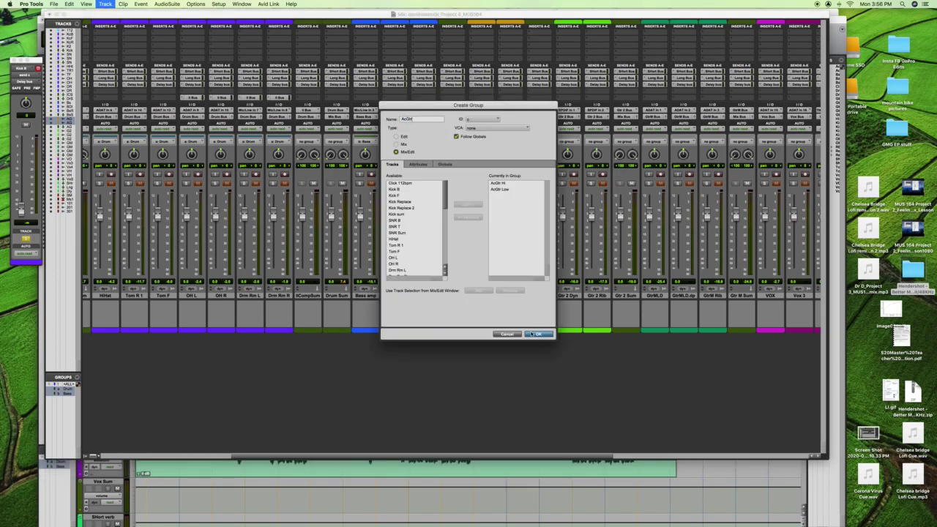
click(535, 334)
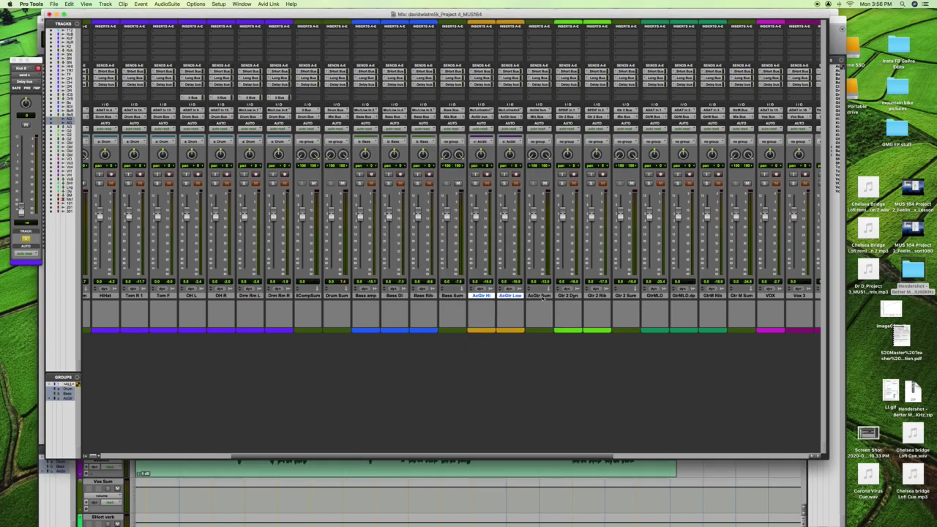
click(568, 296)
shift+click(593, 296)
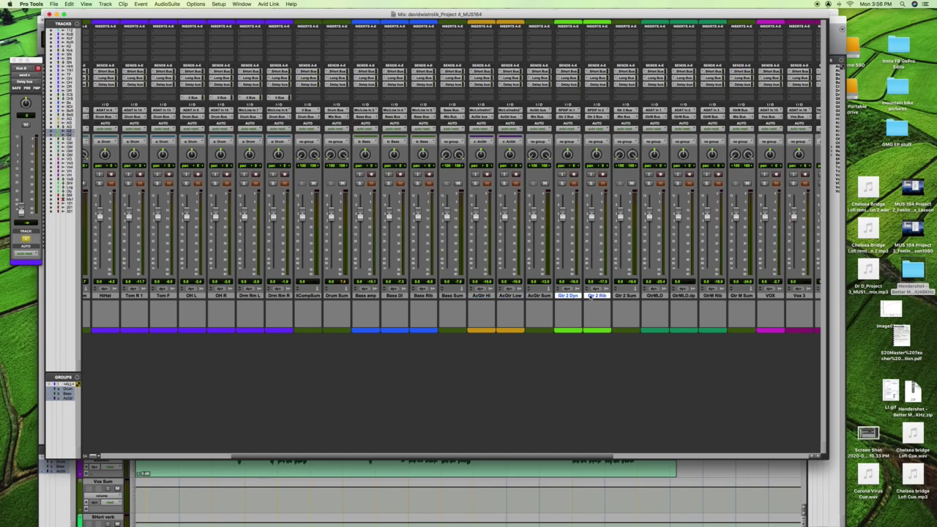
key(super+g)
text(Gtr 2)
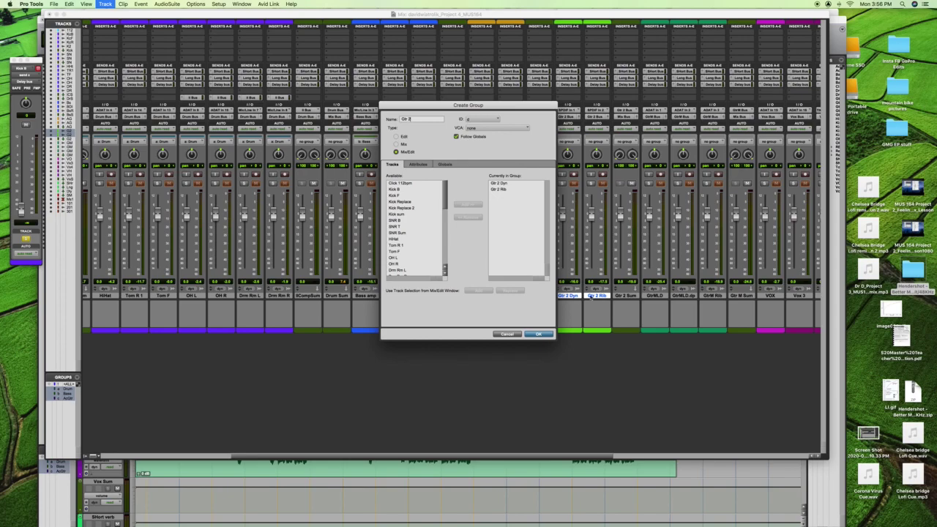
click(537, 334)
Group the three GtrM tracks, starting at GtrMLD, as 'Gtr M'.
click(656, 295)
shift+click(704, 296)
key(super+shift+r)
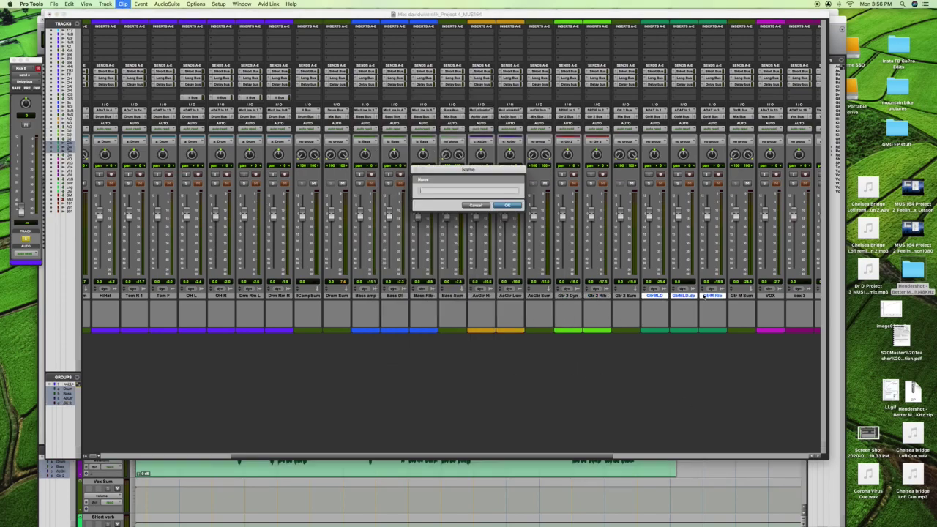
click(474, 205)
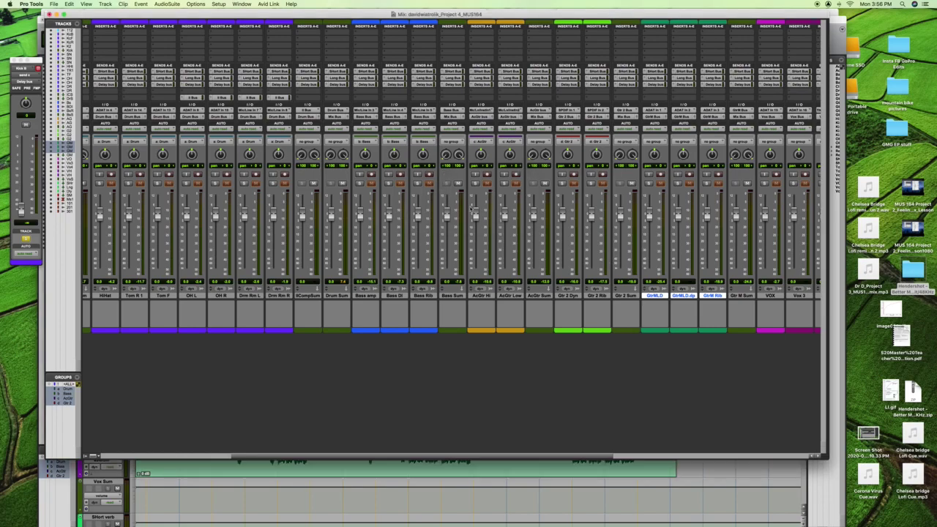
key(super+g)
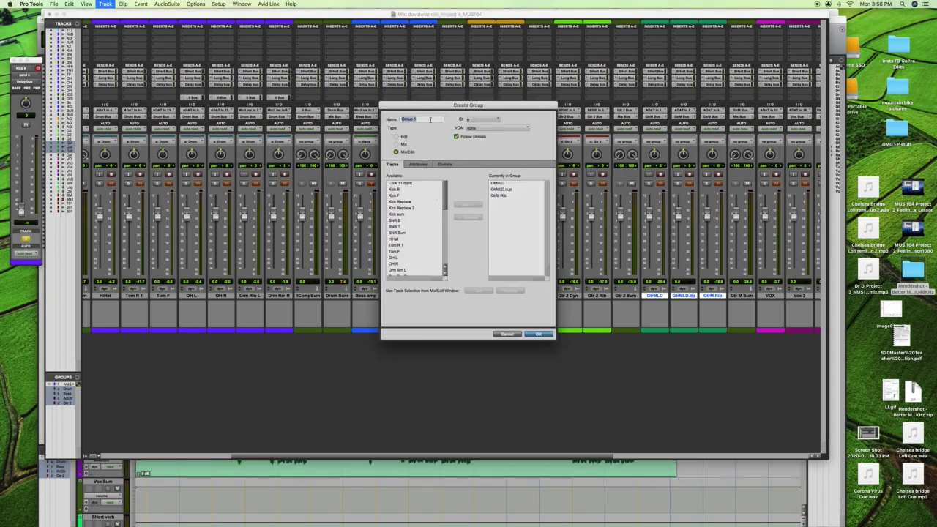
key(BackSpace)
text(Gtr M)
click(539, 334)
Group the vocal tracks from VOX through Vox Harm L as 'Vox'.
scroll(607, 306, right, 6)
scroll(607, 306, right, 3)
click(543, 295)
shift+click(661, 296)
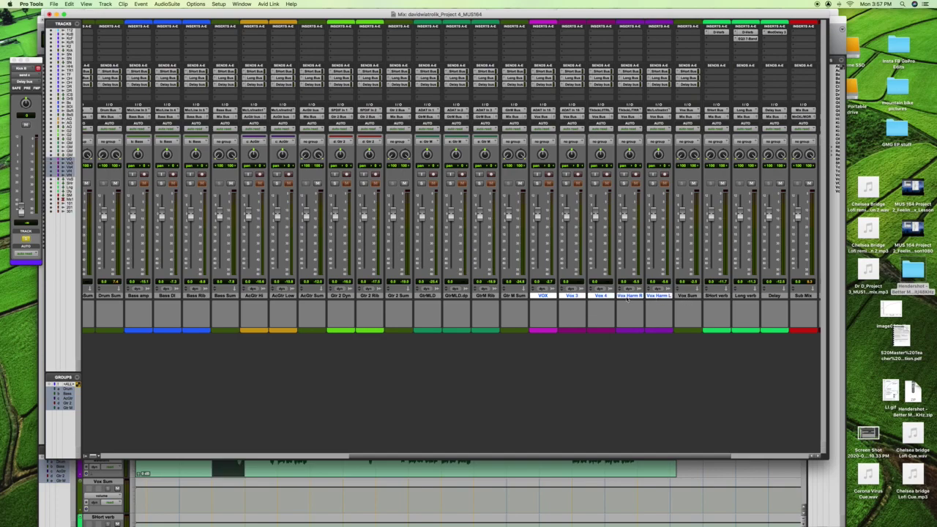
key(super+g)
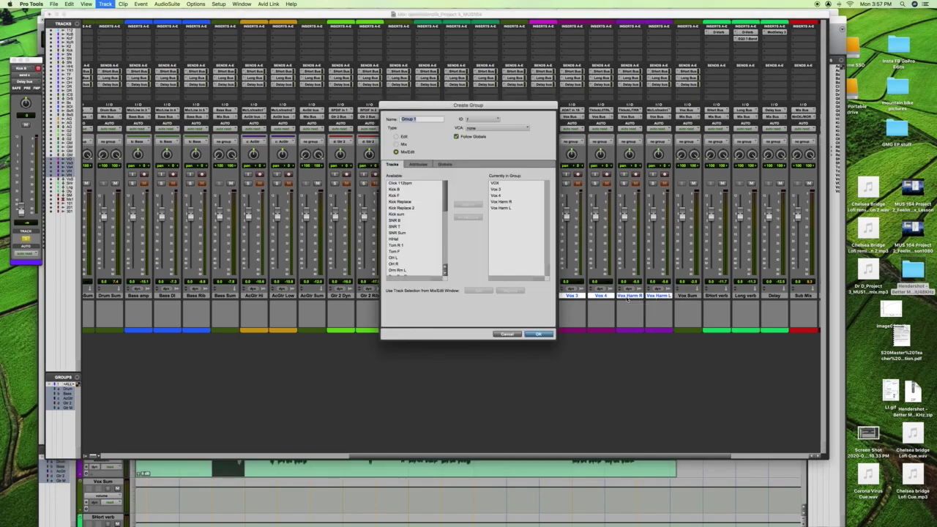
text(Vox)
key(Return)
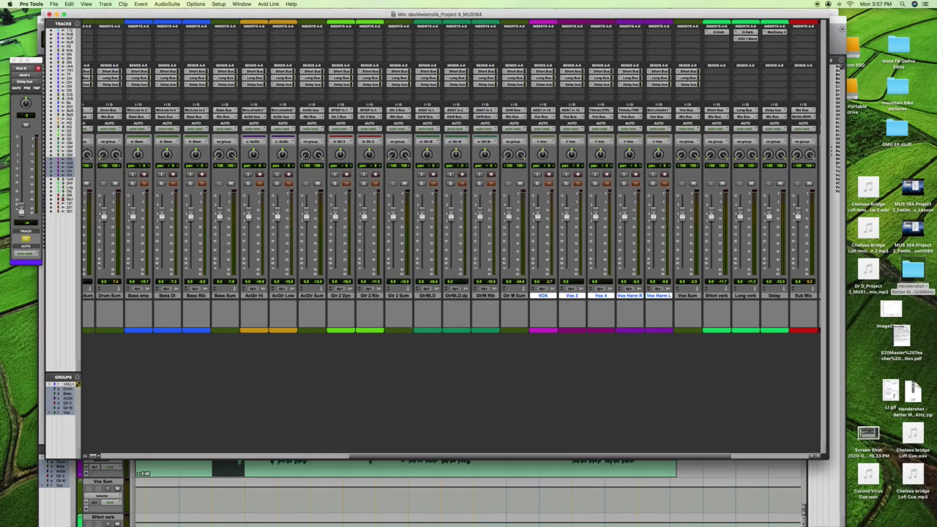
Disable all mix groups, solo HiHat and Tom R 1 individually, then re-enable Drum to solo the kit.
scroll(591, 398, left, 10)
click(65, 401)
click(63, 388)
click(68, 407)
click(70, 412)
click(70, 405)
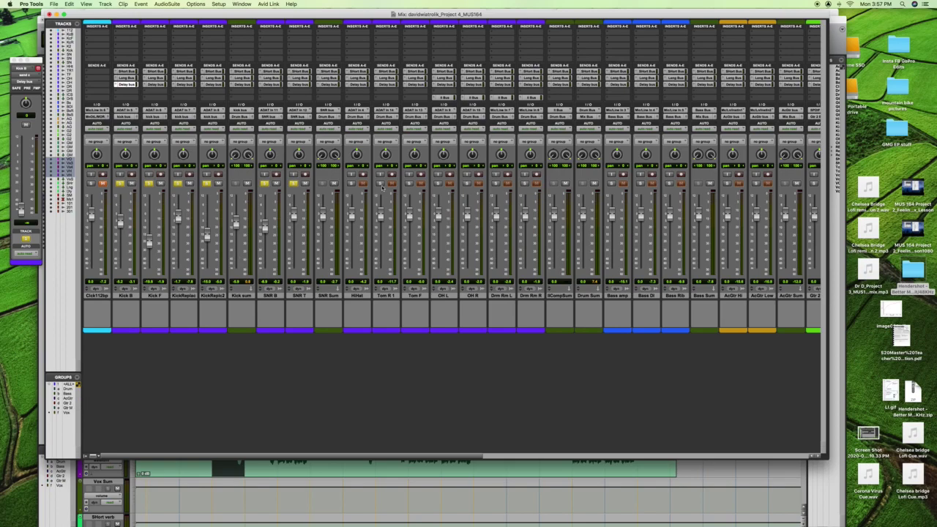
super+click(352, 183)
super+click(380, 183)
click(67, 389)
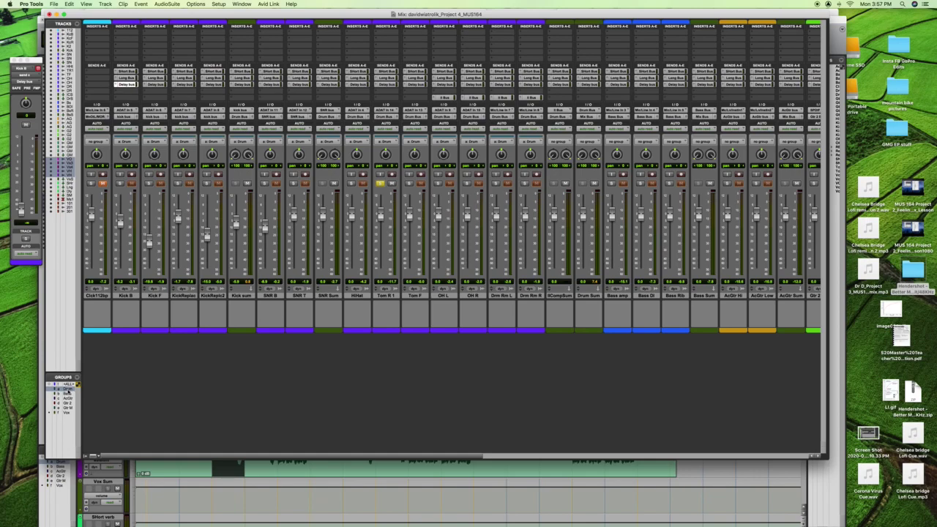
click(409, 183)
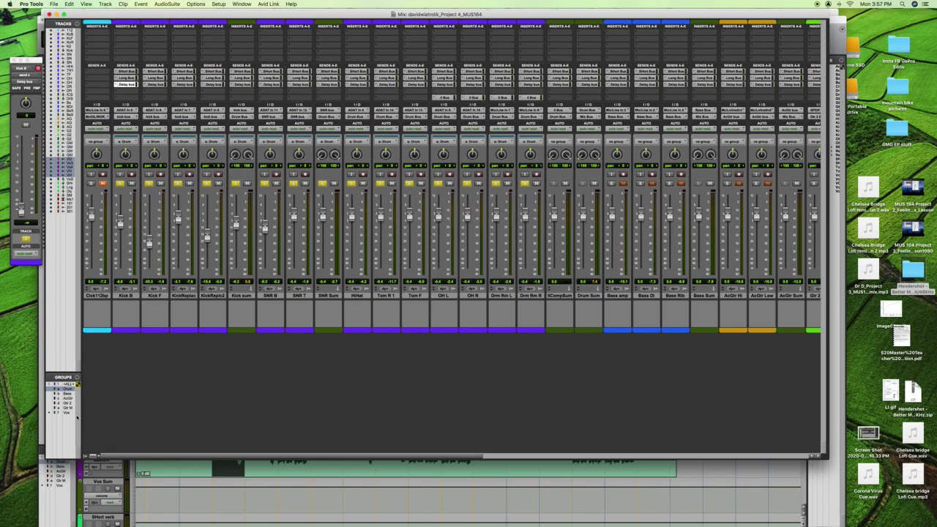
Compare grouped and individual drum soloing again, leaving the Drum group enabled.
click(71, 392)
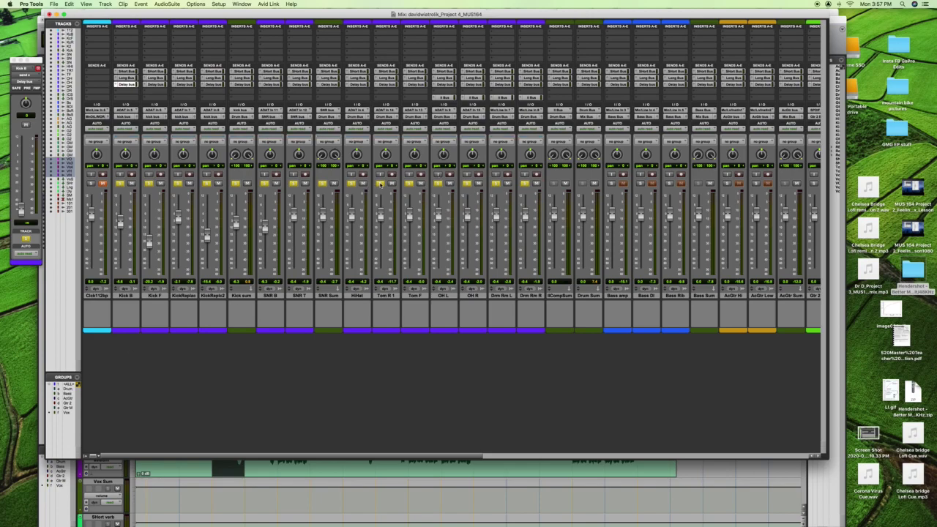
click(353, 183)
click(381, 184)
click(66, 394)
click(66, 389)
click(409, 183)
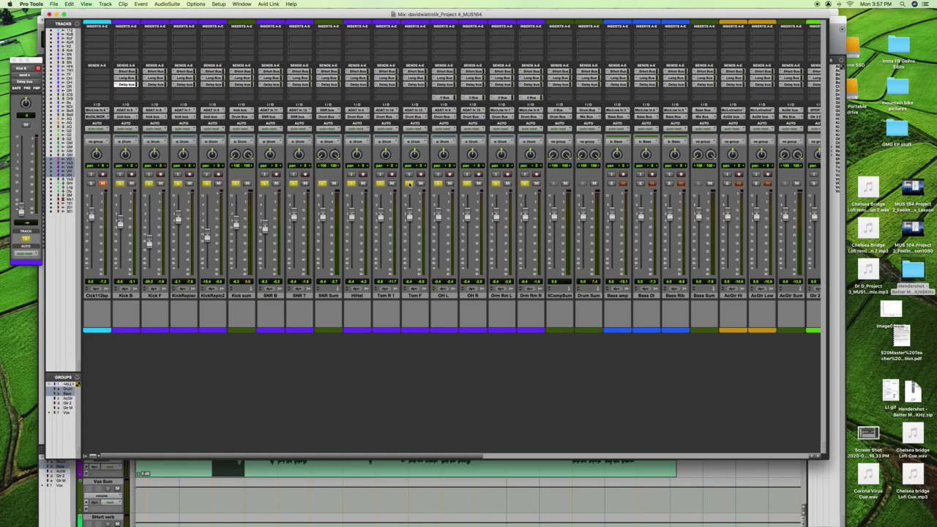
click(66, 395)
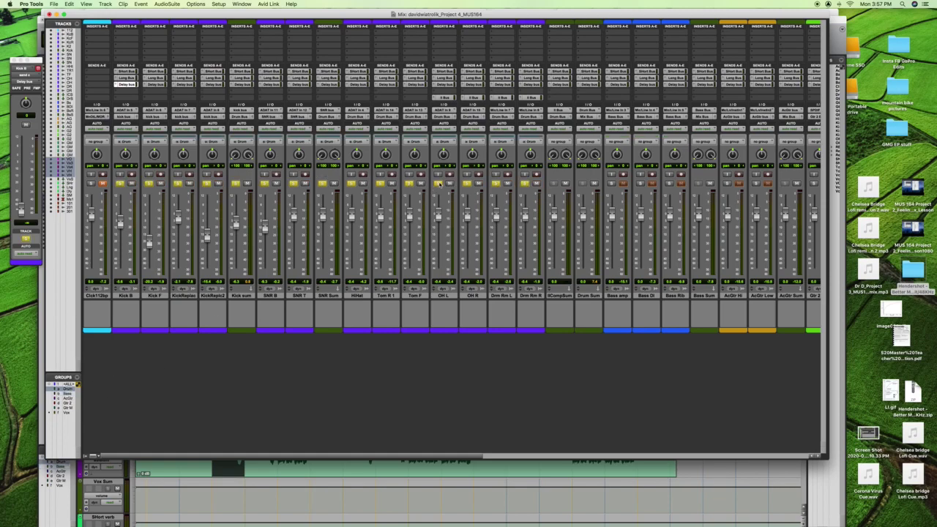
click(70, 389)
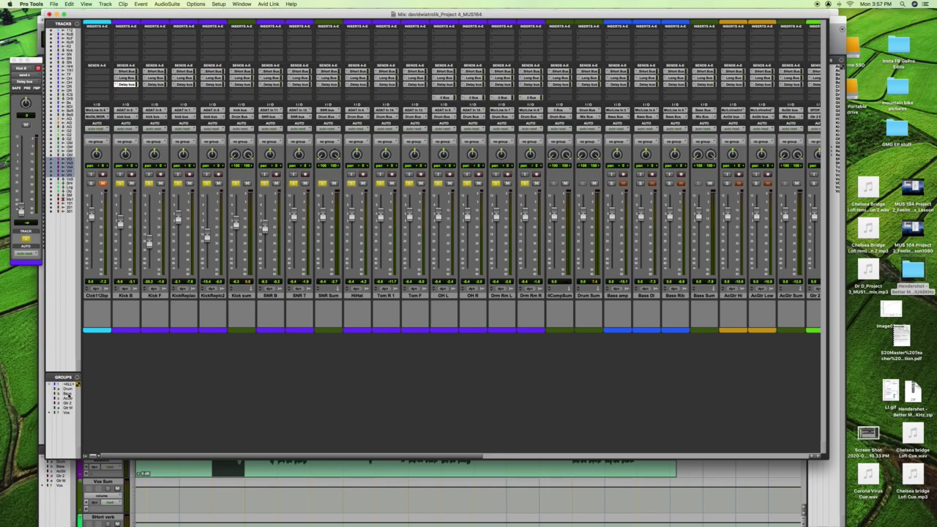
click(66, 389)
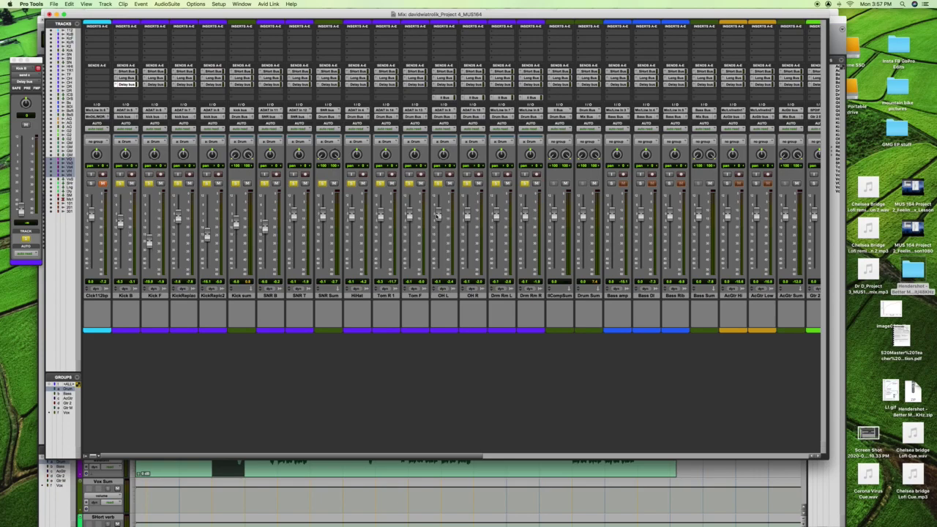
click(65, 389)
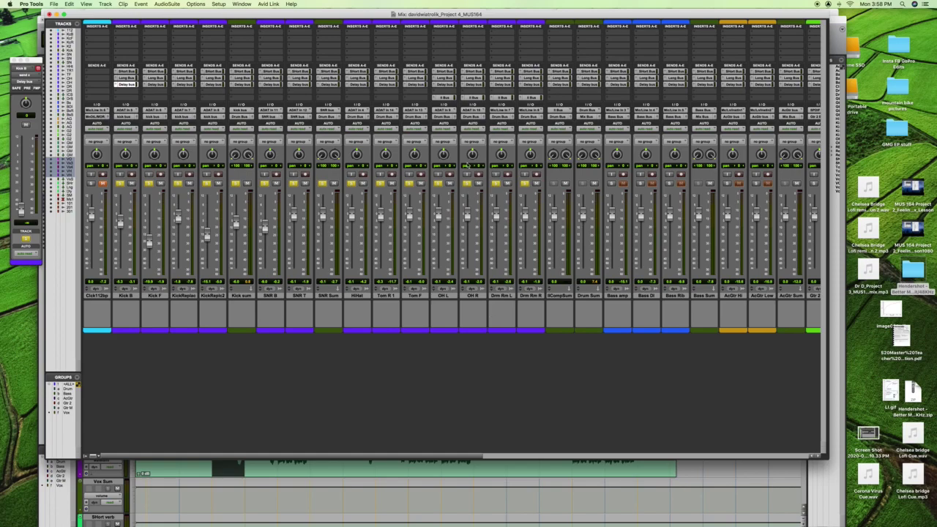
click(68, 389)
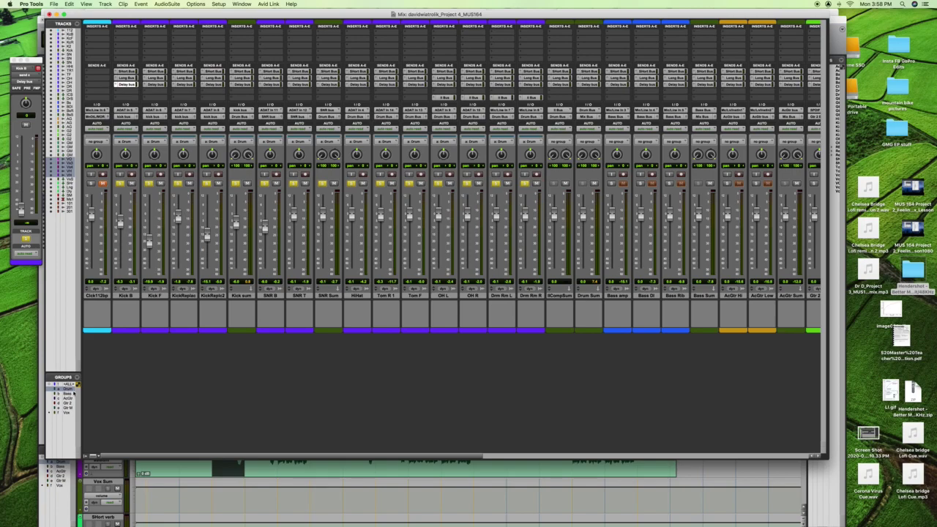
right_click(66, 391)
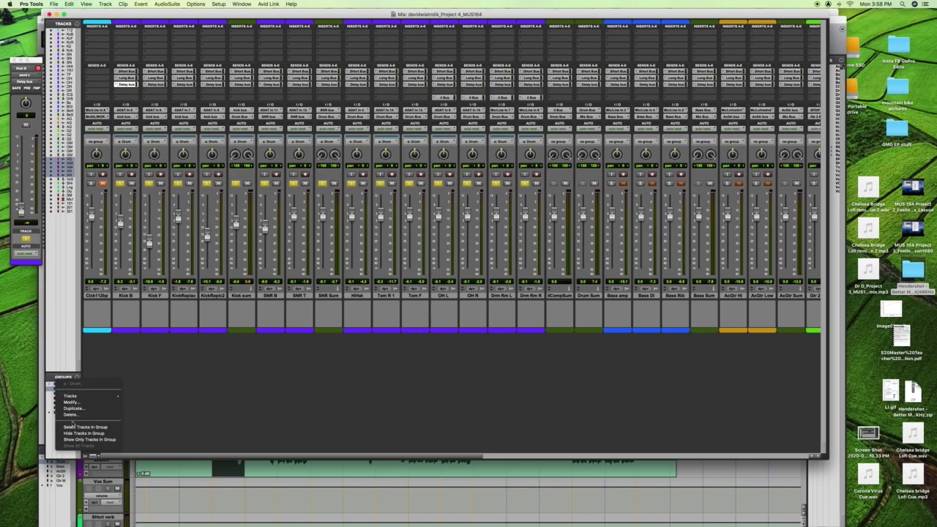
click(97, 433)
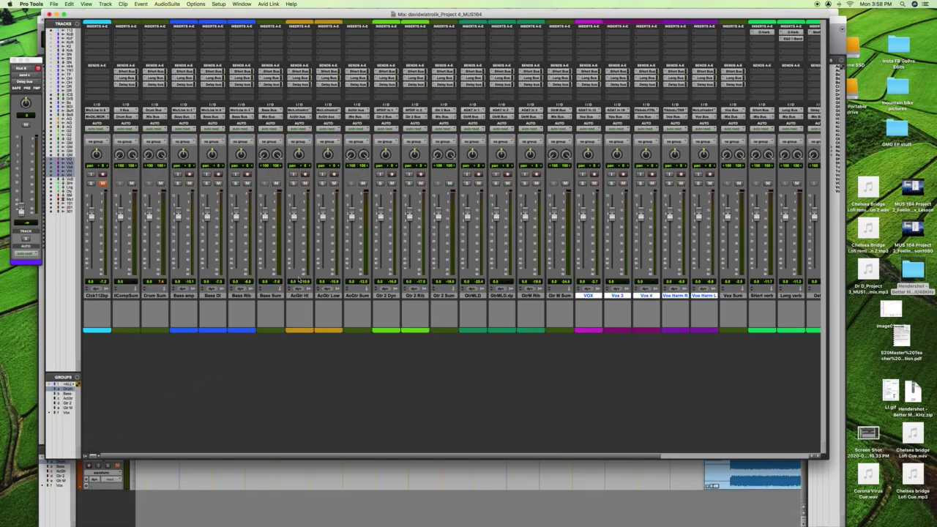
scroll(306, 282, right, 5)
scroll(263, 294, right, 2)
scroll(264, 294, left, 2)
scroll(265, 294, right, 6)
scroll(268, 294, left, 6)
scroll(267, 294, right, 2)
scroll(267, 295, left, 2)
scroll(267, 294, right, 2)
scroll(267, 294, left, 2)
right_click(66, 392)
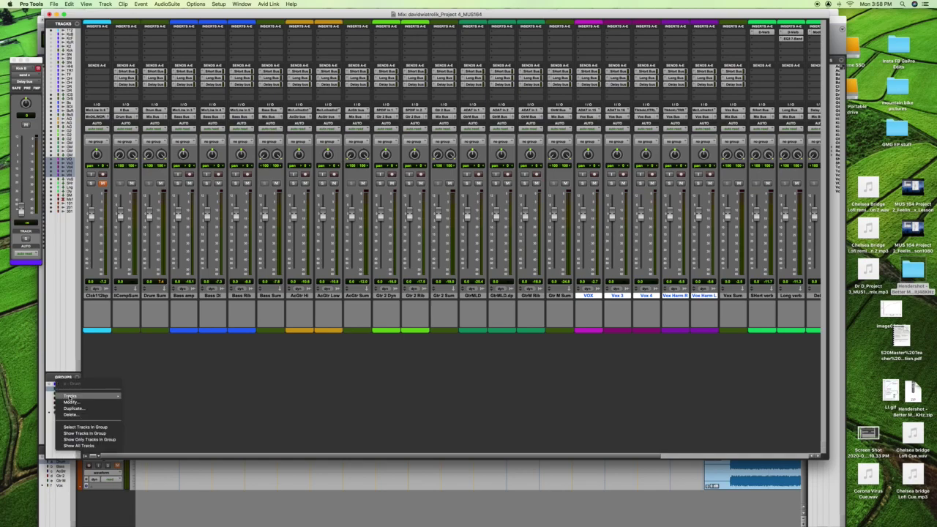
click(88, 433)
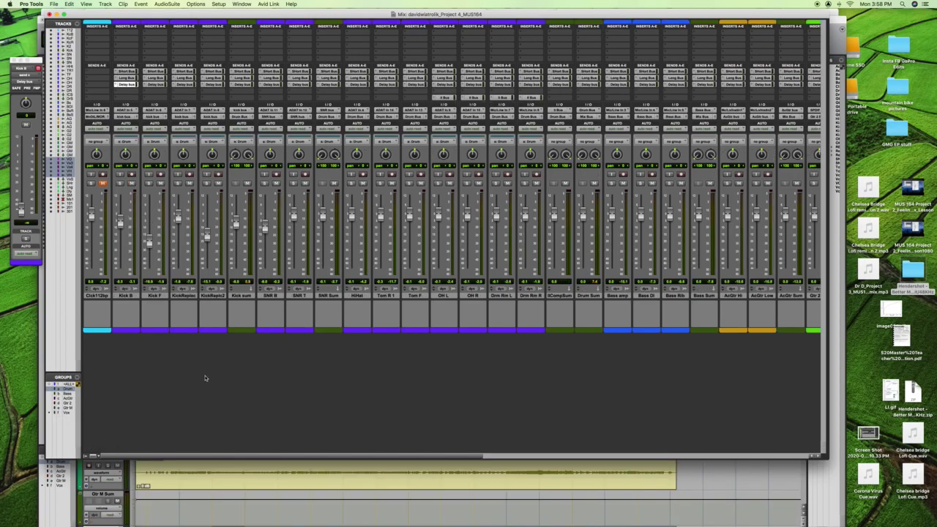
Move the Mix window aside to reveal the Edit window, then bring up Photo Booth's camera view.
scroll(194, 341, right, 10)
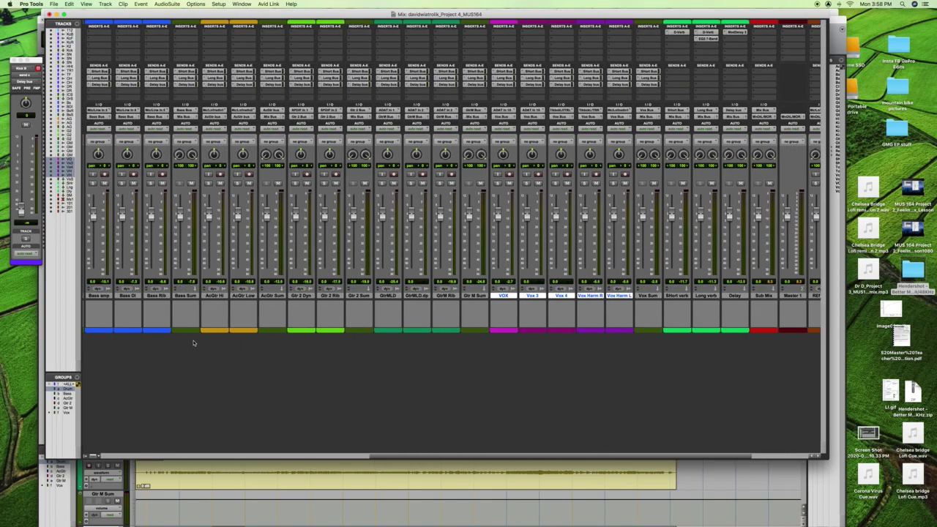
scroll(194, 342, left, 10)
scroll(194, 339, right, 5)
scroll(195, 339, left, 5)
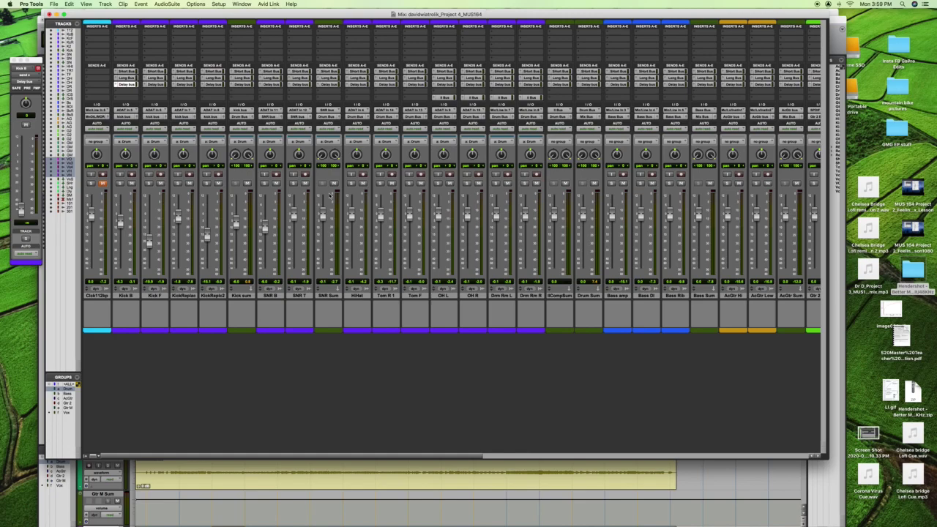
scroll(366, 192, right, 10)
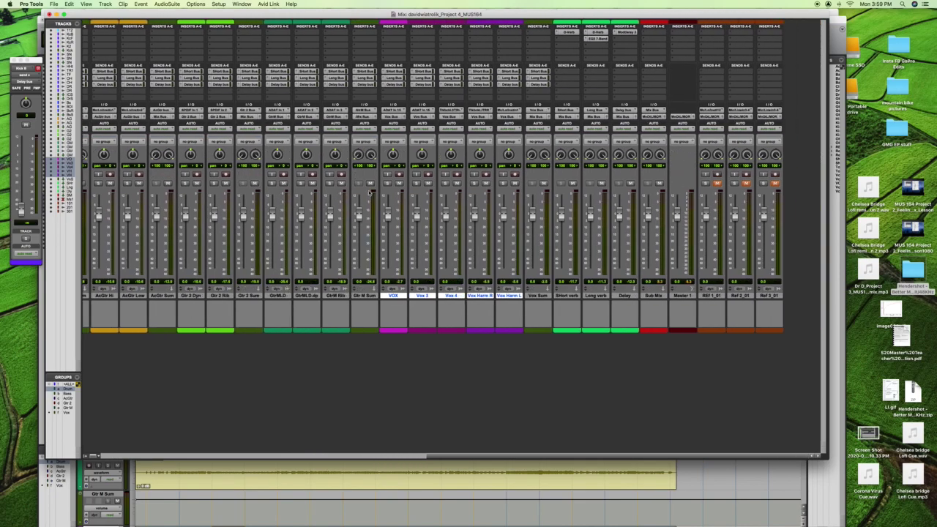
scroll(370, 192, left, 10)
scroll(368, 193, right, 10)
scroll(443, 153, left, 10)
scroll(444, 153, right, 10)
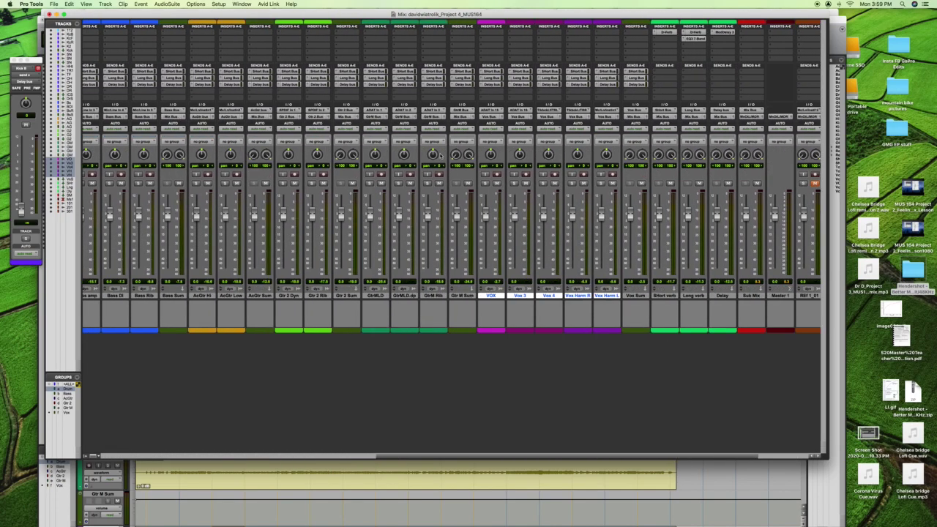
drag(433, 14, 453, 40)
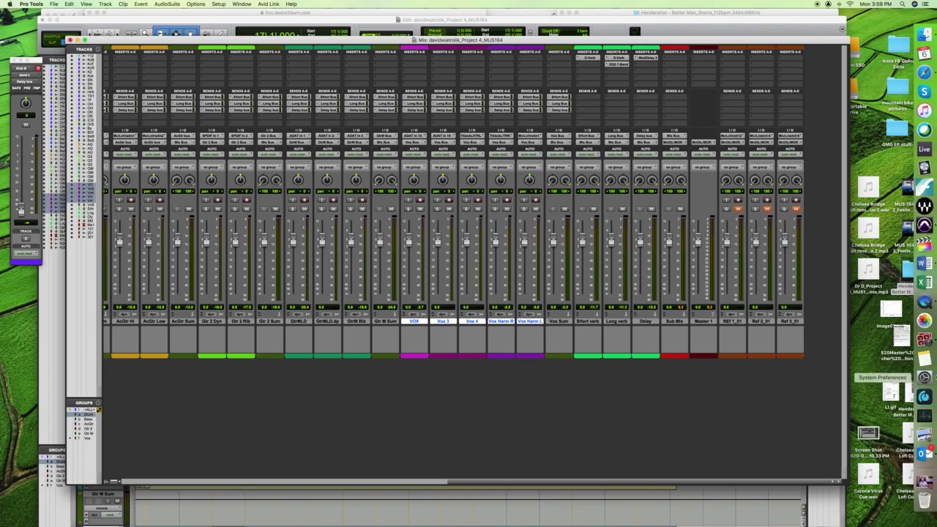
click(923, 351)
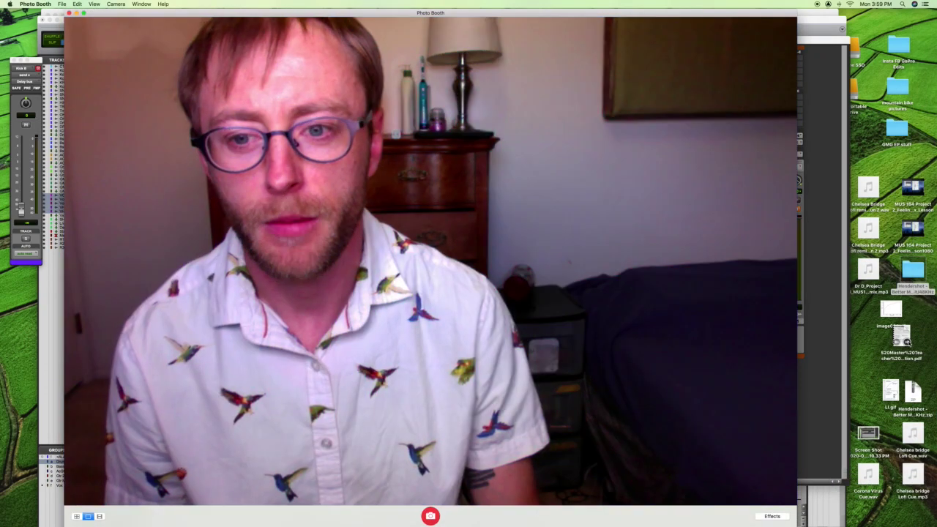